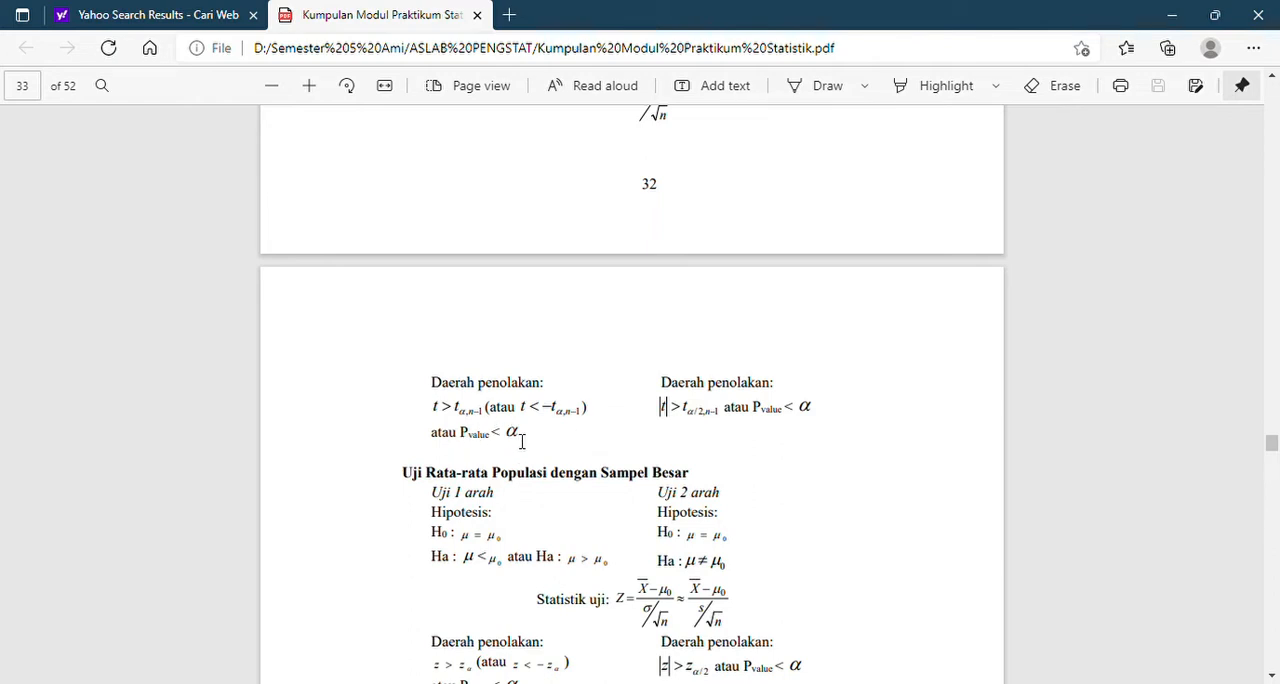
# Read the large-sample mean test and hypothesis formulation sections in the statistics module PDF.
pyautogui.scroll(-5, 613, 562)
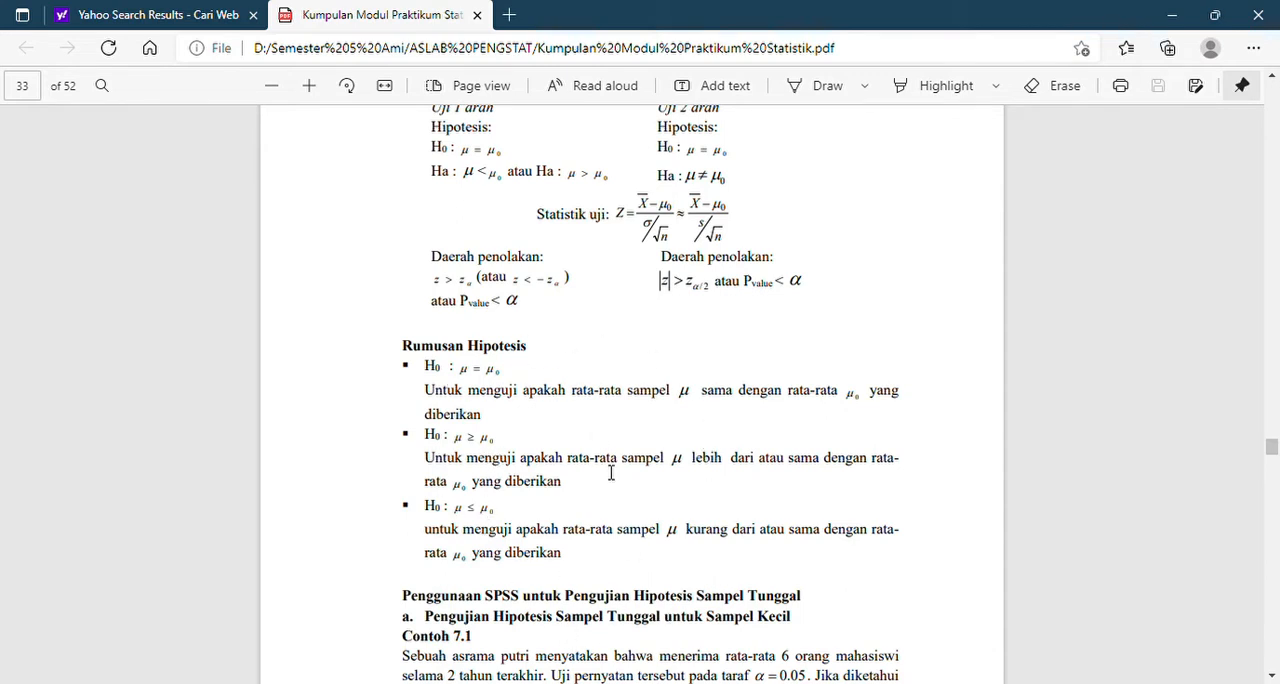
pyautogui.scroll(-3, 611, 473)
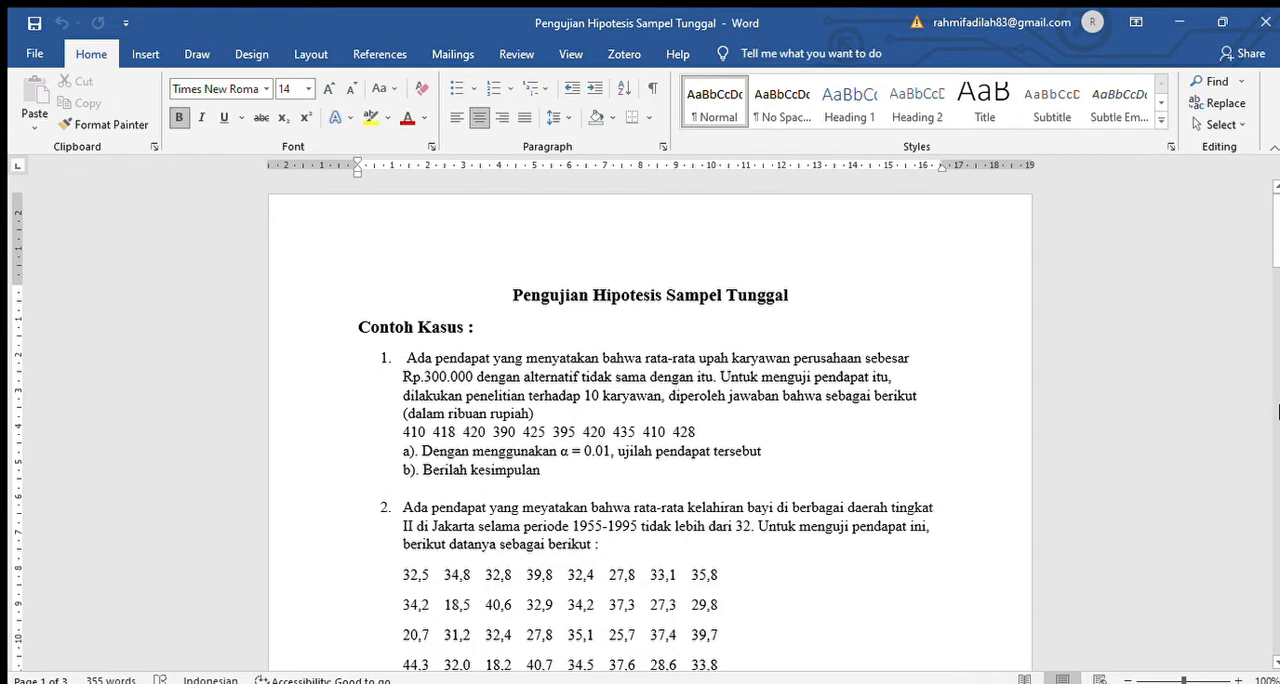
# In the Word document, relabel the second hypothesis under Hipotesis (uji dua arah) in solution 1 as H1.
pyautogui.scroll(-15, 1276, 413)
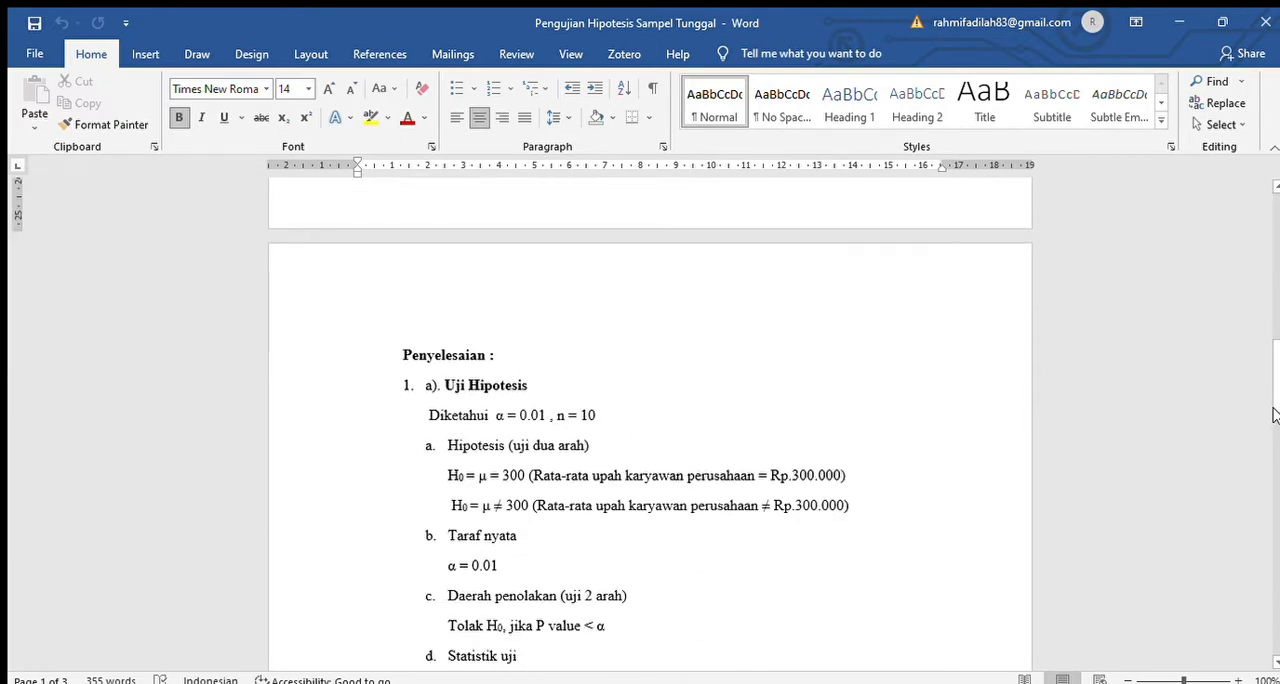
pyautogui.scroll(-2, 1274, 415)
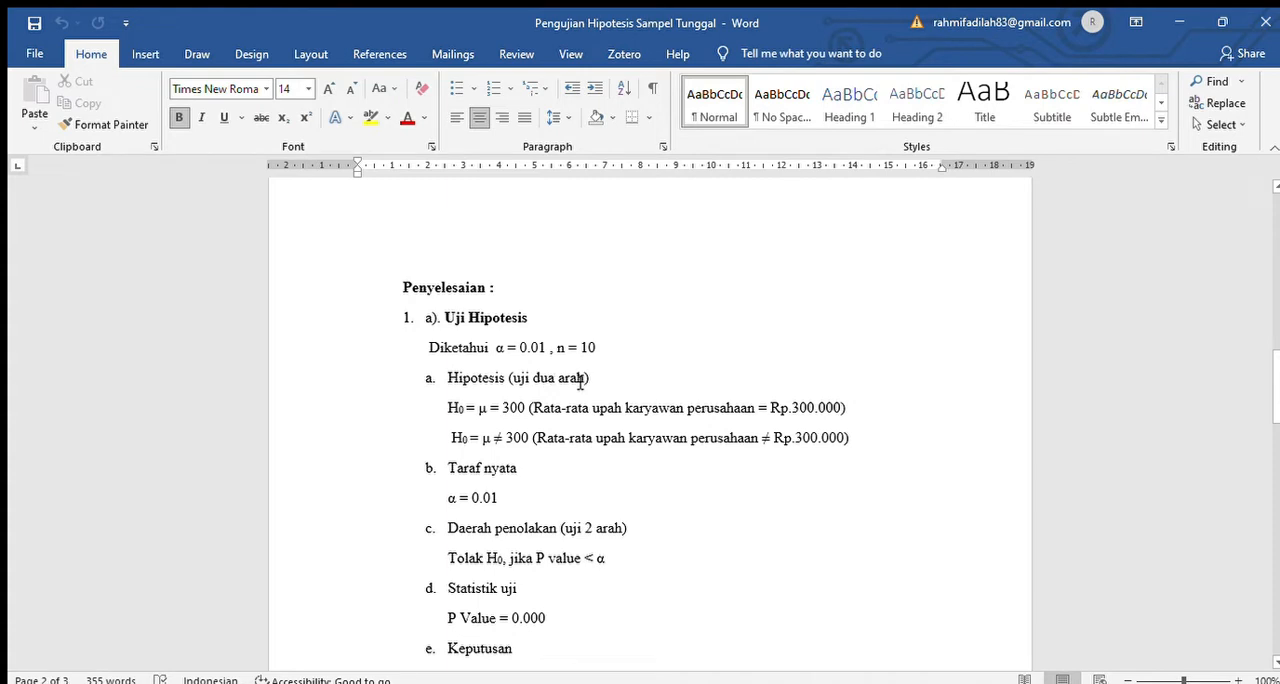
pyautogui.click(468, 443)
pyautogui.press('BackSpace')
pyautogui.write('1')
# Replace the equals signs directly after the H0 and H1 labels with colons.
pyautogui.click(476, 412)
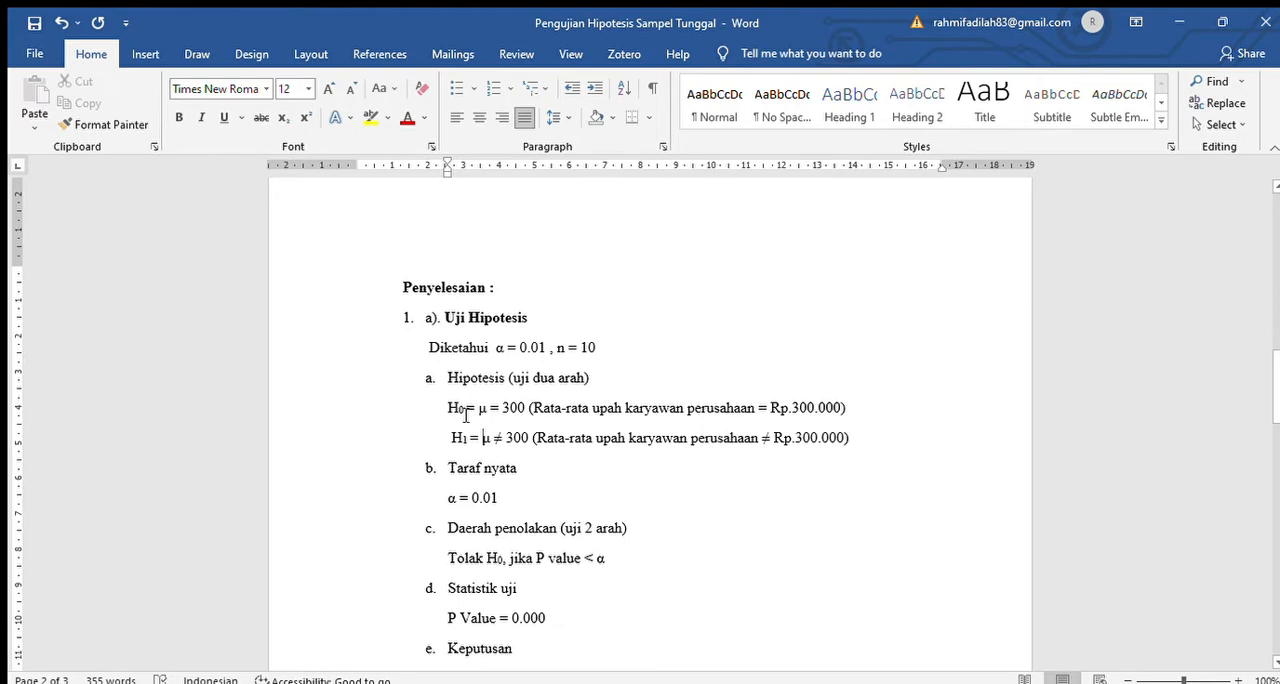
pyautogui.press('BackSpace')
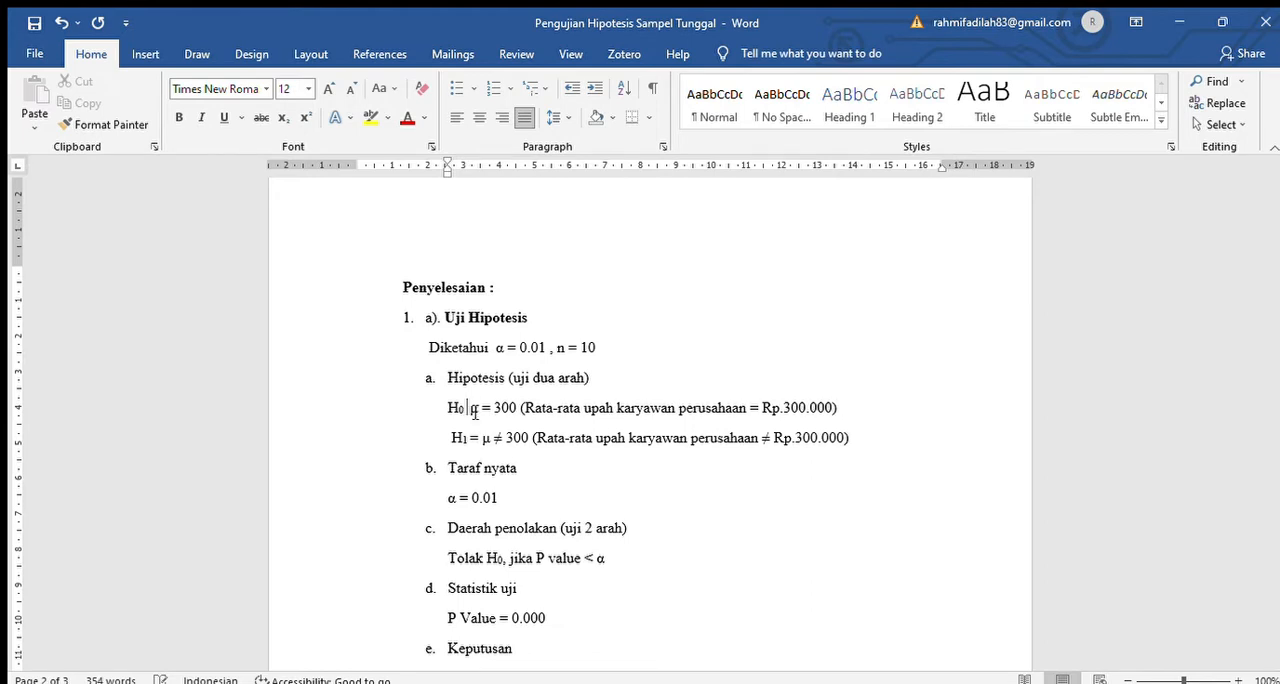
pyautogui.write(':')
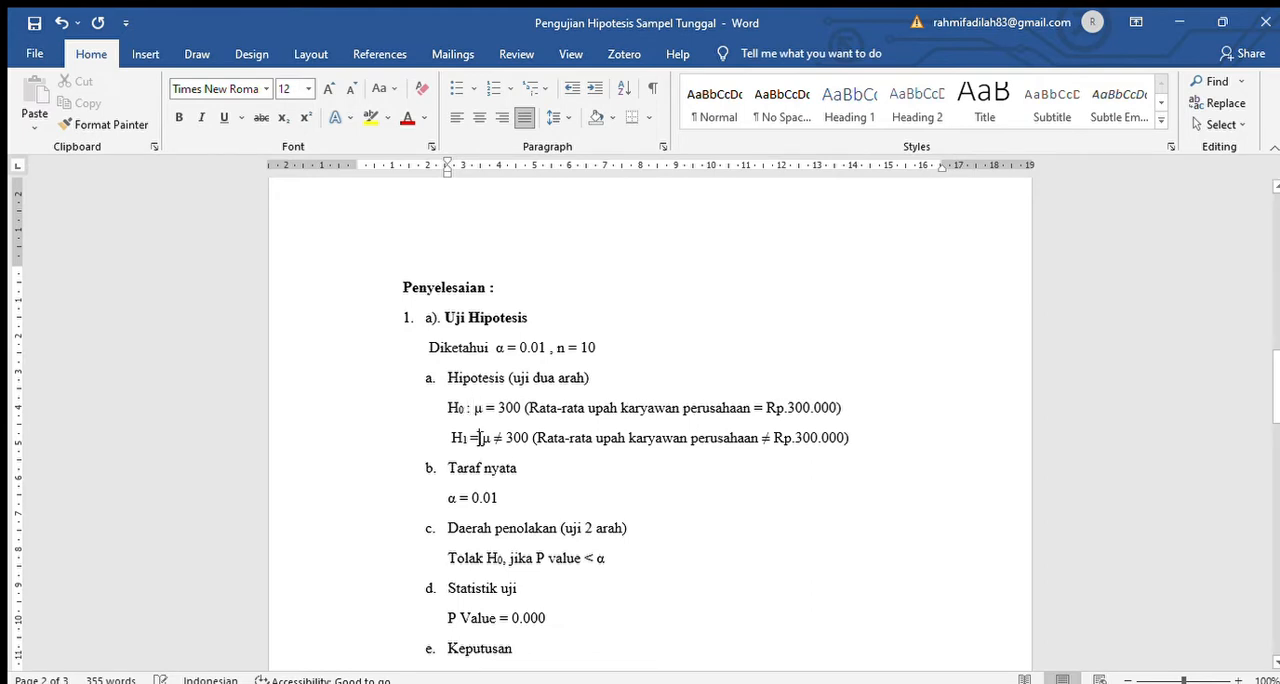
pyautogui.click(477, 437)
pyautogui.press('BackSpace')
pyautogui.write(':')
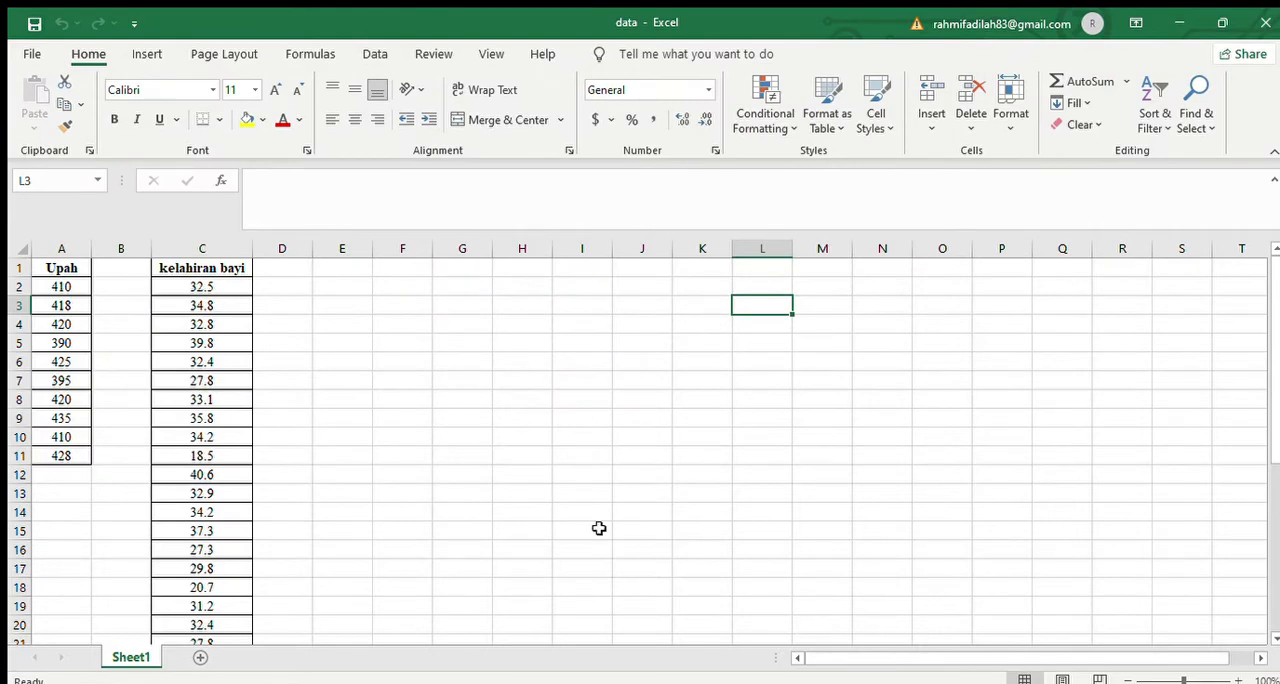
# In the Excel data workbook, re-enter the heading Upah in cell A1.
pyautogui.click(62, 268)
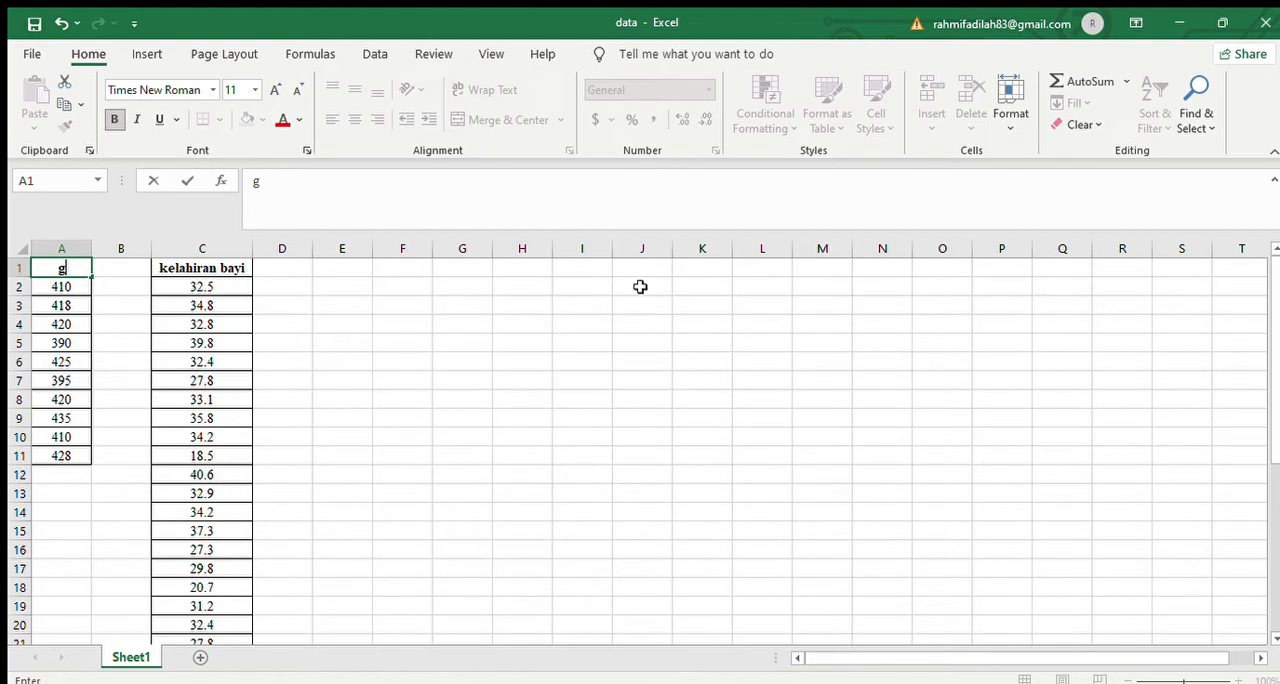
pyautogui.press('BackSpace')
pyautogui.write('Upah')
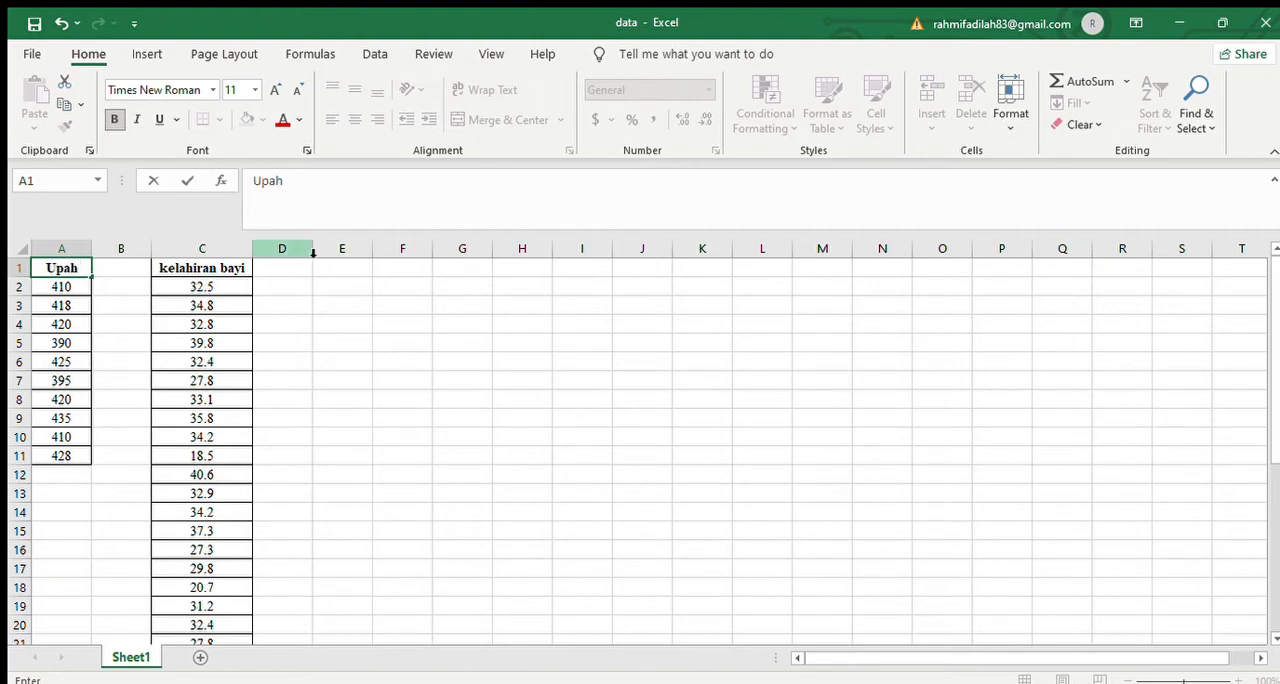
pyautogui.press('Return')
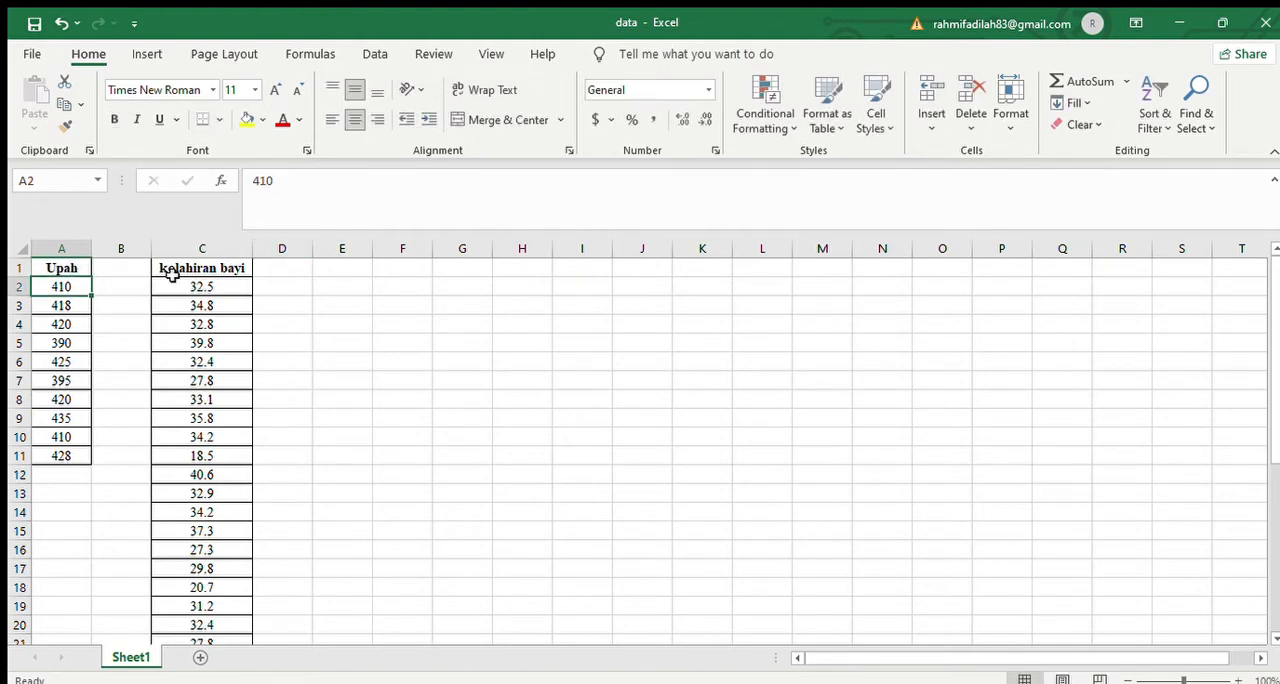
# Copy the Upah values in cells A2 to A11 without the heading.
pyautogui.click(58, 268)
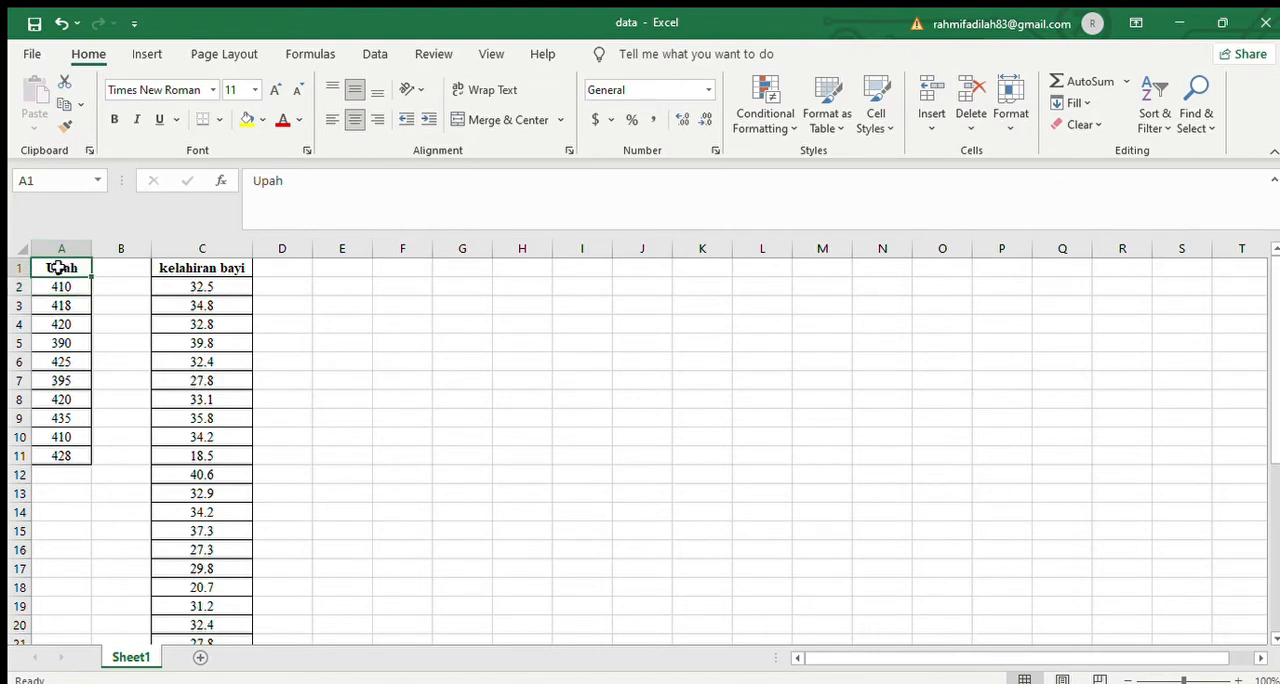
pyautogui.hotkey('shift', 'Down')
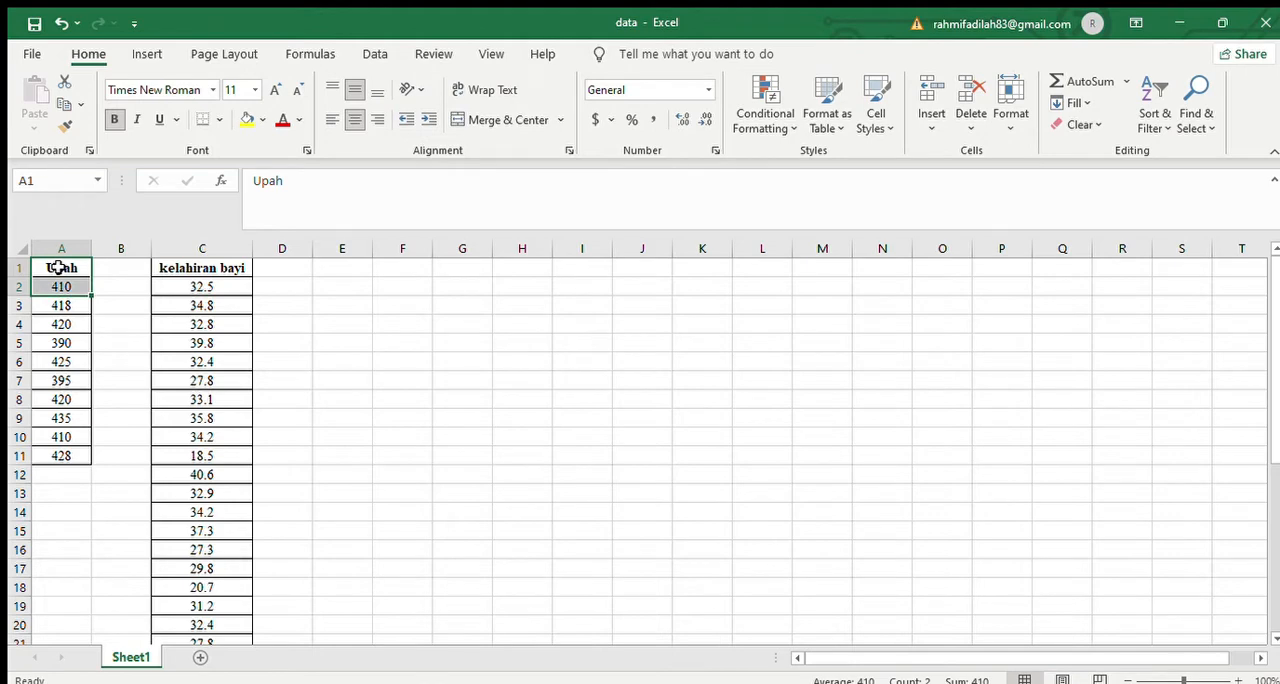
pyautogui.press('Up')
pyautogui.press('Down')
pyautogui.hotkey('shift', 'Down')
pyautogui.hotkey('shift', 'Down')
pyautogui.hotkey('shift', 'Down')
pyautogui.hotkey('shift', 'Down')
pyautogui.hotkey('shift', 'Down')
pyautogui.hotkey('shift', 'Down')
pyautogui.hotkey('shift', 'Down')
pyautogui.hotkey('shift', 'Down')
pyautogui.hotkey('shift', 'Down')
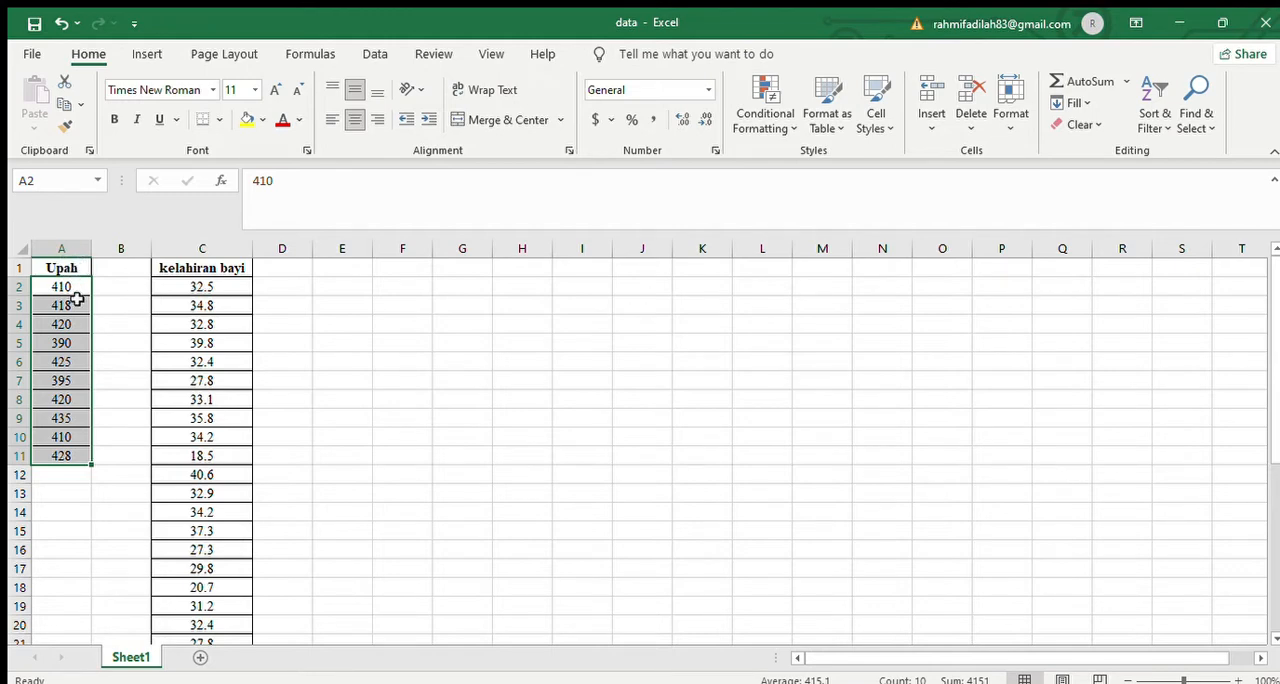
pyautogui.press('Up')
pyautogui.press('Down')
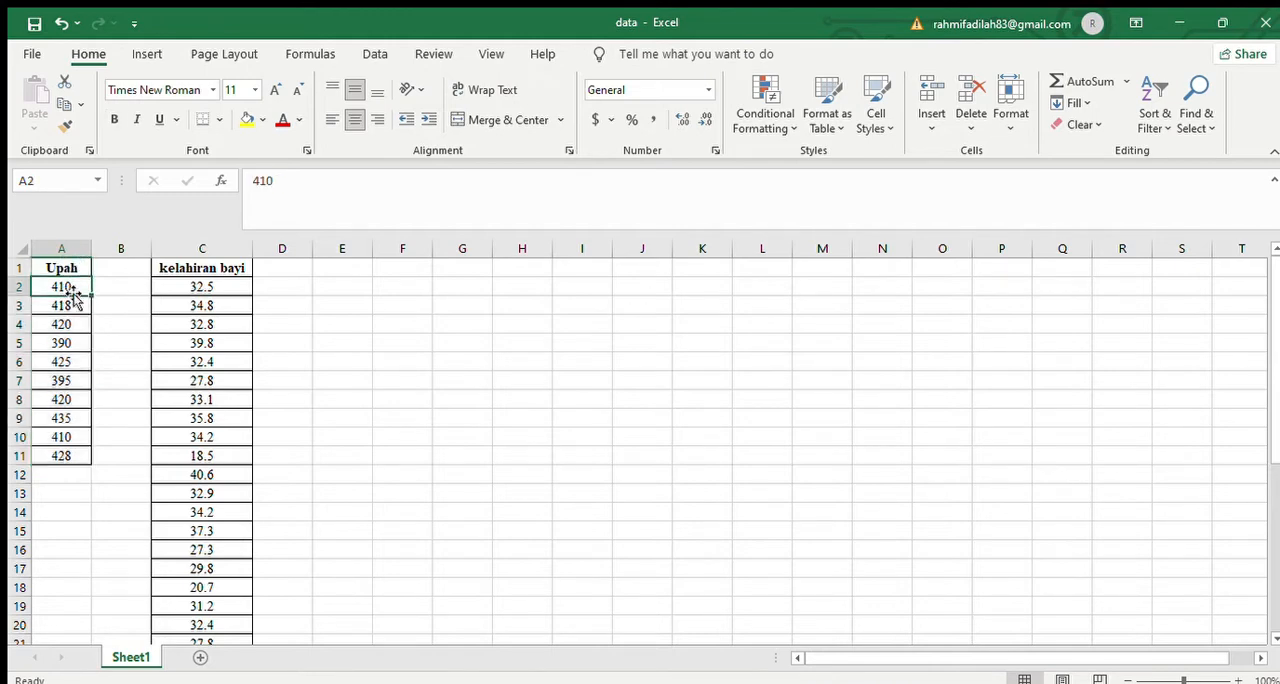
pyautogui.hotkey('shift', 'Down')
pyautogui.hotkey('shift', 'Down')
pyautogui.hotkey('shift', 'Down')
pyautogui.hotkey('shift', 'Down')
pyautogui.hotkey('shift', 'Down')
pyautogui.hotkey('shift', 'Down')
pyautogui.hotkey('shift', 'Down')
pyautogui.hotkey('shift', 'Down')
pyautogui.hotkey('shift', 'Down')
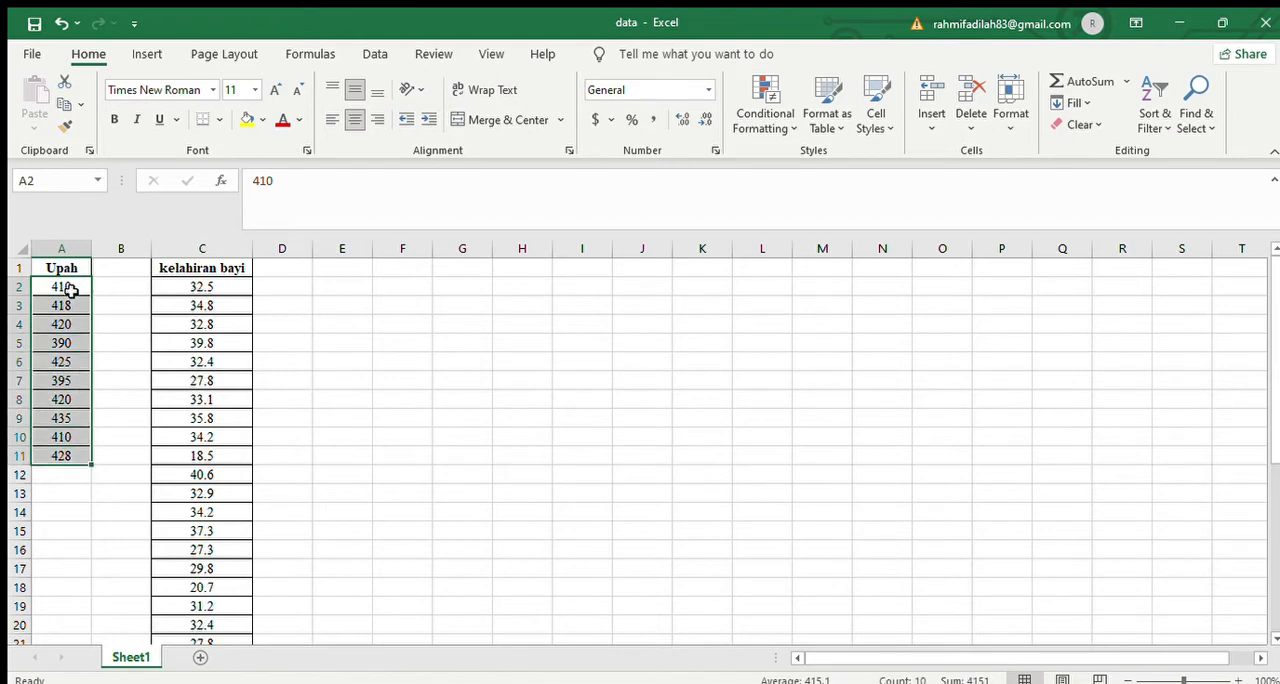
pyautogui.hotkey('ctrl', 'c')
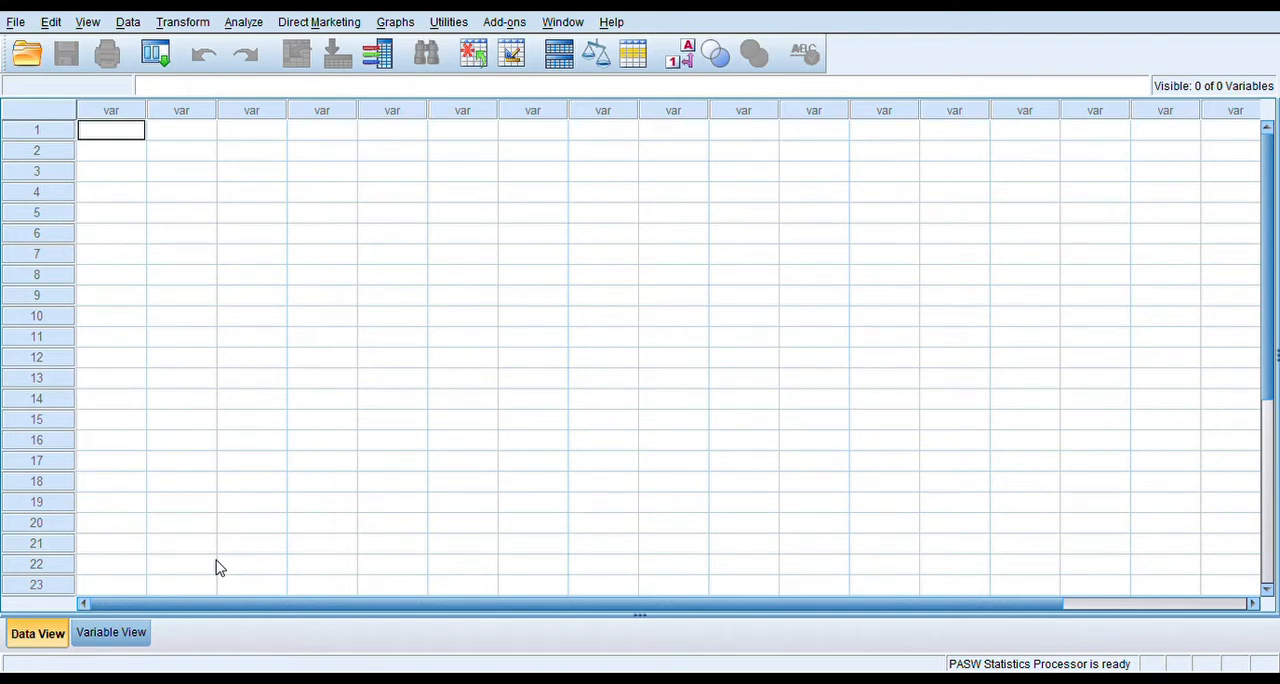
# In SPSS, define a numeric variable Upah with 0 decimals and paste the copied values into its data column.
pyautogui.click(120, 644)
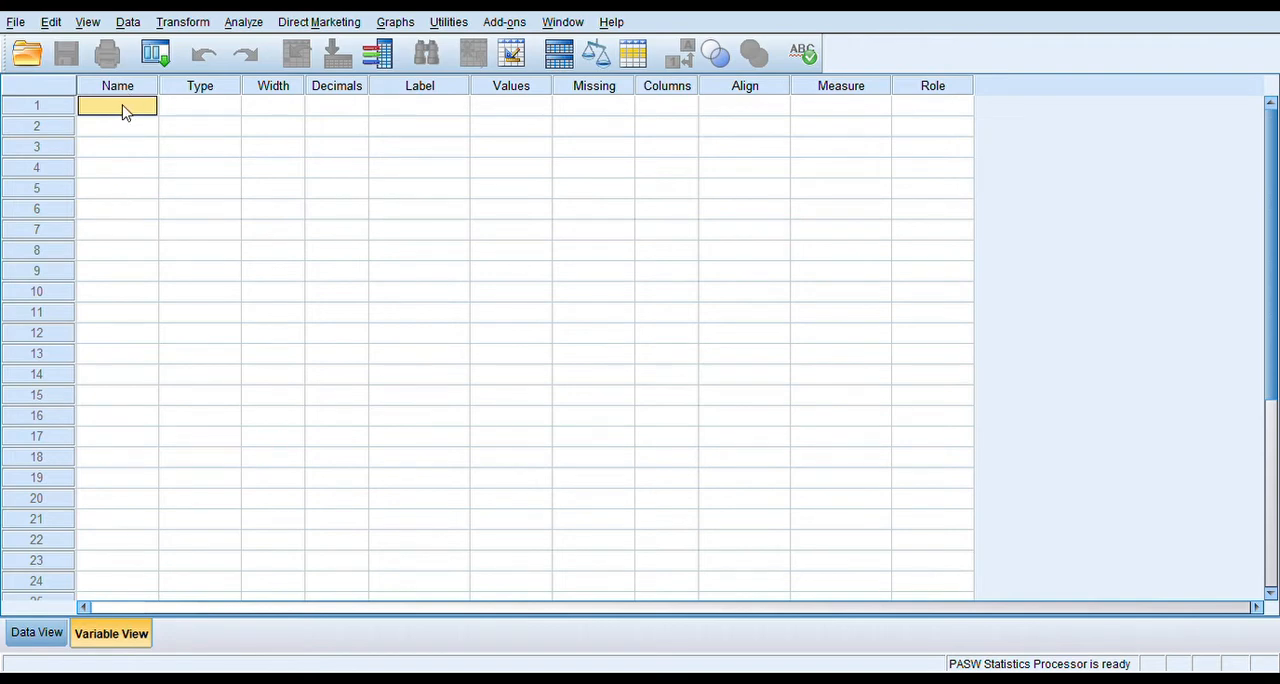
pyautogui.write('Upah')
pyautogui.press('Return')
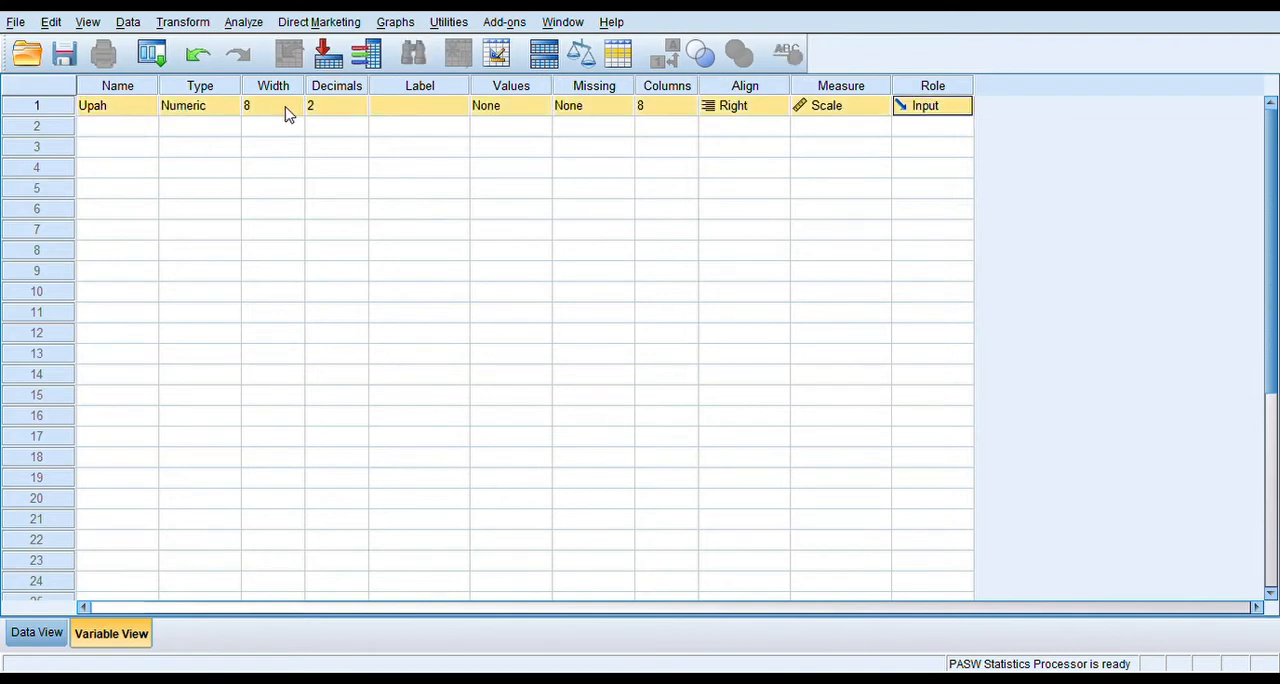
pyautogui.click(359, 113)
pyautogui.click(359, 113)
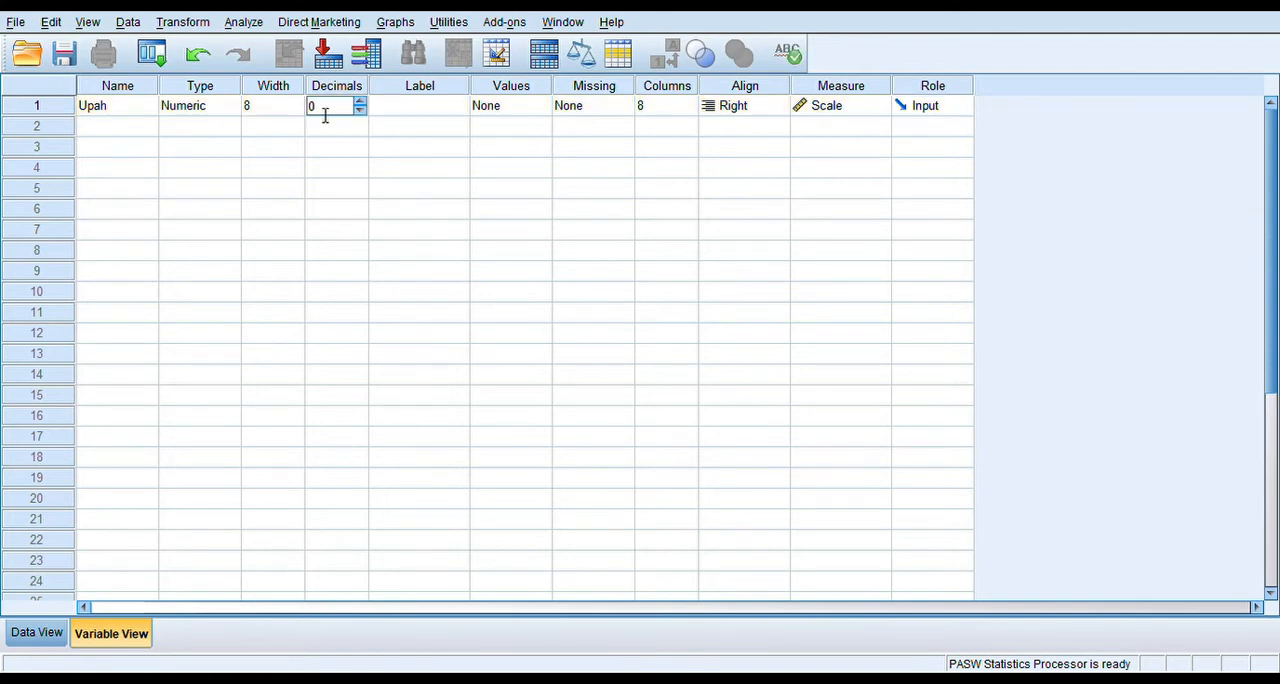
pyautogui.click(44, 644)
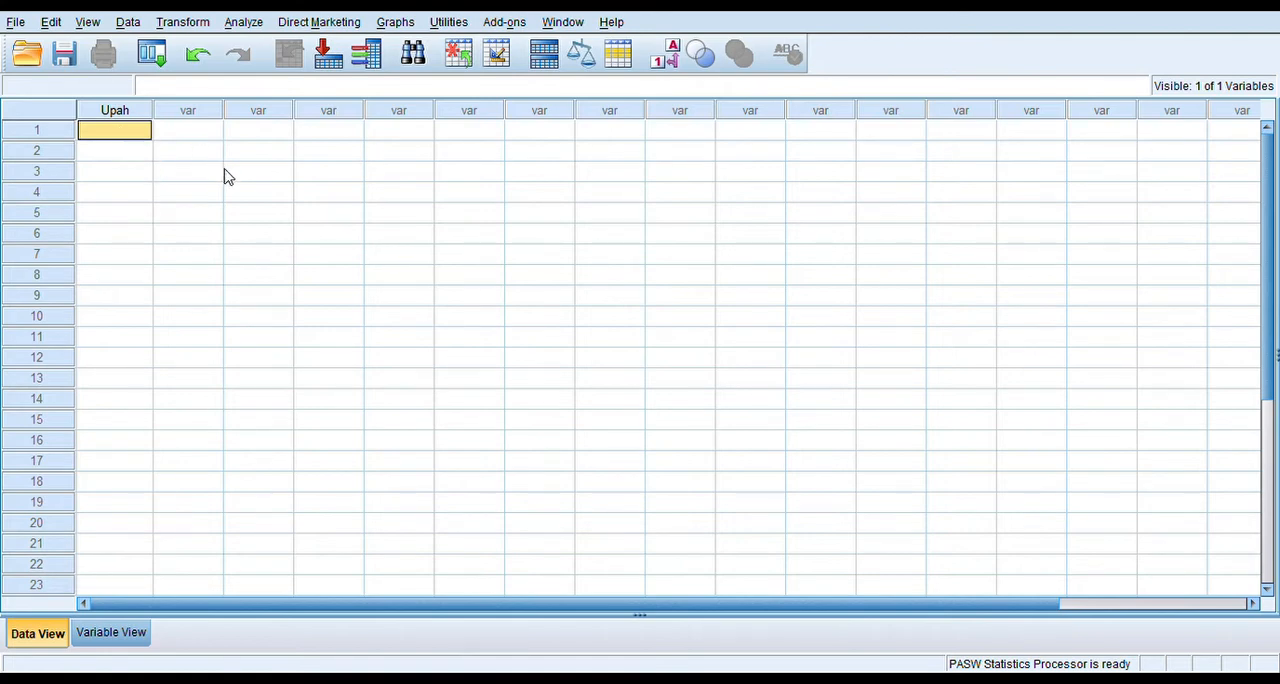
pyautogui.hotkey('ctrl', 'v')
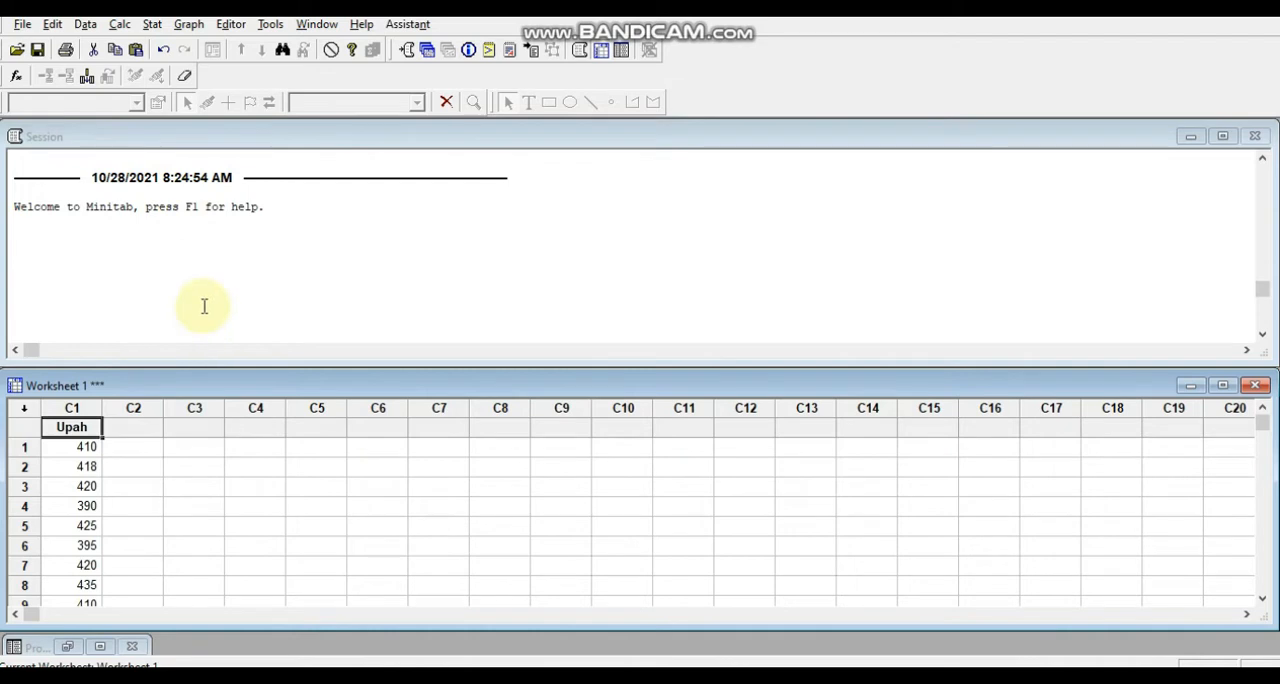
# In Minitab, start a 1-Sample t test with the Upah column as the sample.
pyautogui.click(153, 24)
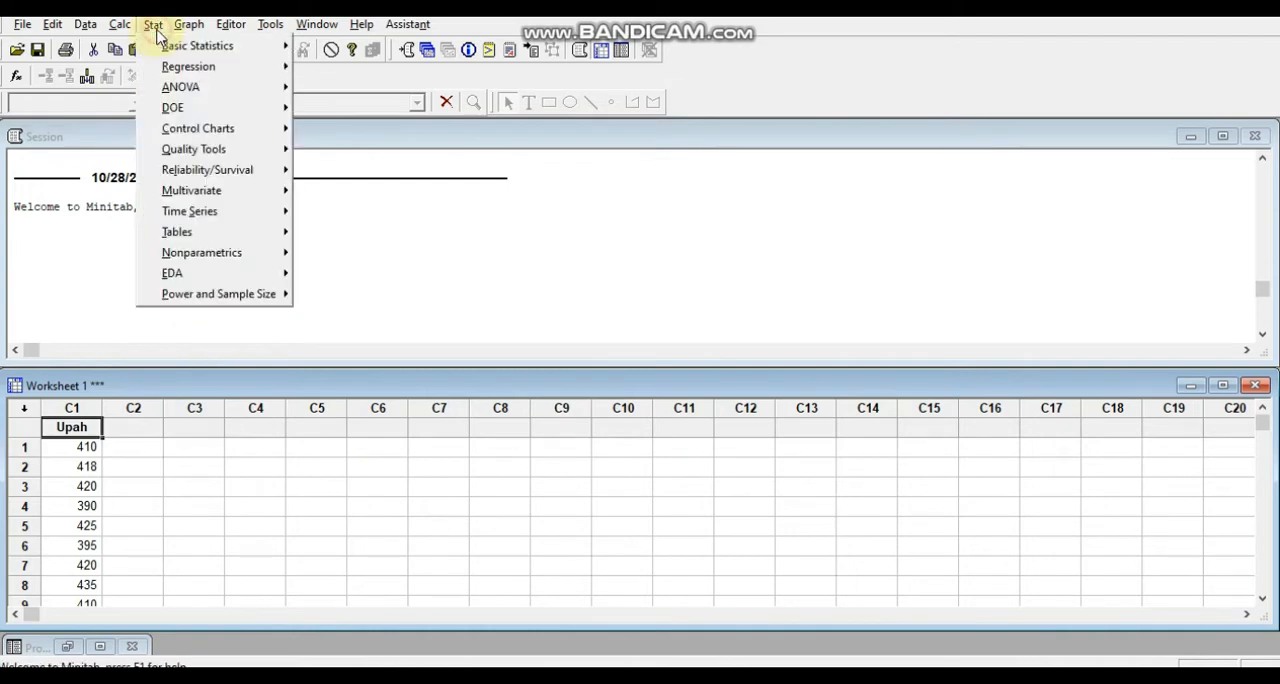
pyautogui.moveTo(160, 44)
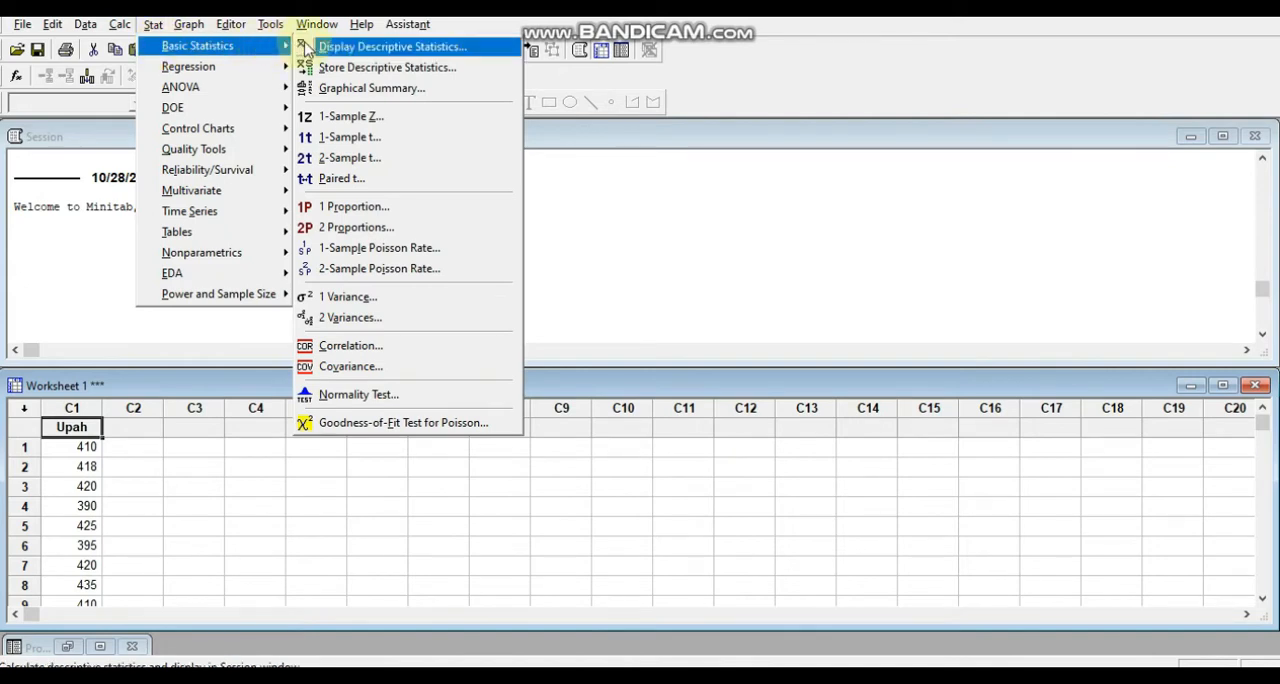
pyautogui.click(372, 141)
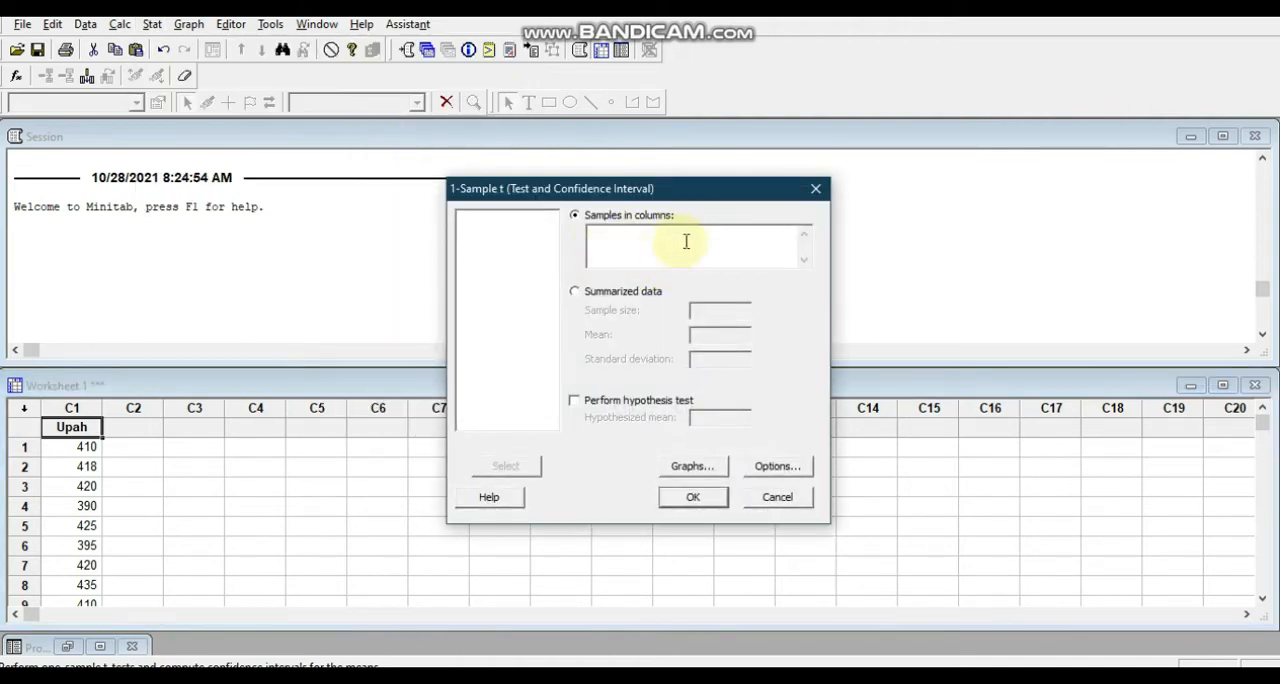
pyautogui.click(647, 244)
pyautogui.click(497, 218)
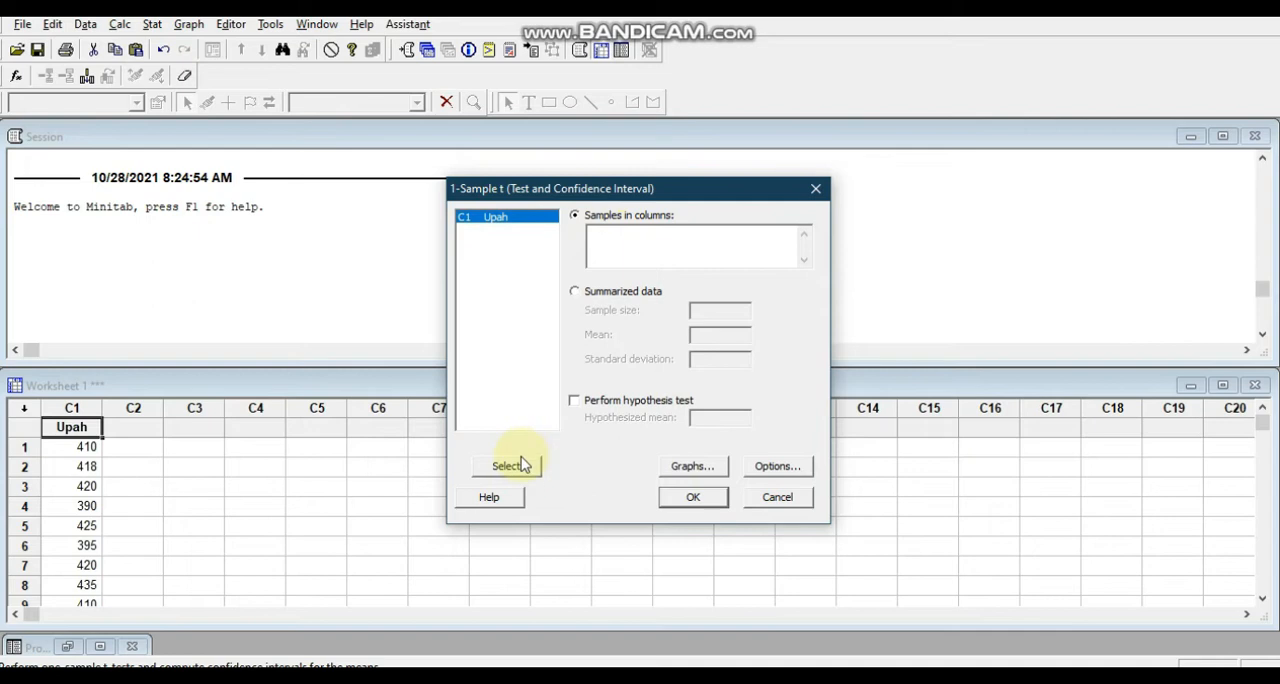
pyautogui.click(520, 462)
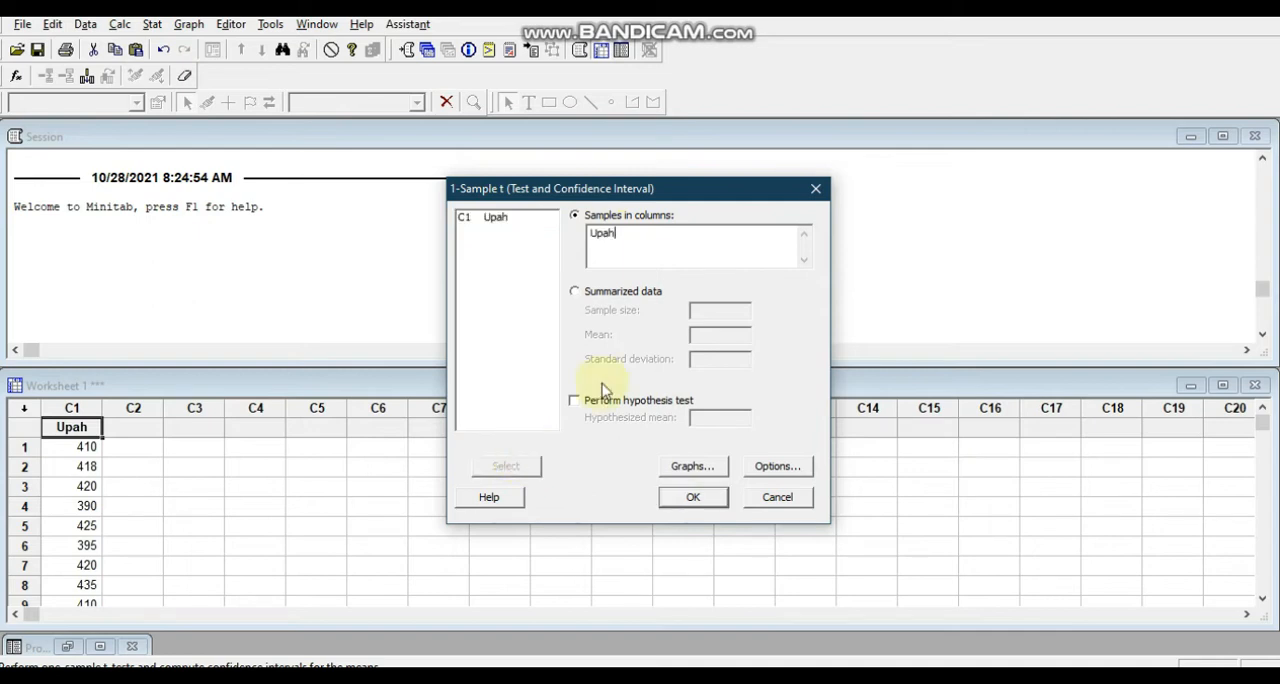
# Set the test options to a confidence level of 99 and a not equal alternative.
pyautogui.click(765, 468)
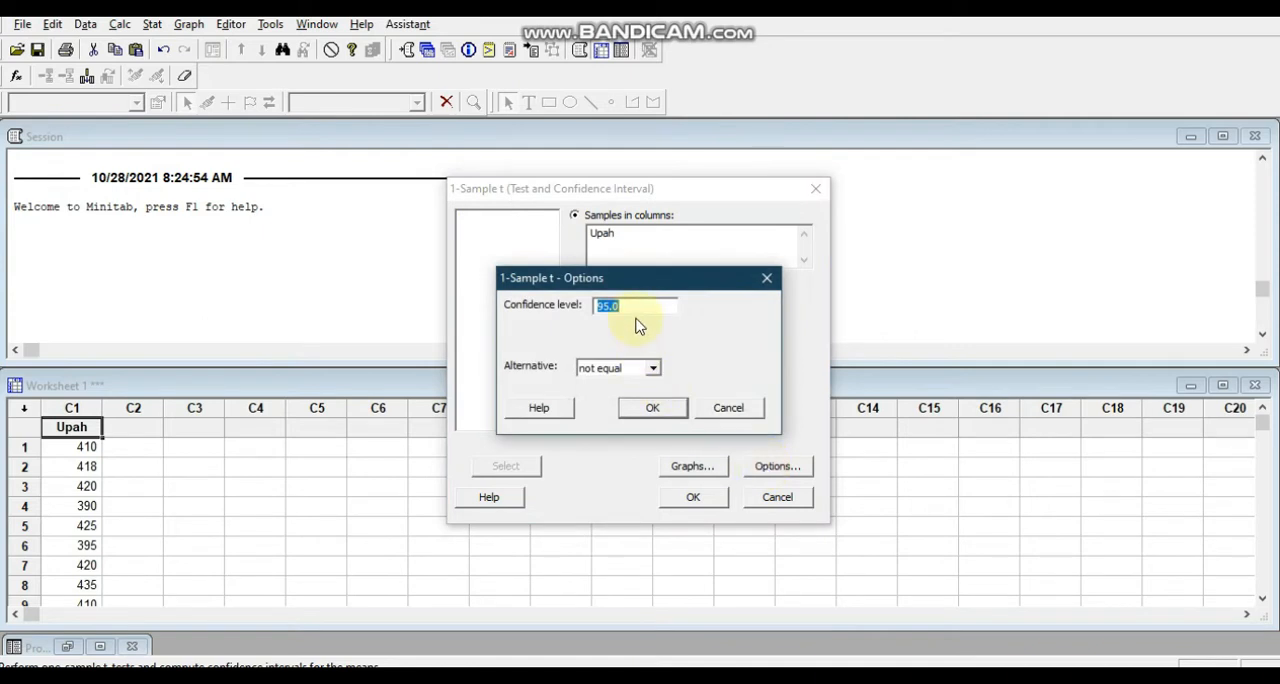
pyautogui.write('99')
pyautogui.click(653, 370)
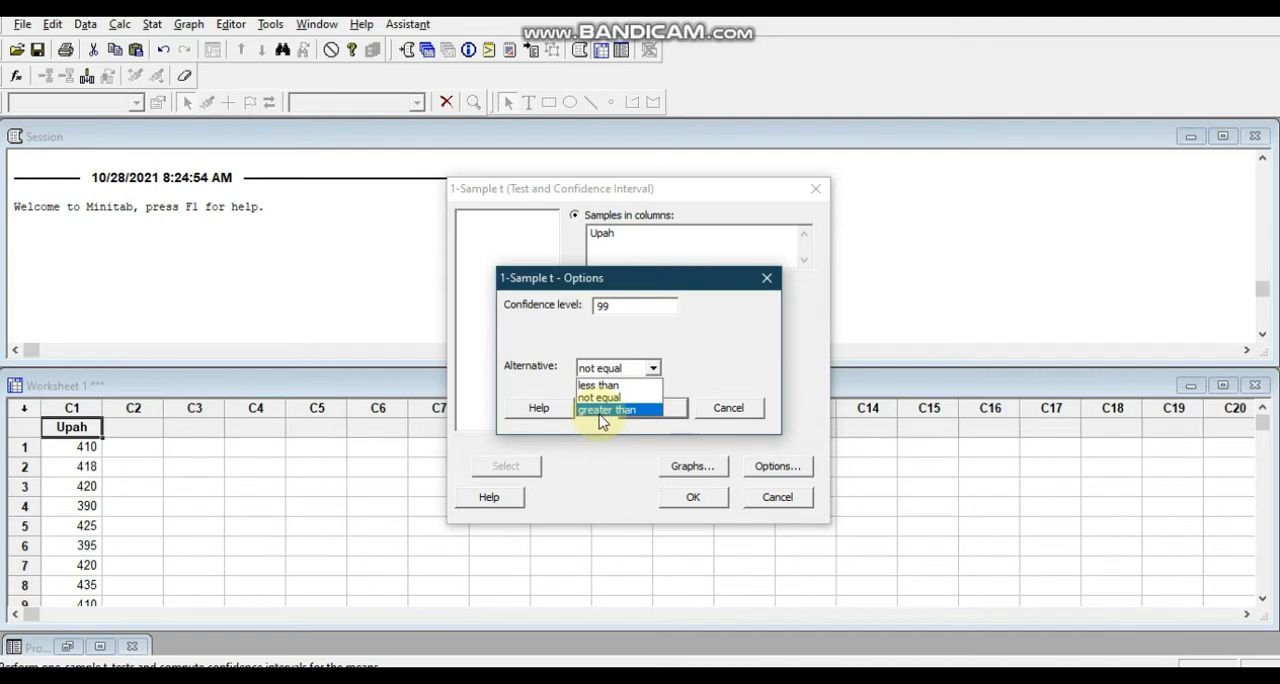
pyautogui.click(603, 398)
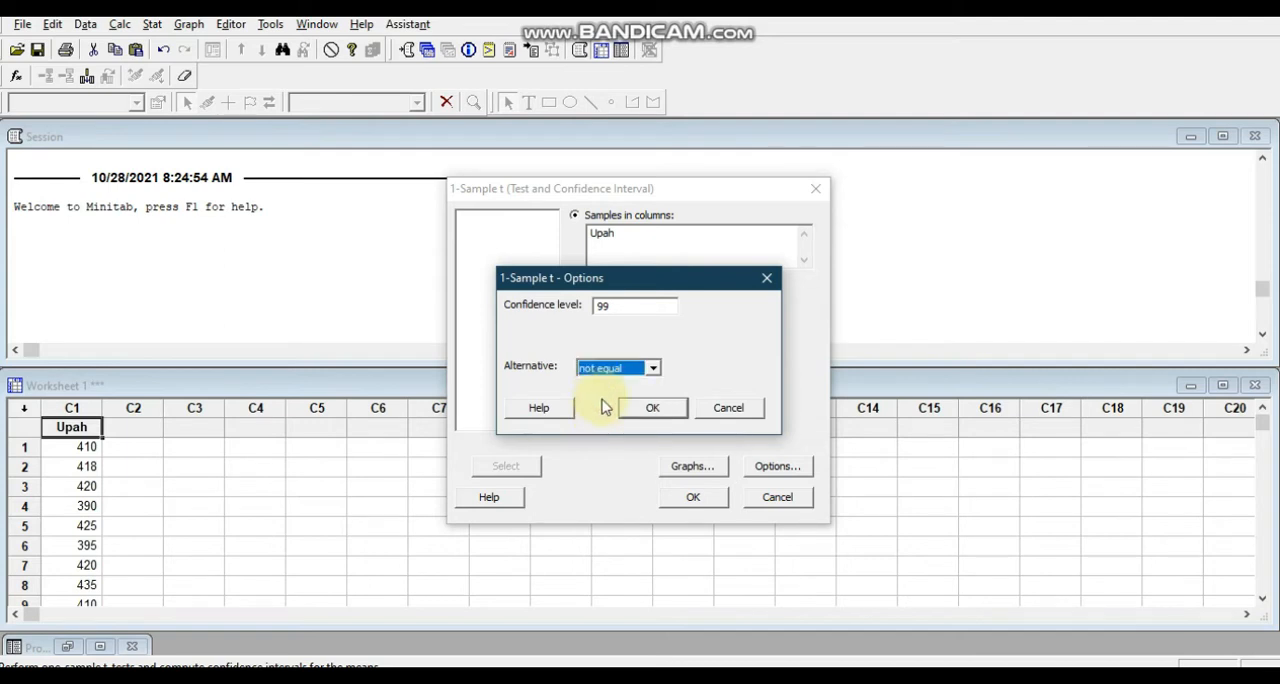
pyautogui.click(648, 407)
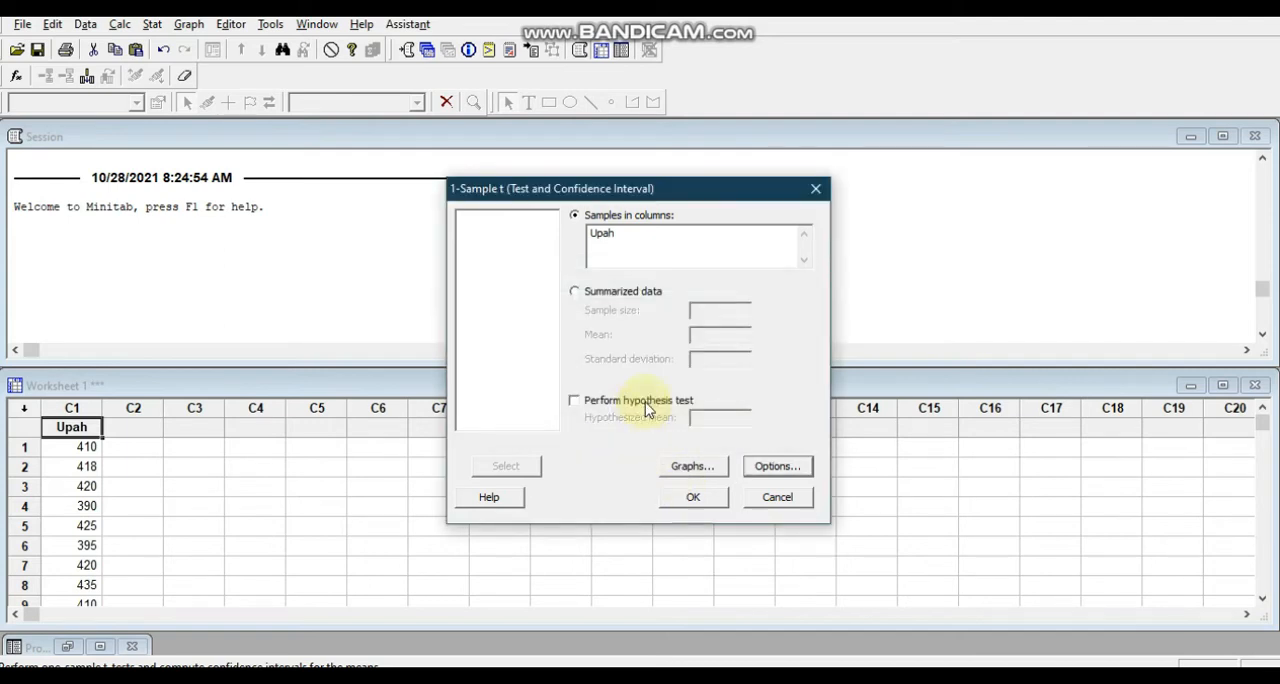
# Enable the hypothesis test with the mean of 300 given in the Word document and run the 1-Sample t test.
pyautogui.click(607, 404)
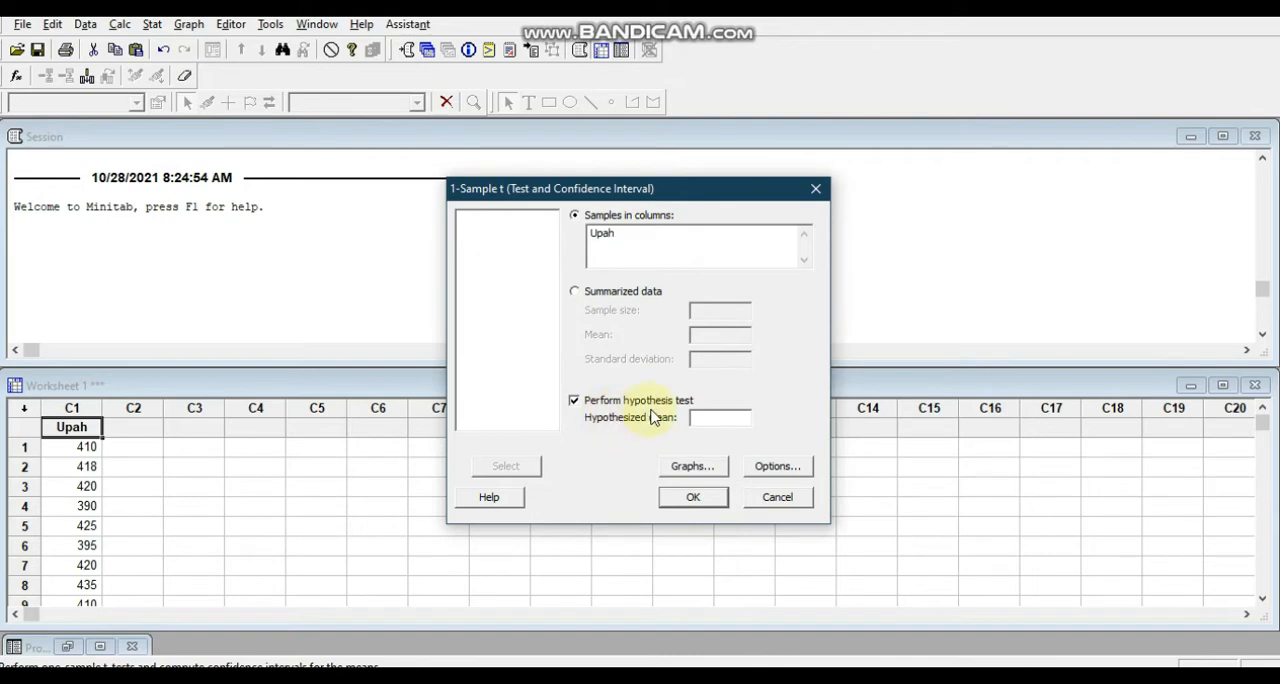
pyautogui.click(863, 652)
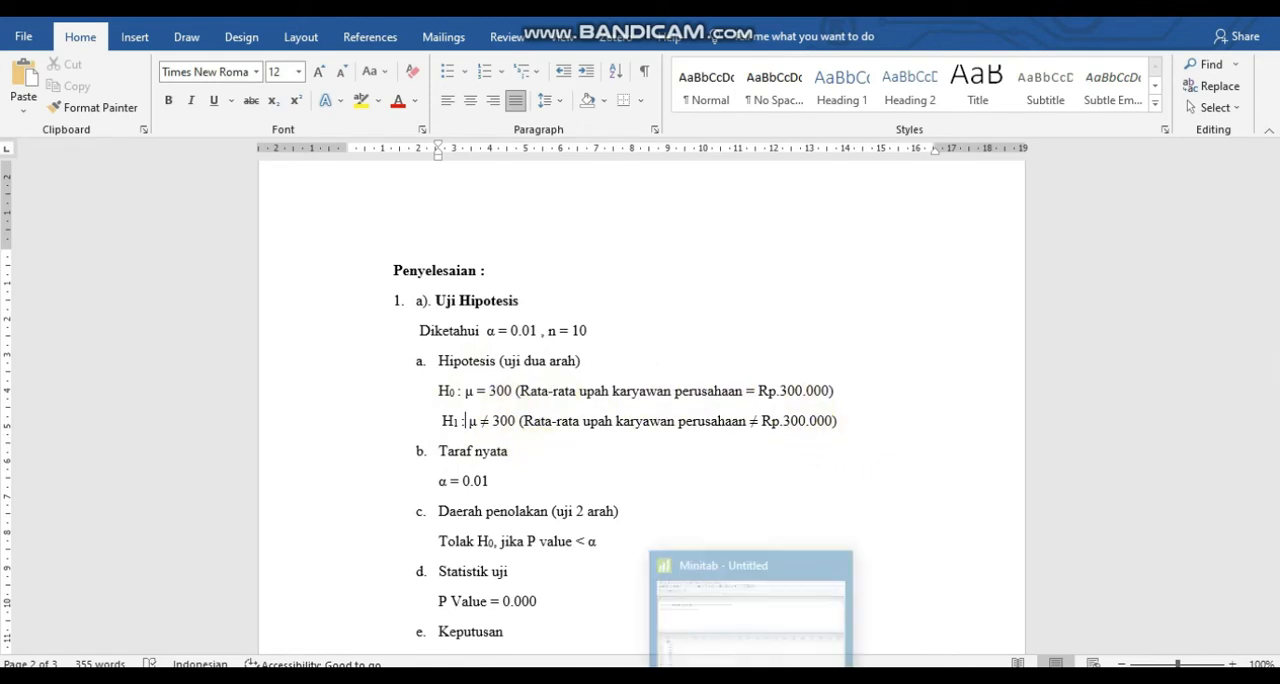
pyautogui.click(771, 634)
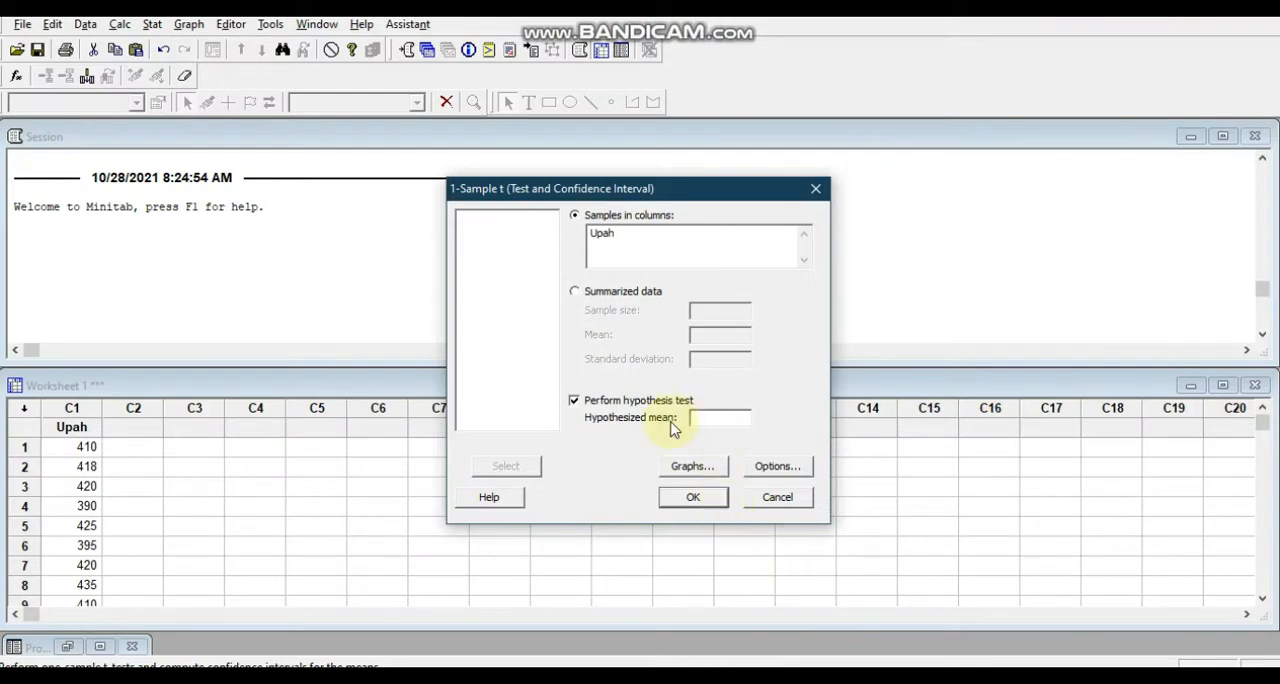
pyautogui.click(693, 498)
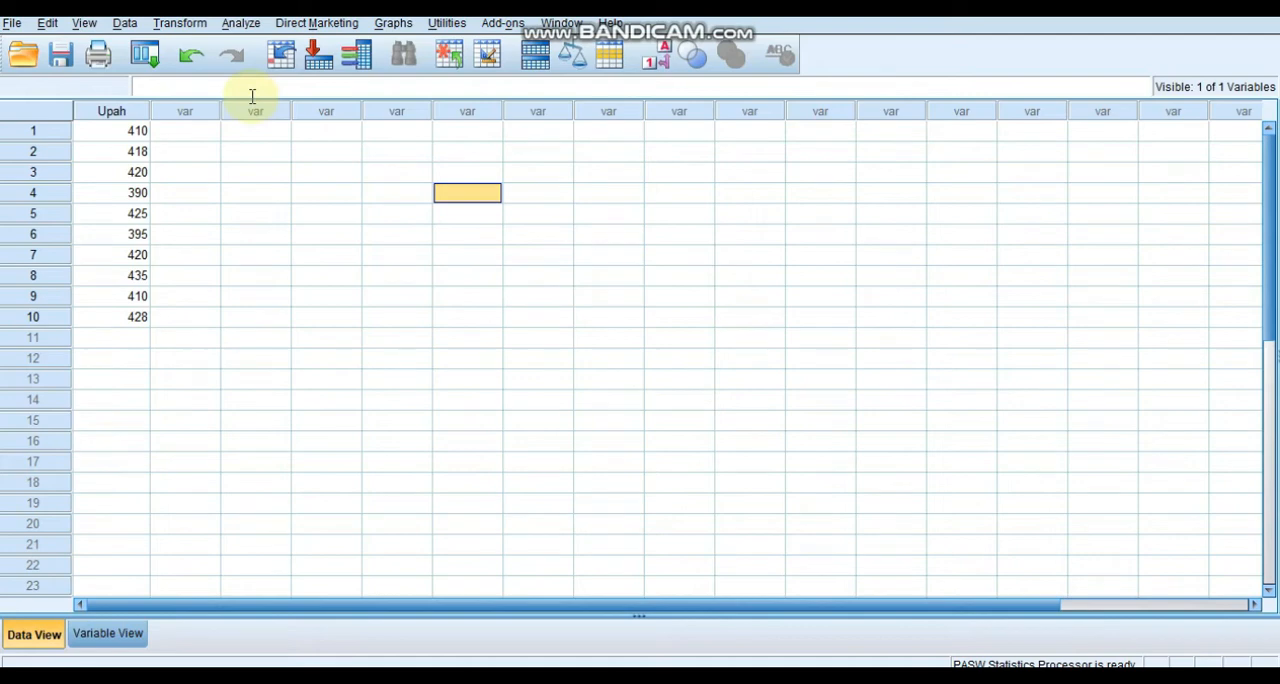
# In SPSS, start a One-Sample T Test with Upah as the test variable.
pyautogui.click(242, 26)
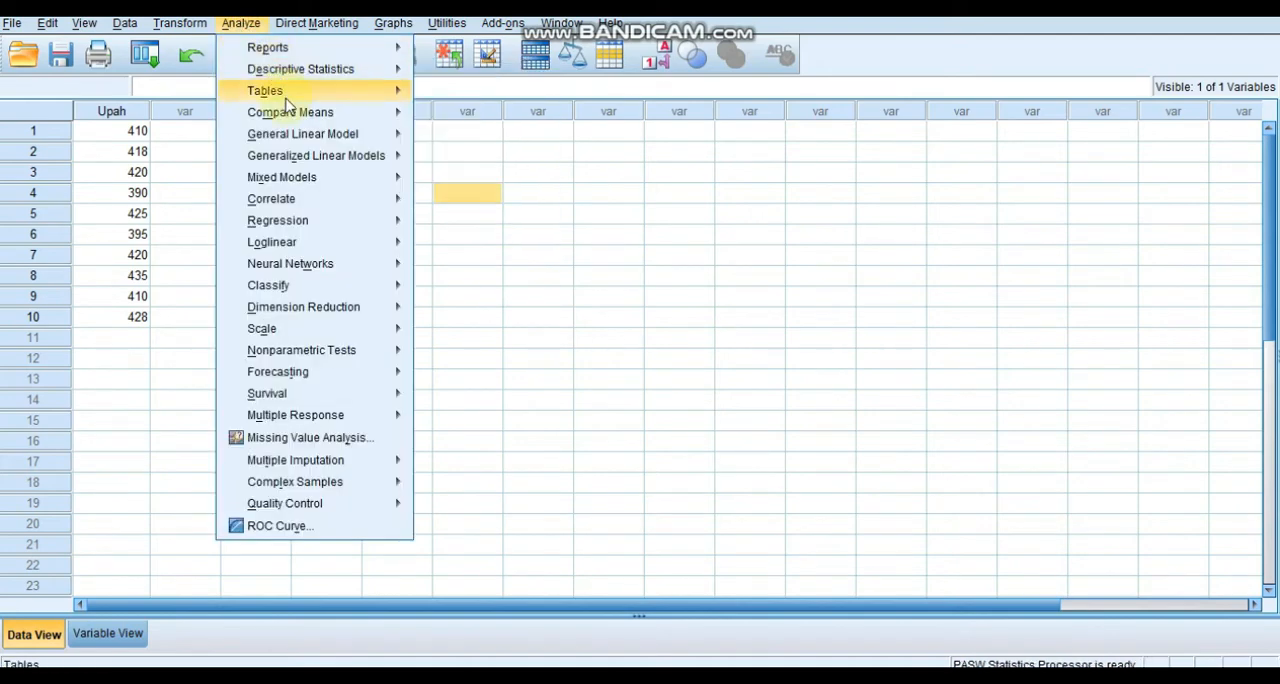
pyautogui.moveTo(295, 117)
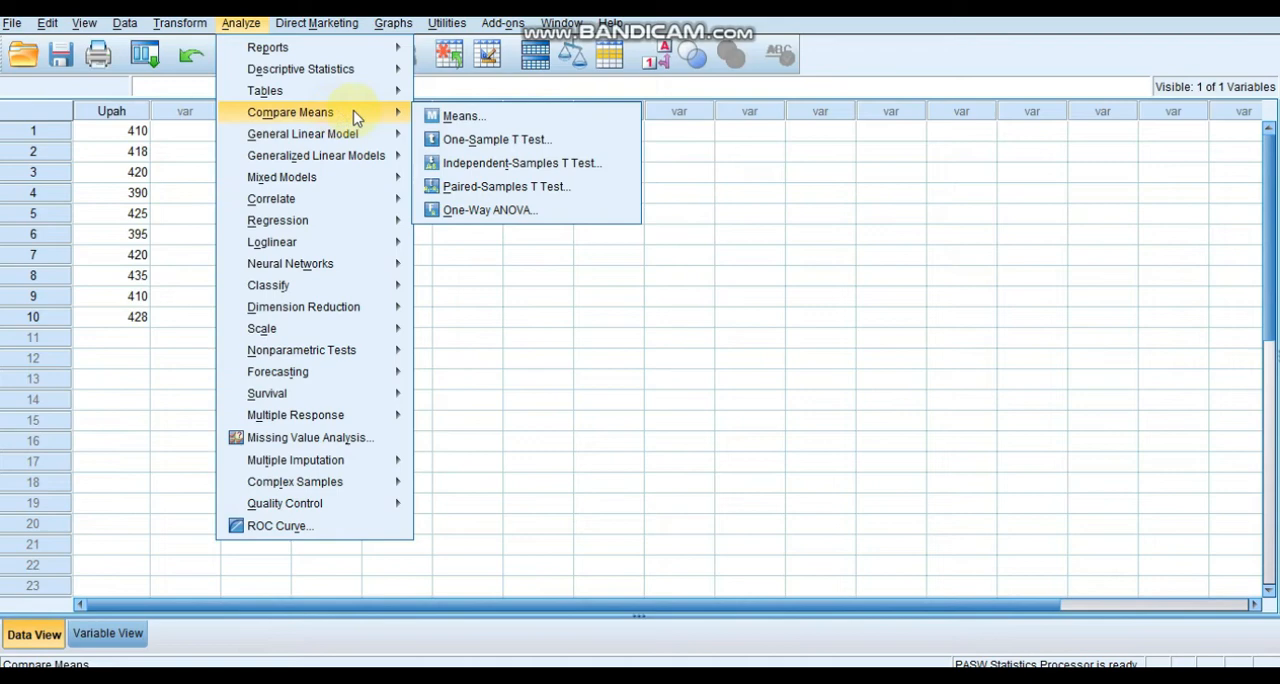
pyautogui.click(494, 143)
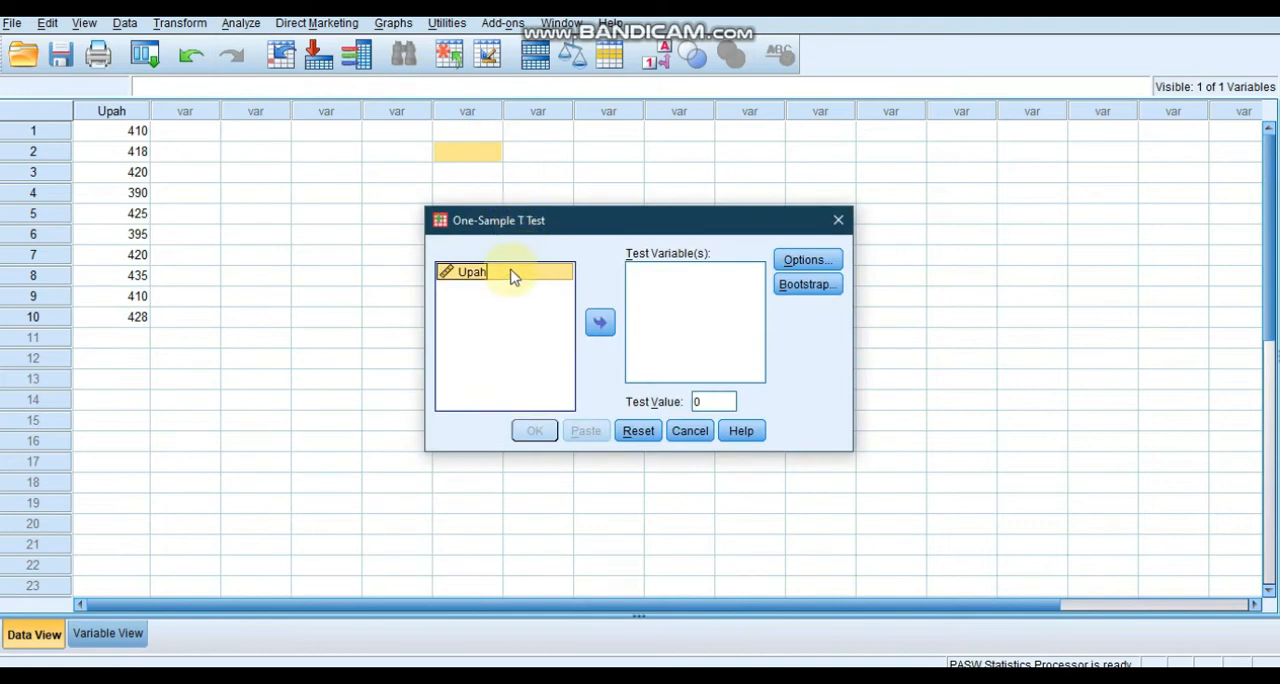
pyautogui.click(601, 324)
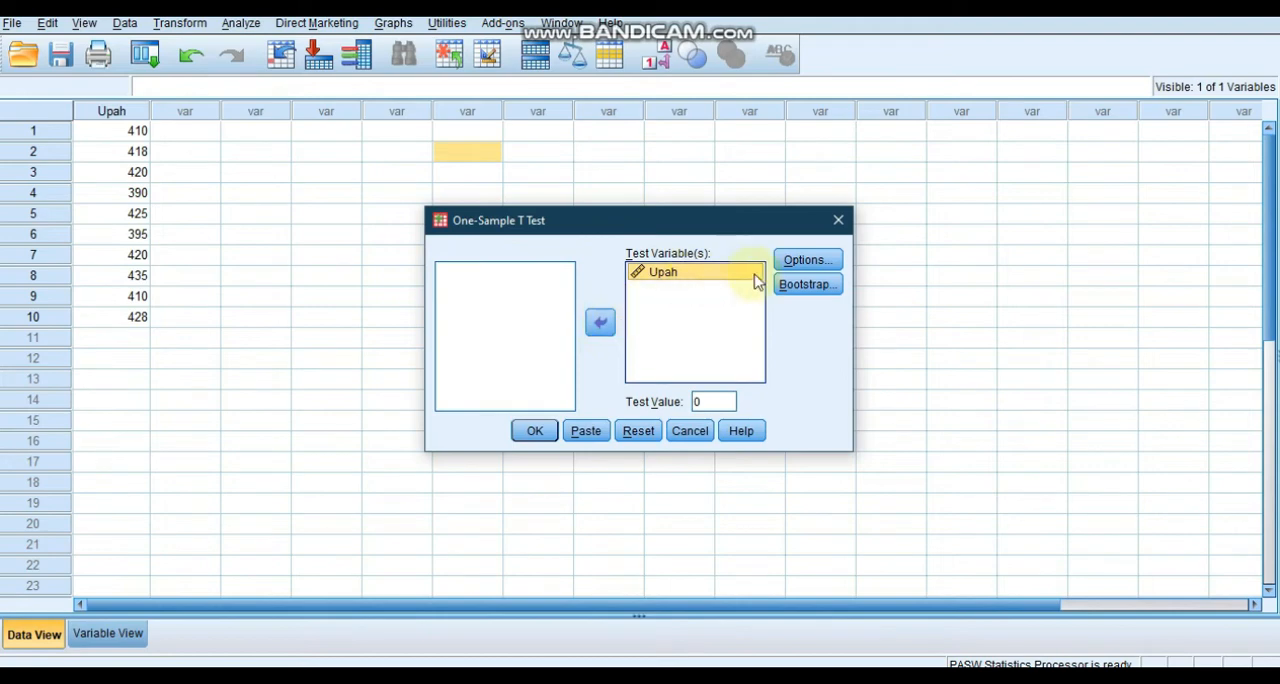
# Set the confidence interval percentage to 99 and run the One-Sample T Test.
pyautogui.click(791, 264)
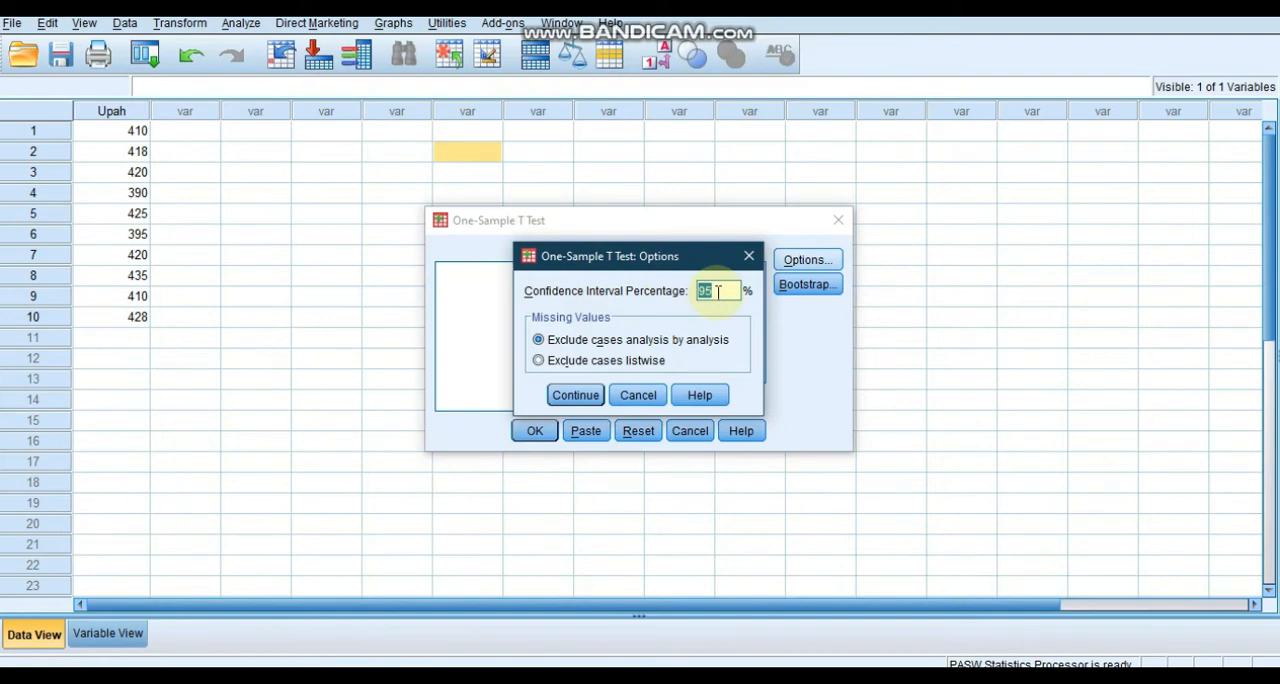
pyautogui.press('BackSpace')
pyautogui.write('99')
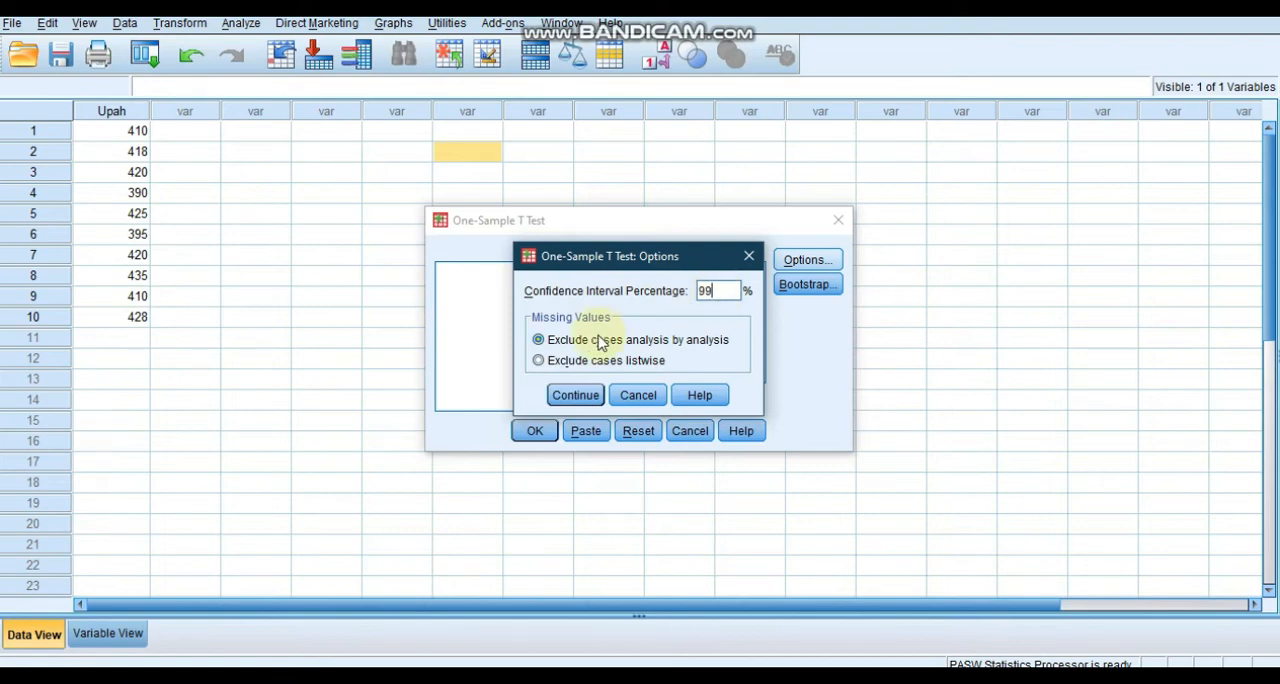
pyautogui.click(577, 395)
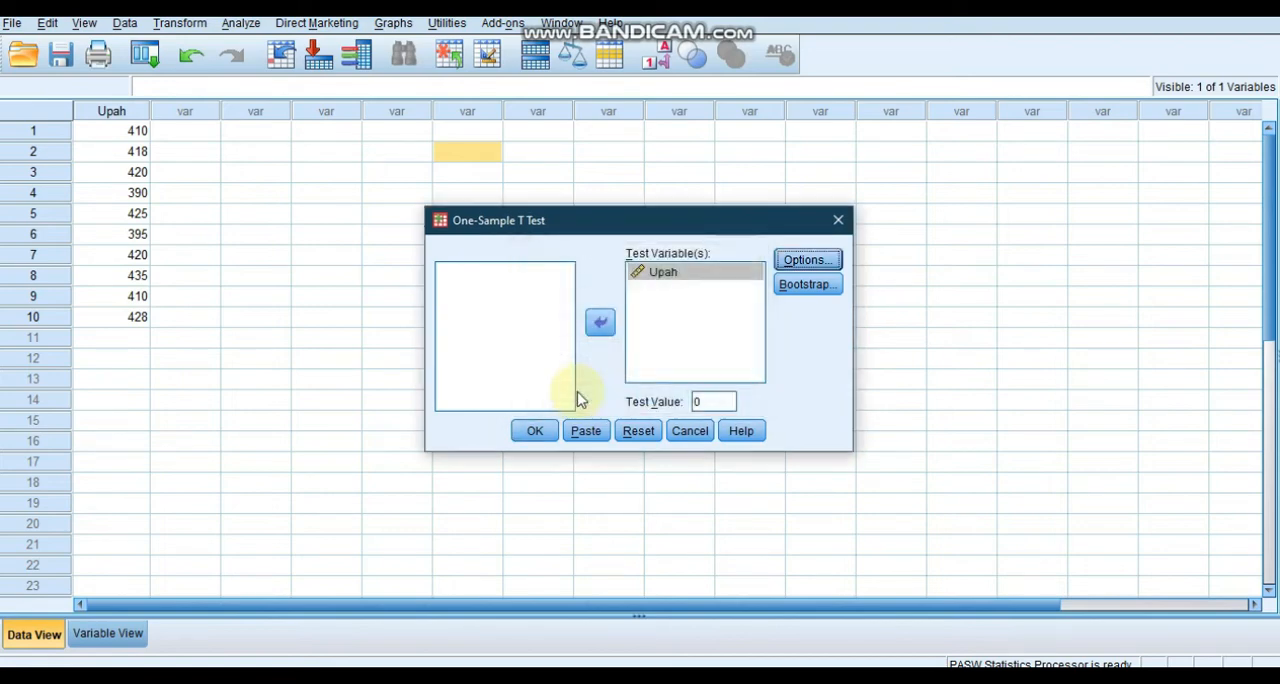
pyautogui.click(531, 432)
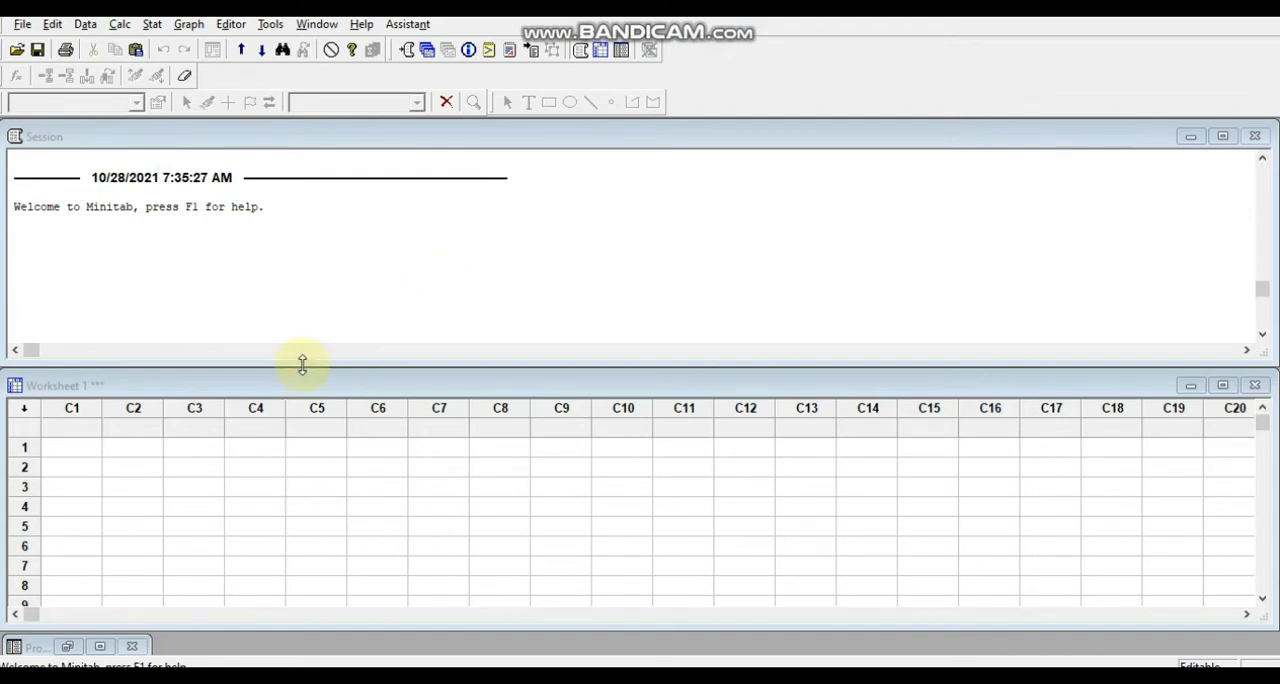
# In the Excel workbook data, copy the Upah column in cells A1 to A11 including its heading.
pyautogui.click(430, 450)
pyautogui.moveTo(842, 676)
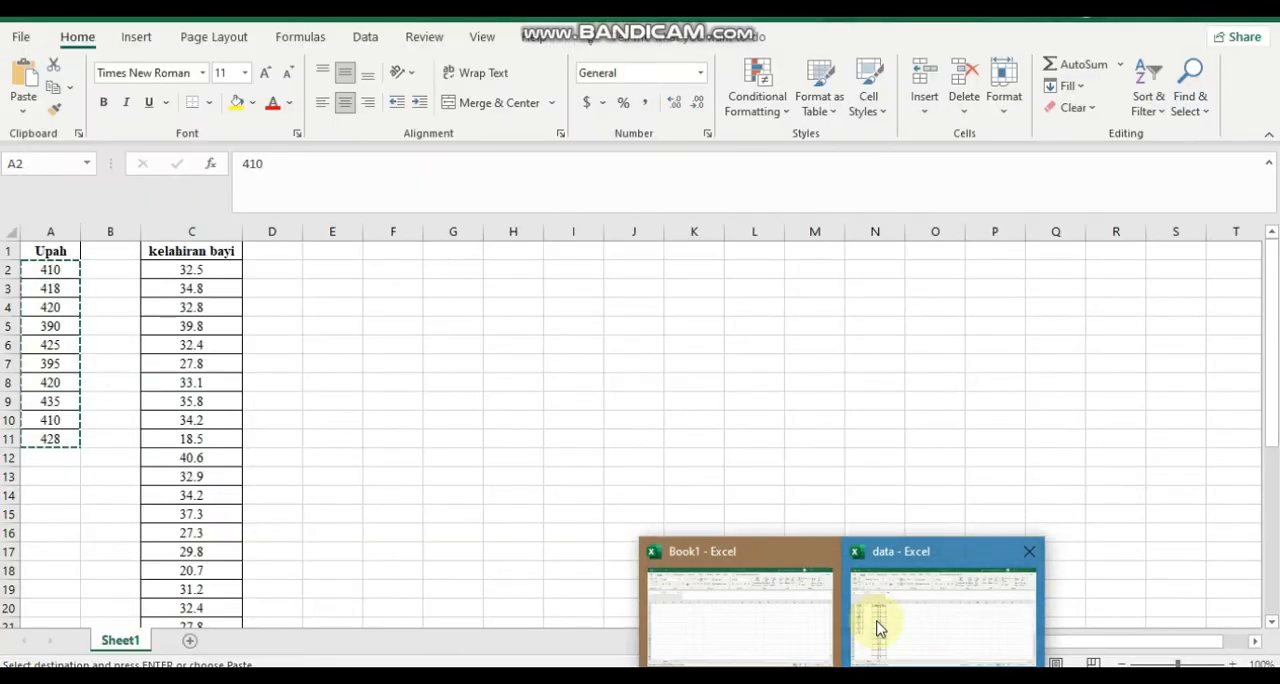
pyautogui.click(878, 628)
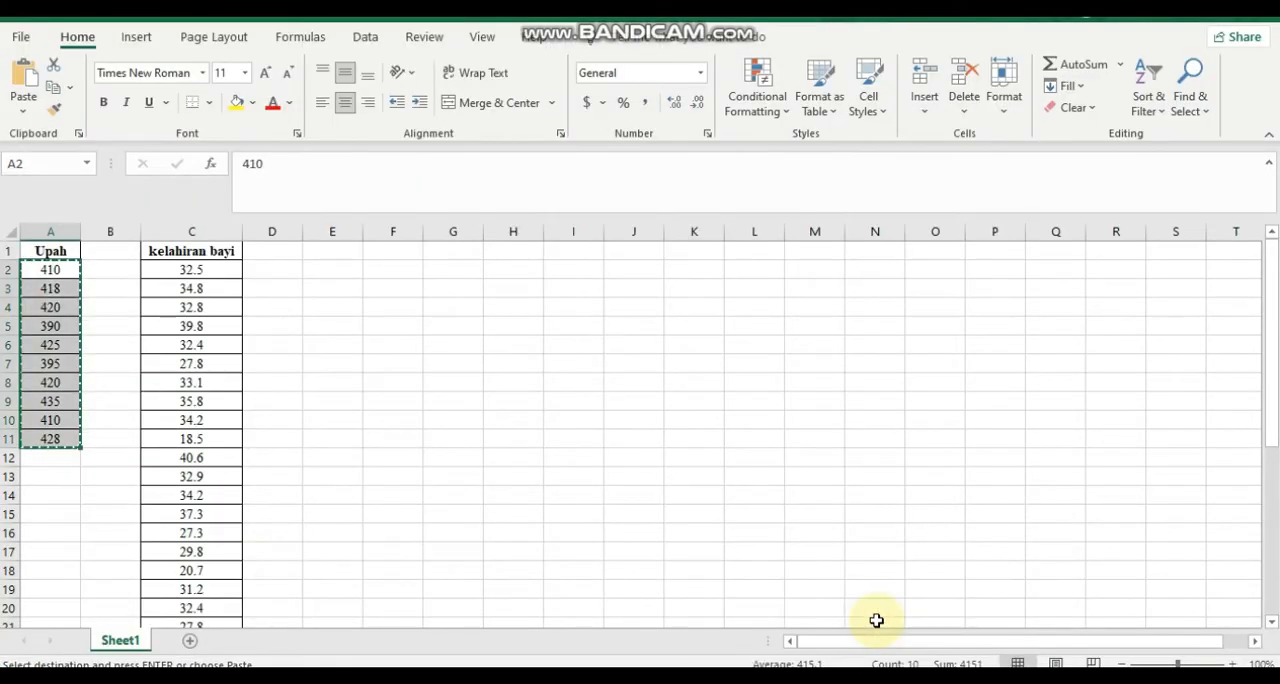
pyautogui.click(68, 251)
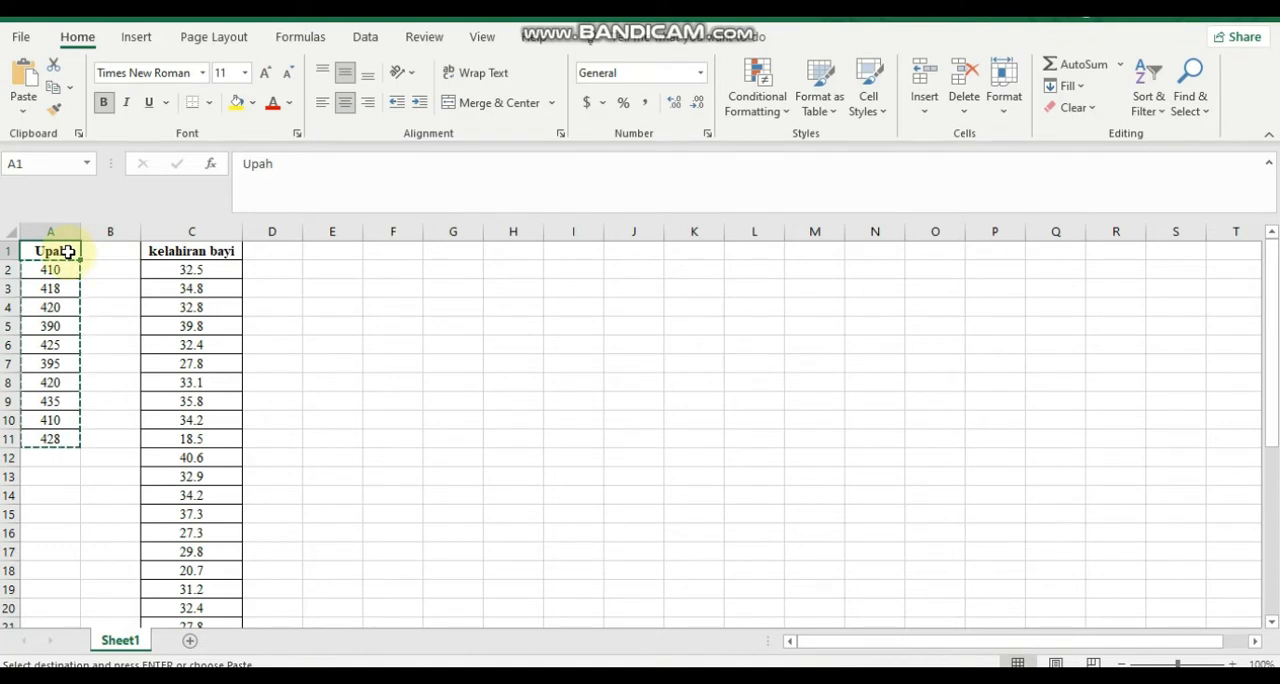
pyautogui.hotkey('shift', 'Down')
pyautogui.hotkey('shift', 'Down')
pyautogui.hotkey('shift', 'Down')
pyautogui.hotkey('shift', 'Down')
pyautogui.hotkey('shift', 'Down')
pyautogui.hotkey('shift', 'Down')
pyautogui.hotkey('shift', 'Down')
pyautogui.hotkey('shift', 'Down')
pyautogui.hotkey('shift', 'Down')
pyautogui.hotkey('shift', 'Down')
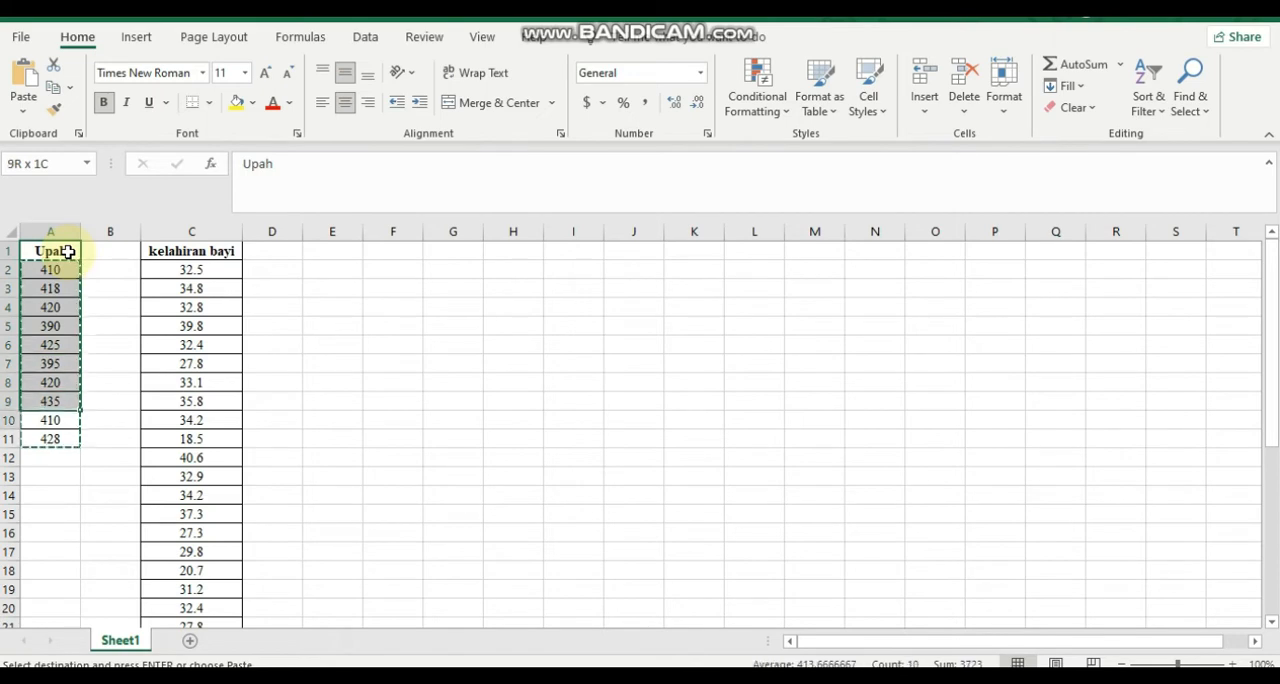
pyautogui.hotkey('ctrl', 'v')
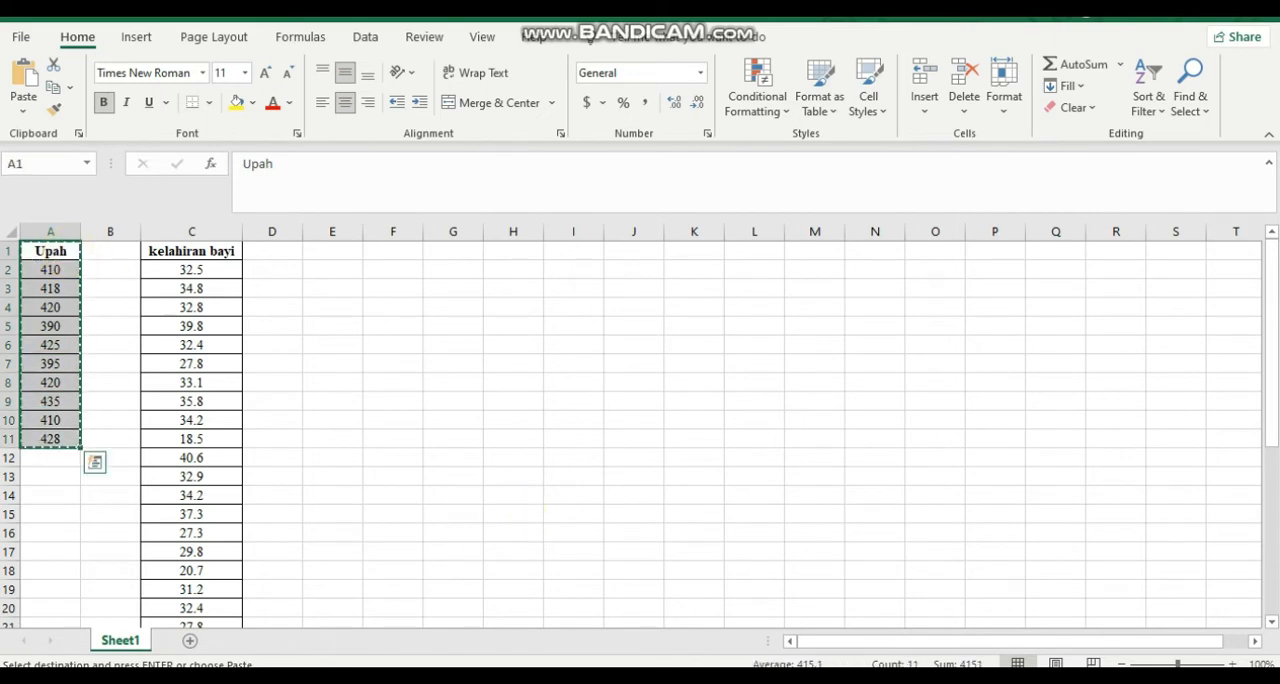
# In Minitab, paste the copied Upah data into column C1 with the heading in the column name cell.
pyautogui.moveTo(797, 678)
pyautogui.moveTo(751, 678)
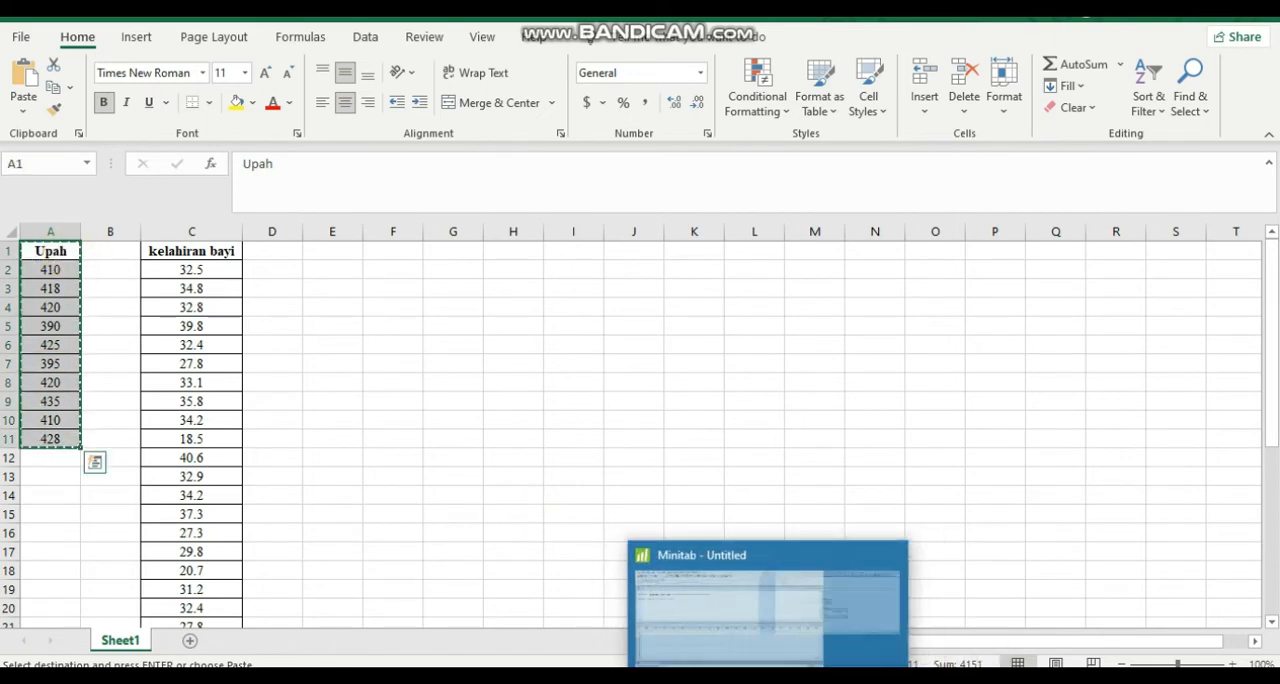
pyautogui.click(749, 626)
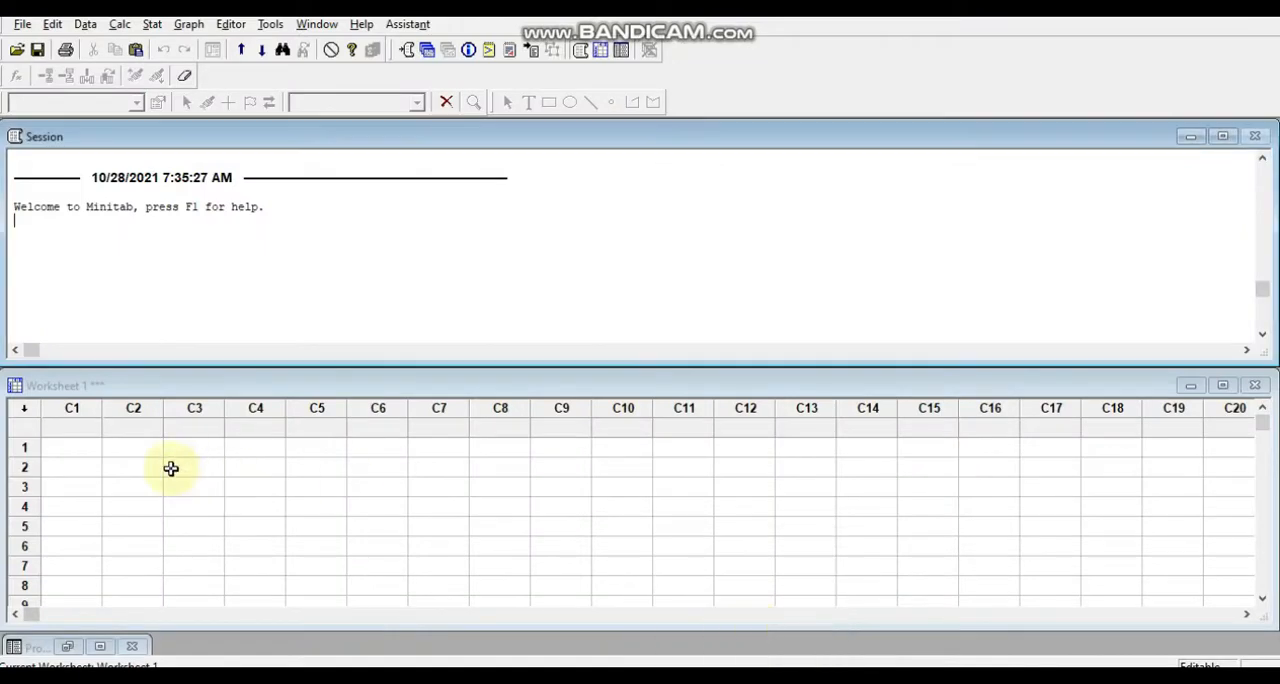
pyautogui.click(91, 428)
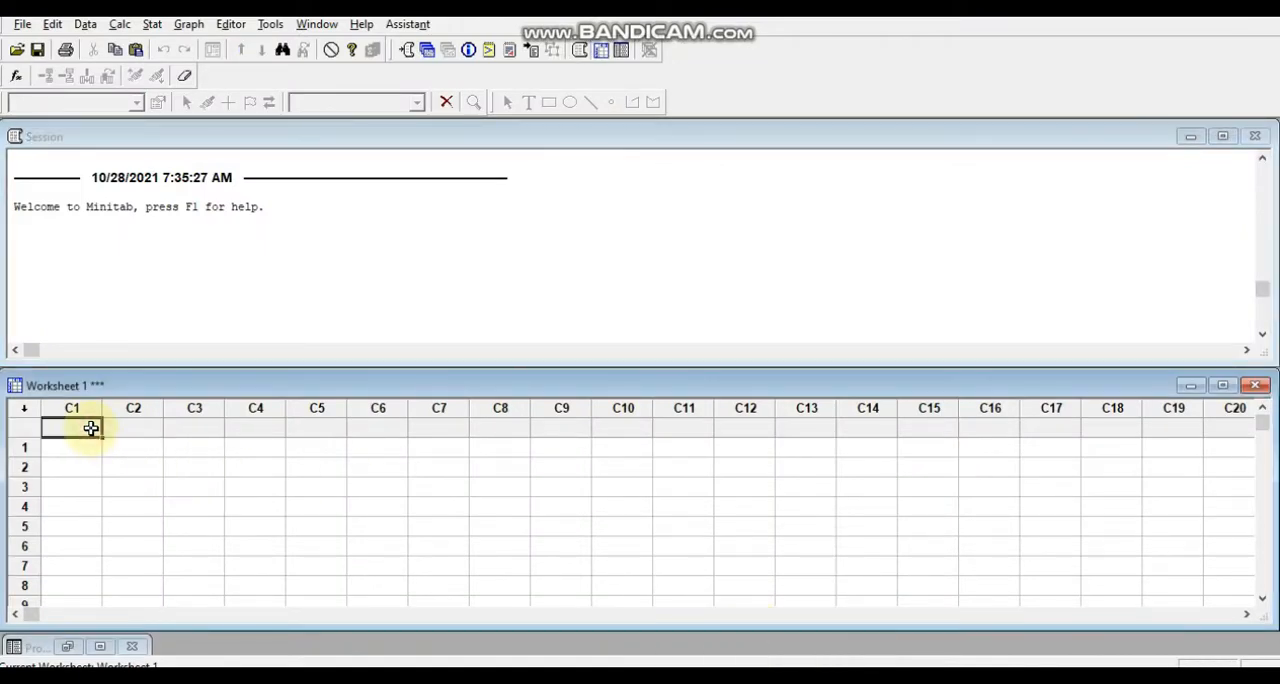
pyautogui.hotkey('ctrl', 'v')
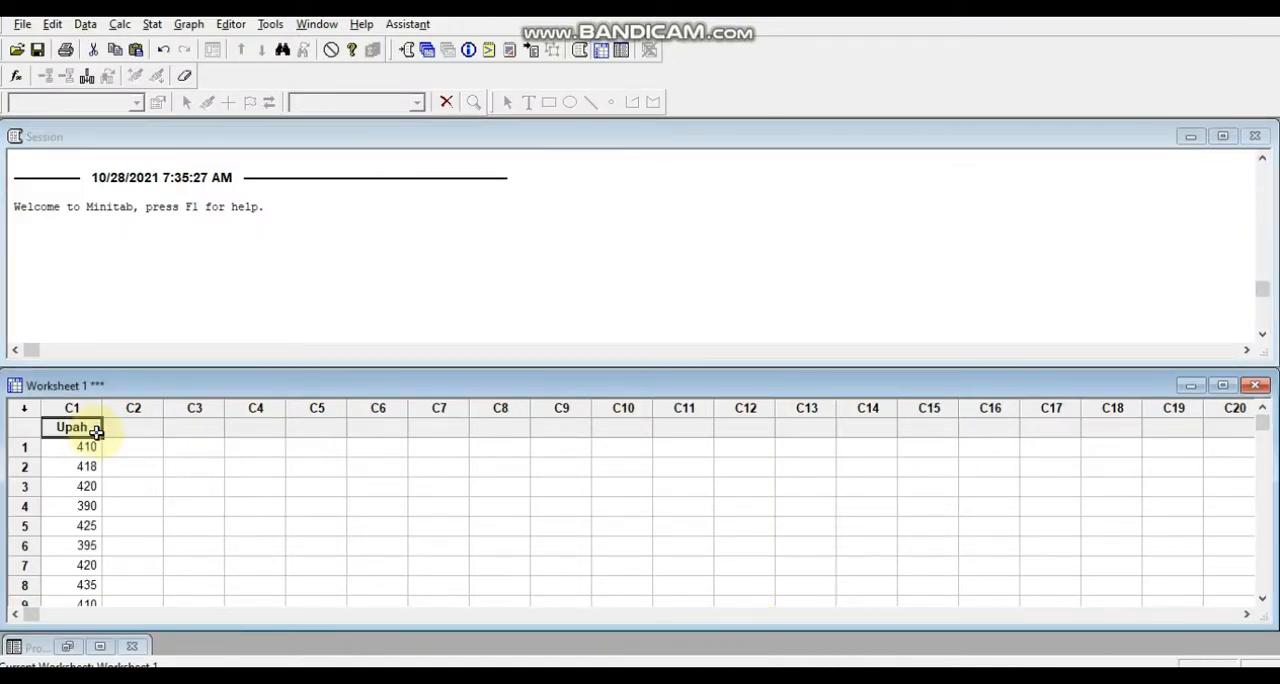
pyautogui.click(68, 412)
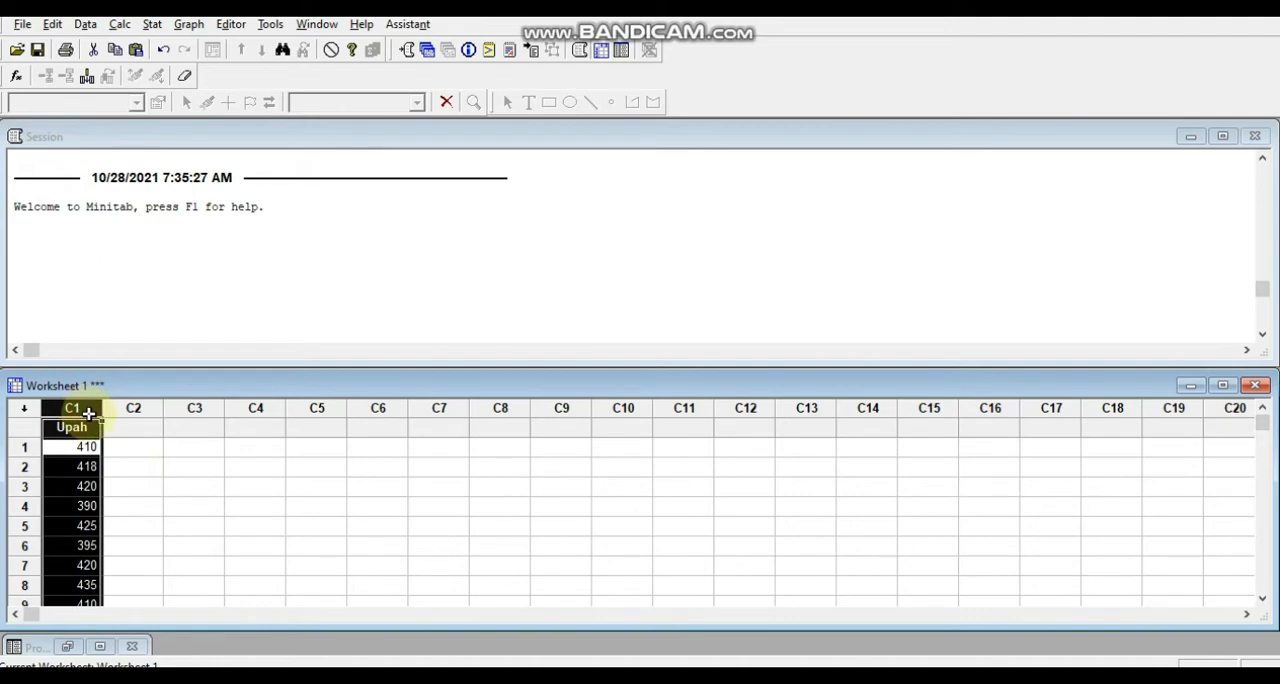
pyautogui.click(133, 443)
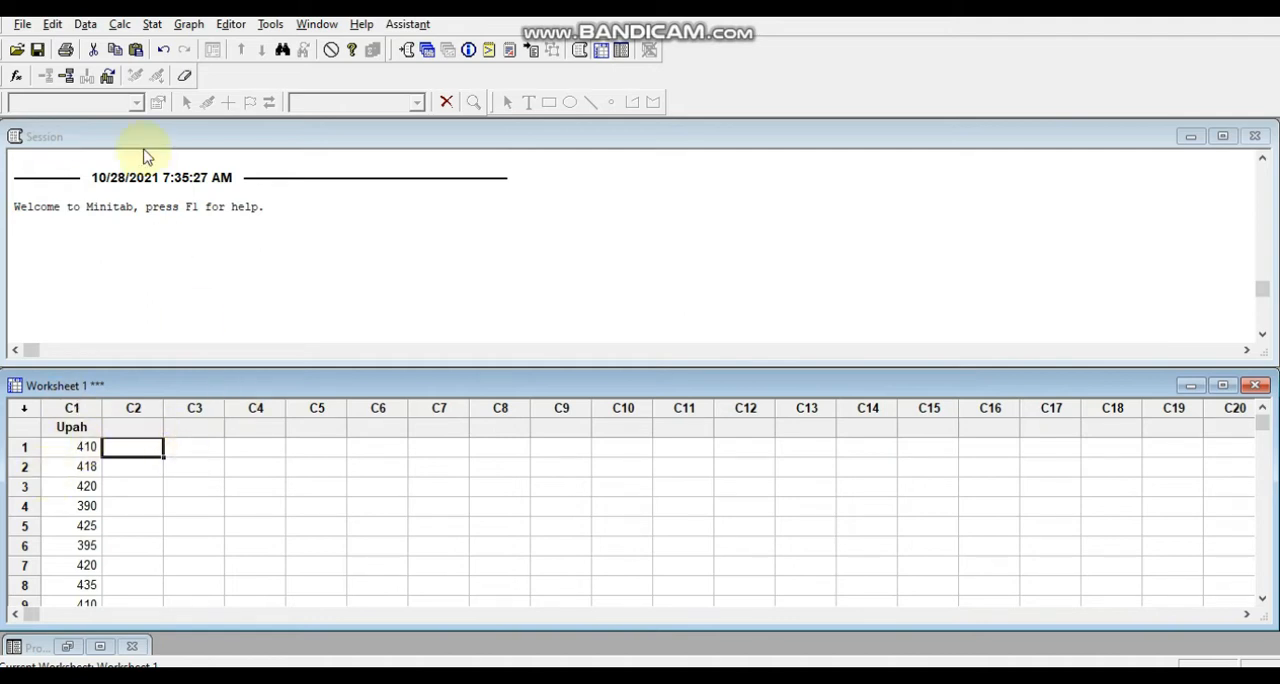
# Start a 1-Sample t analysis with the Upah column as the sample.
pyautogui.click(153, 24)
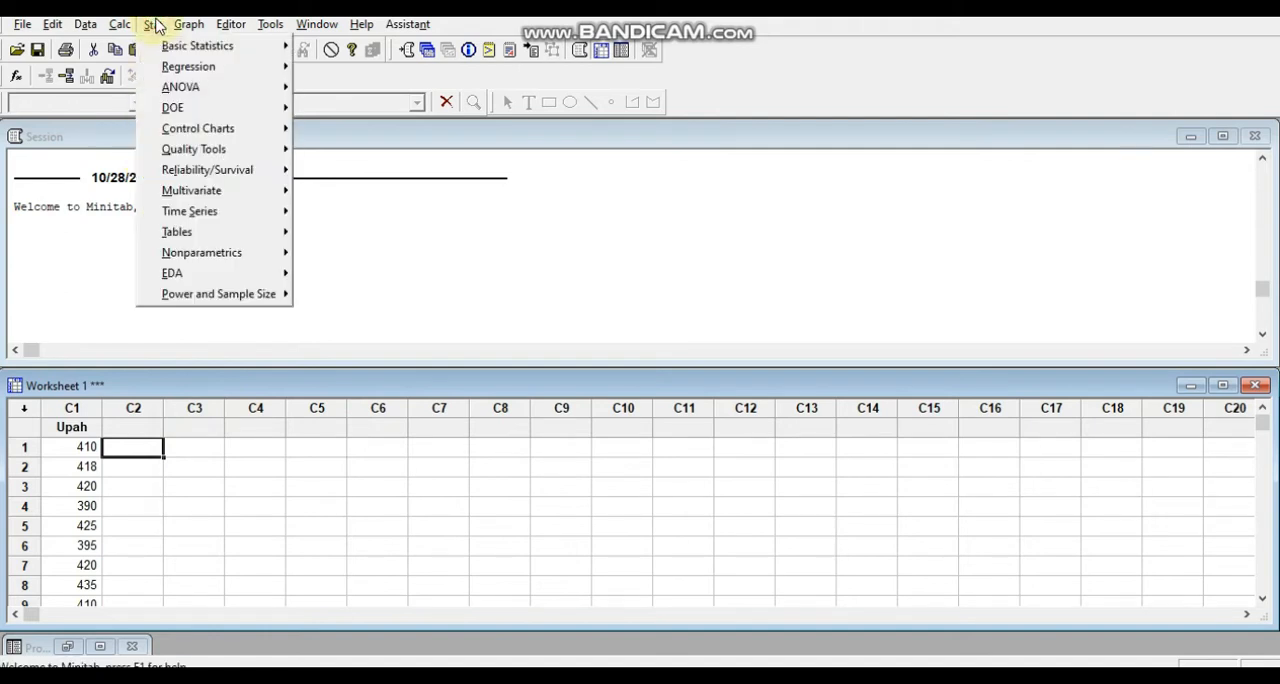
pyautogui.moveTo(162, 47)
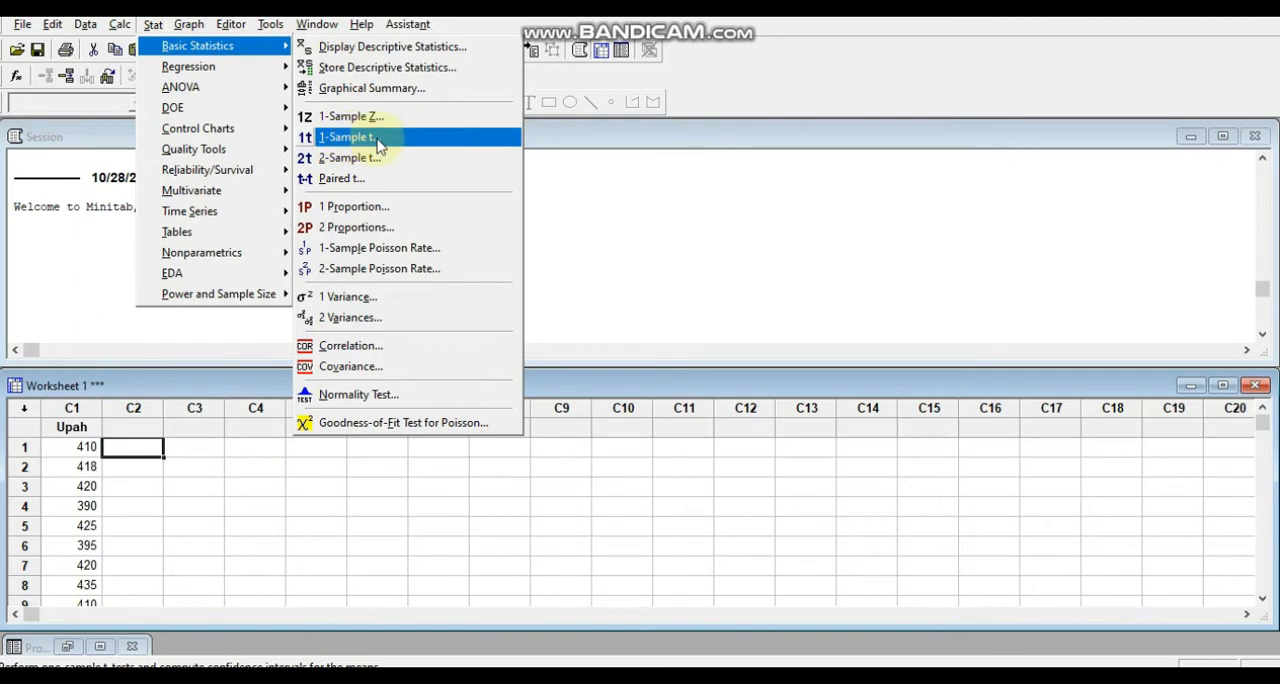
pyautogui.click(378, 143)
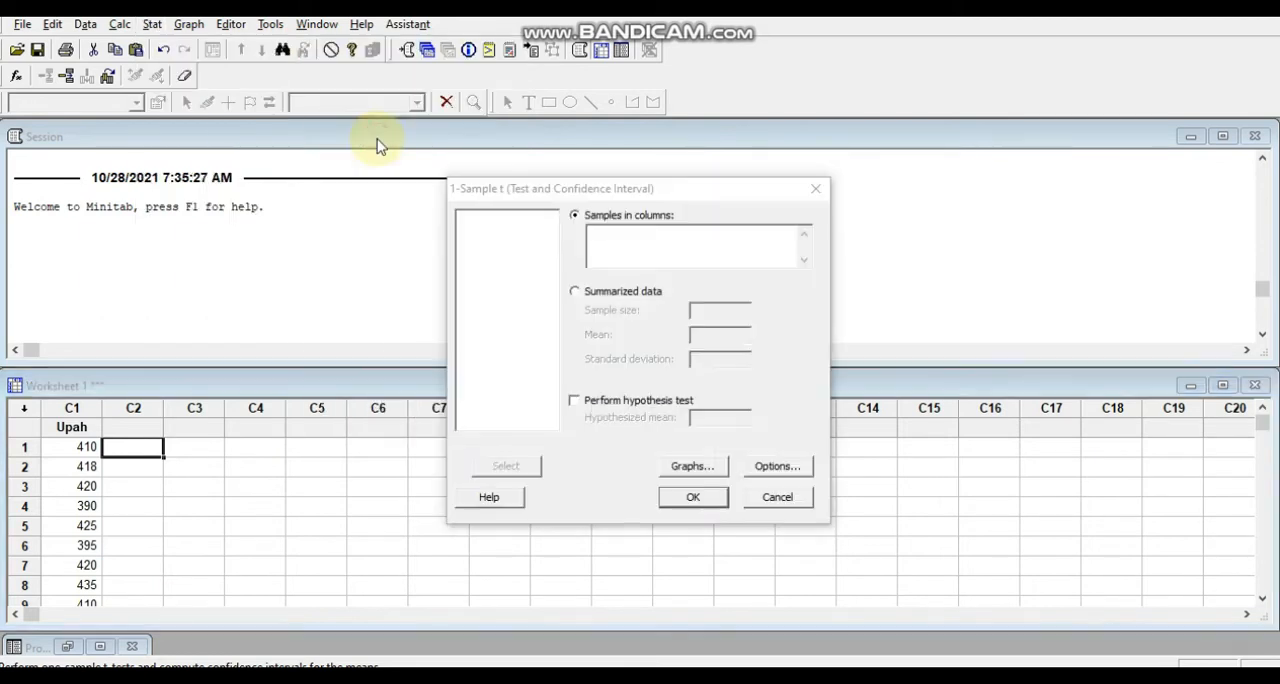
pyautogui.click(535, 313)
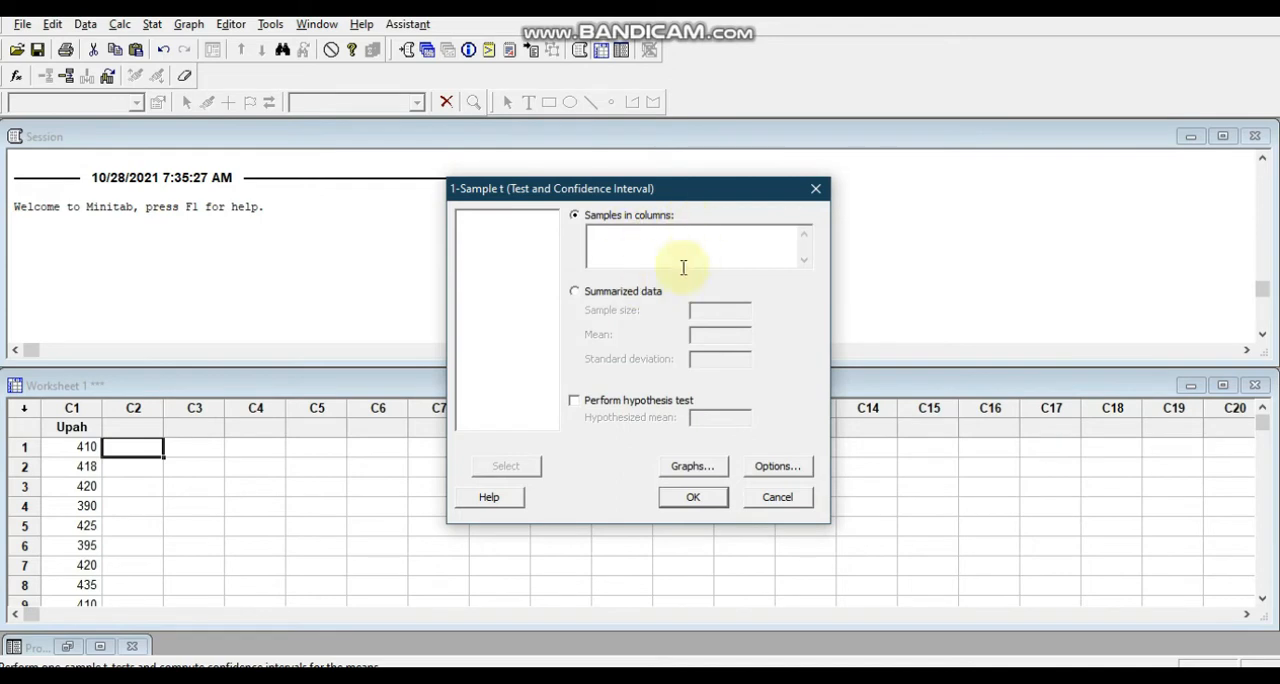
pyautogui.click(630, 240)
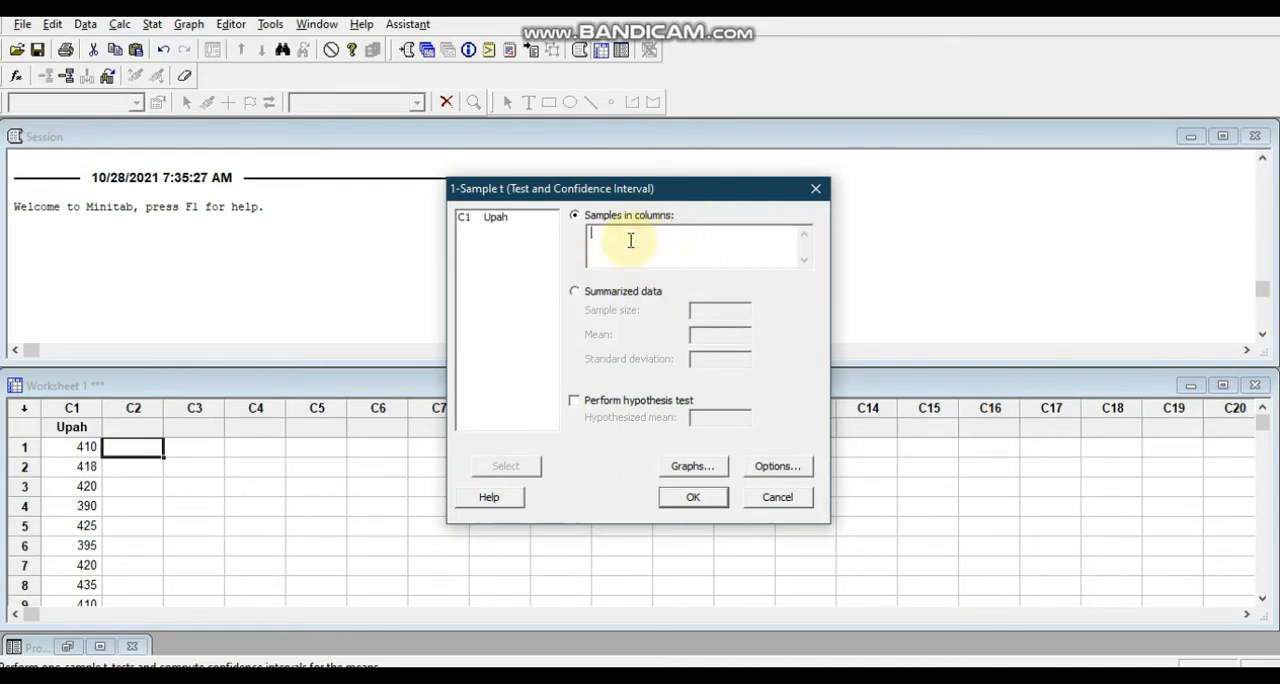
pyautogui.click(497, 222)
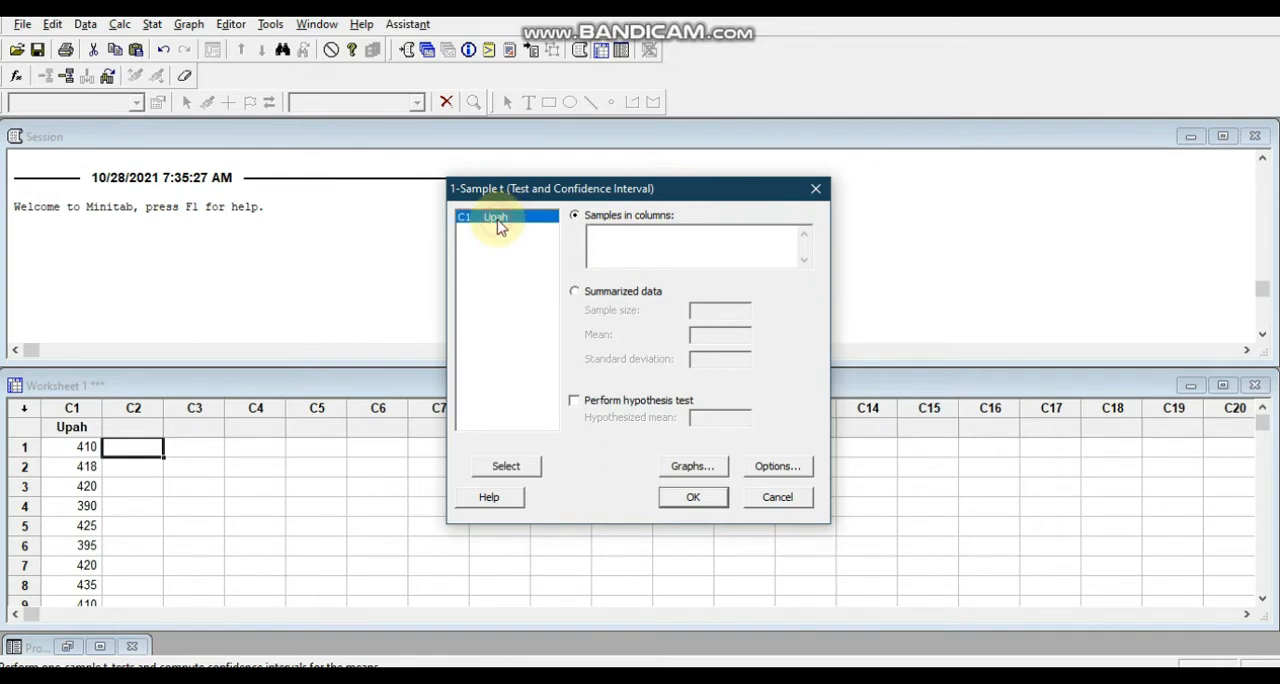
pyautogui.click(506, 466)
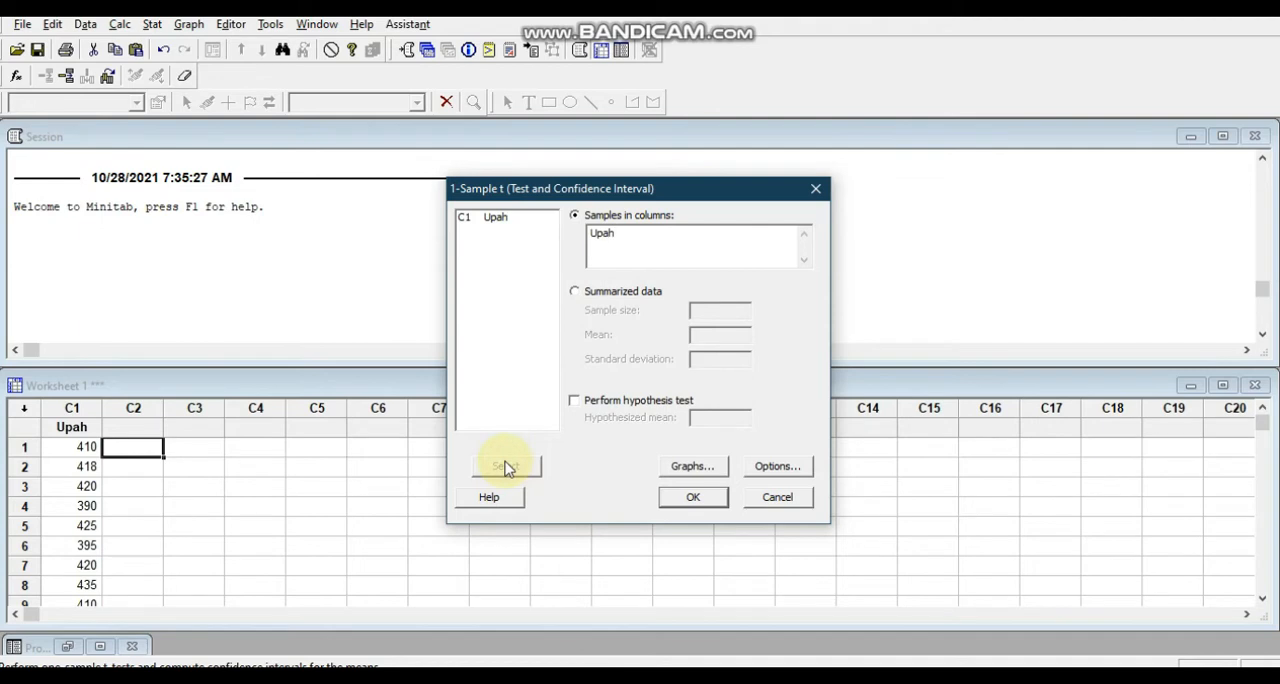
# Set the confidence level to 99, keep the not equal alternative, and run the 1-Sample t analysis without a hypothesis test.
pyautogui.click(762, 472)
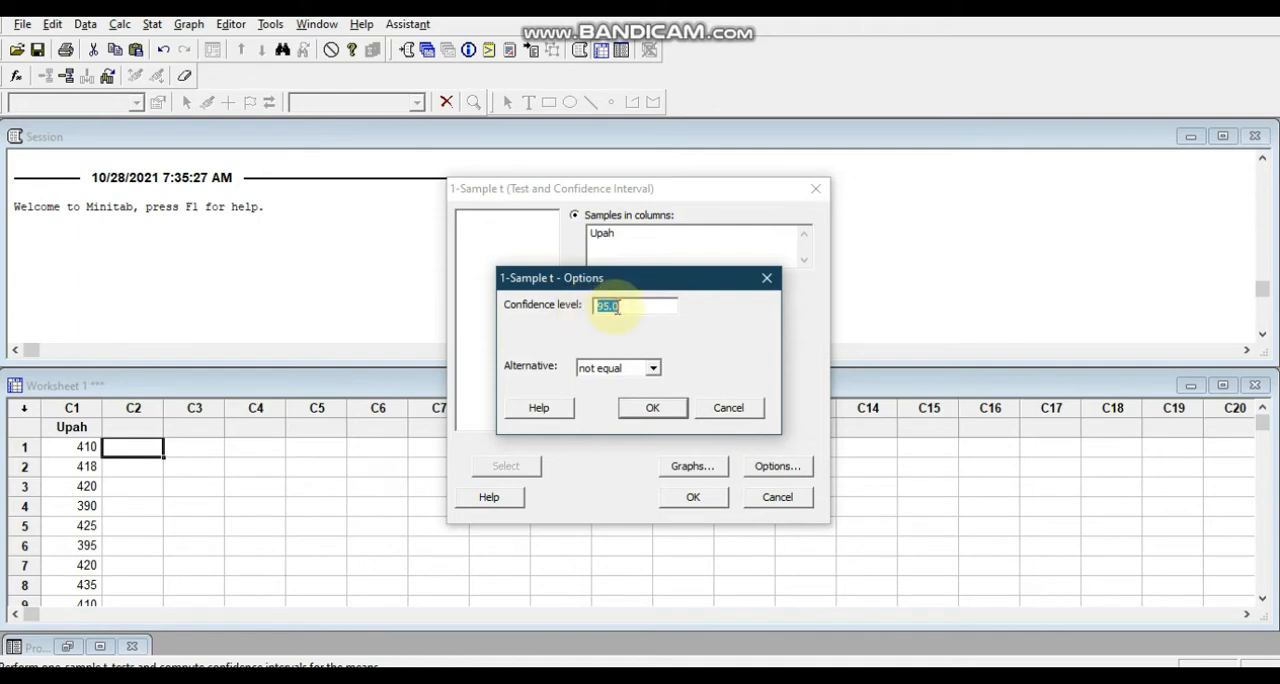
pyautogui.write('99')
pyautogui.press('Return')
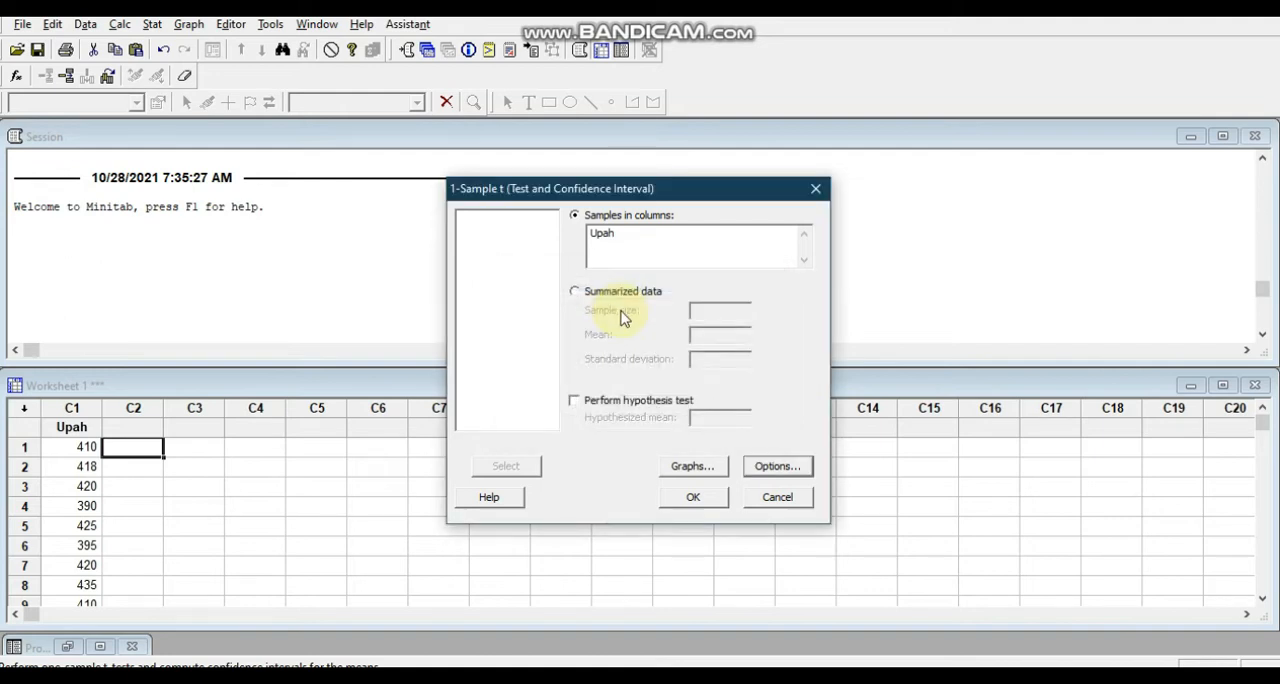
pyautogui.click(760, 464)
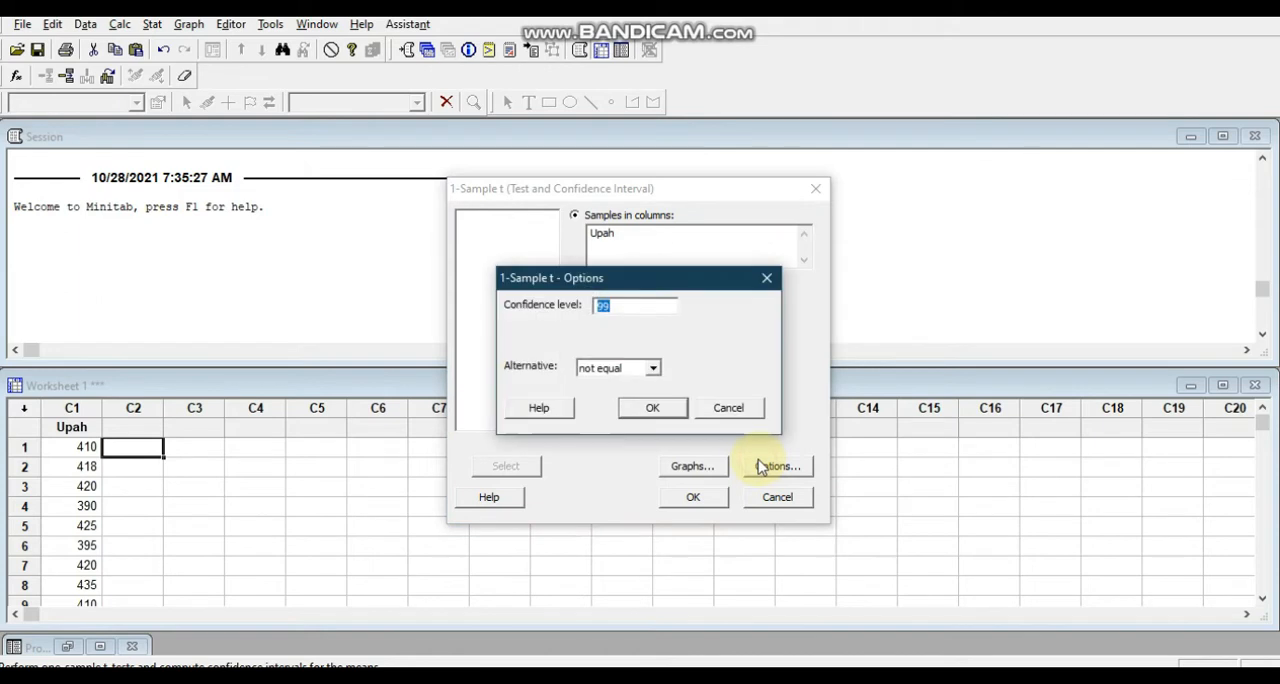
pyautogui.click(668, 408)
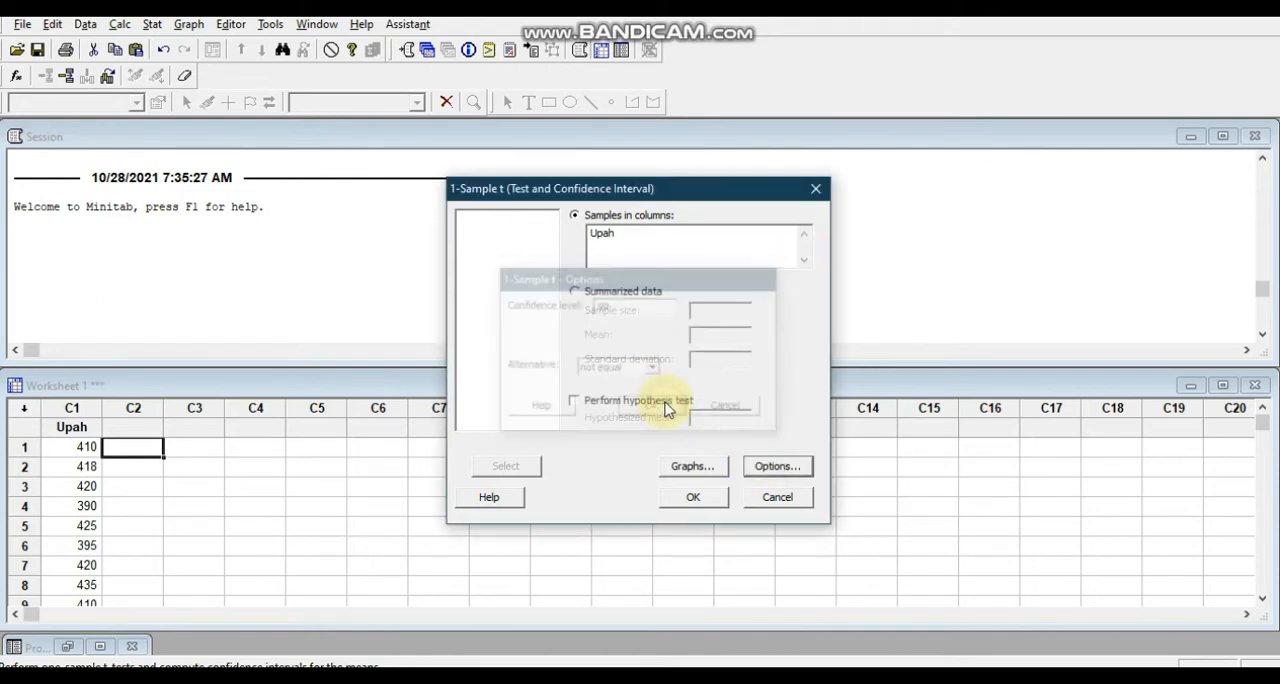
pyautogui.click(694, 497)
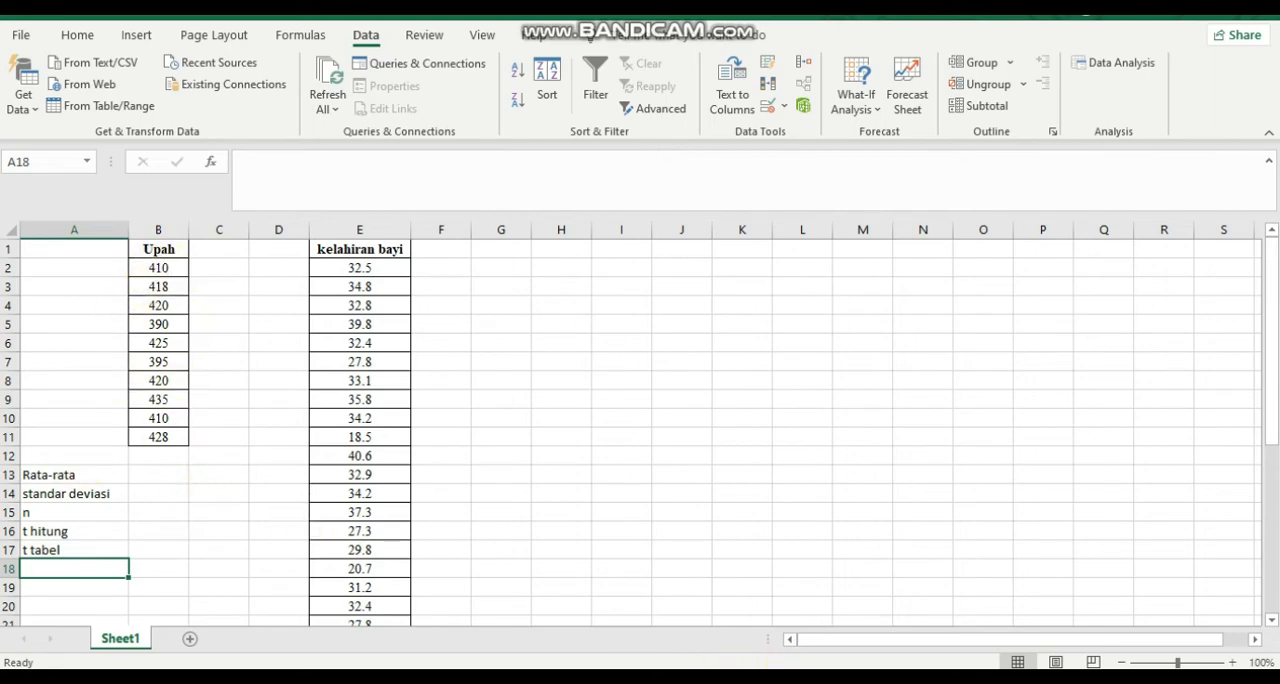
# Look up the small-sample t test statistic formula in the Statistik PDF module and return to the Excel workbook.
pyautogui.hotkey('alt', 'Tab')
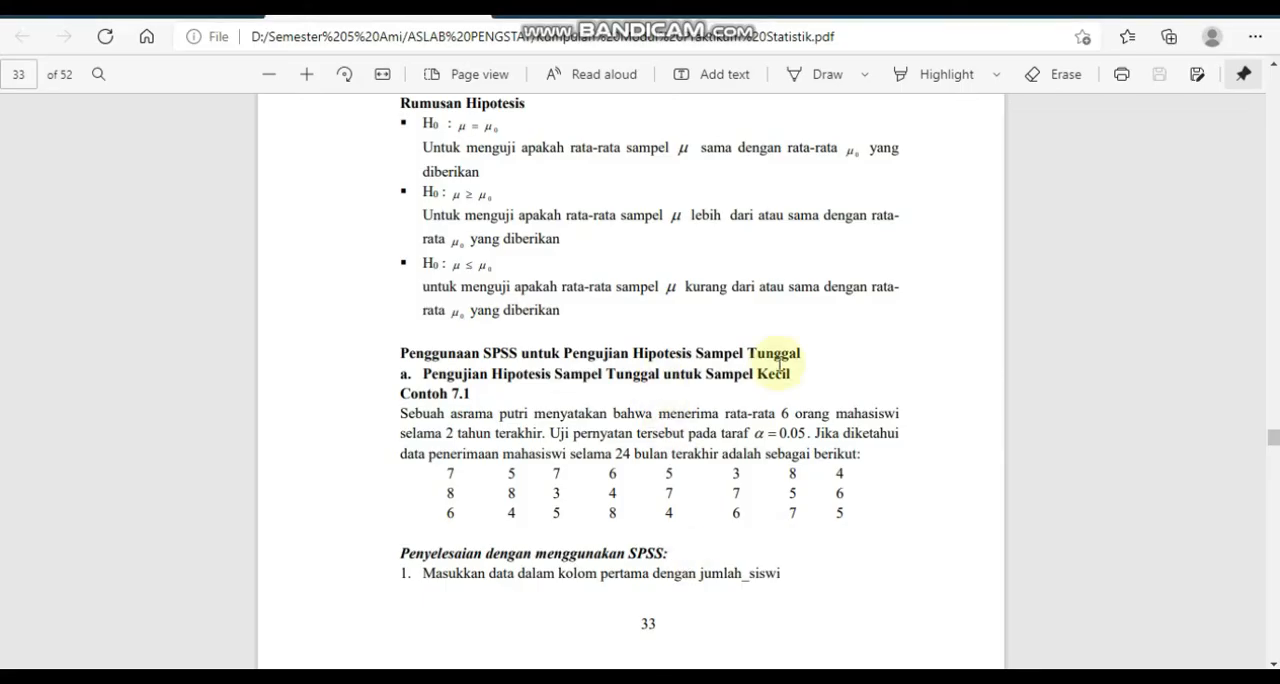
pyautogui.scroll(5, 1277, 325)
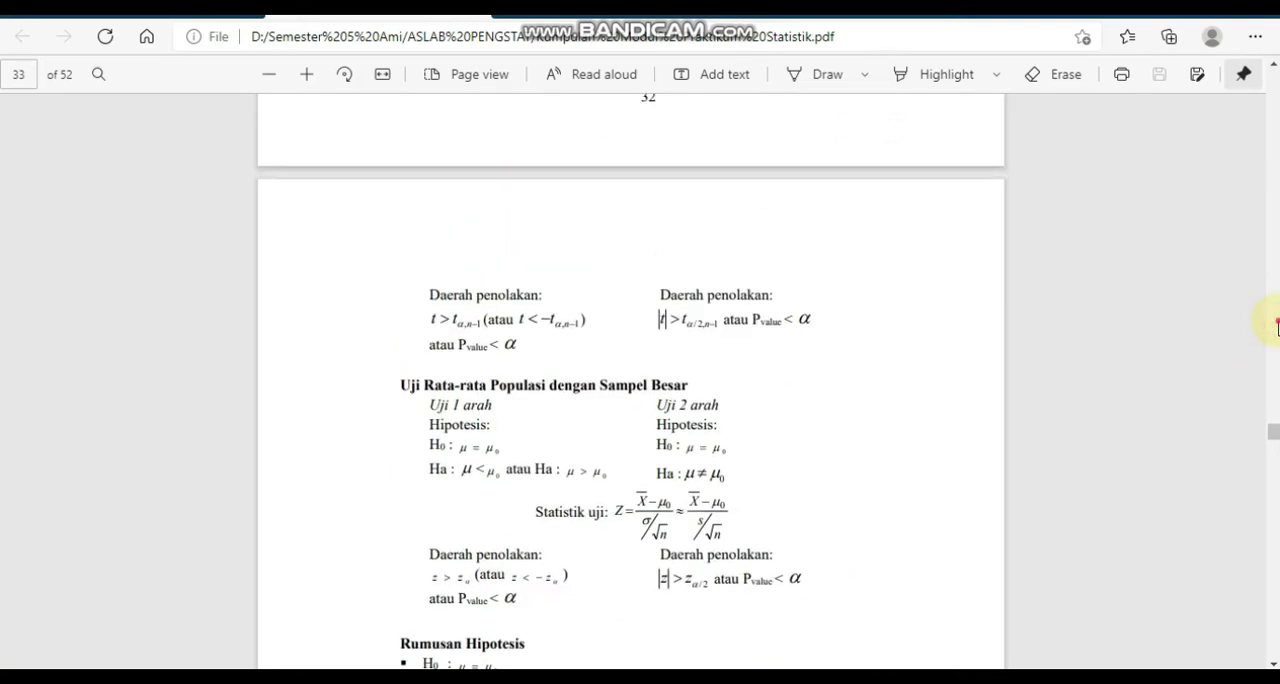
pyautogui.scroll(5, 1277, 325)
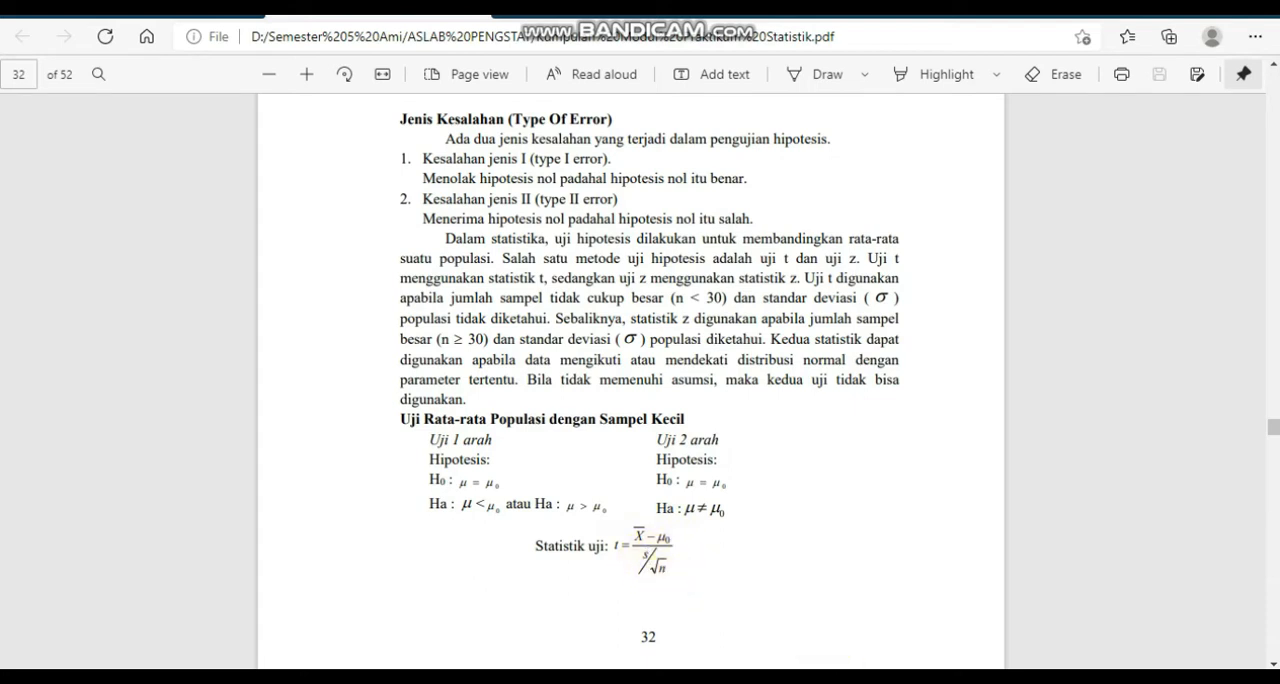
pyautogui.click(886, 636)
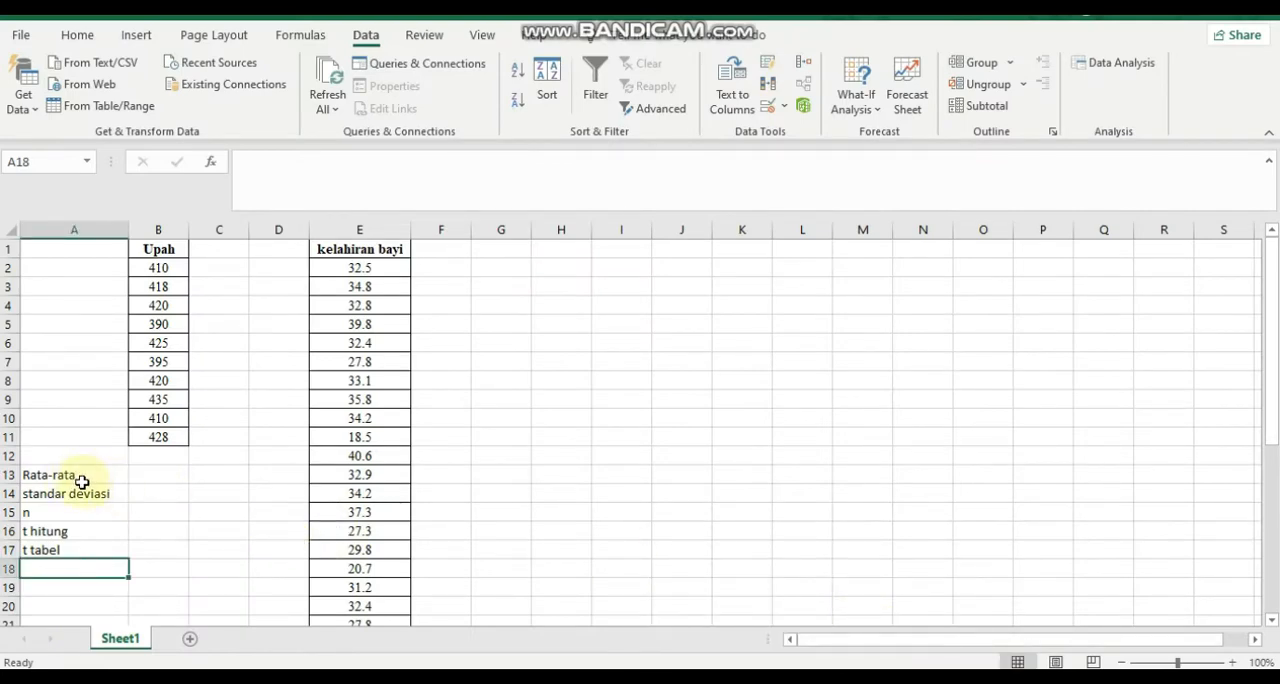
# Calculate the mean of the Upah data B2:B11 in cell B13, beside Rata-rata, with the AVERAGE function.
pyautogui.click(155, 476)
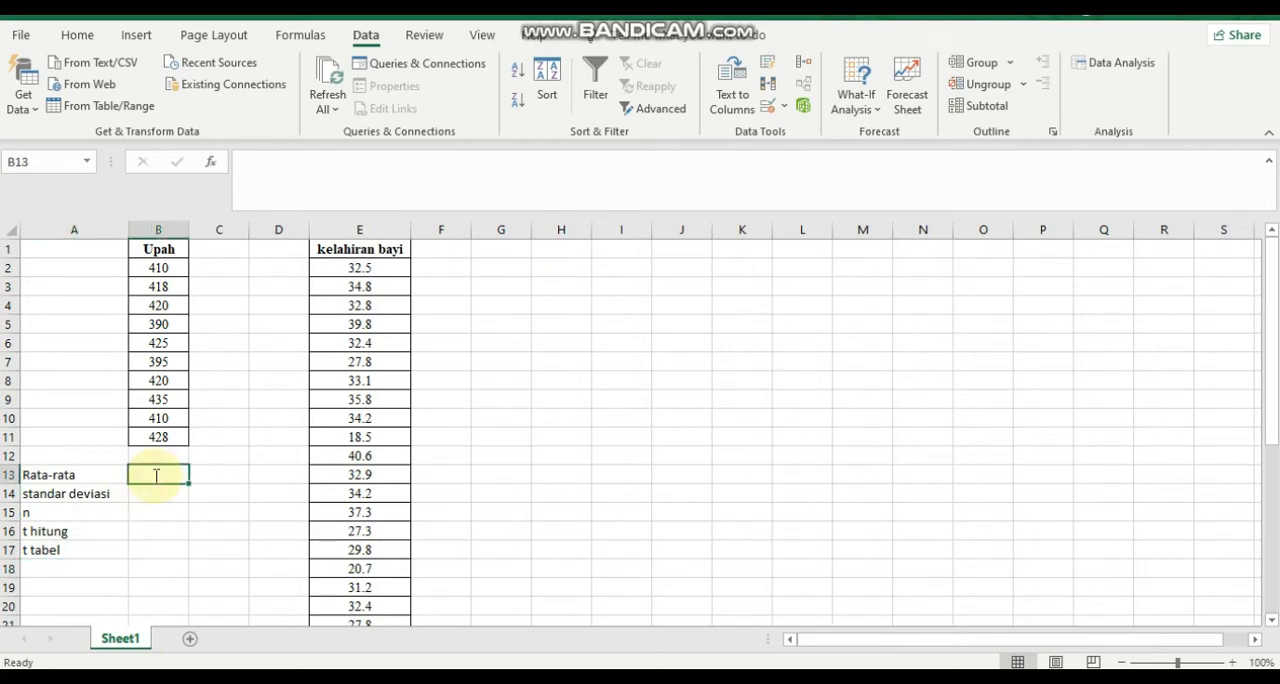
pyautogui.write('=ave')
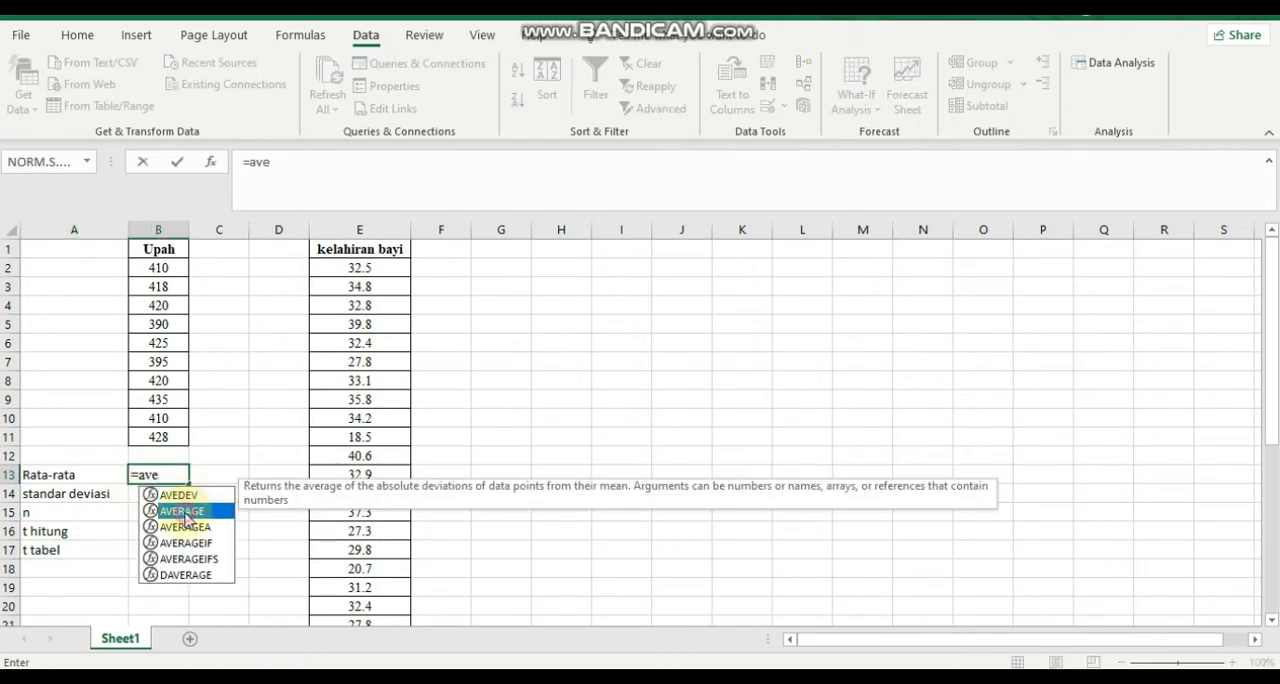
pyautogui.doubleClick(182, 511)
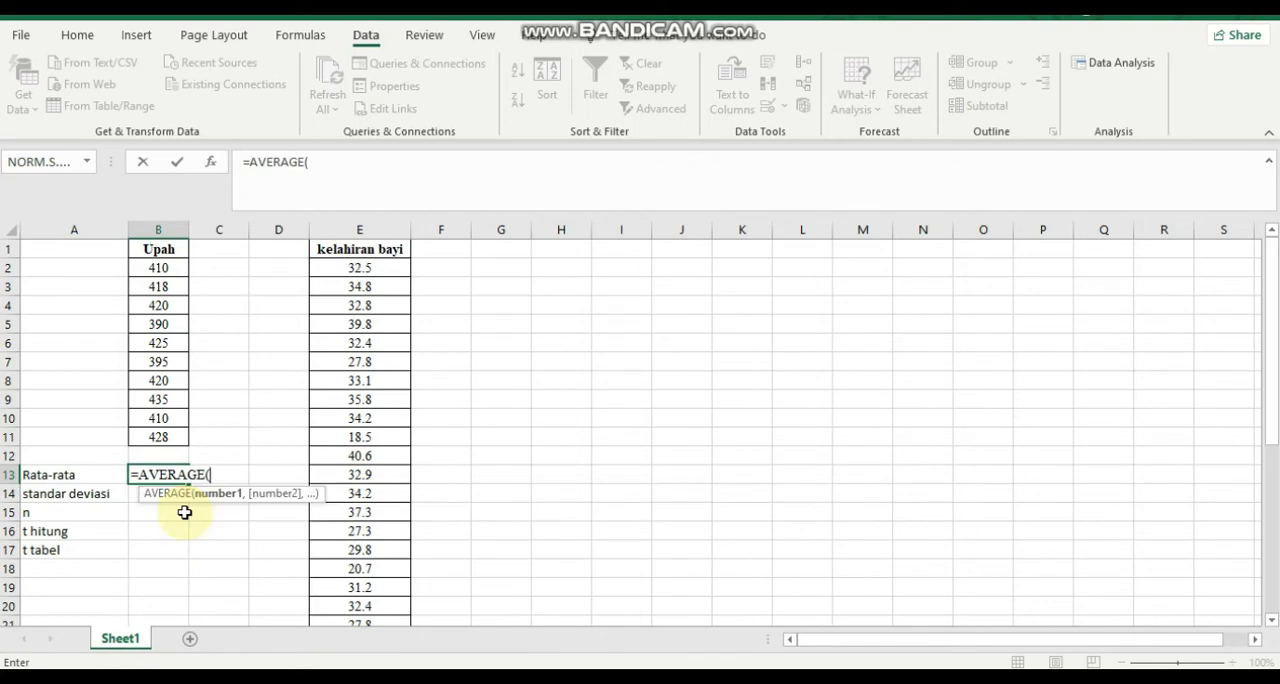
pyautogui.click(144, 268)
pyautogui.hotkey('shift', 'Down')
pyautogui.hotkey('shift', 'Down')
pyautogui.hotkey('shift', 'Down')
pyautogui.hotkey('shift', 'Down')
pyautogui.hotkey('shift', 'Down')
pyautogui.hotkey('shift', 'Down')
pyautogui.hotkey('shift', 'Down')
pyautogui.hotkey('shift', 'Down')
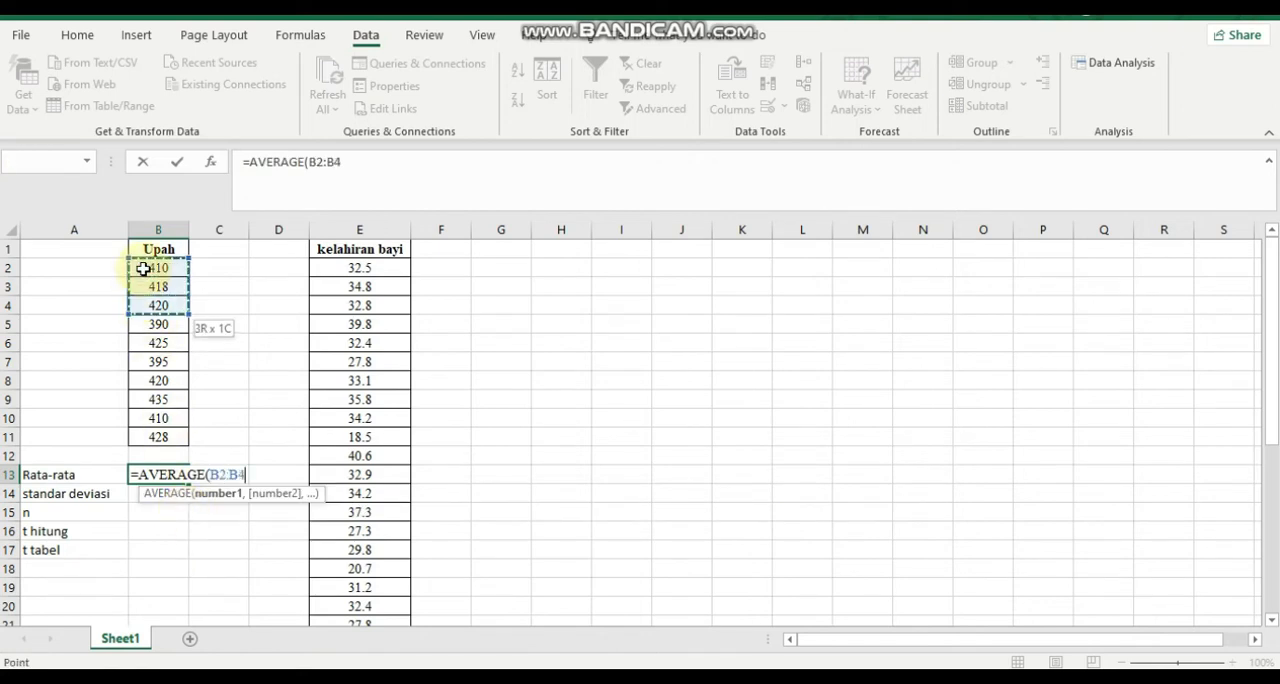
pyautogui.hotkey('shift', 'Down')
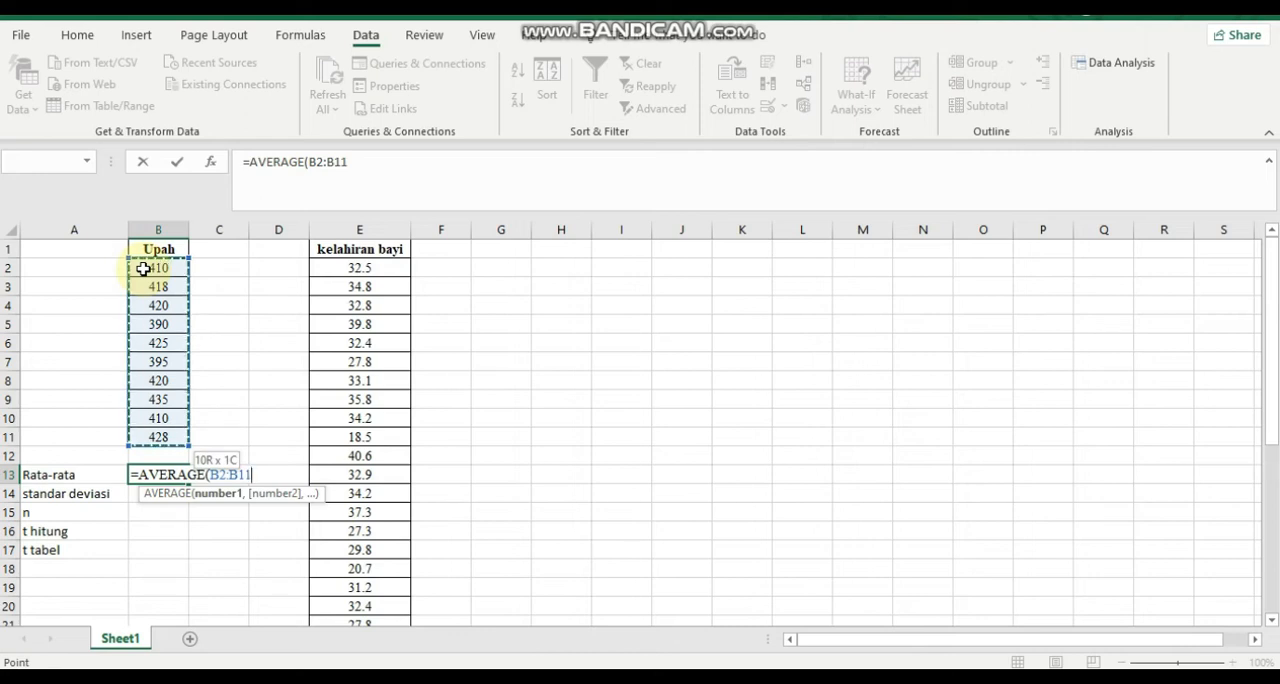
pyautogui.press('Return')
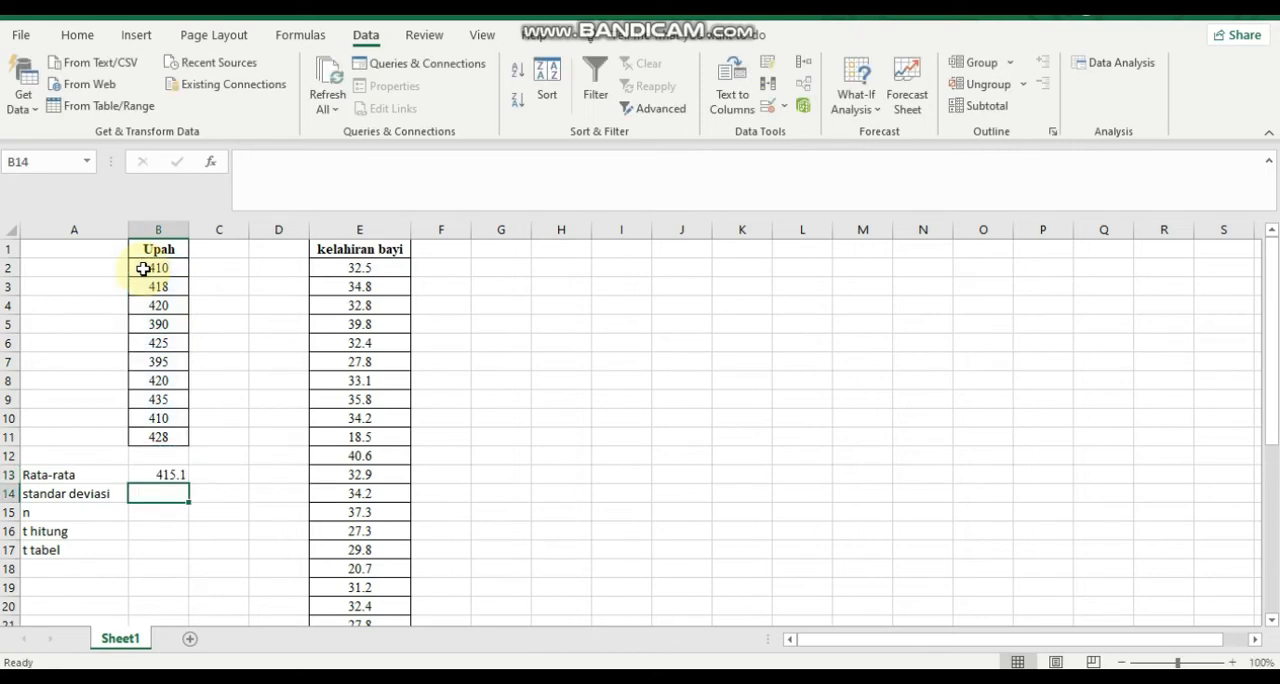
pyautogui.doubleClick(155, 497)
pyautogui.write('=')
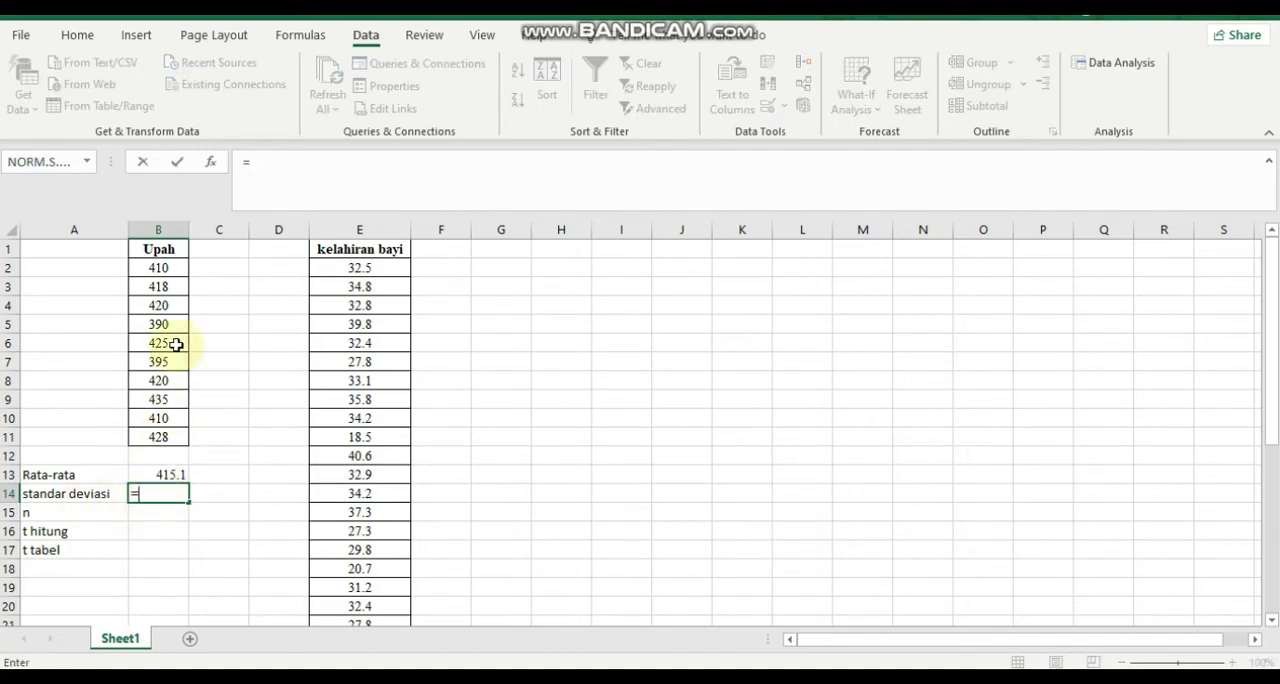
pyautogui.moveTo(160, 272); pyautogui.dragTo(160, 437)
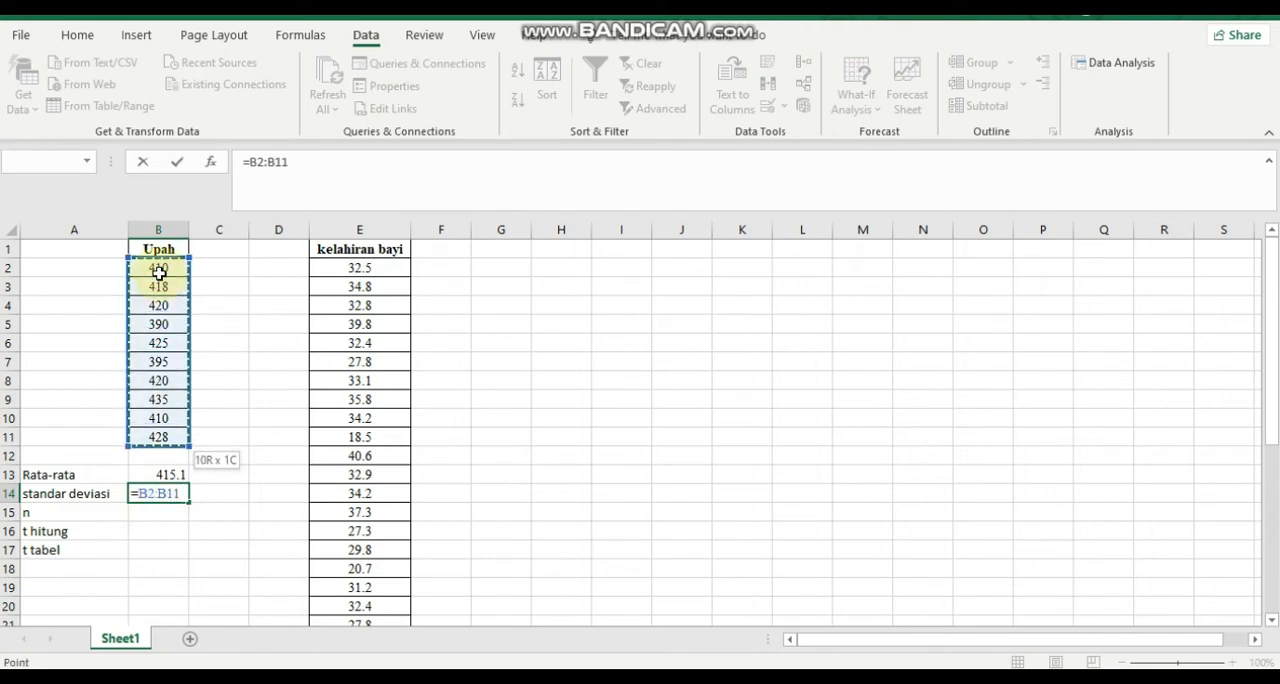
pyautogui.press('Return')
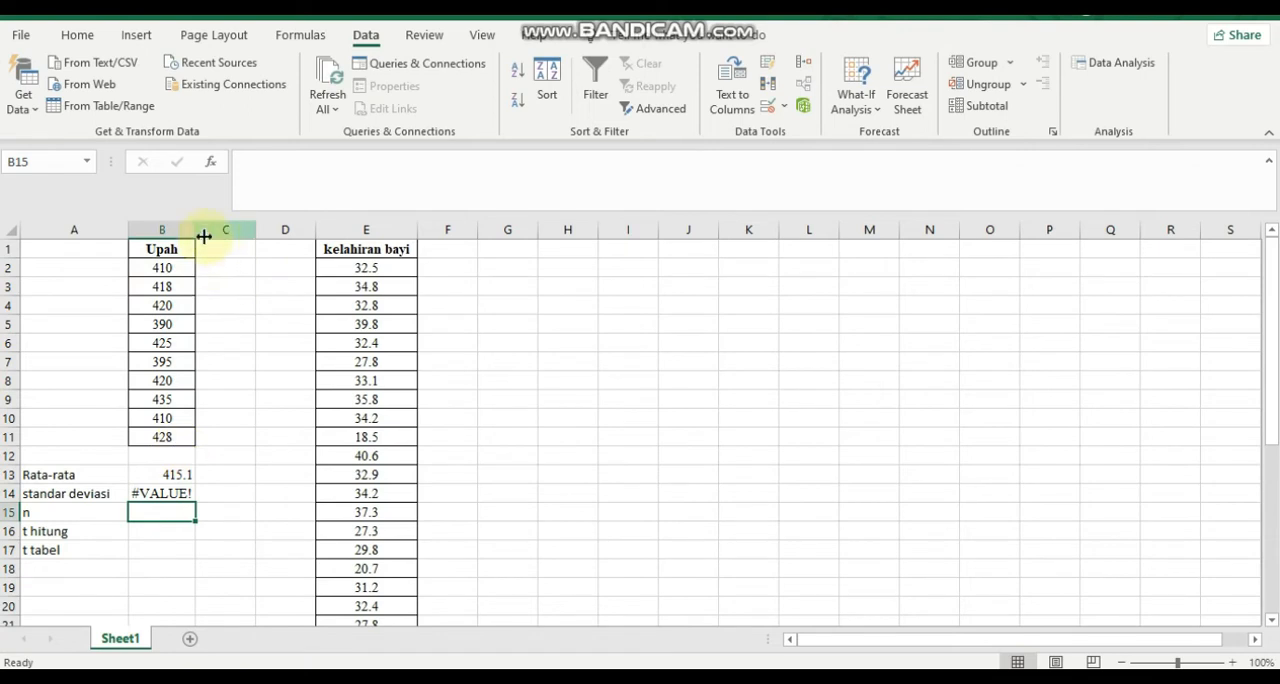
# Widen column B and calculate the sample standard deviation of B2:B11 in cell B14 with the STDEV.S function.
pyautogui.moveTo(197, 233); pyautogui.dragTo(233, 233)
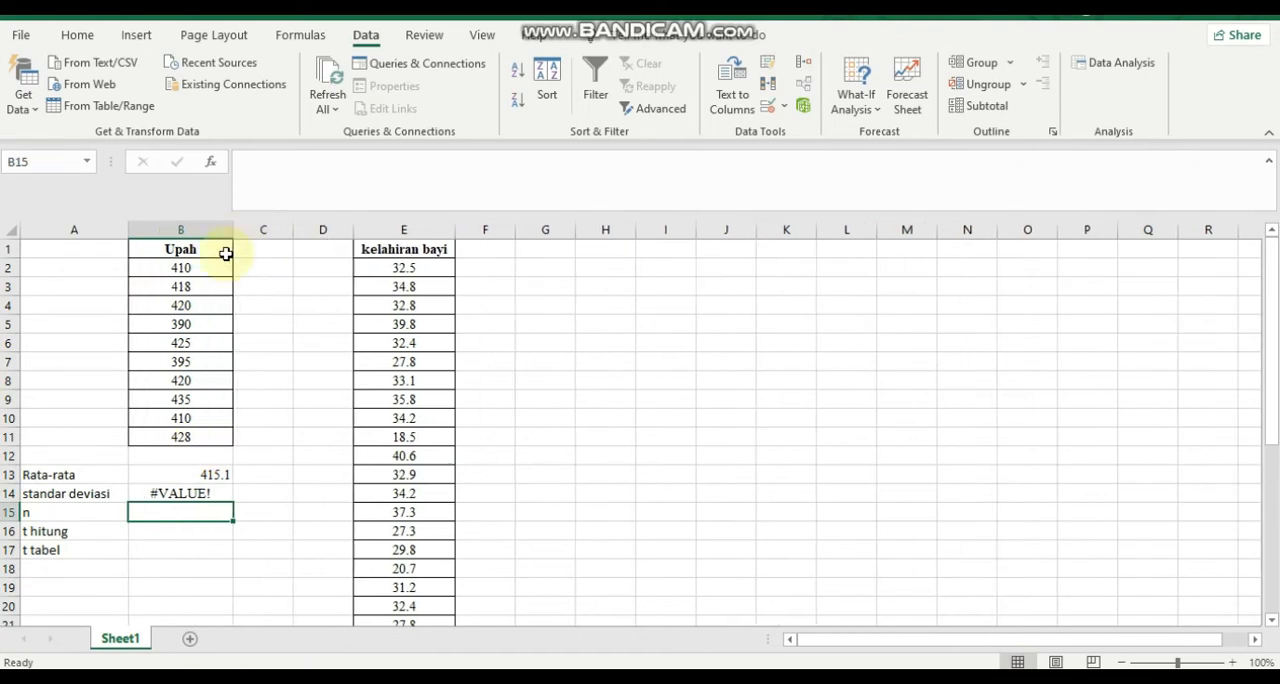
pyautogui.click(184, 497)
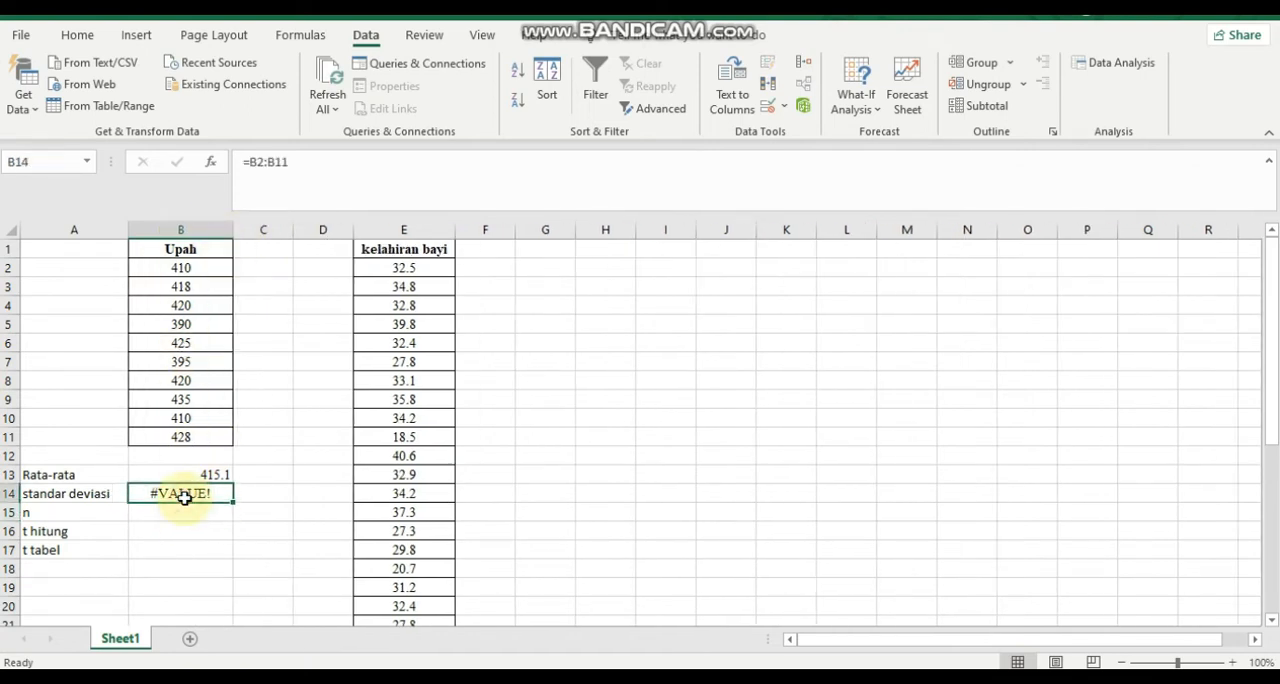
pyautogui.press('BackSpace')
pyautogui.write('=')
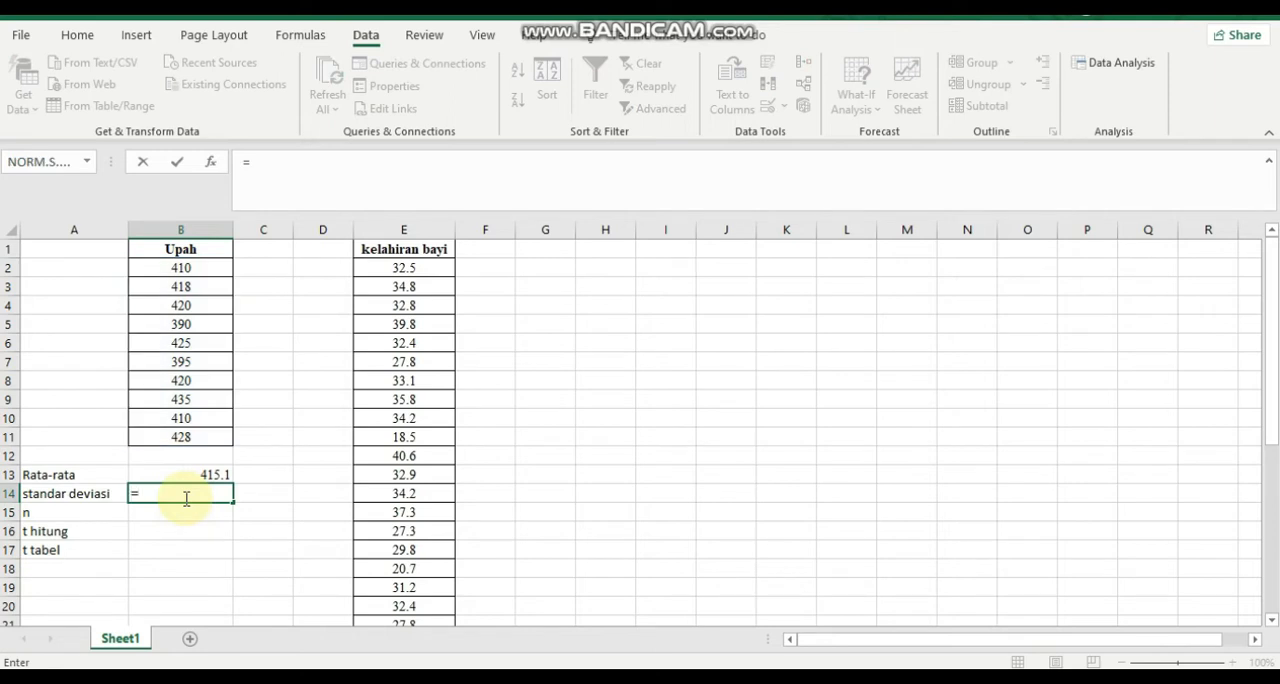
pyautogui.write('std')
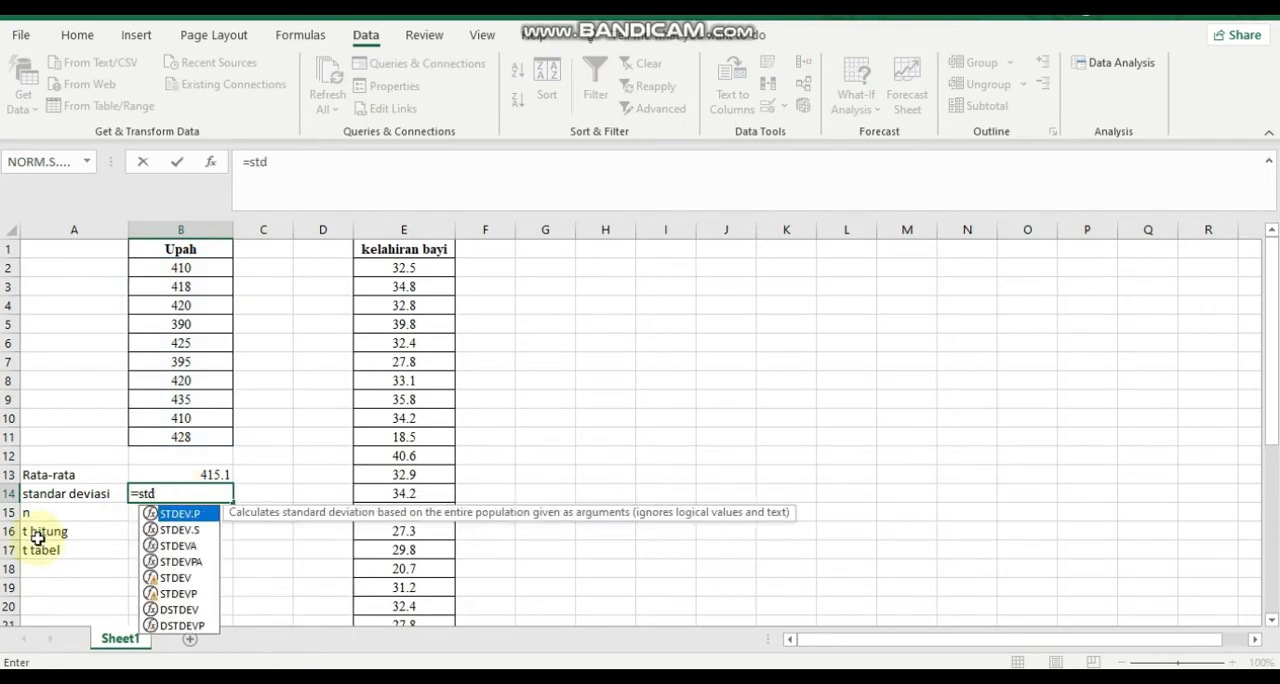
pyautogui.doubleClick(175, 530)
pyautogui.moveTo(179, 270); pyautogui.dragTo(180, 475)
pyautogui.hotkey('shift', 'Up')
pyautogui.hotkey('shift', 'Up')
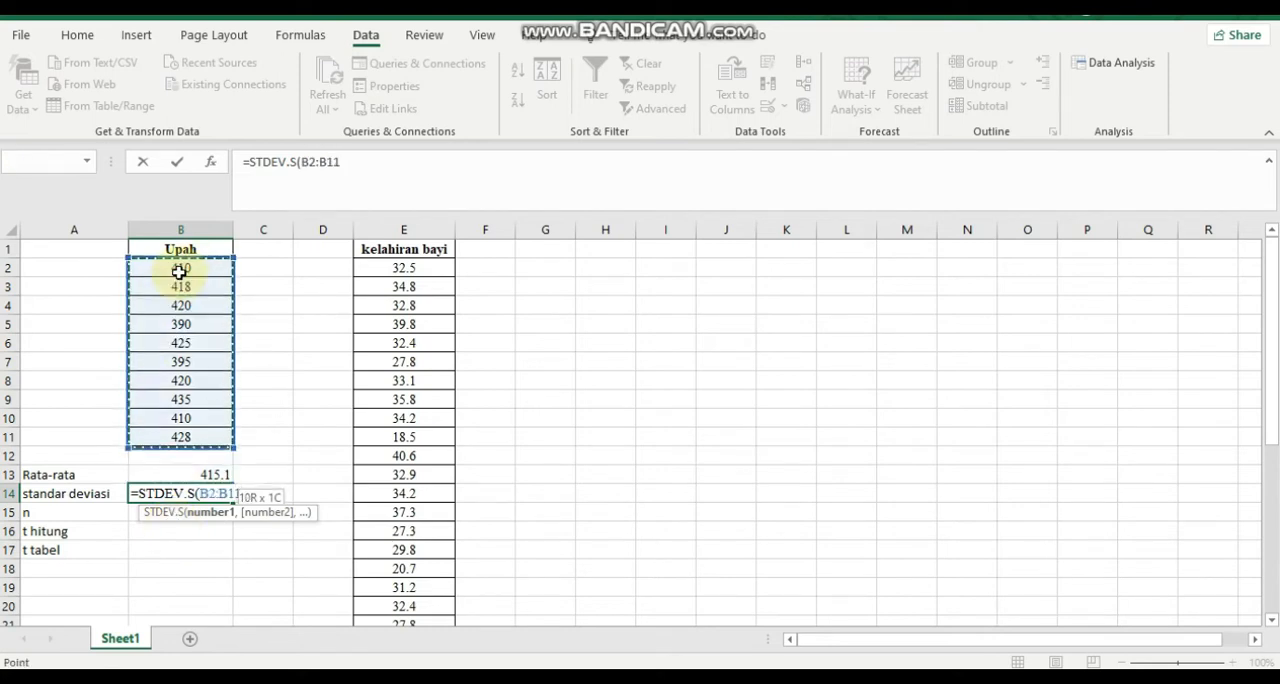
pyautogui.press('Return')
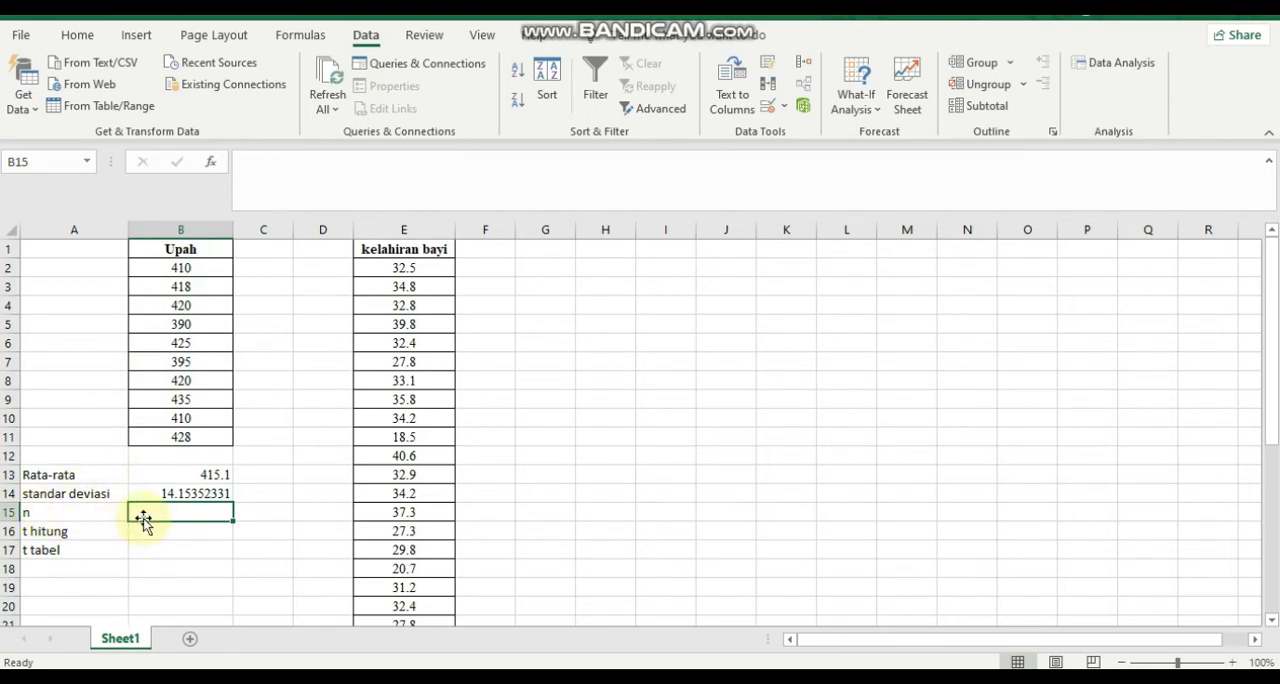
# Count the Upah values B2:B11 in cell B15, beside n, with =COUNT(B2:B11).
pyautogui.write('=coun')
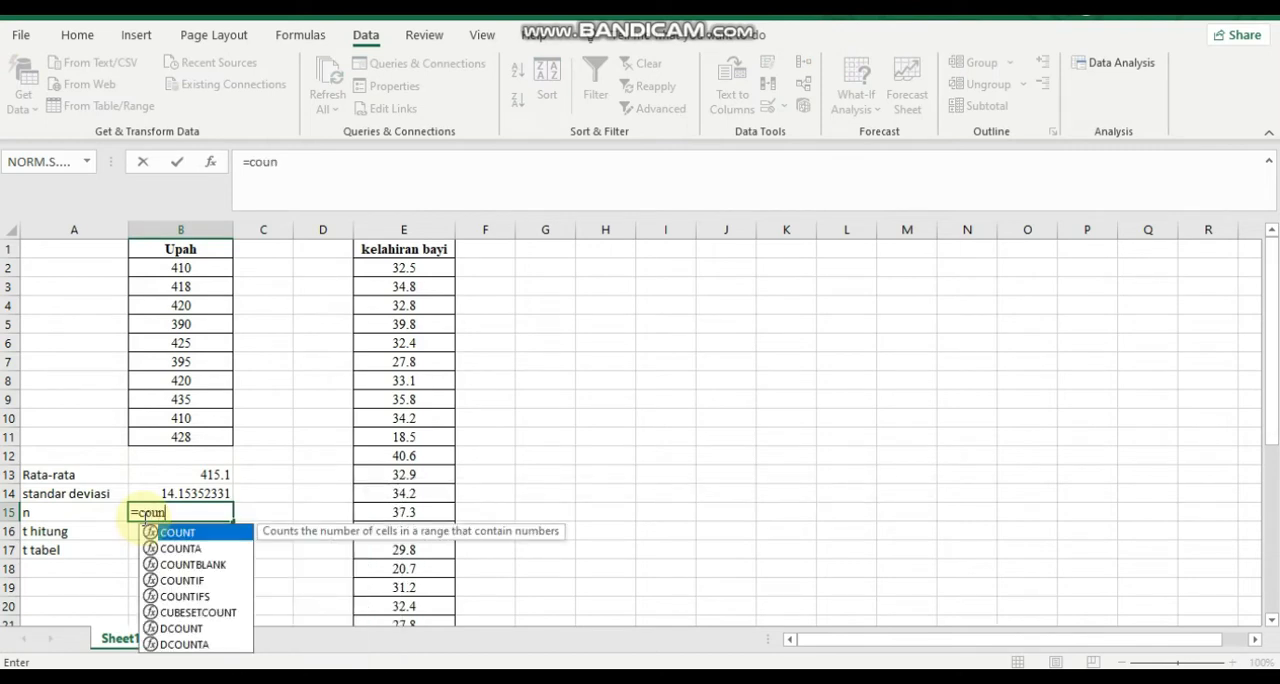
pyautogui.doubleClick(190, 534)
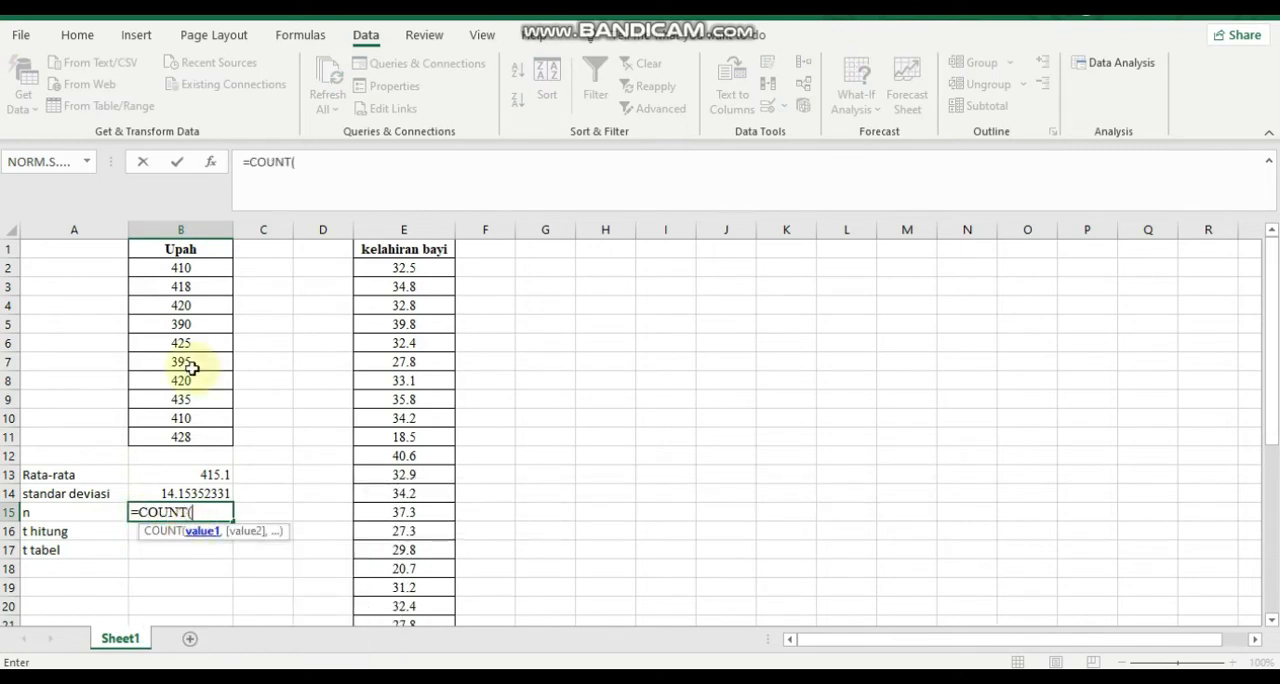
pyautogui.click(182, 268)
pyautogui.hotkey('shift', 'Down')
pyautogui.hotkey('shift', 'Down')
pyautogui.hotkey('shift', 'Down')
pyautogui.hotkey('shift', 'Down')
pyautogui.hotkey('shift', 'Down')
pyautogui.hotkey('shift', 'Down')
pyautogui.hotkey('shift', 'Down')
pyautogui.hotkey('shift', 'Down')
pyautogui.hotkey('shift', 'Down')
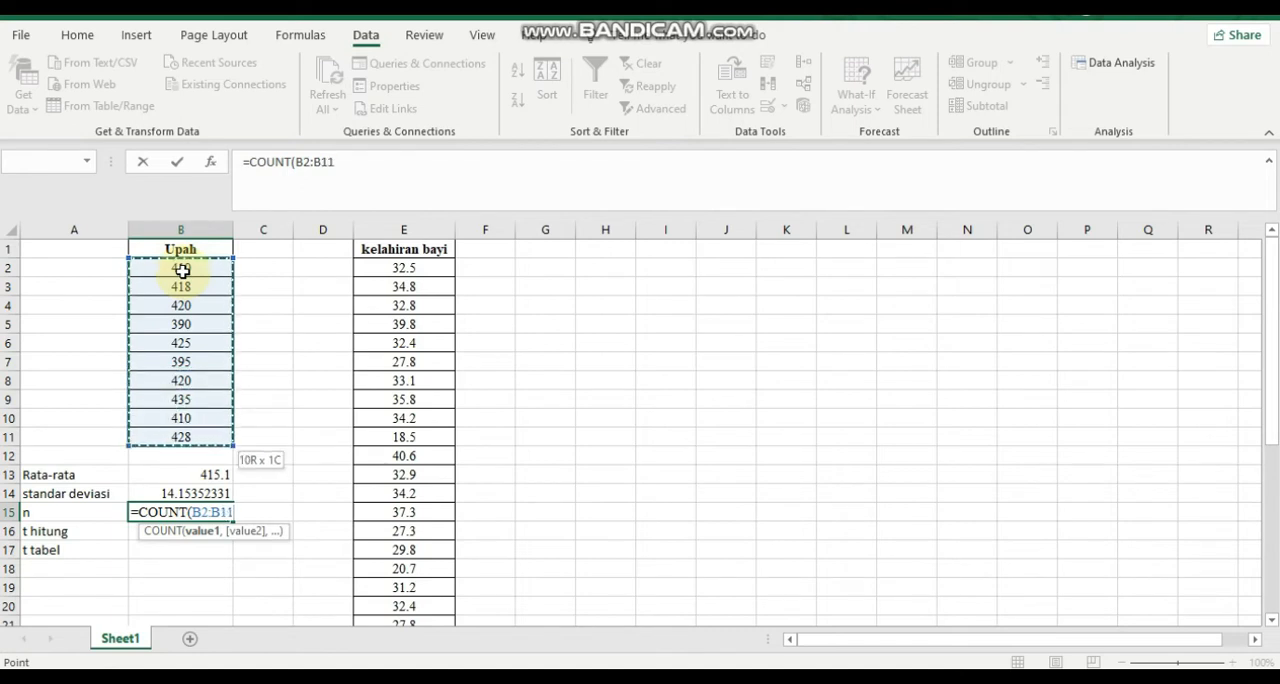
pyautogui.write(')')
pyautogui.press('Return')
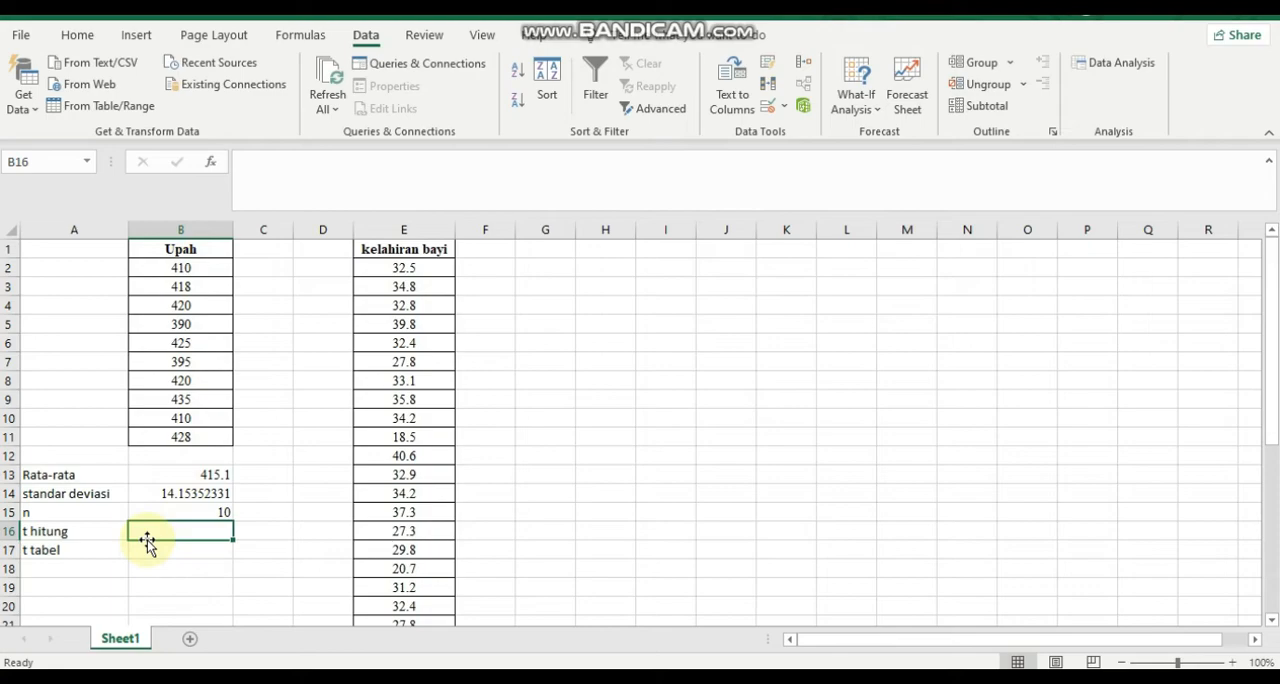
# Check the t statistic formula in the PDF module and the hypotheses in the Word solution, and return to Excel.
pyautogui.click(704, 678)
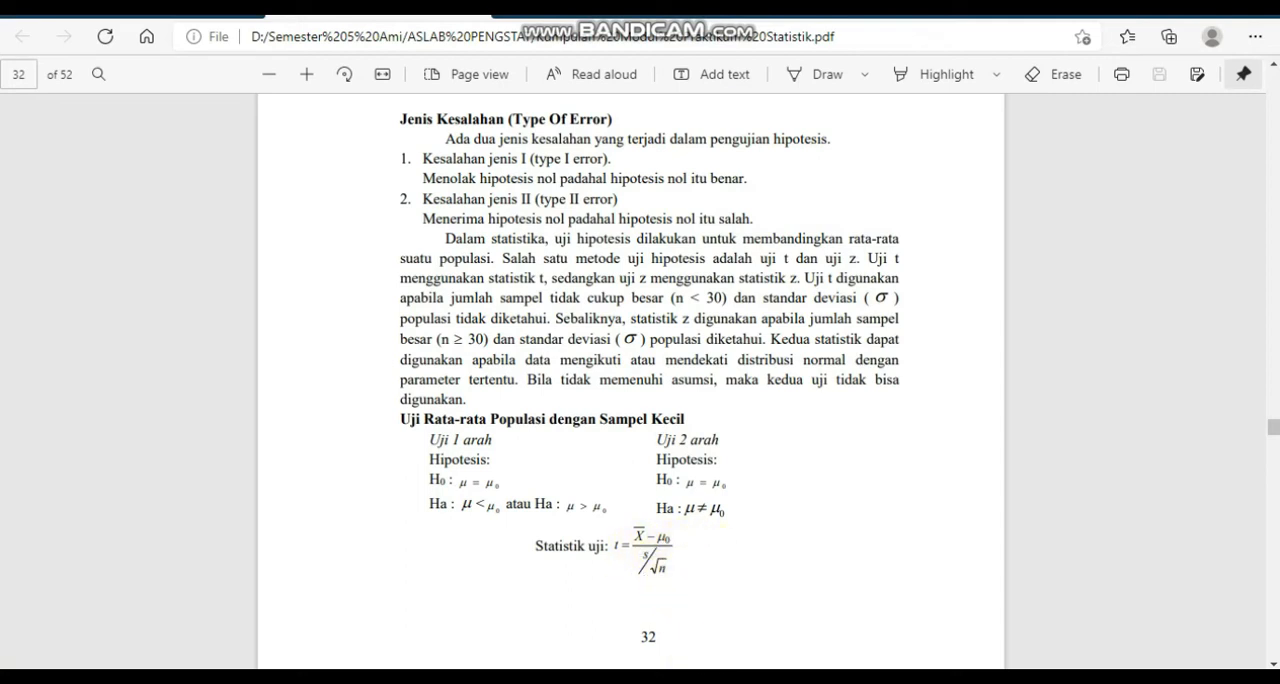
pyautogui.moveTo(704, 678)
pyautogui.click(889, 677)
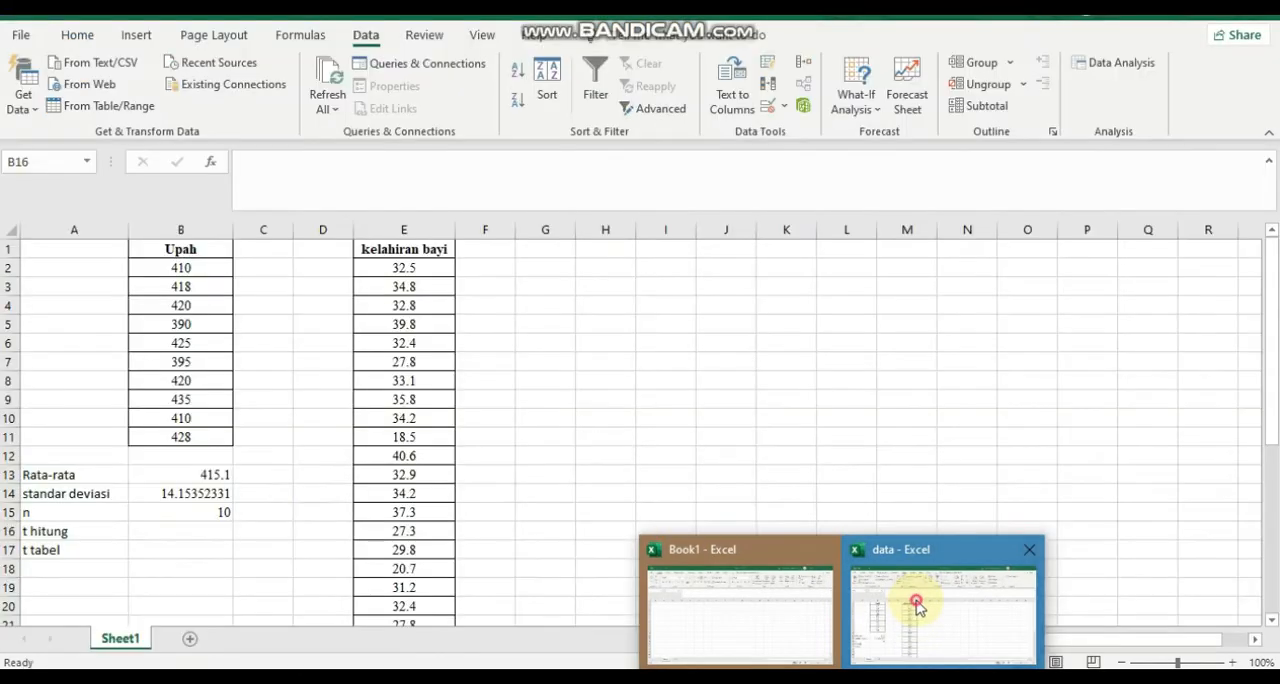
pyautogui.click(914, 600)
# Calculate t hitung in cell B16 with the formula =(B13-300)/(B14/SQRT(B15)).
pyautogui.click(137, 526)
pyautogui.write('=(')
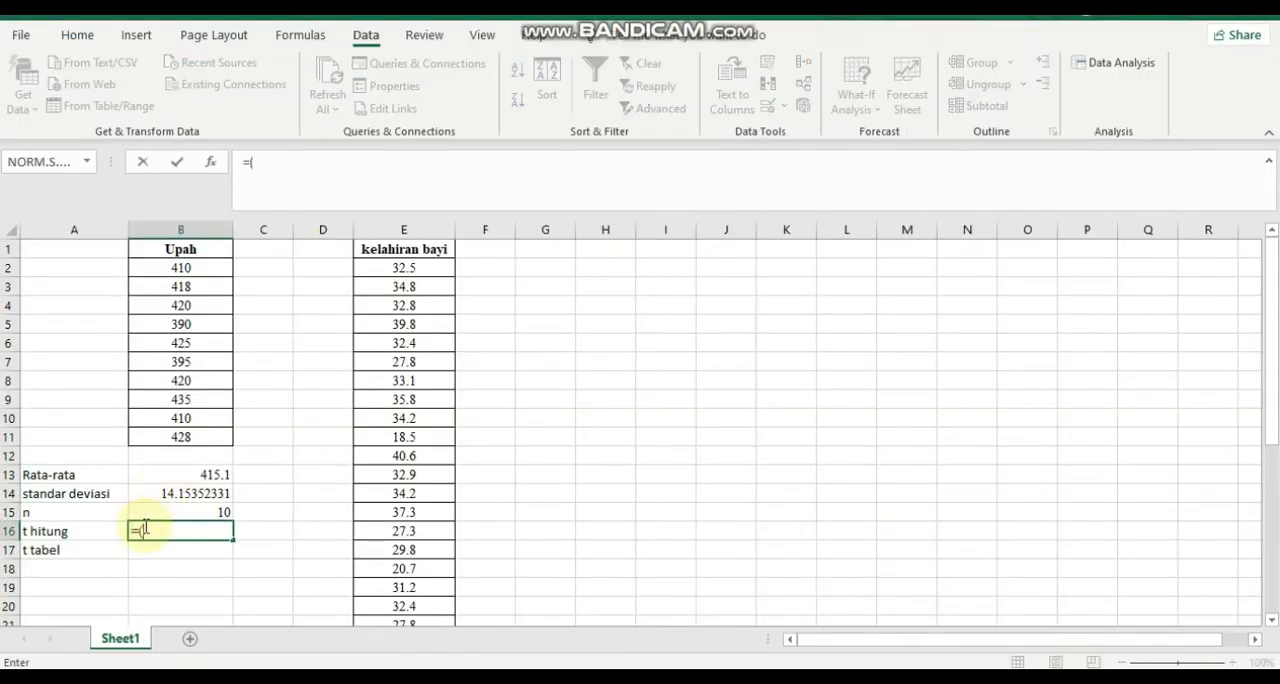
pyautogui.click(188, 477)
pyautogui.write('-300)/')
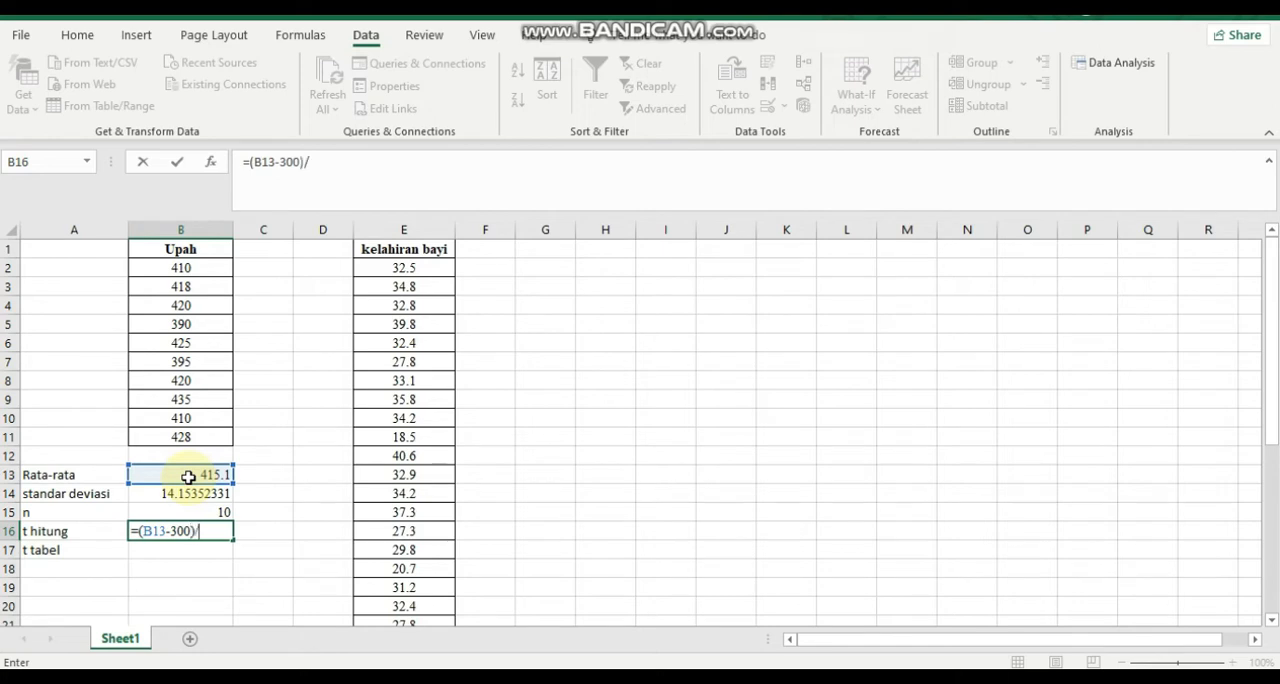
pyautogui.click(193, 497)
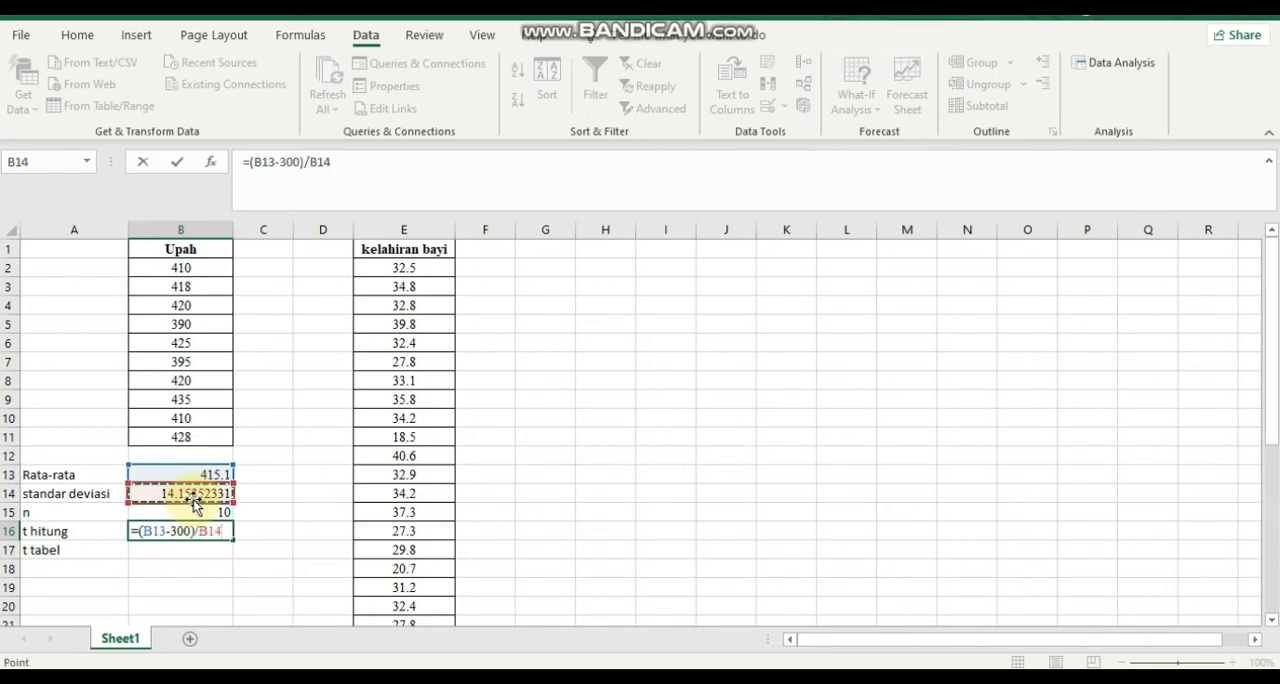
pyautogui.press('BackSpace')
pyautogui.press('BackSpace')
pyautogui.press('BackSpace')
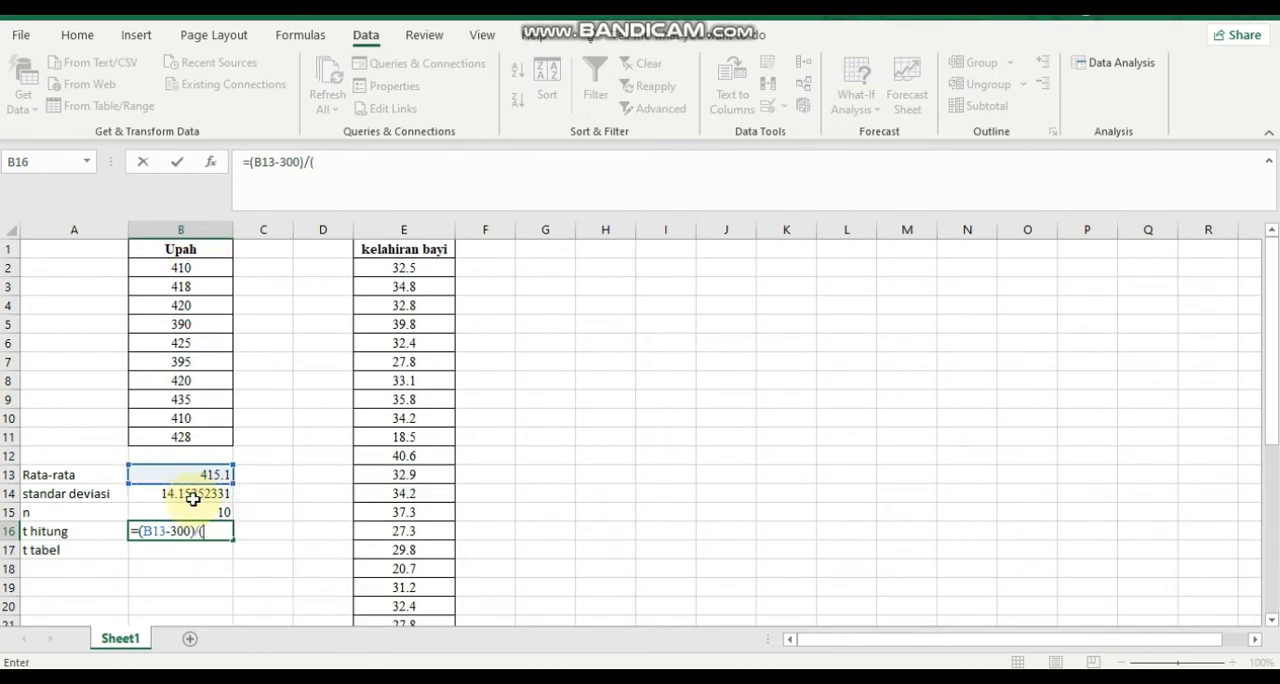
pyautogui.click(218, 490)
pyautogui.write('/')
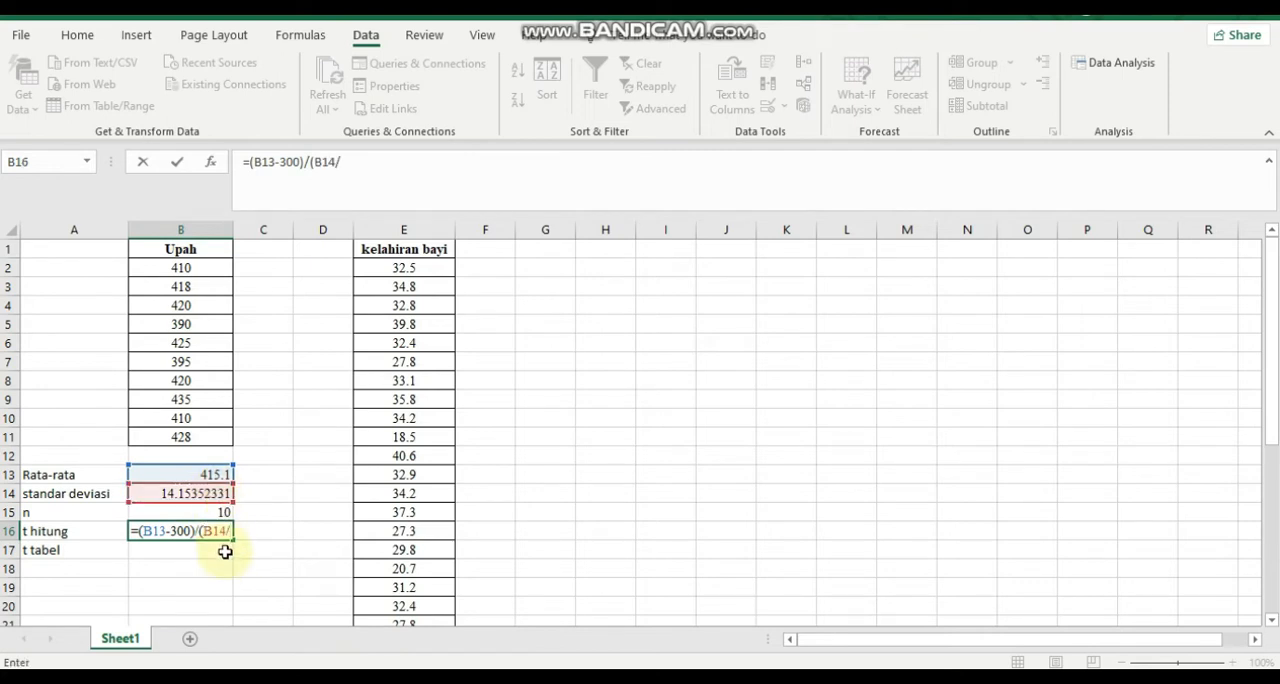
pyautogui.write('sqr')
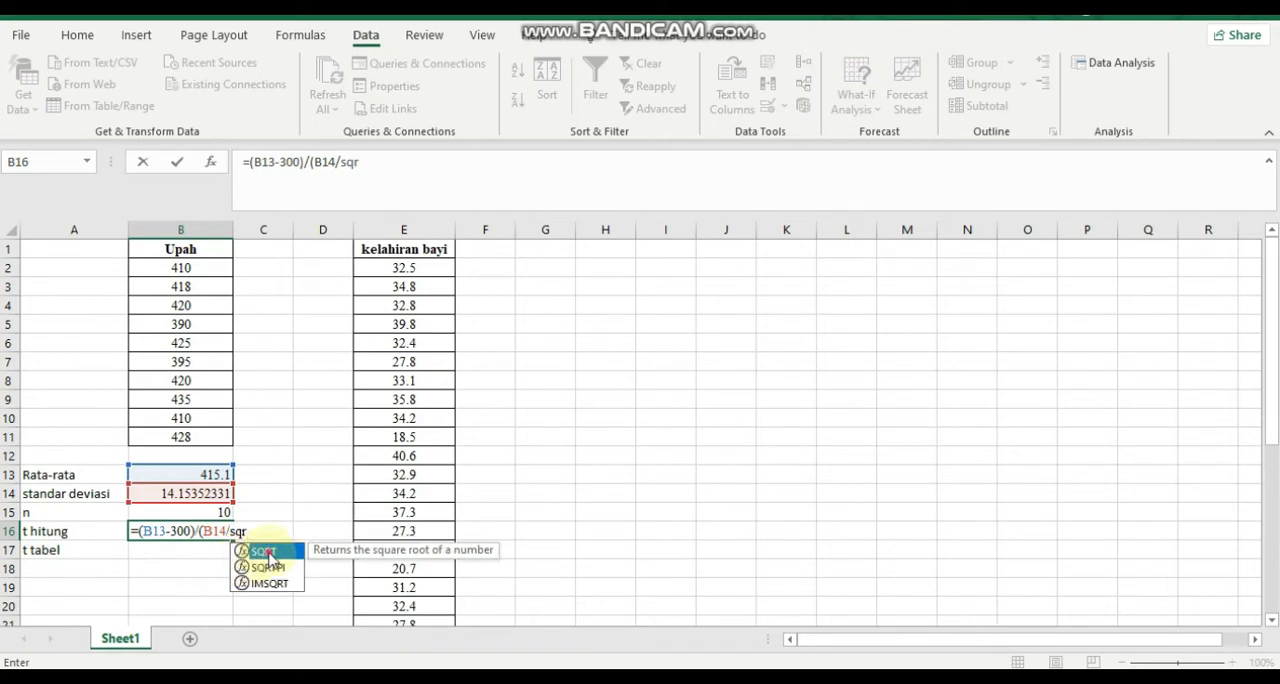
pyautogui.doubleClick(265, 552)
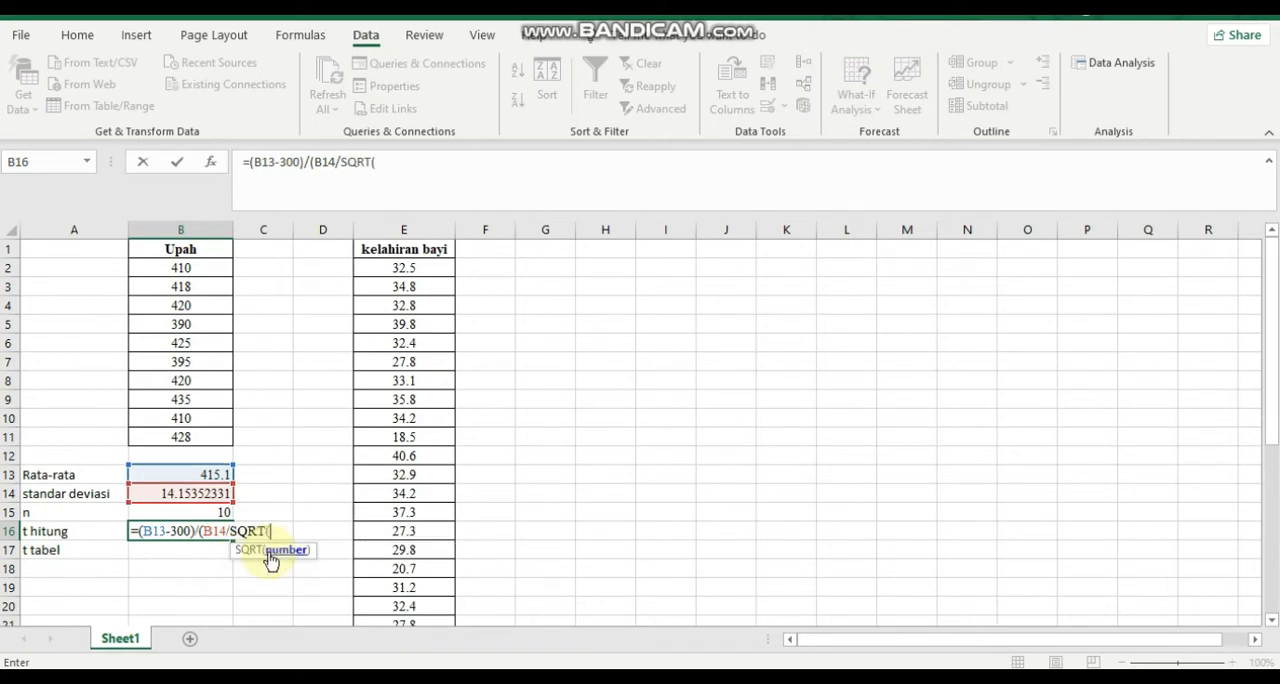
pyautogui.click(208, 511)
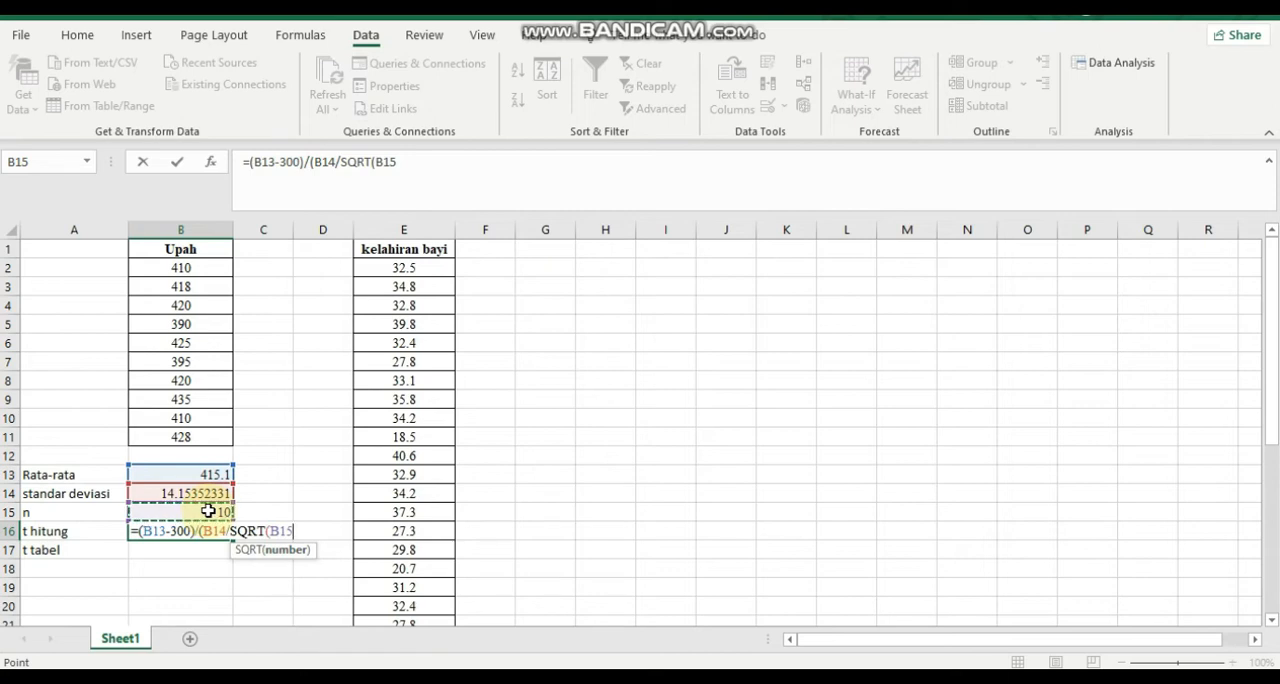
pyautogui.write(')')
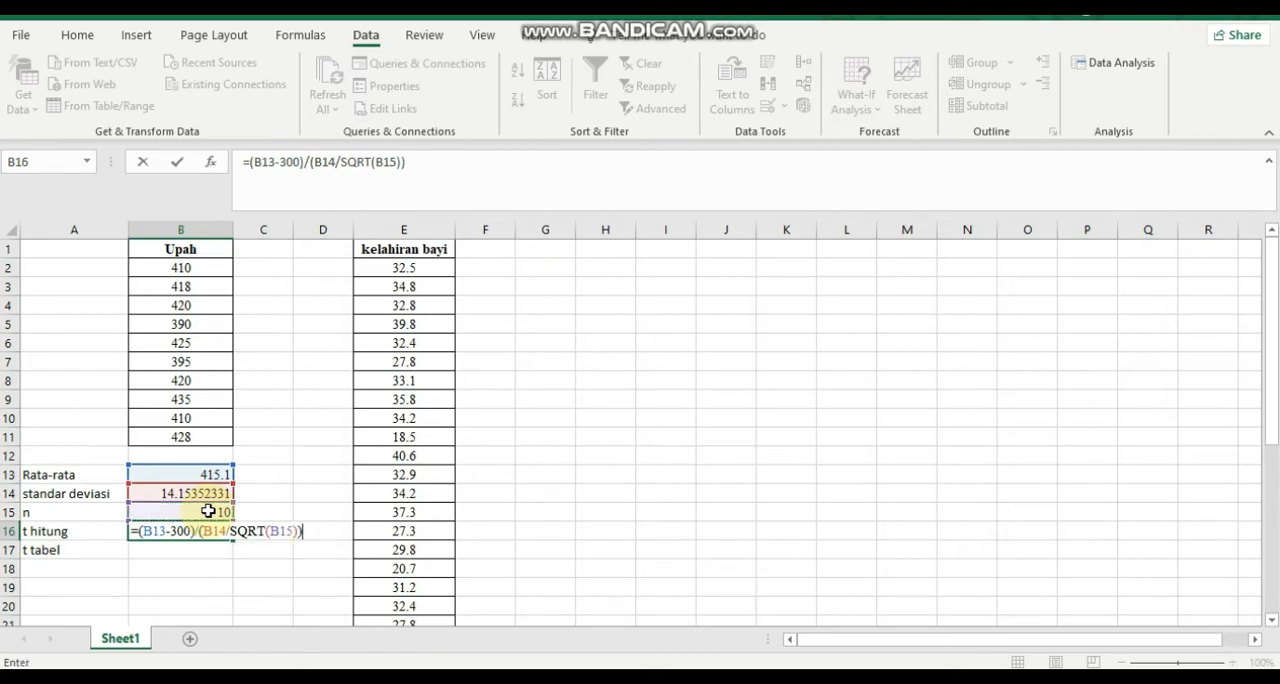
pyautogui.write(')')
pyautogui.press('Return')
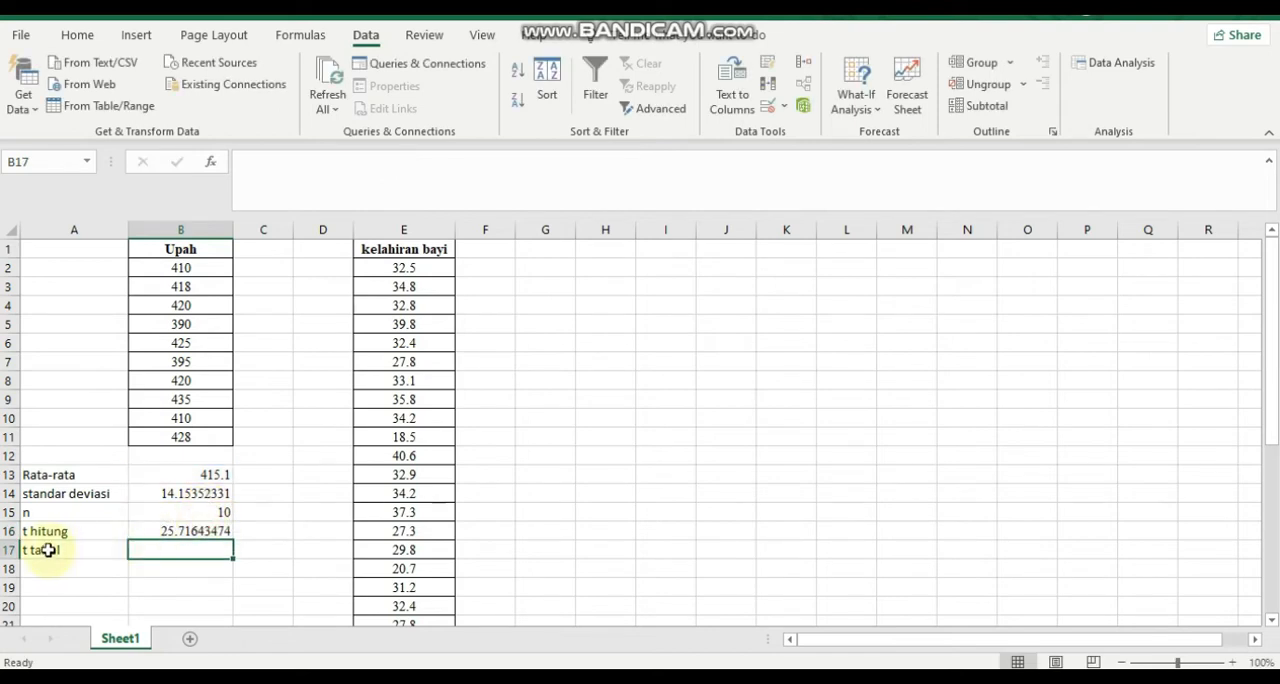
# Calculate t tabel in cell B17 with the formula =TINV(0.01,9).
pyautogui.click(160, 534)
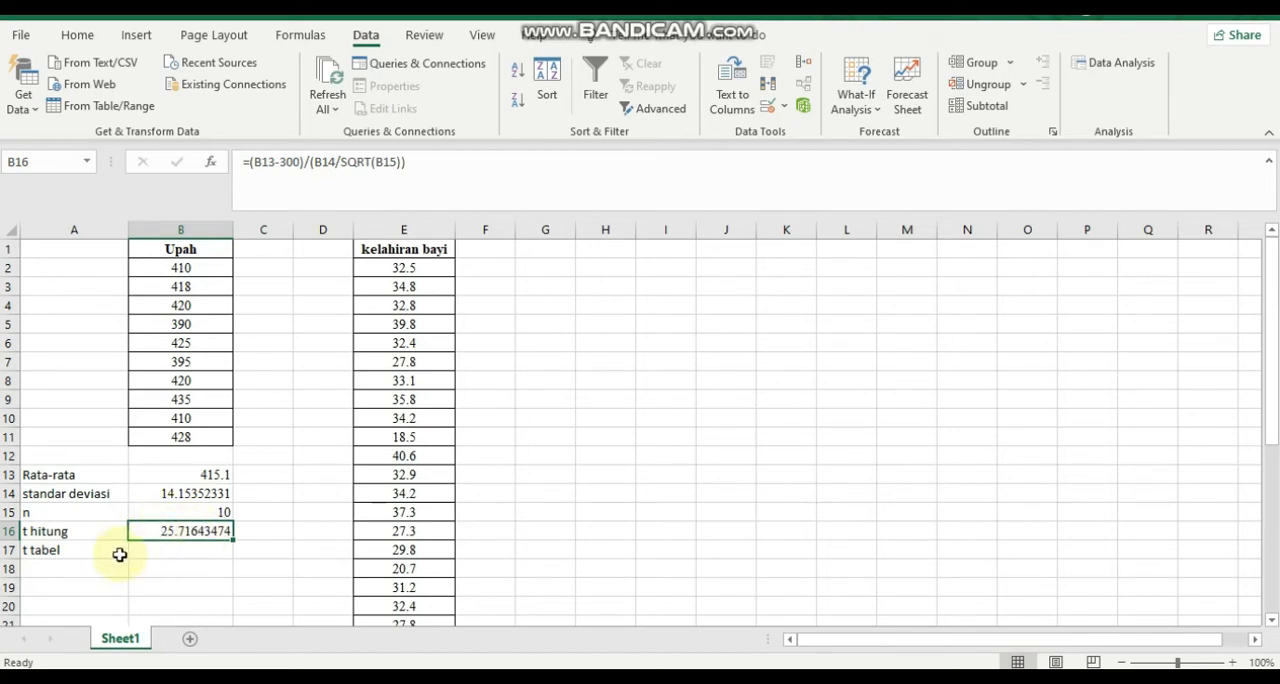
pyautogui.click(172, 546)
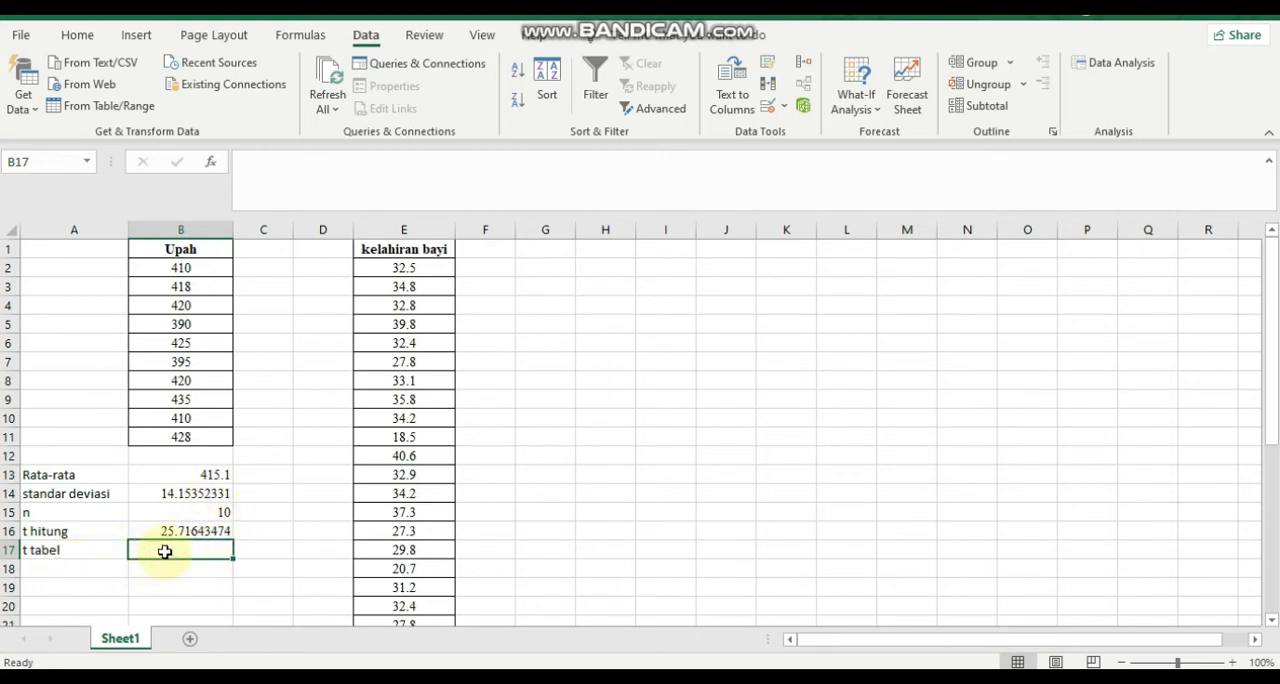
pyautogui.write('=tin')
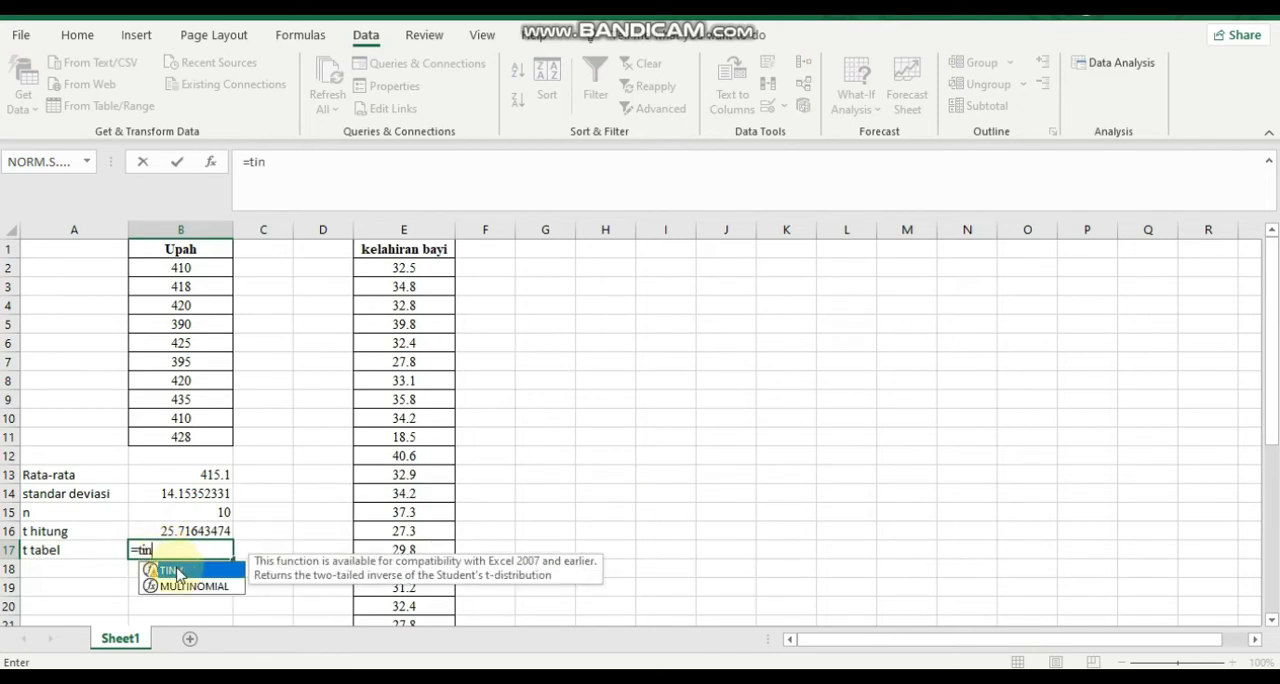
pyautogui.doubleClick(178, 572)
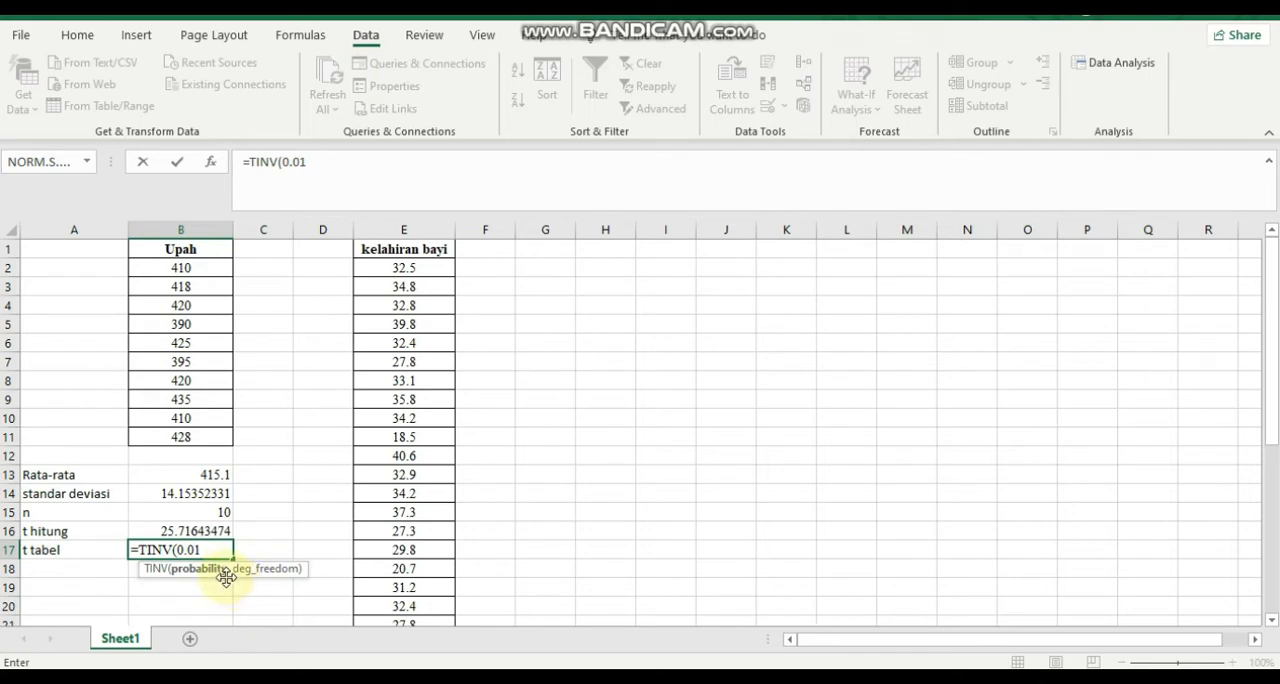
pyautogui.write(',9')
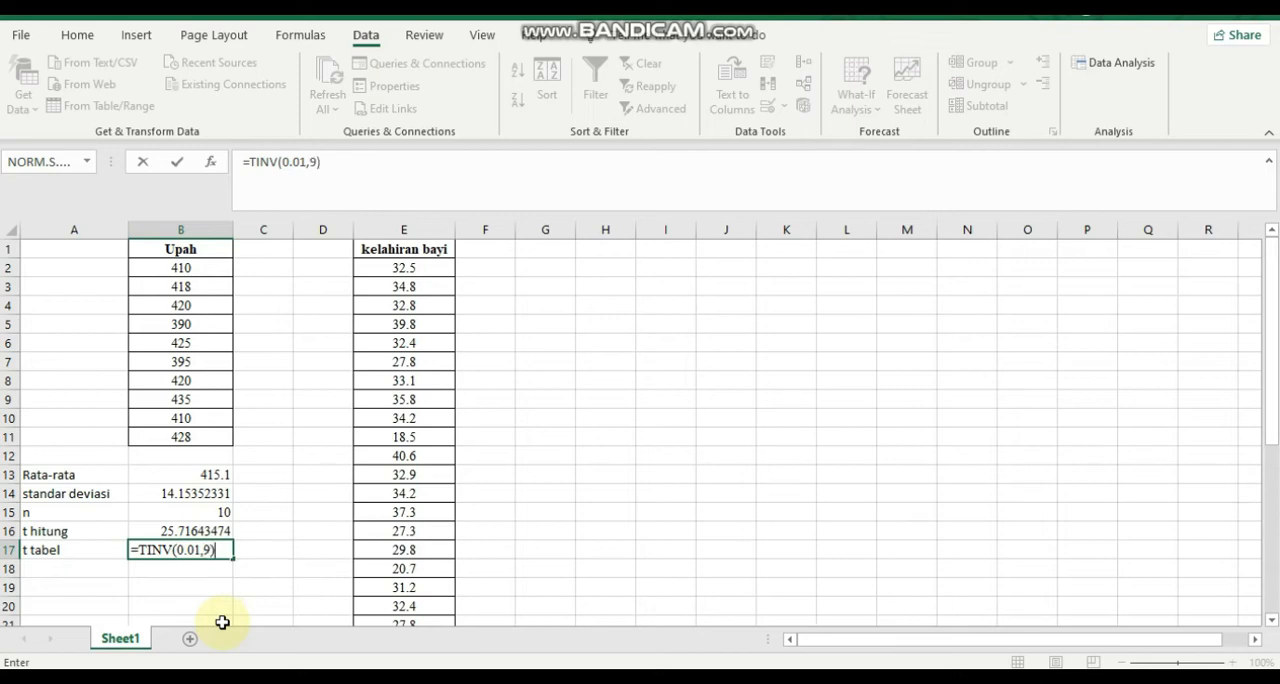
pyautogui.press('Return')
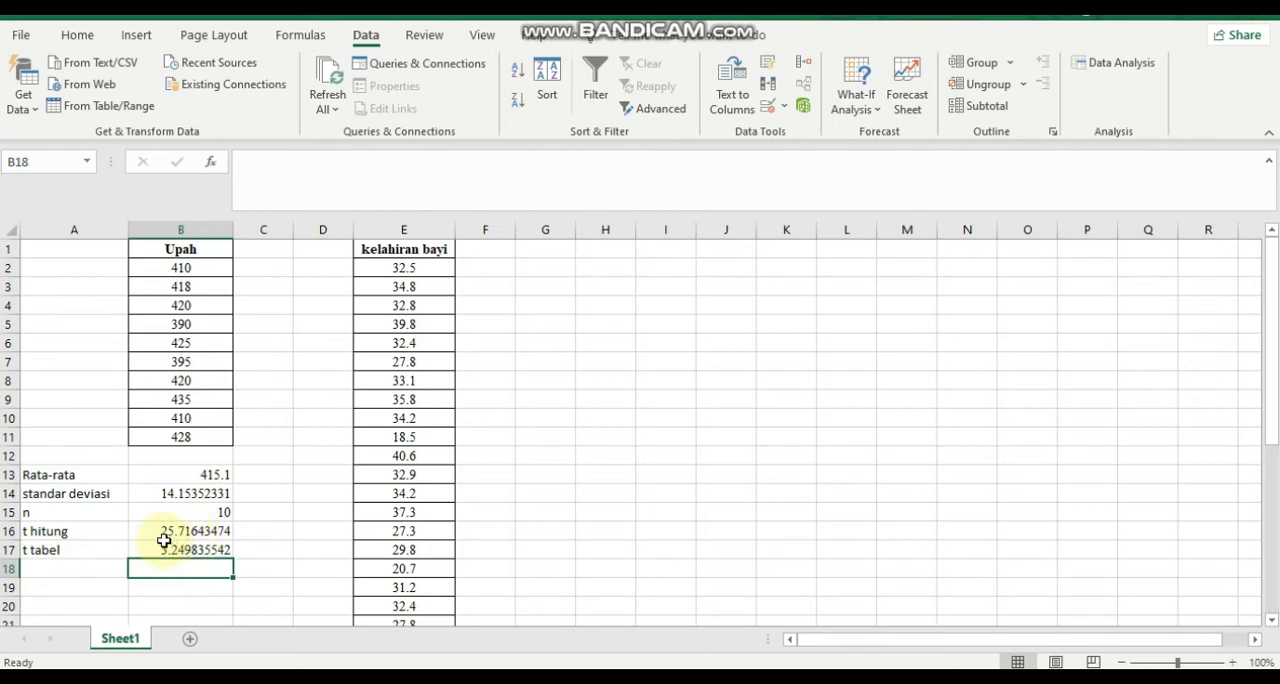
# Check the two-sided rejection region in the PDF module, the Statistik uji part of the Word solution and the SPSS output.
pyautogui.click(620, 677)
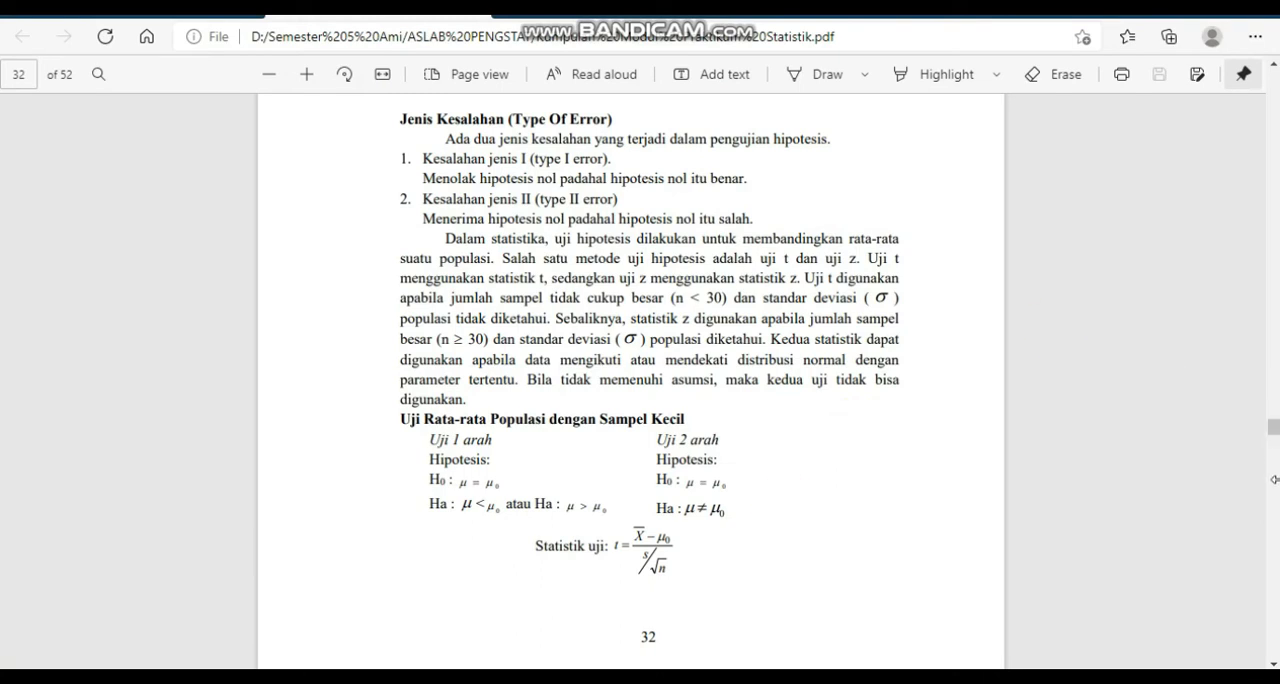
pyautogui.scroll(-5, 1270, 488)
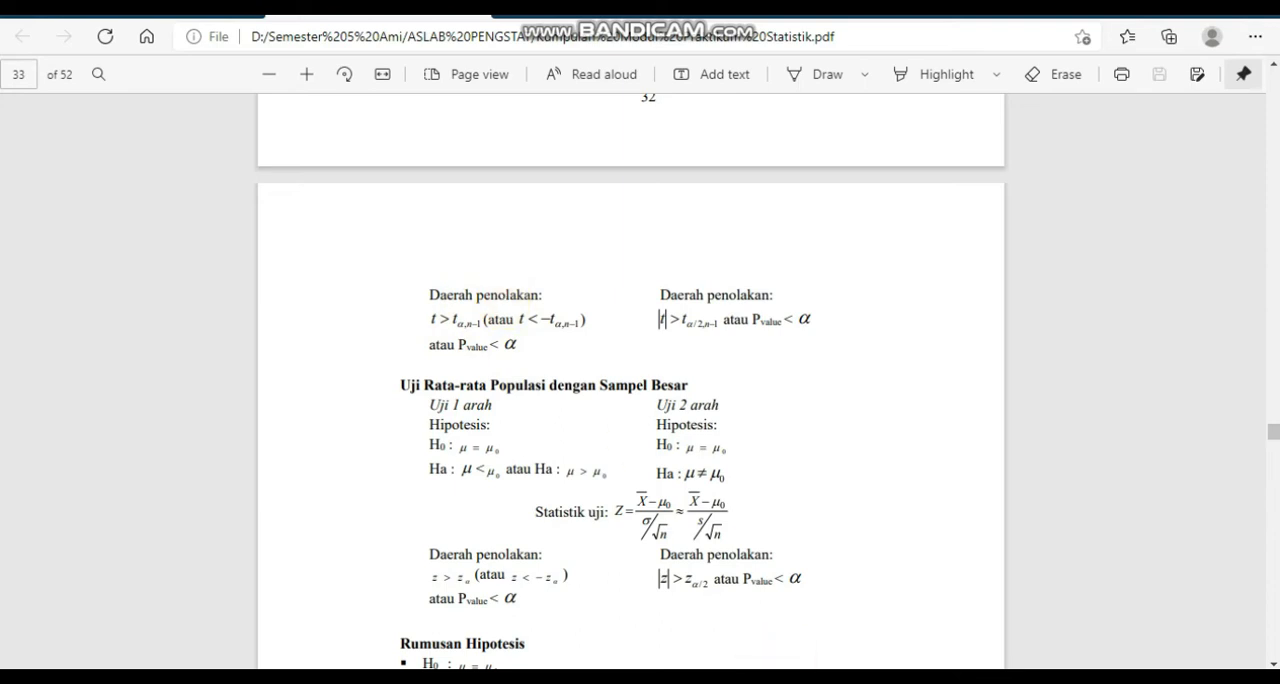
pyautogui.hotkey('alt', 'Tab')
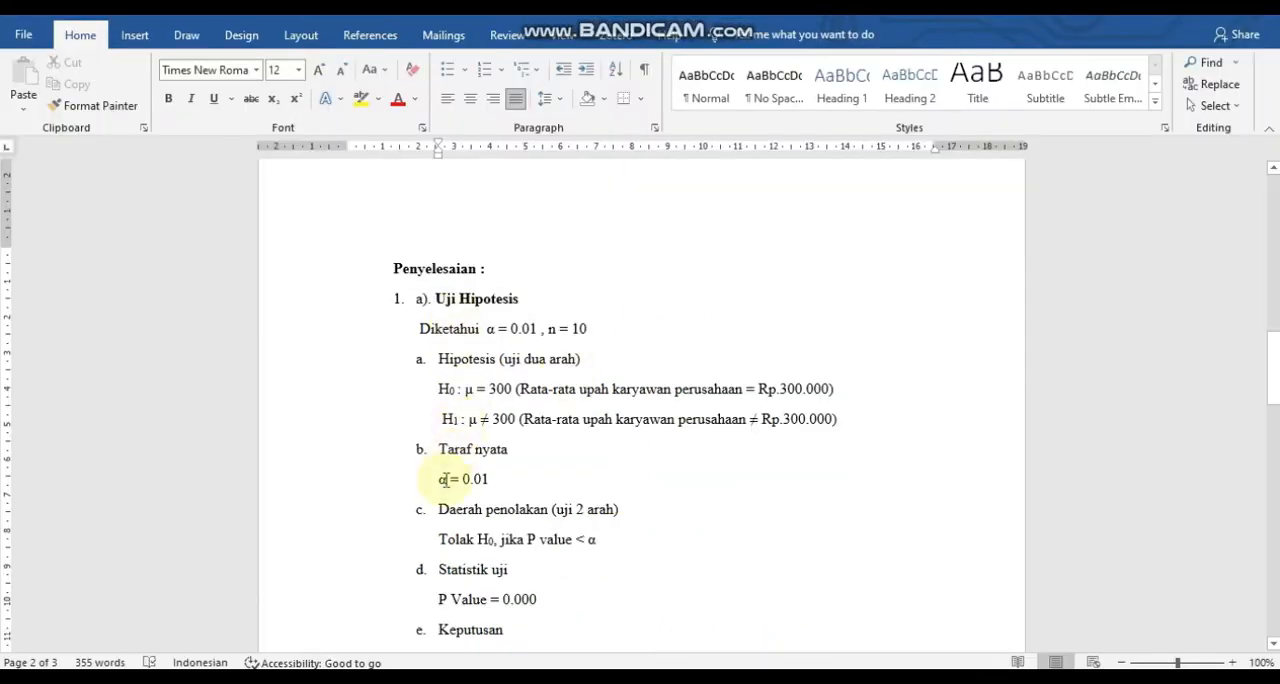
pyautogui.moveTo(441, 571); pyautogui.dragTo(500, 597)
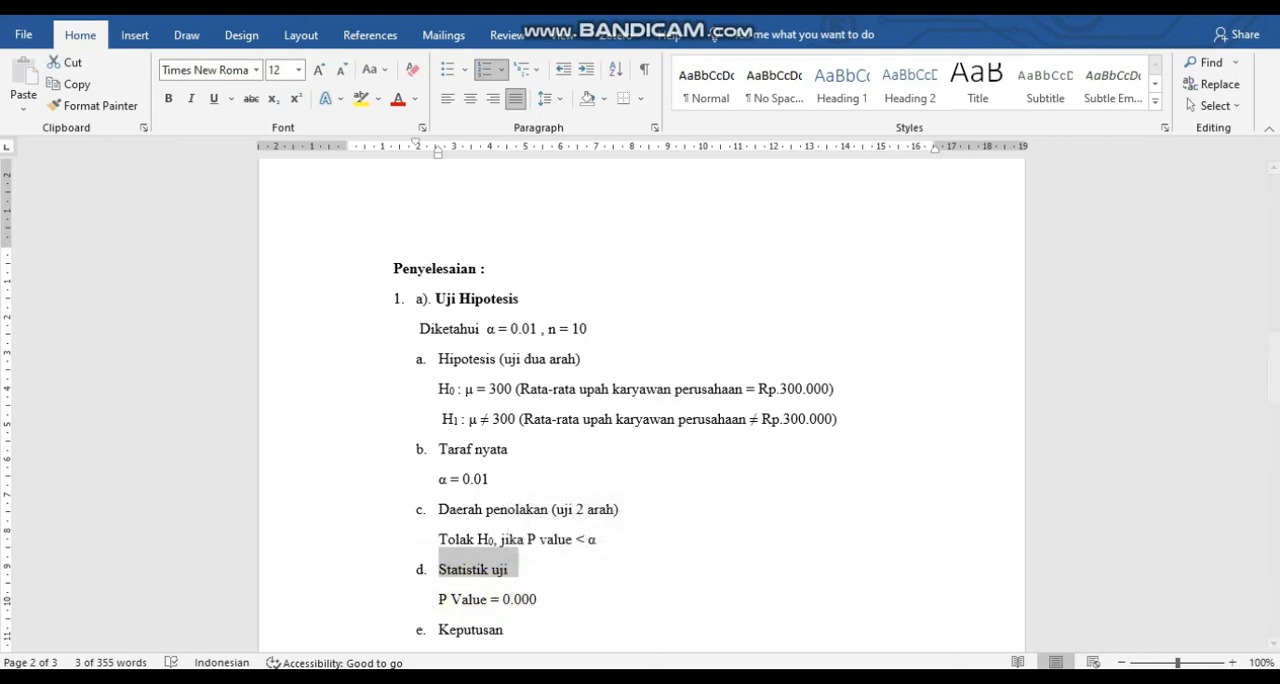
pyautogui.moveTo(797, 679)
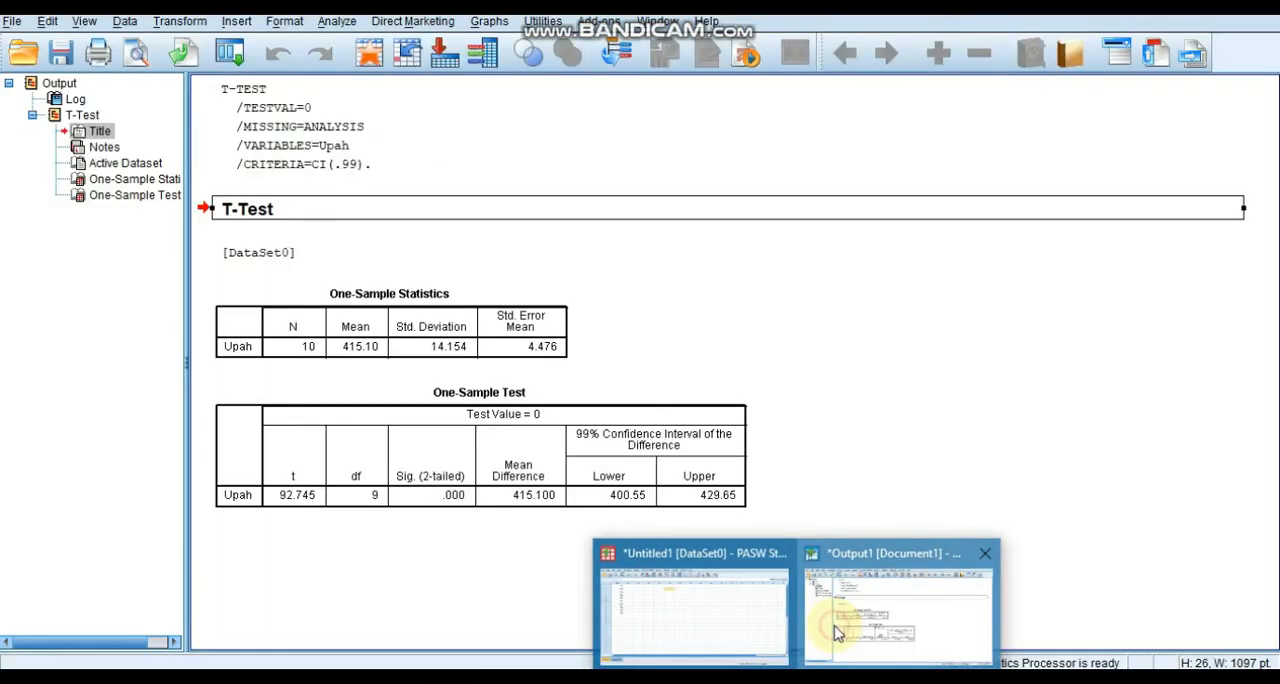
pyautogui.click(836, 632)
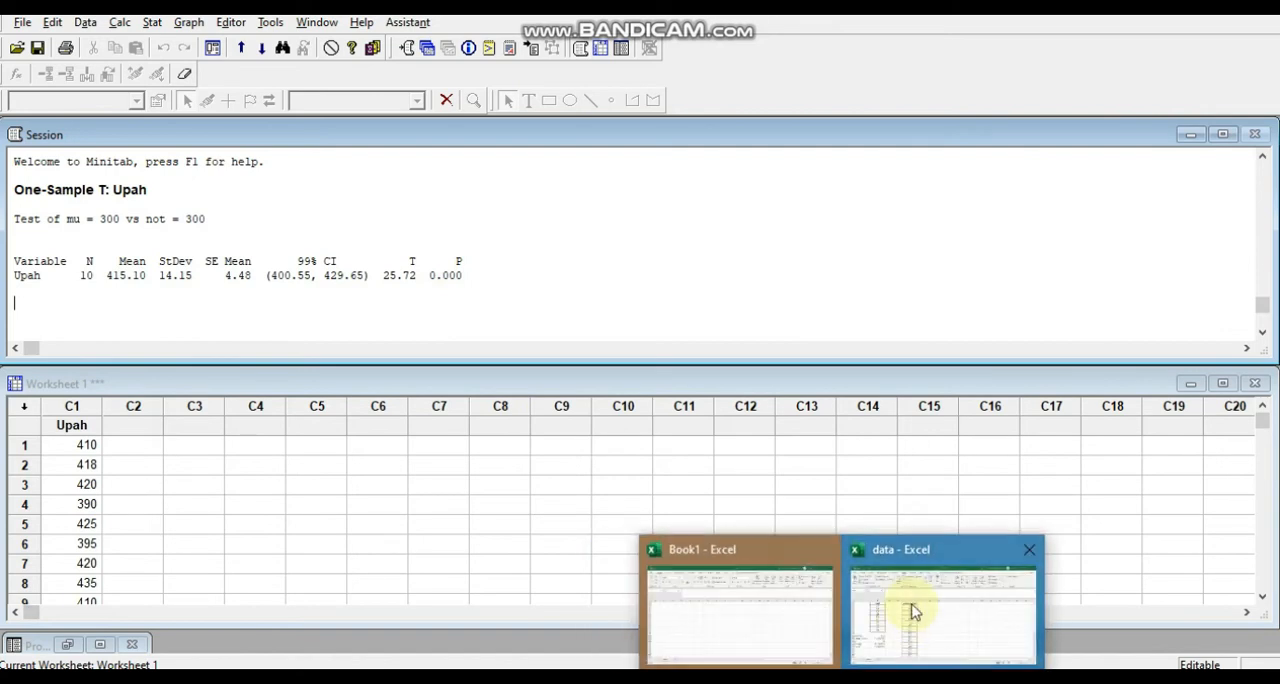
# Switch to the data workbook in Excel and compare t hitung in B16 with t tabel in B17.
pyautogui.click(909, 609)
pyautogui.click(184, 531)
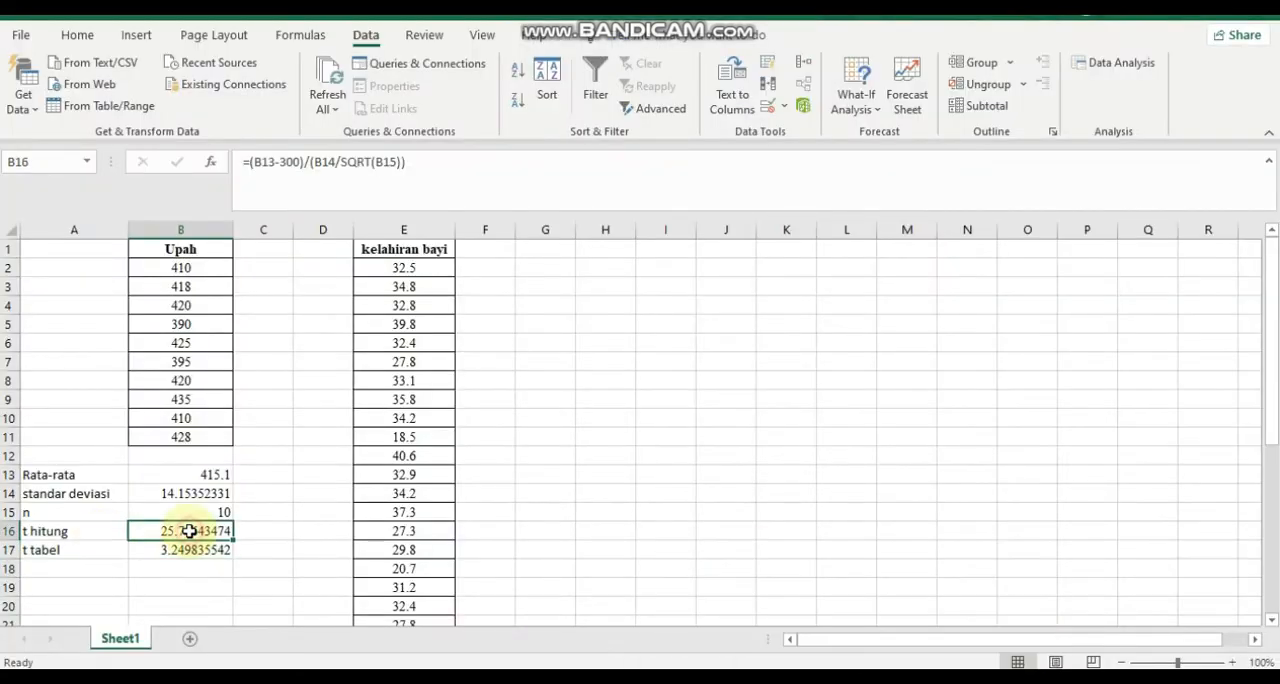
pyautogui.click(177, 551)
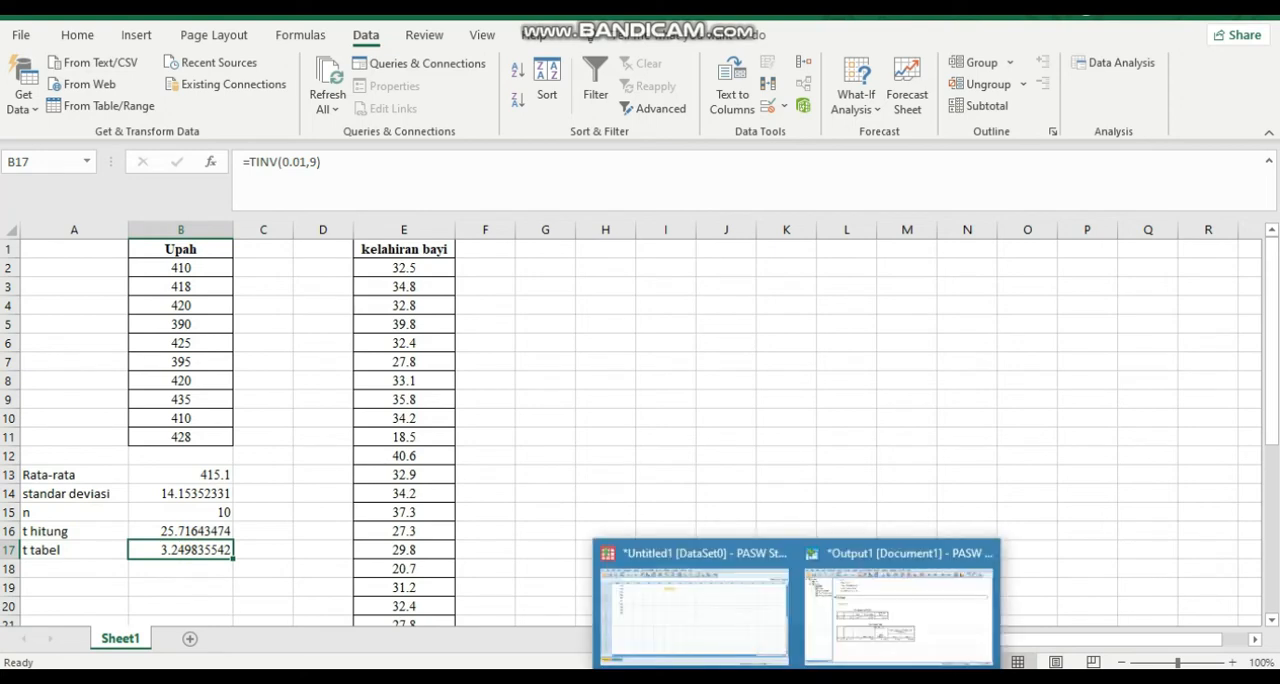
# Return to Word and append "t hitung > t tabel, yaitu 25," to the Tolak H0 line under Keputusan of problem 1.
pyautogui.click(895, 598)
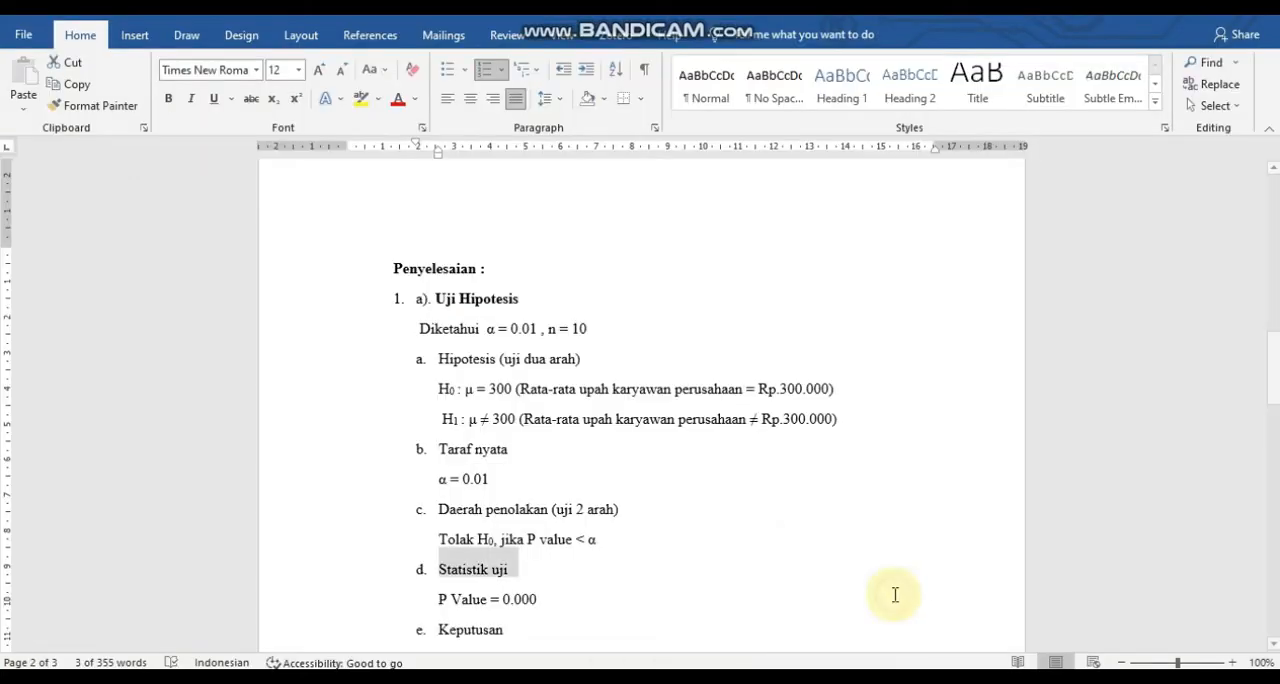
pyautogui.click(471, 627)
pyautogui.scroll(-3, 450, 605)
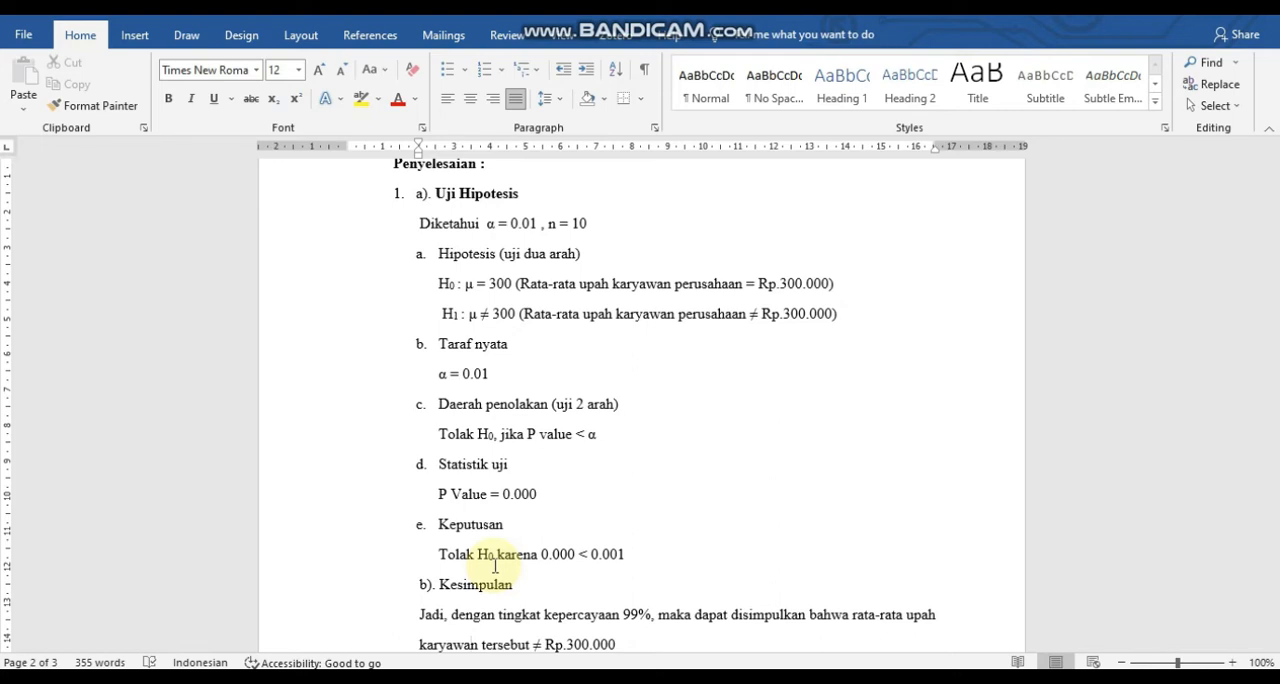
pyautogui.click(643, 552)
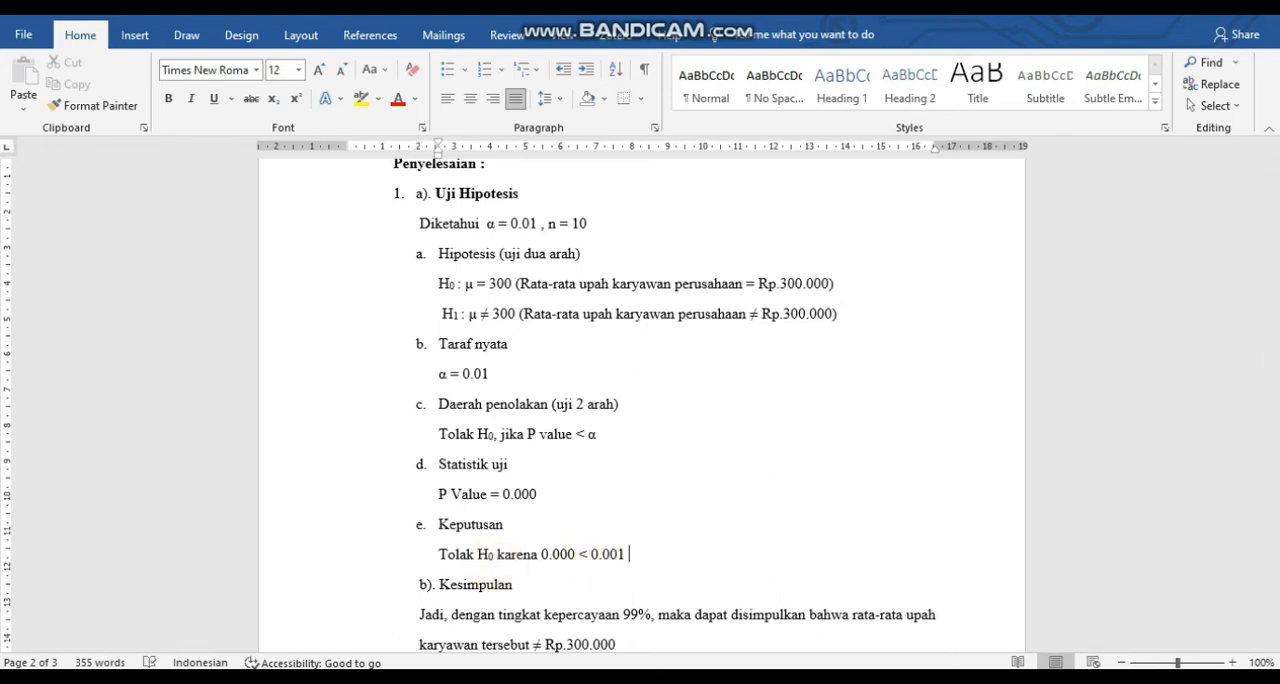
pyautogui.write('t hitung > t tabel')
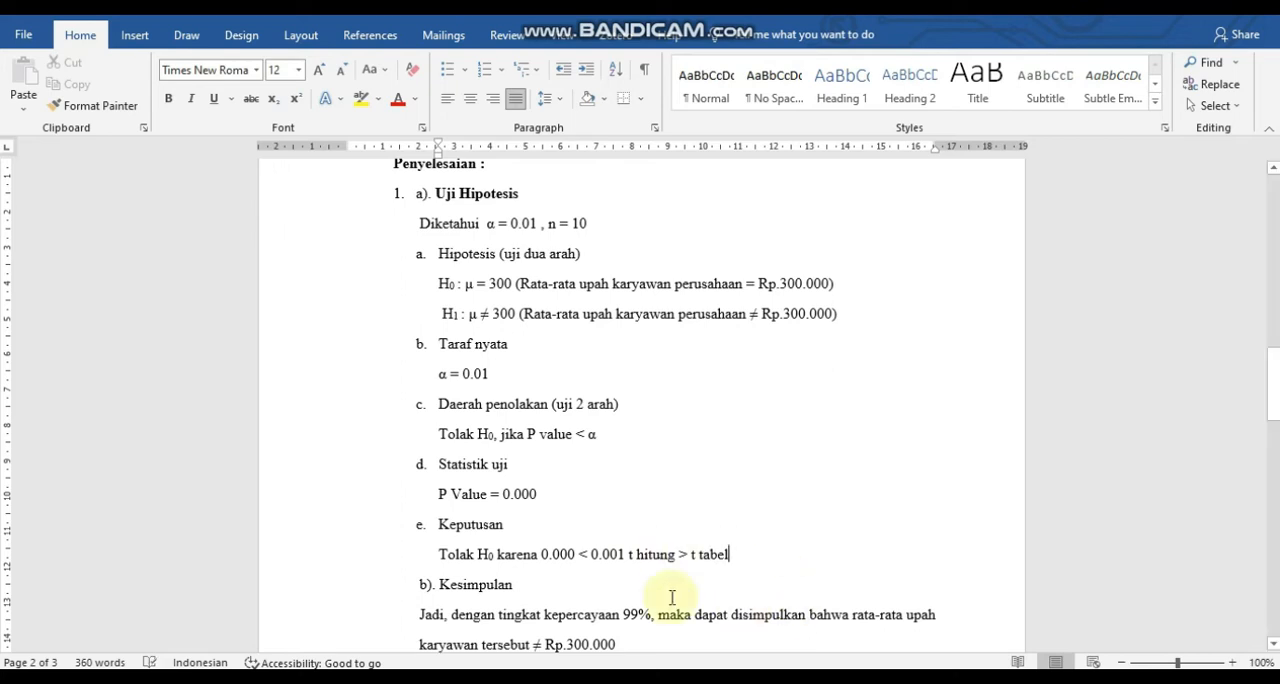
pyautogui.write(', yaitu 2')
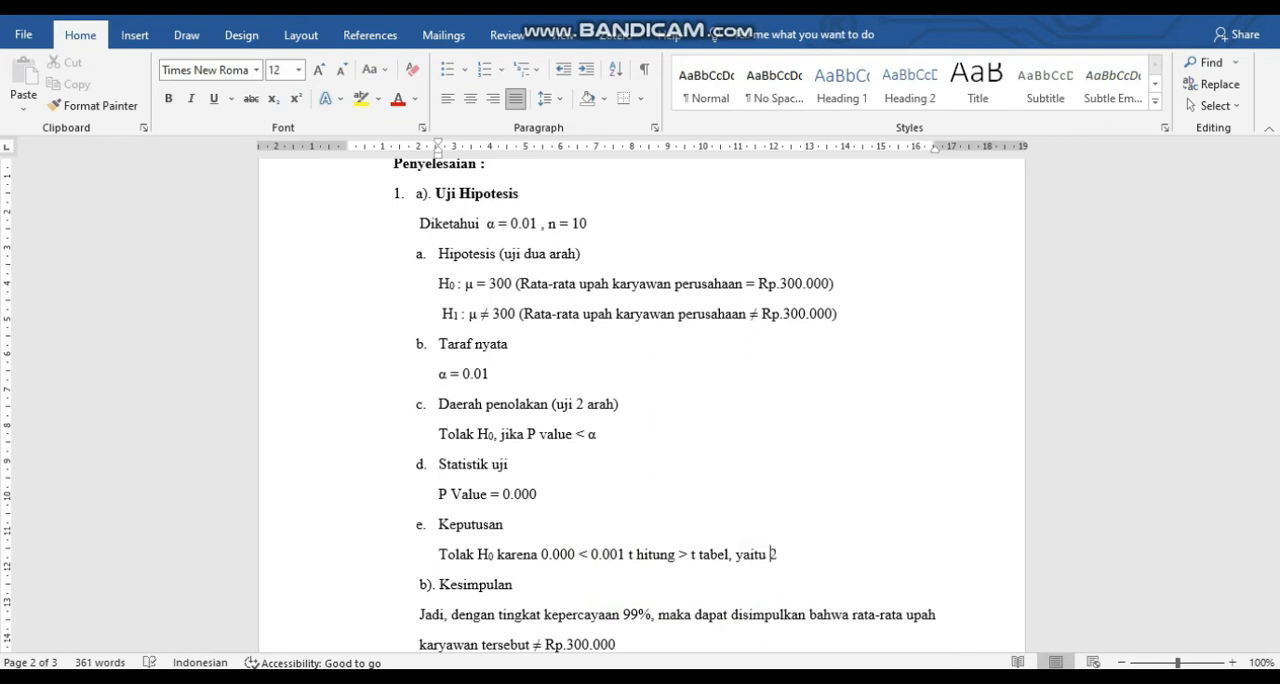
pyautogui.write('5,')
# Look up t hitung in Excel cell B16 and complete the Keputusan line in Word with "71 > 3,25".
pyautogui.moveTo(918, 622)
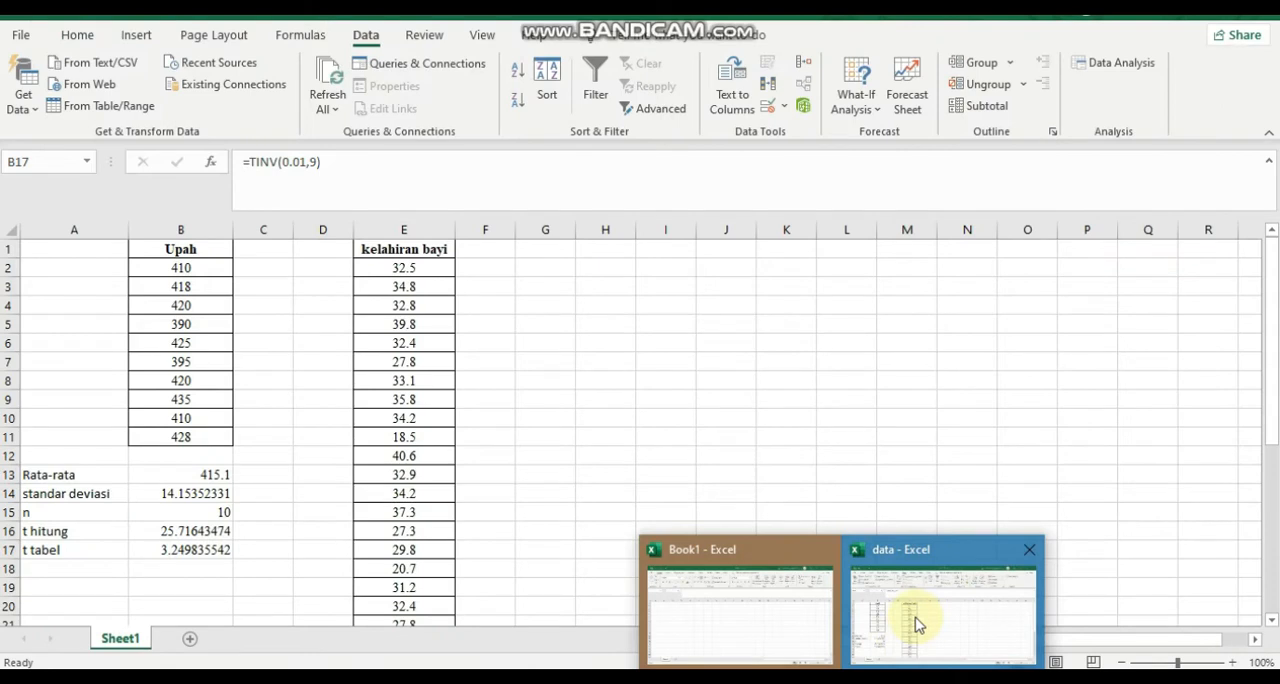
pyautogui.click(915, 620)
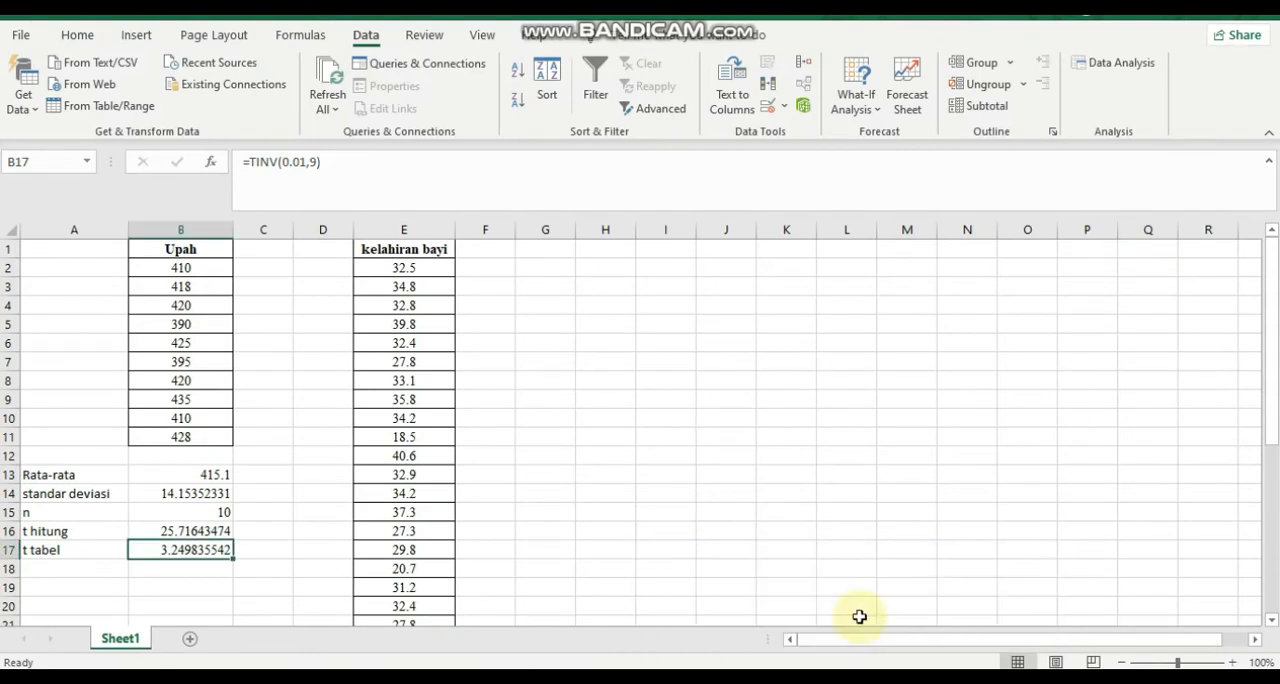
pyautogui.click(190, 525)
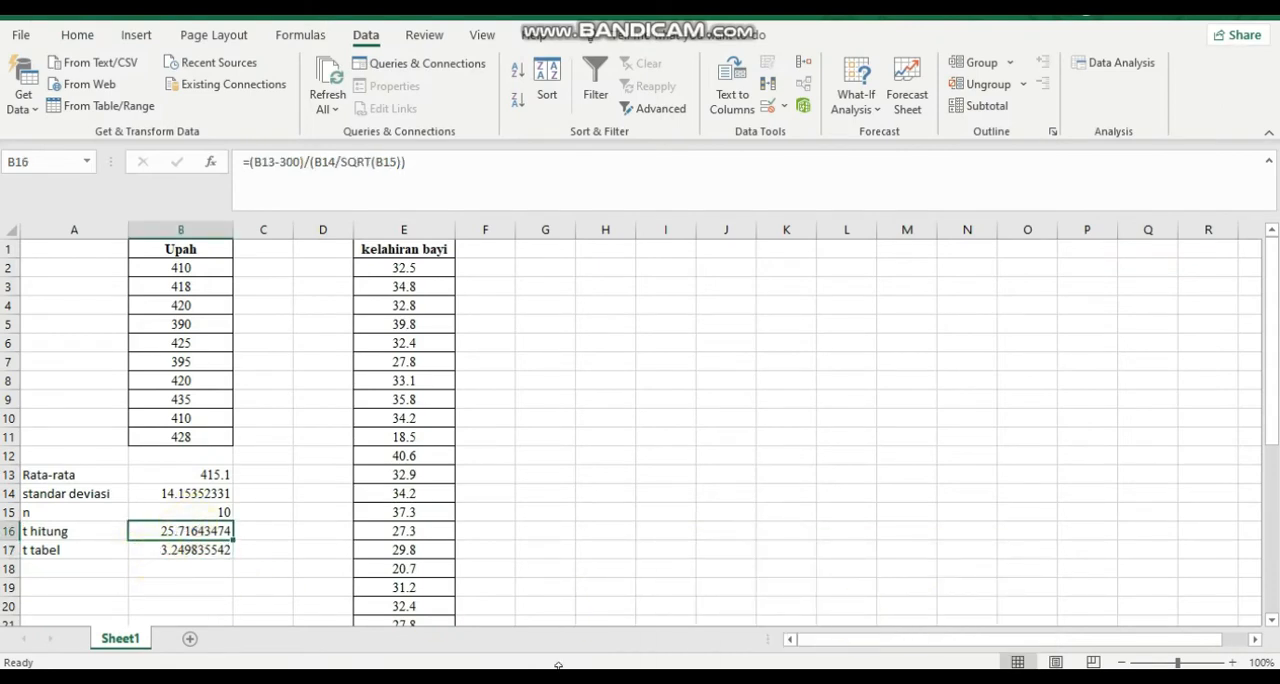
pyautogui.moveTo(842, 680)
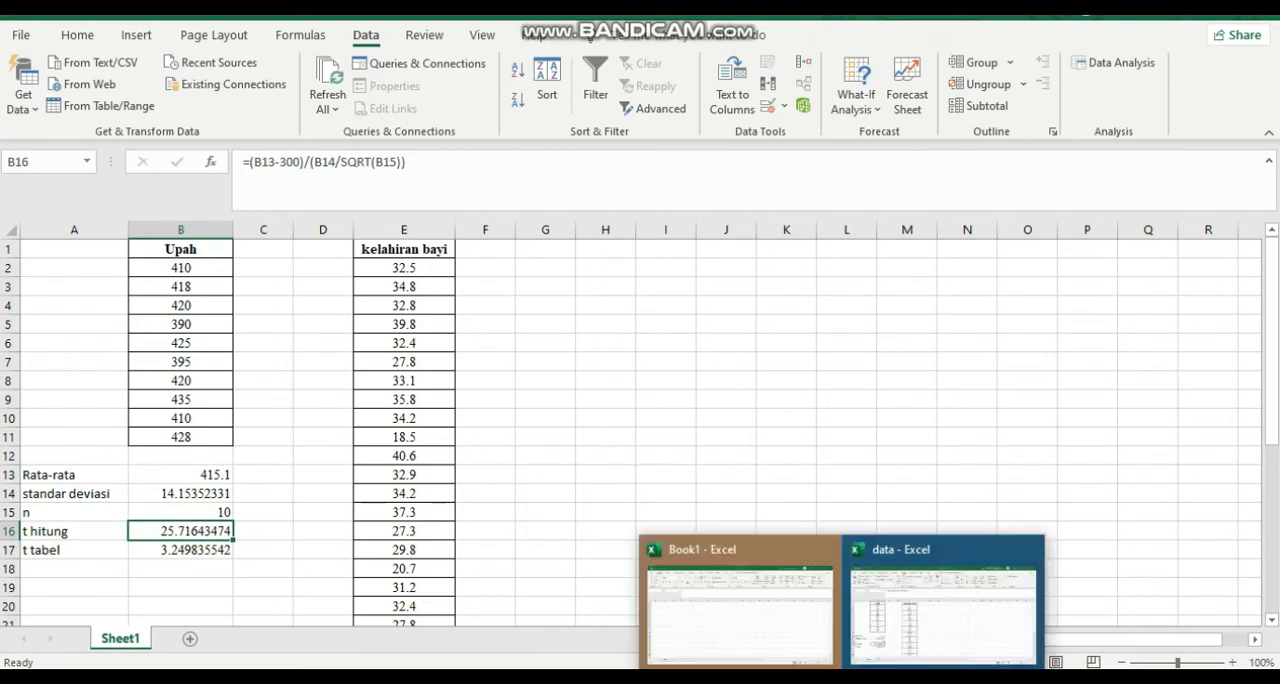
pyautogui.click(890, 618)
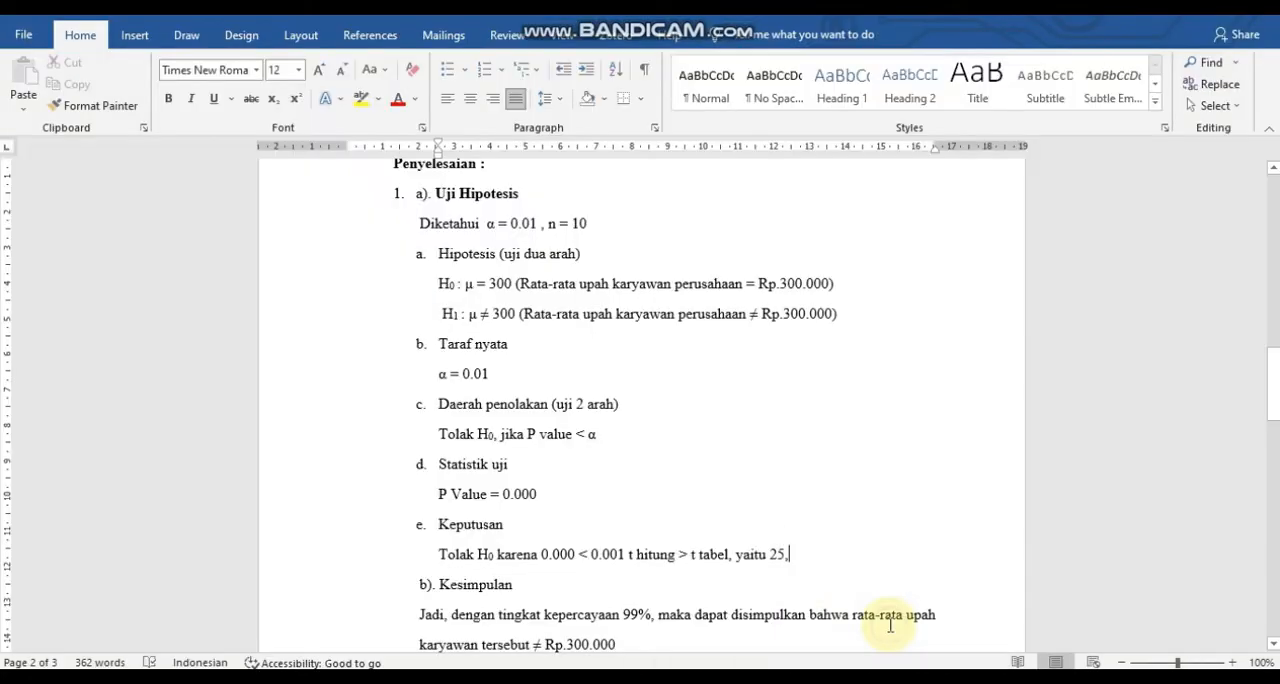
pyautogui.write('71 > 3,25')
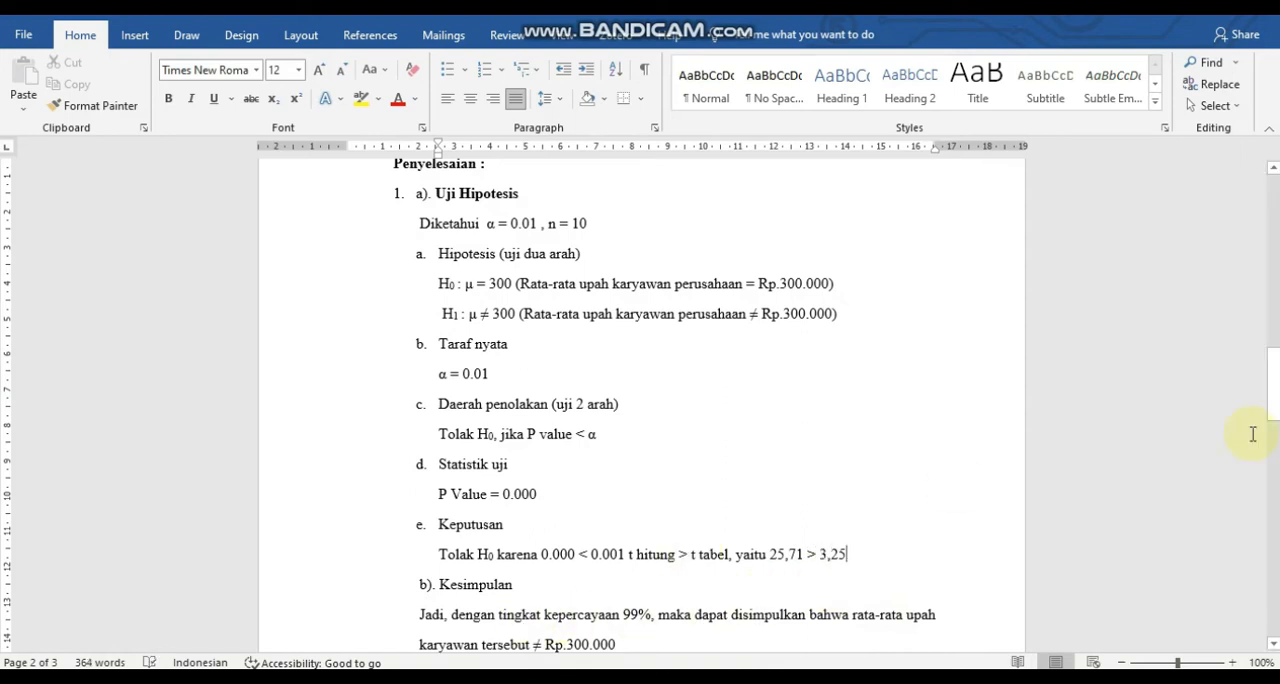
# Bold the words "tidak lebih" in the text of question 2.
pyautogui.moveTo(1276, 418); pyautogui.dragTo(1268, 462)
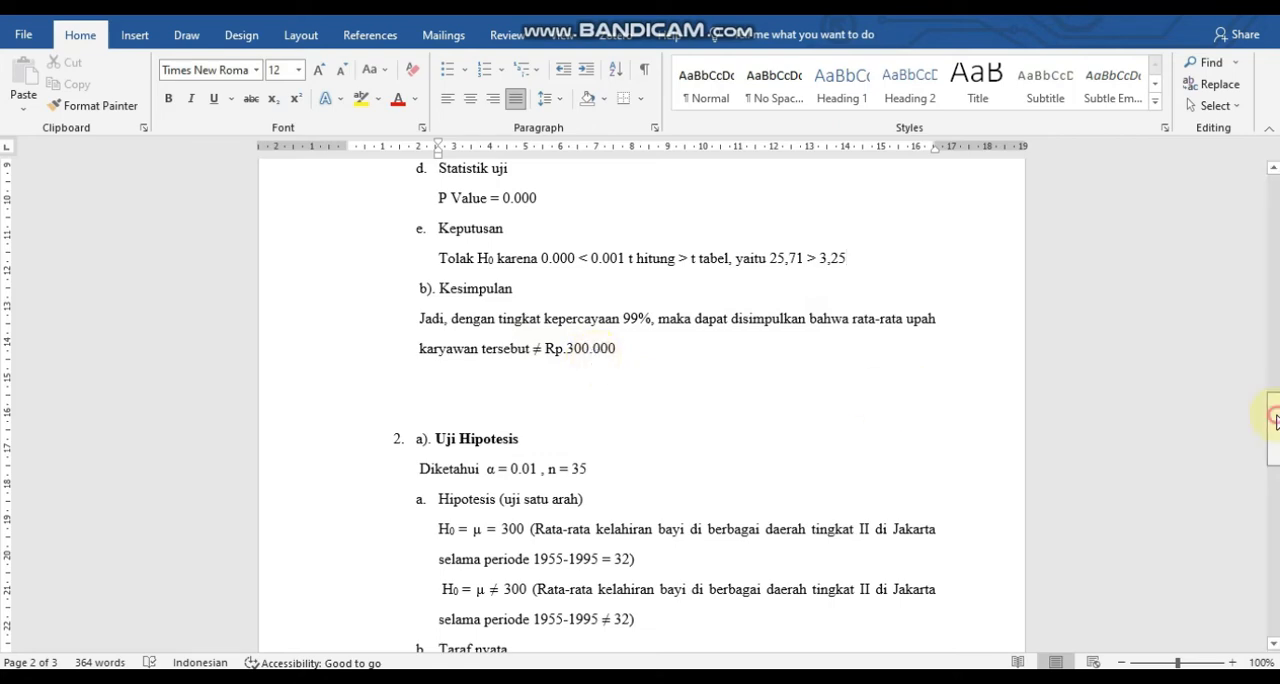
pyautogui.moveTo(1275, 410); pyautogui.dragTo(1276, 242)
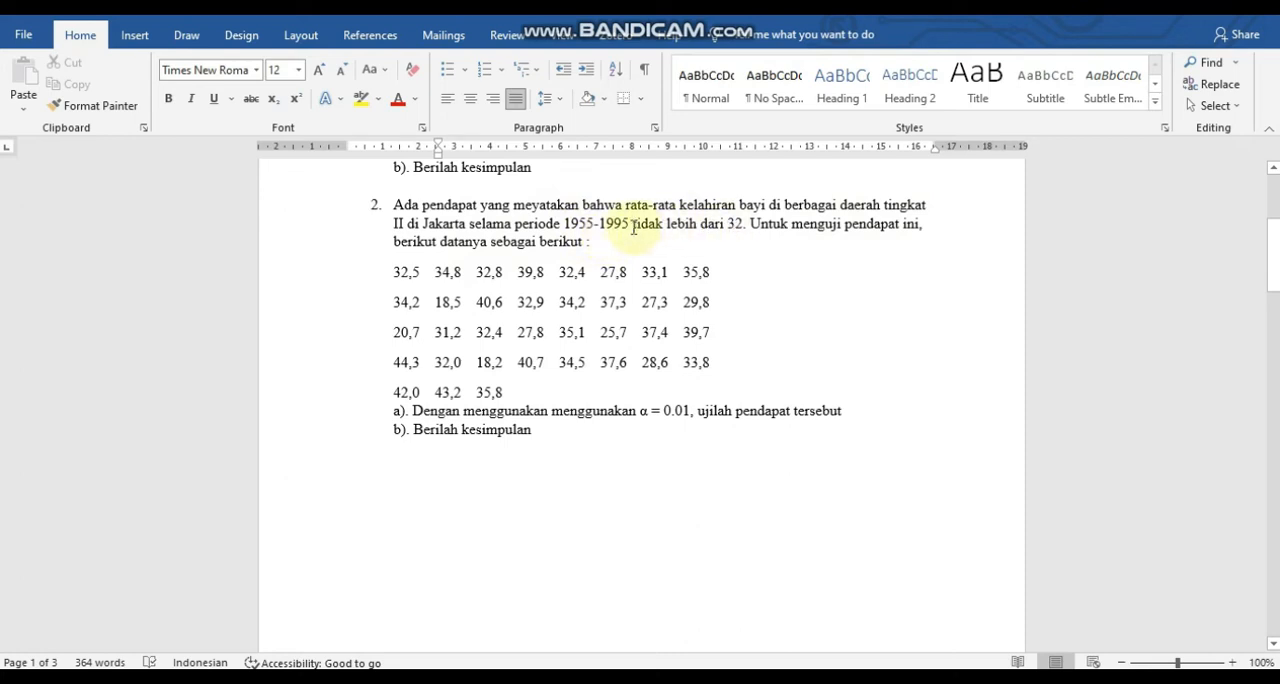
pyautogui.moveTo(632, 225); pyautogui.dragTo(692, 235)
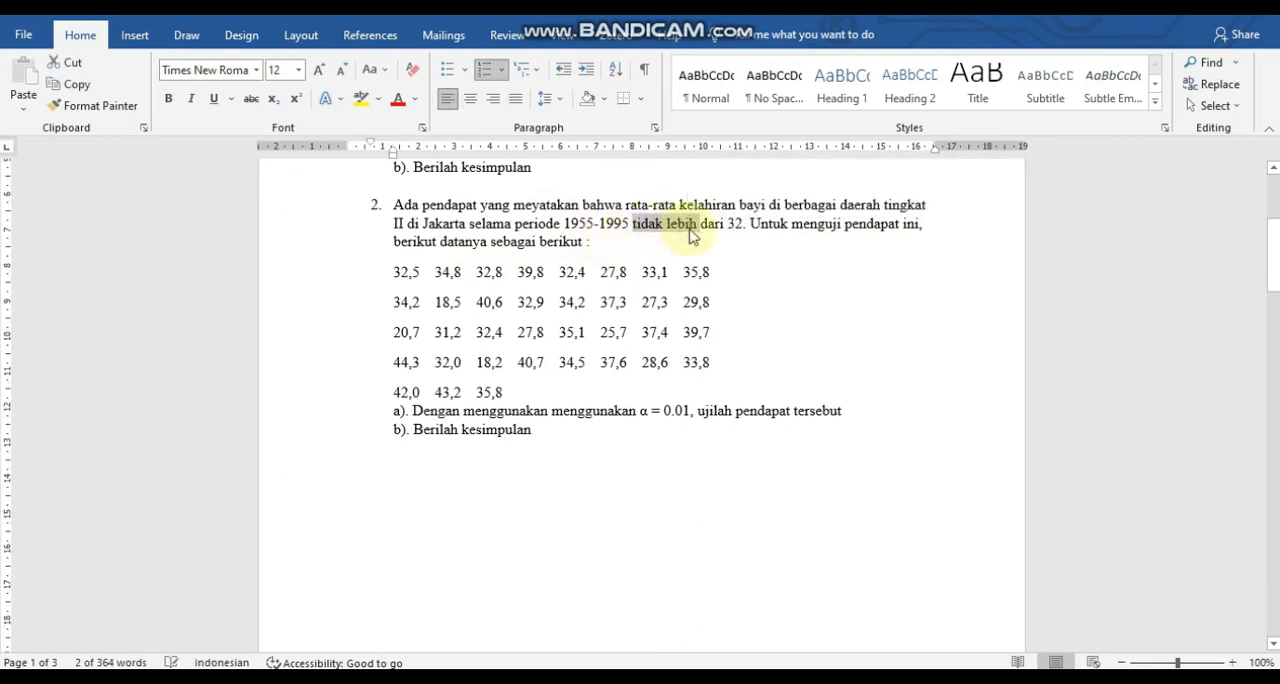
pyautogui.hotkey('ctrl', 'b')
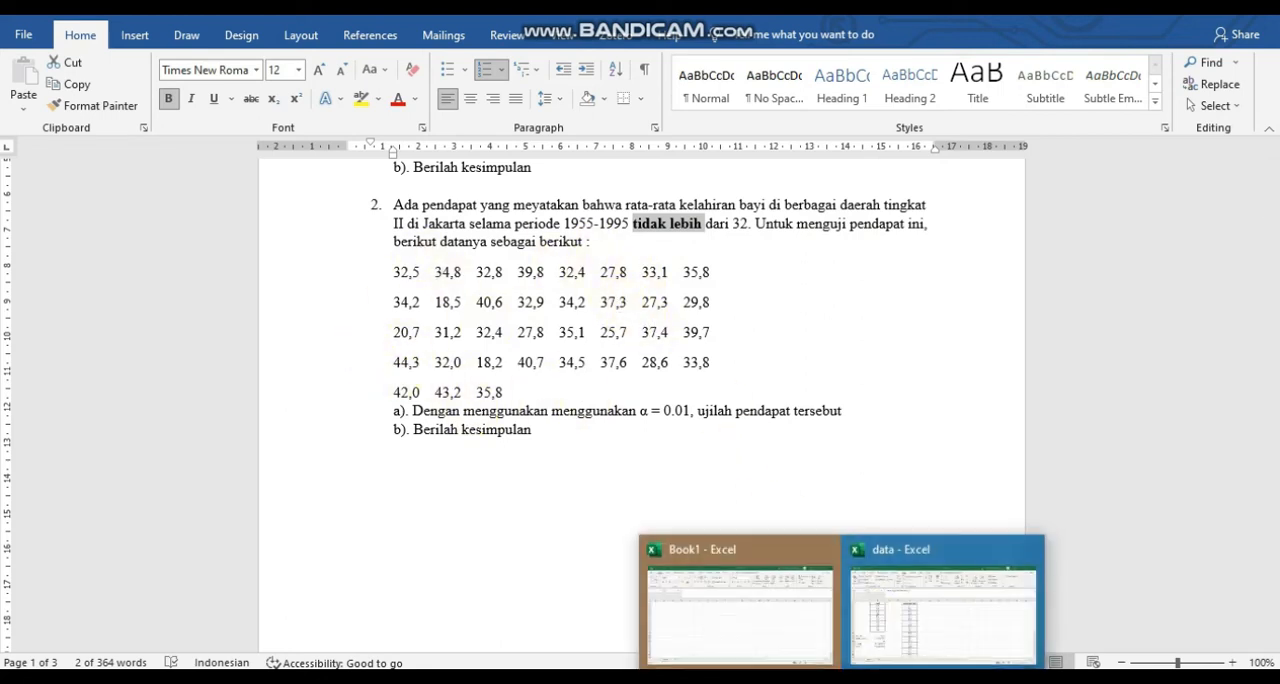
# Switch to the Excel data workbook and select the kelahiran bayi values from E2 downwards.
pyautogui.click(876, 618)
pyautogui.click(428, 248)
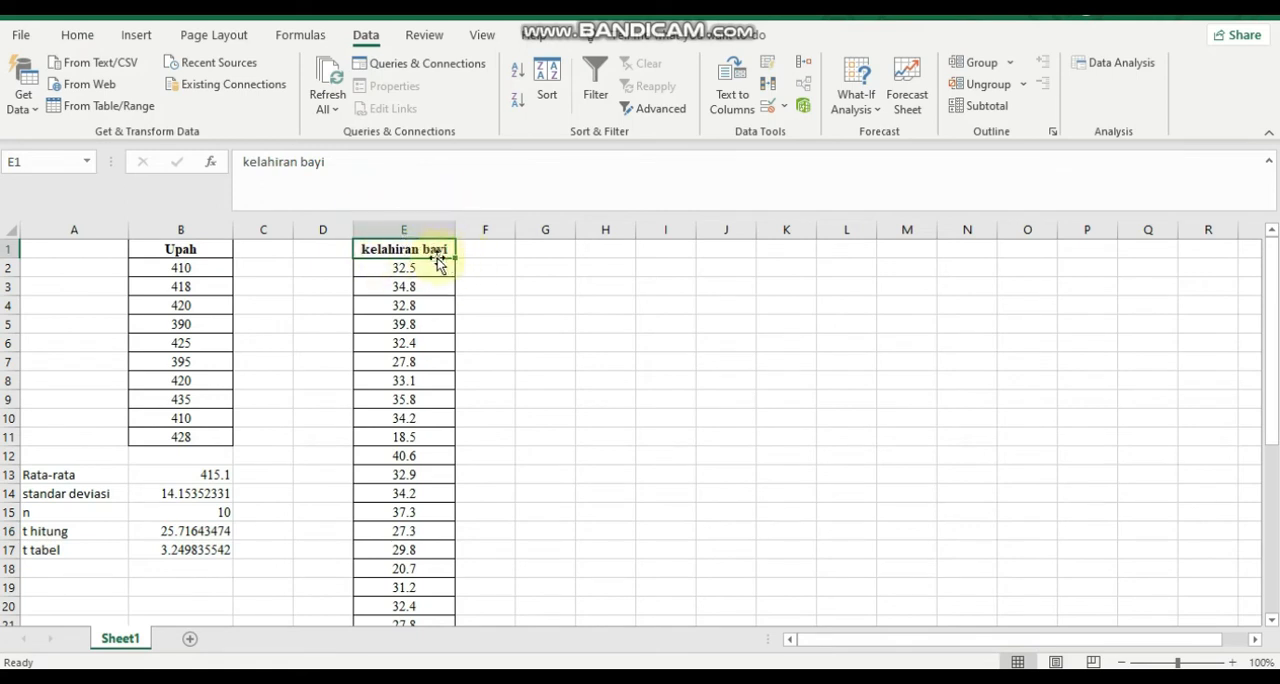
pyautogui.click(426, 268)
pyautogui.hotkey('shift', 'Down')
pyautogui.hotkey('shift', 'Down')
pyautogui.hotkey('shift', 'Down')
pyautogui.hotkey('shift', 'Down')
pyautogui.hotkey('shift', 'Down')
pyautogui.hotkey('shift', 'Down')
pyautogui.hotkey('shift', 'Down')
pyautogui.hotkey('shift', 'Down')
pyautogui.hotkey('shift', 'Down')
pyautogui.hotkey('shift', 'Down')
pyautogui.hotkey('shift', 'Down')
pyautogui.hotkey('shift', 'Down')
pyautogui.hotkey('shift', 'Down')
pyautogui.hotkey('shift', 'Down')
pyautogui.hotkey('shift', 'Down')
pyautogui.hotkey('shift', 'Down')
pyautogui.hotkey('shift', 'Down')
pyautogui.hotkey('shift', 'Down')
pyautogui.hotkey('shift', 'Down')
pyautogui.hotkey('shift', 'Down')
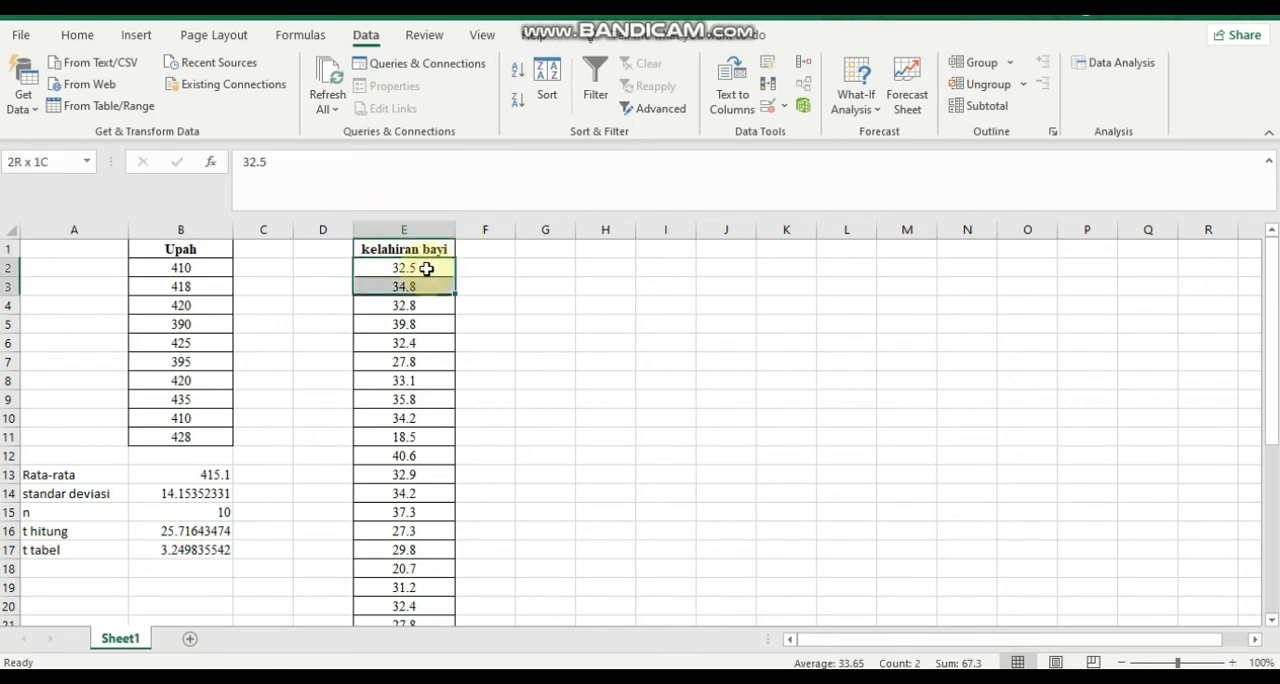
pyautogui.hotkey('shift', 'Down')
pyautogui.hotkey('shift', 'Down')
pyautogui.hotkey('shift', 'Down')
pyautogui.hotkey('shift', 'Down')
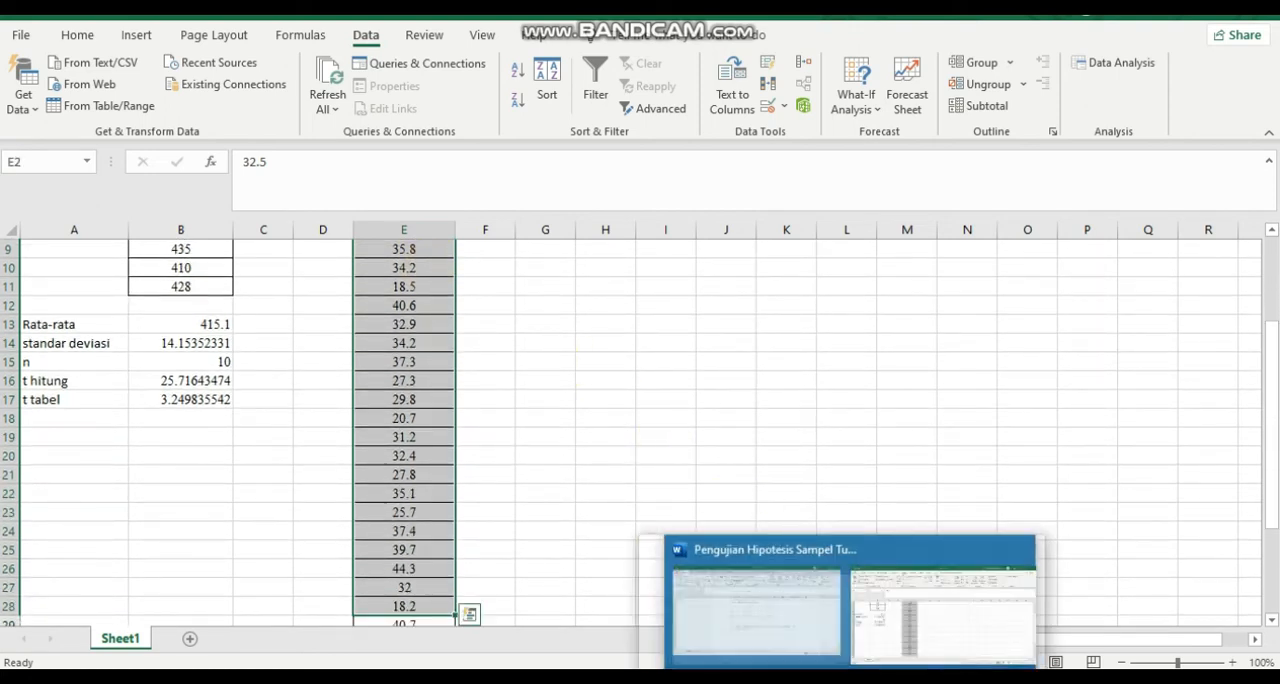
# Return to Word and replace both ≠ signs with < in the second hypothesis of problem 2.
pyautogui.click(906, 638)
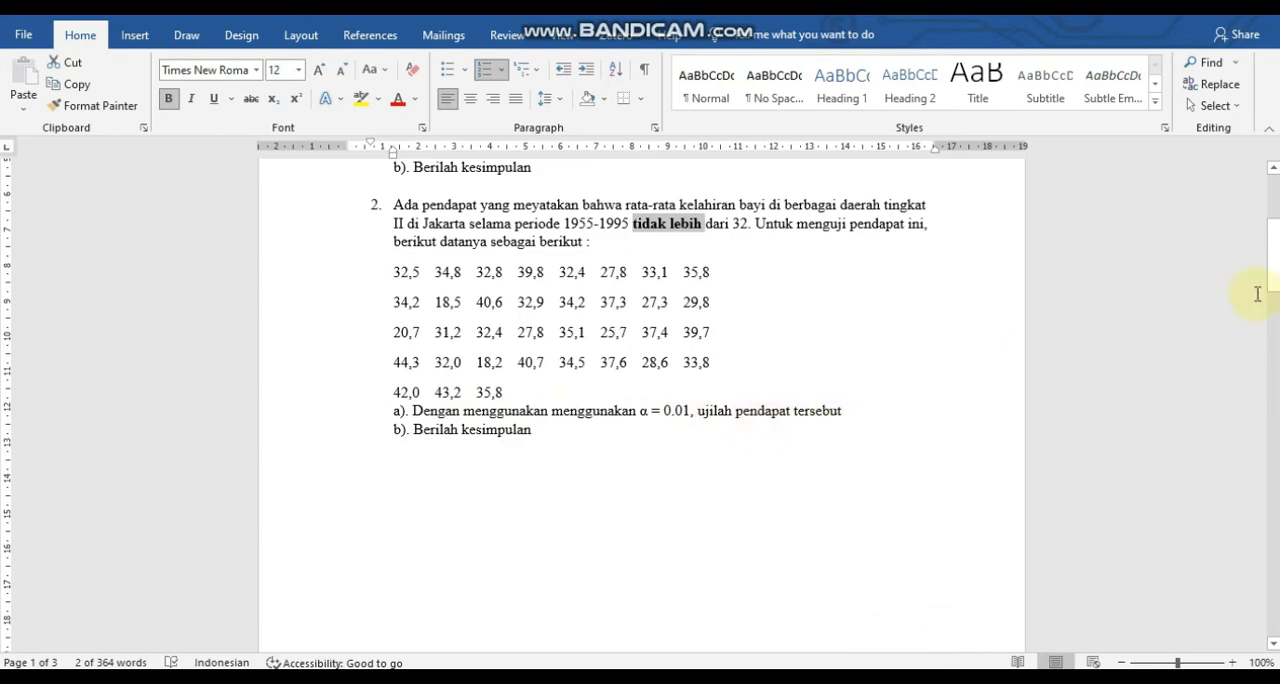
pyautogui.moveTo(1275, 290); pyautogui.dragTo(1272, 490)
pyautogui.click(462, 295)
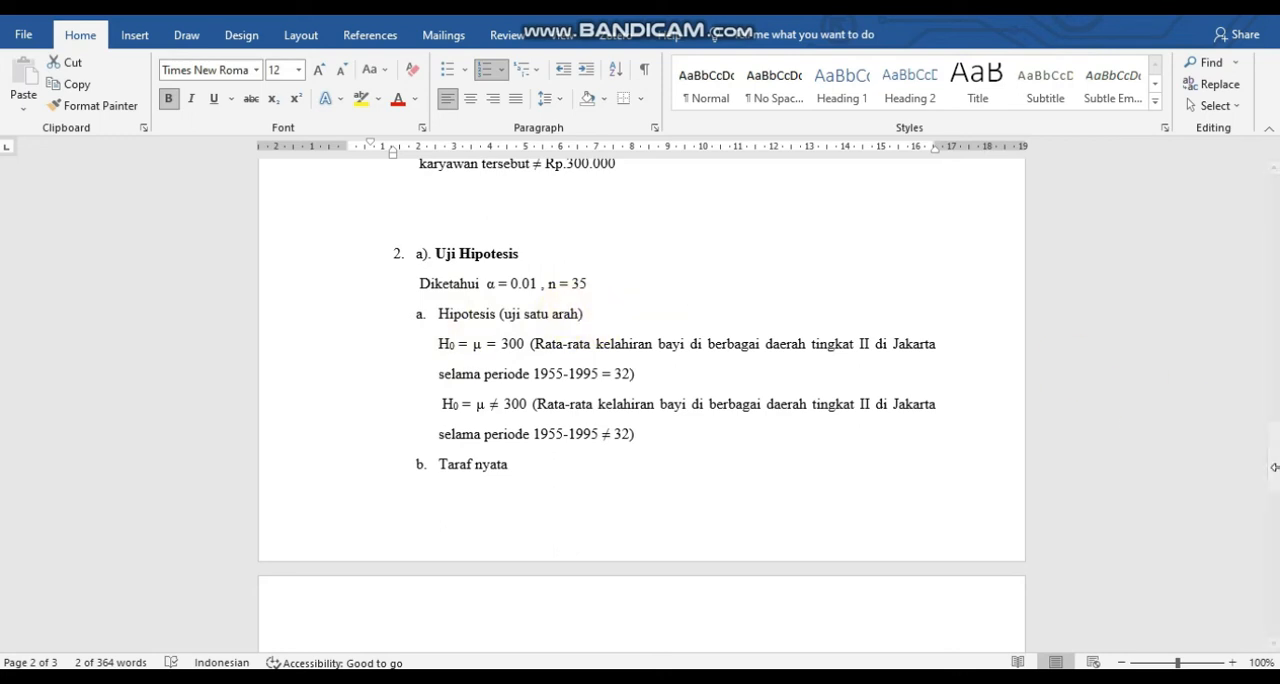
pyautogui.moveTo(1276, 474)
pyautogui.mouseDown()
pyautogui.moveTo(1260, 254)
pyautogui.moveTo(1268, 480)
pyautogui.mouseUp()
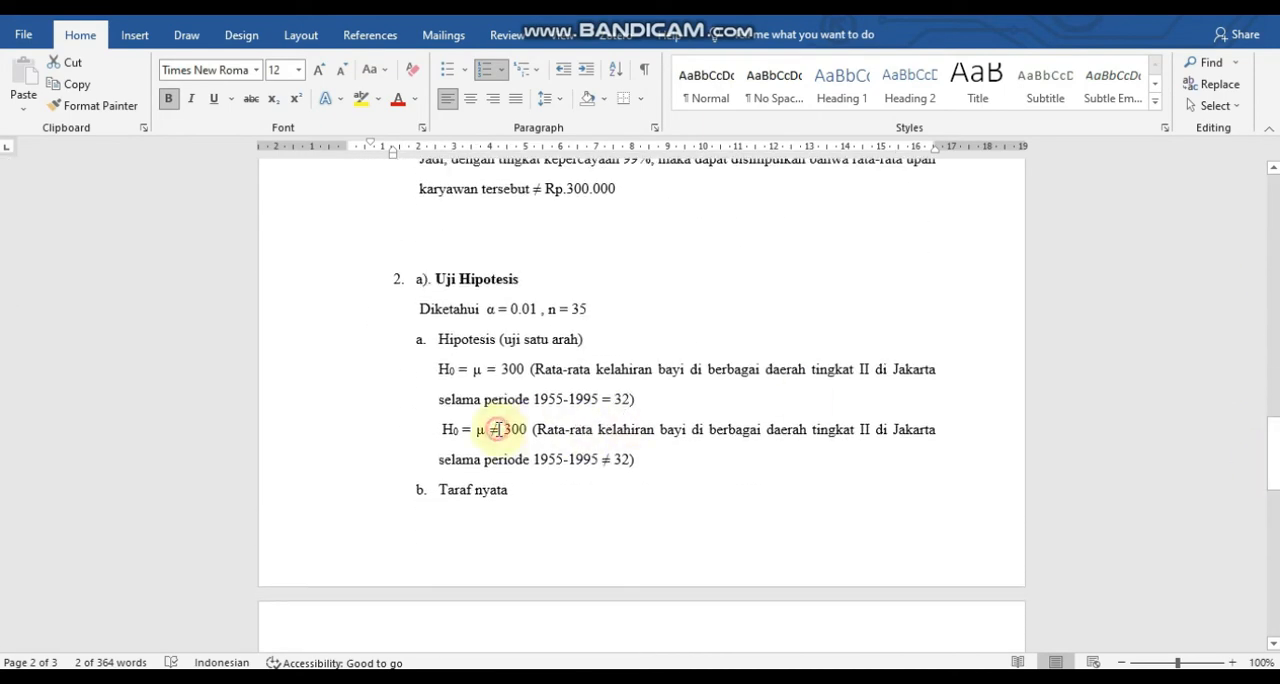
pyautogui.click(497, 429)
pyautogui.press('BackSpace')
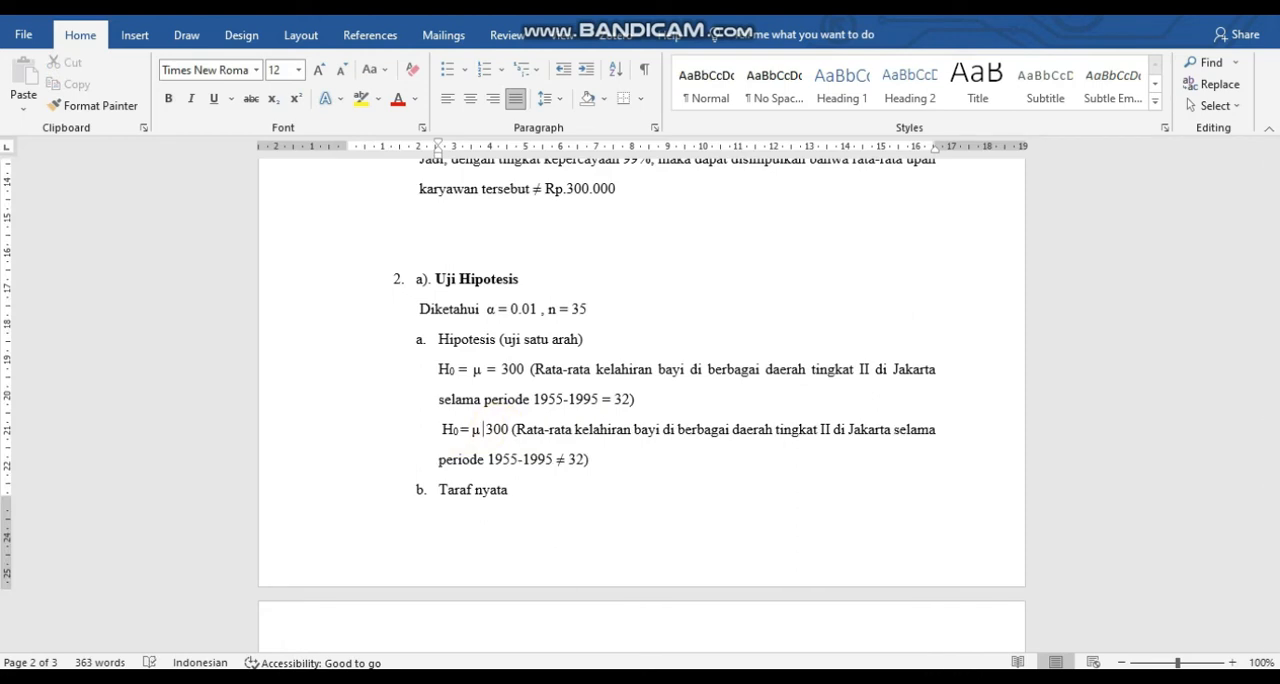
pyautogui.write('<')
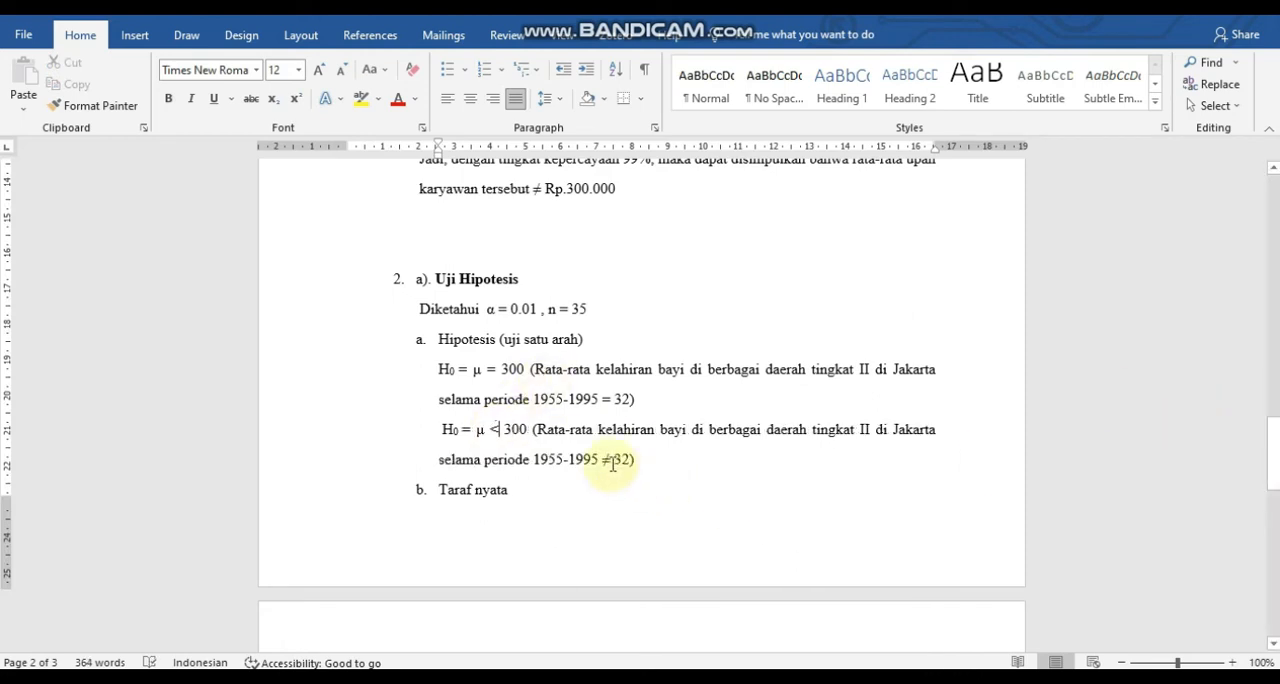
pyautogui.click(610, 460)
pyautogui.press('BackSpace')
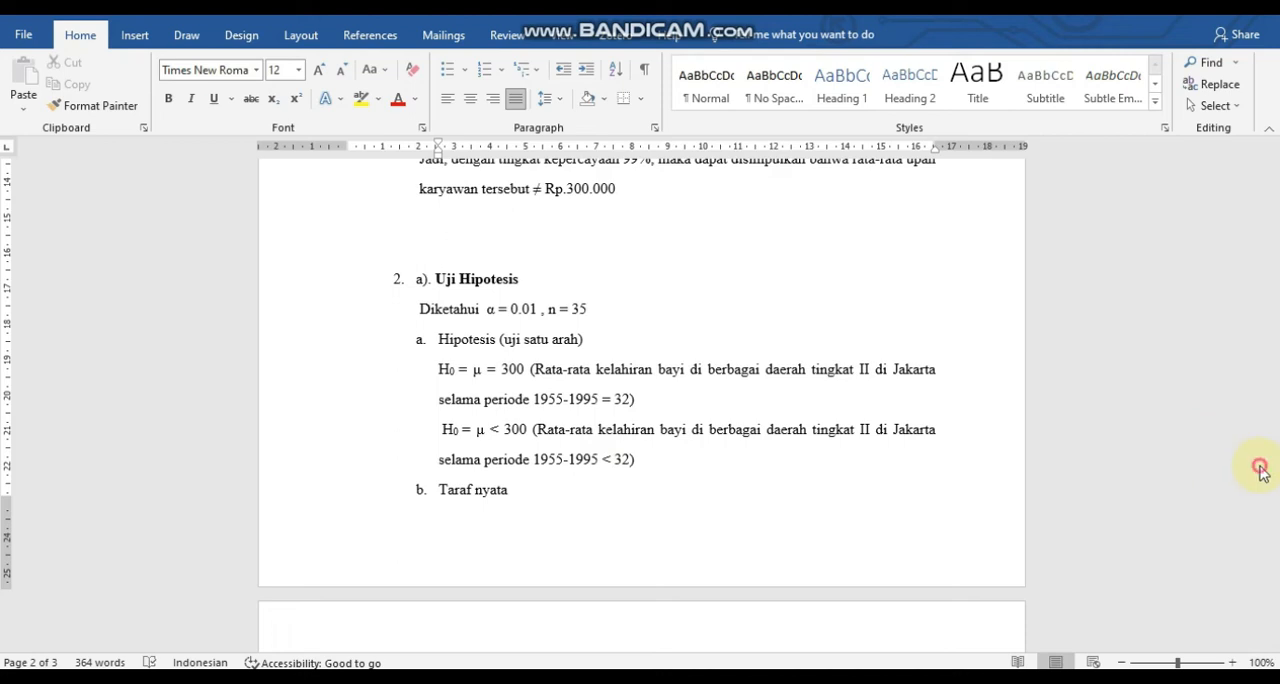
# Change the Daerah penolakan heading of problem 2 to read "uji 1 arah".
pyautogui.moveTo(1272, 466); pyautogui.dragTo(1275, 518)
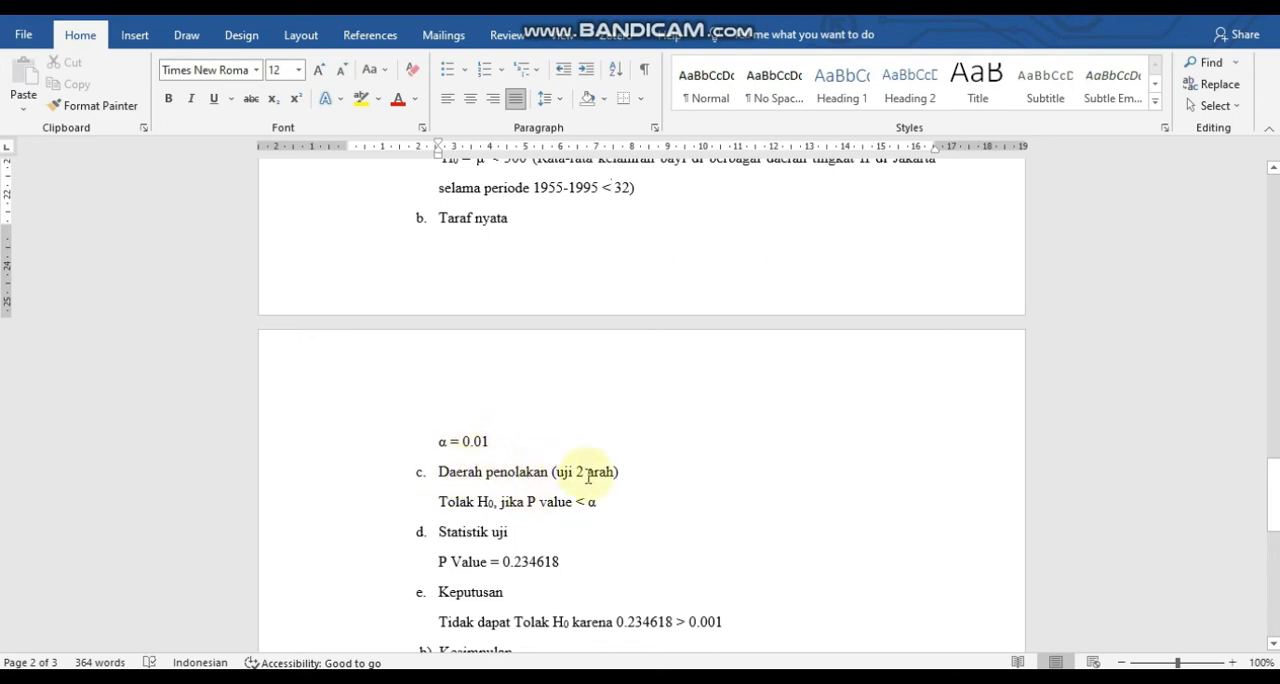
pyautogui.click(583, 477)
pyautogui.press('BackSpace')
pyautogui.write('1')
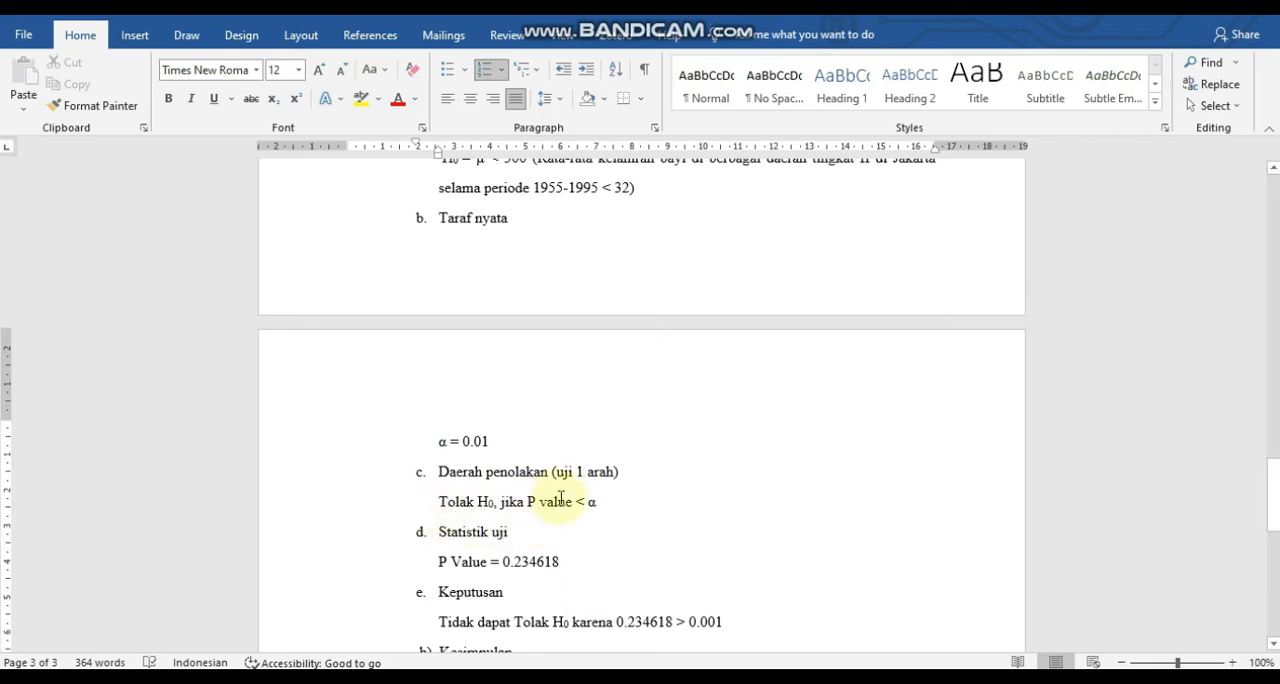
# Append ", t hitung > t tabel" to the Tolak H0 rule under Daerah penolakan of problem 2.
pyautogui.click(612, 510)
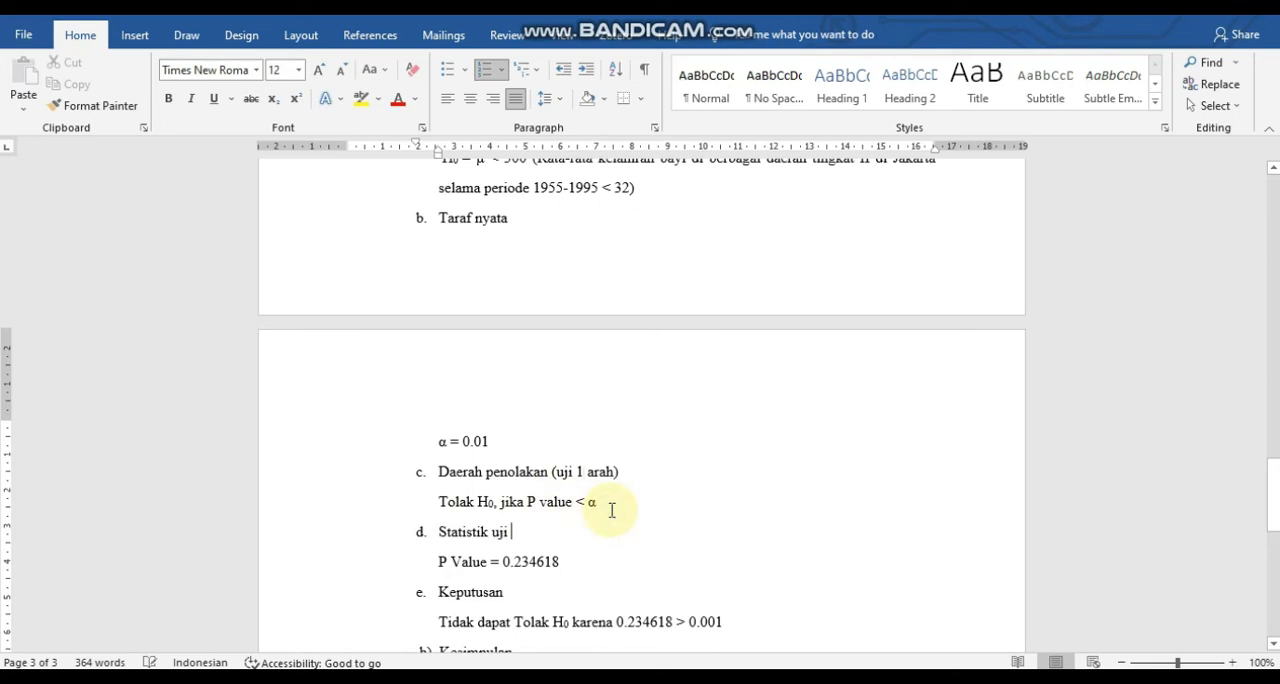
pyautogui.write(', t')
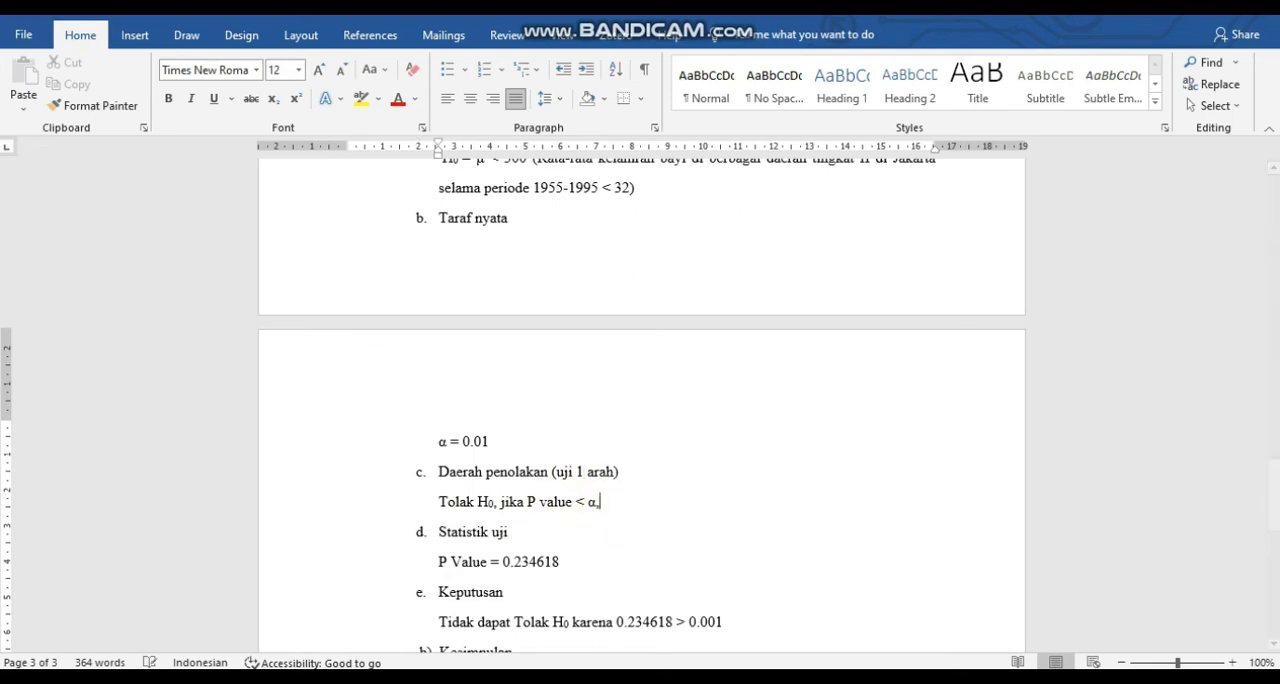
pyautogui.write(' hitung <')
pyautogui.press('BackSpace')
pyautogui.write('>')
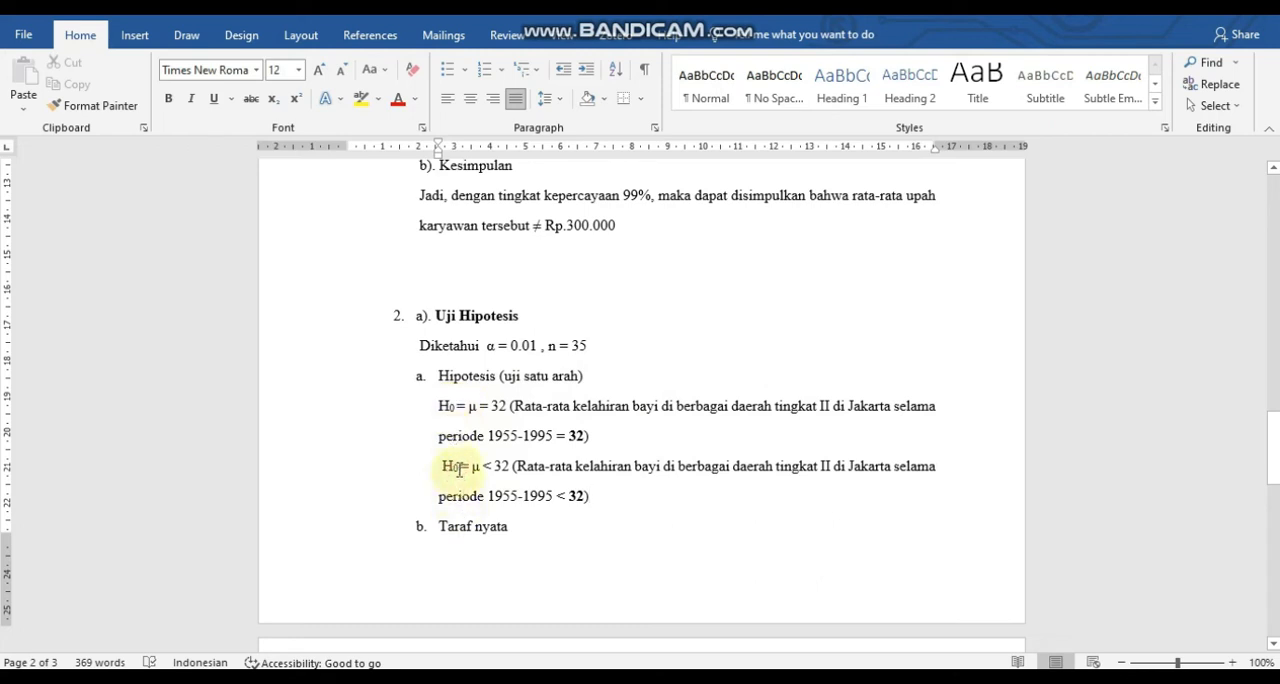
# Change the subscript of the second hypothesis in problem 2 to 1 so that it reads H1.
pyautogui.click(459, 470)
pyautogui.press('BackSpace')
pyautogui.write('1')
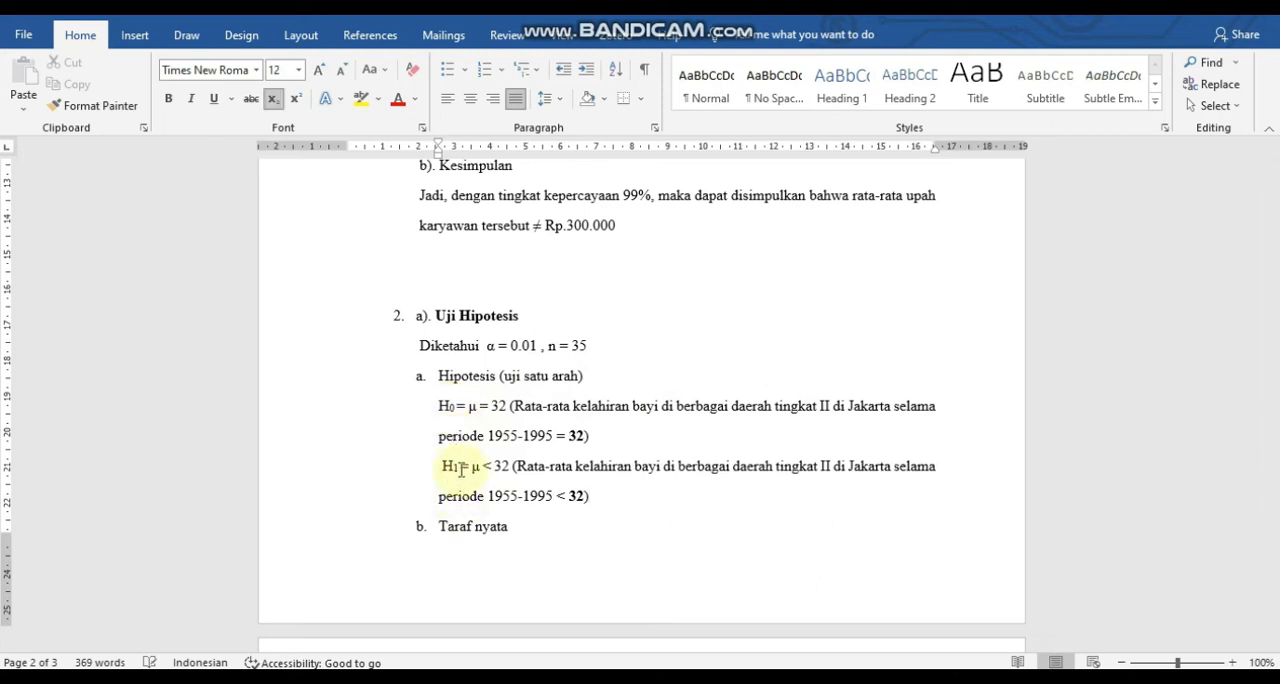
# Switch to the Excel workbook and go to the first kelahiran bayi value in E2 to review the data.
pyautogui.moveTo(790, 678)
pyautogui.click(826, 606)
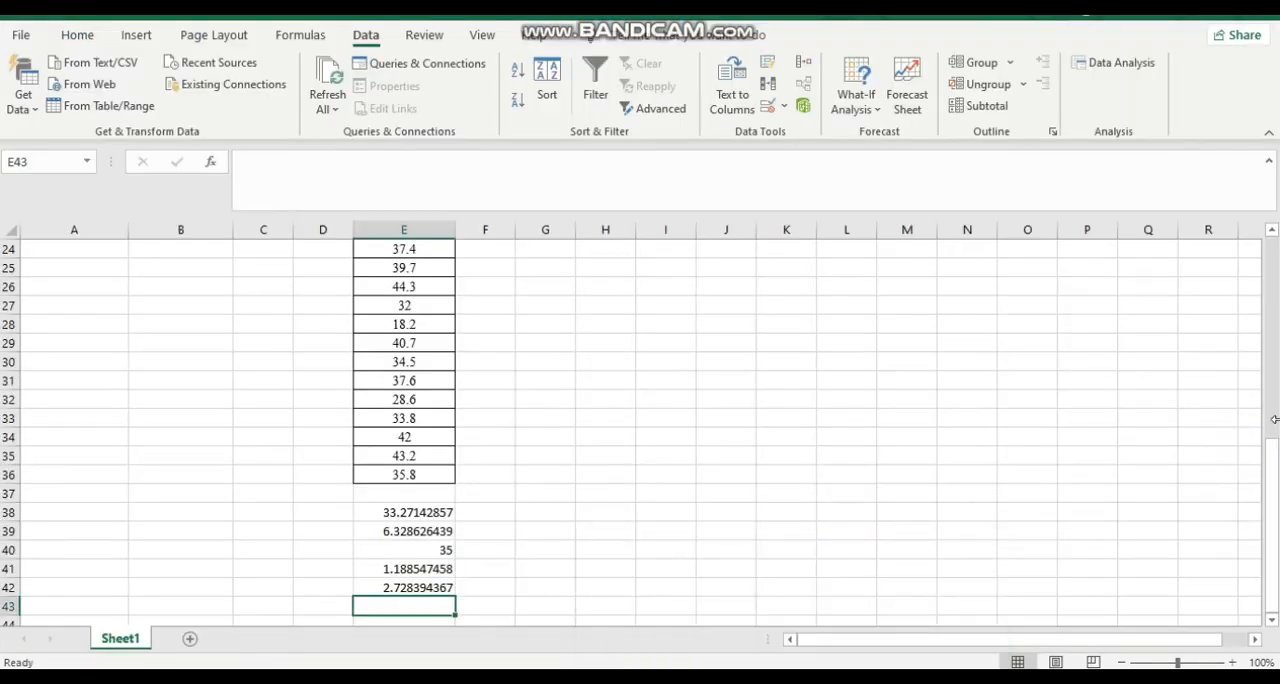
pyautogui.scroll(7, 1274, 440)
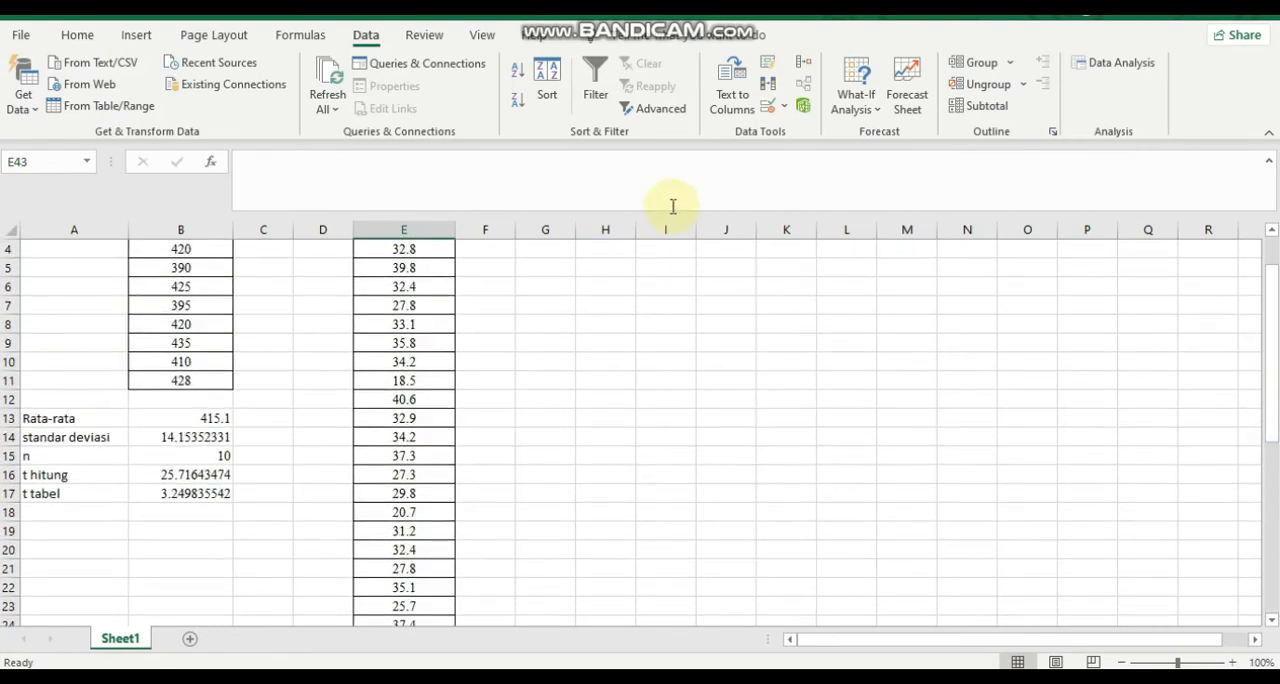
pyautogui.moveTo(1268, 274); pyautogui.dragTo(1269, 262)
pyautogui.click(435, 268)
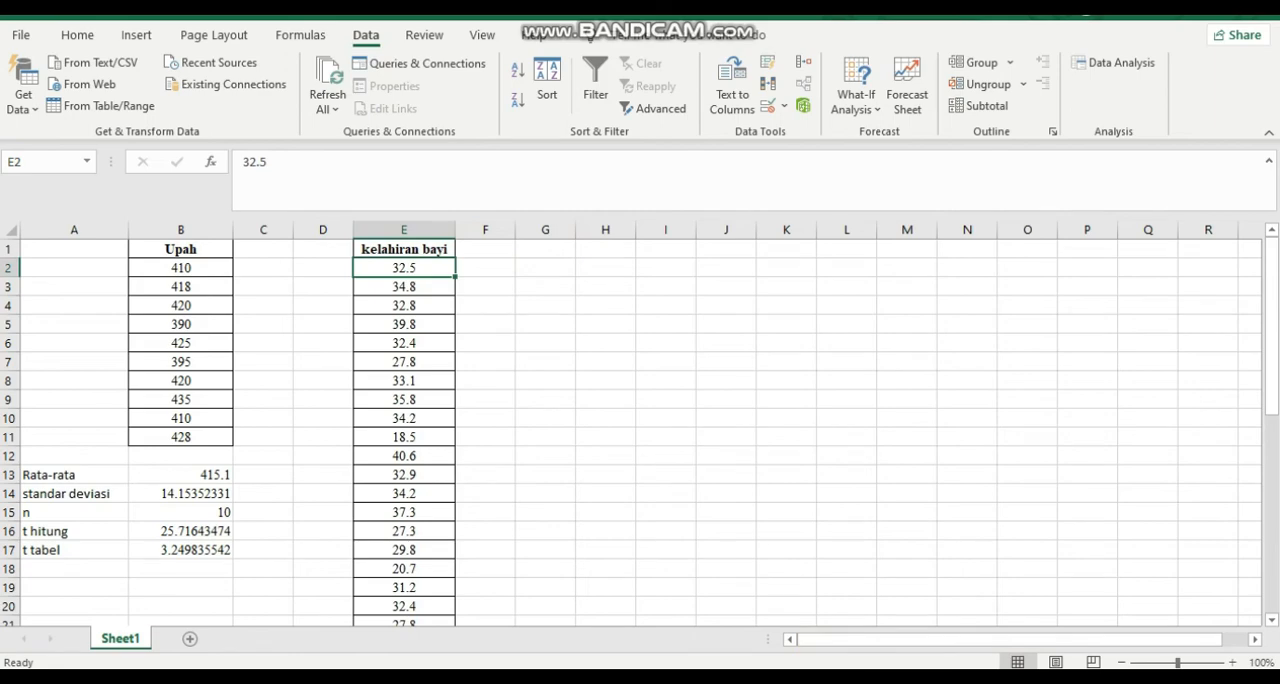
# Switch to PASW Statistics and check the decimals setting and data values of the kelahiran_bayi variable.
pyautogui.moveTo(751, 681)
pyautogui.click(655, 612)
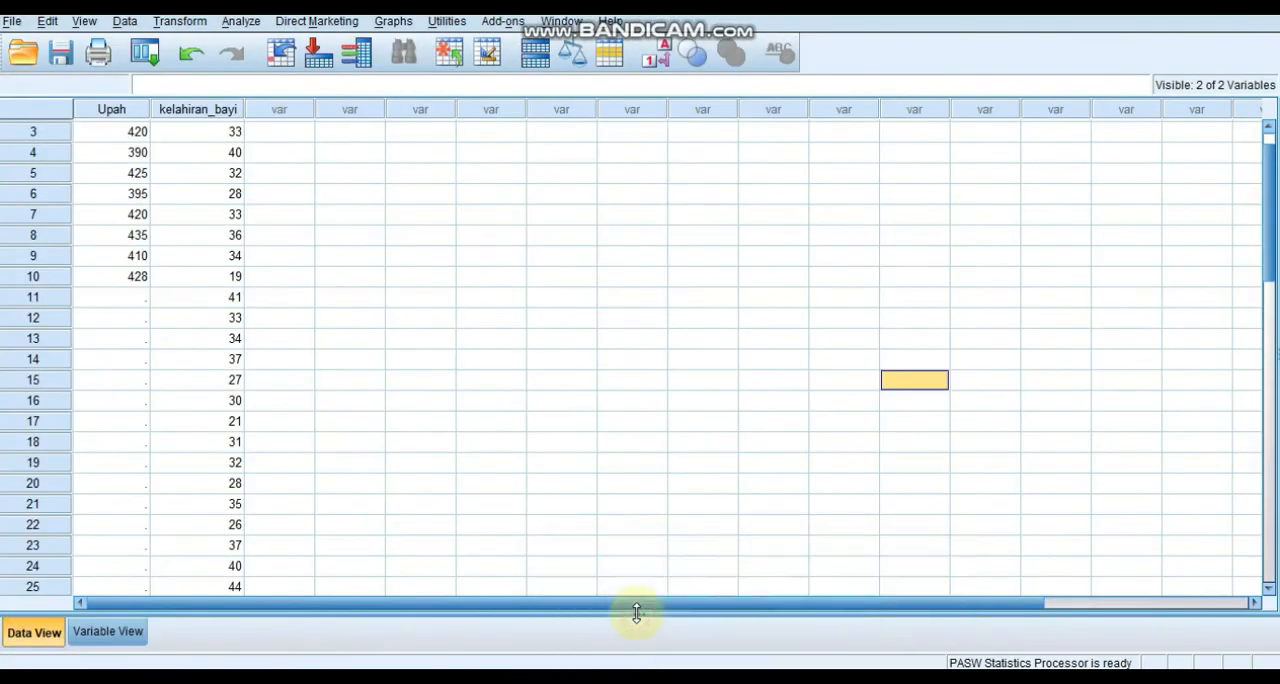
pyautogui.click(97, 634)
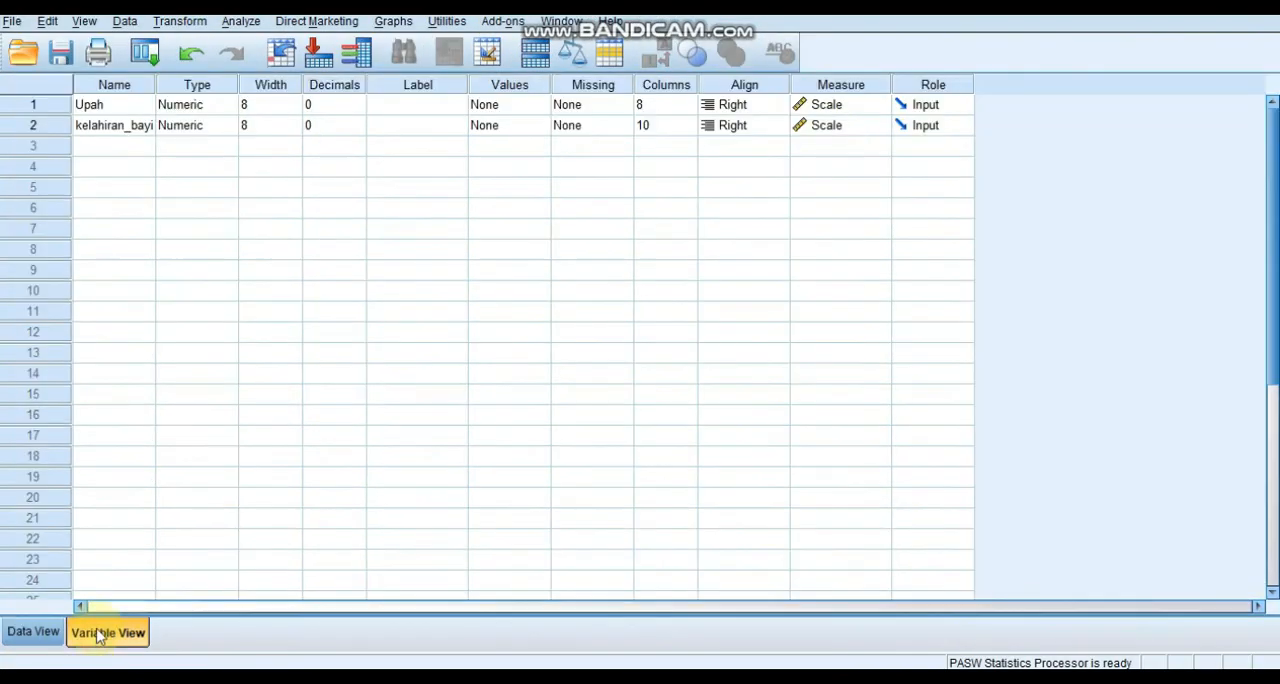
pyautogui.click(115, 137)
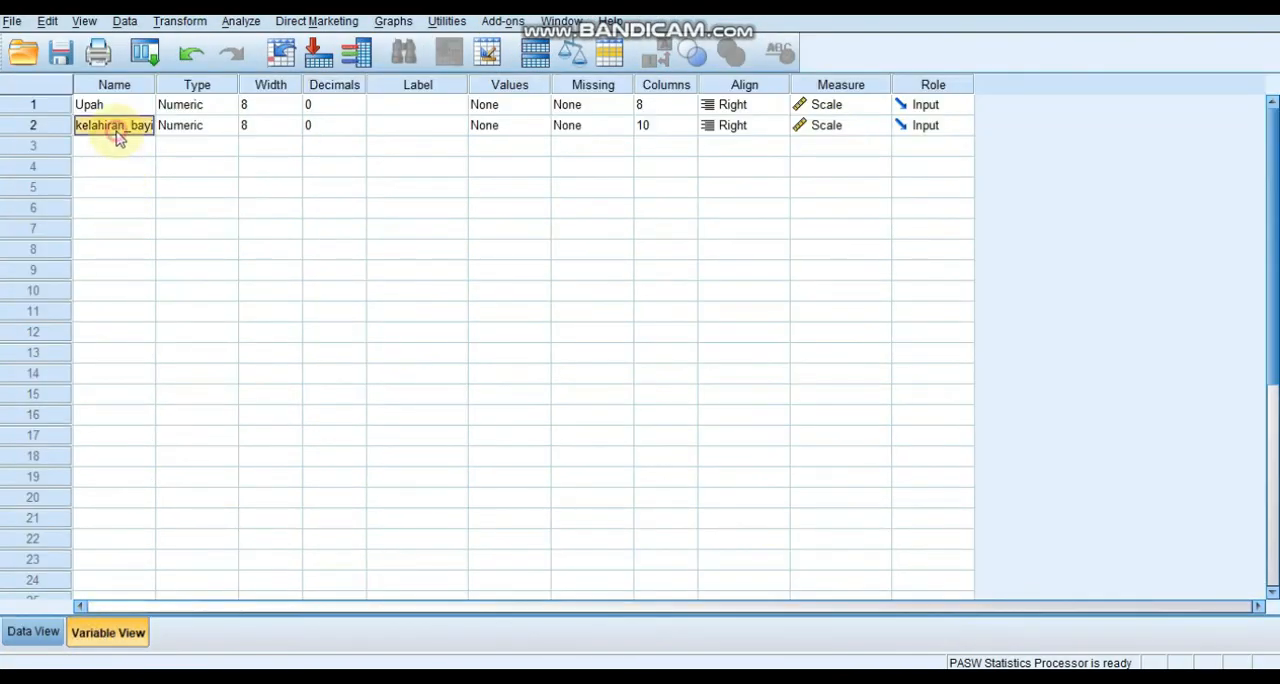
pyautogui.click(332, 122)
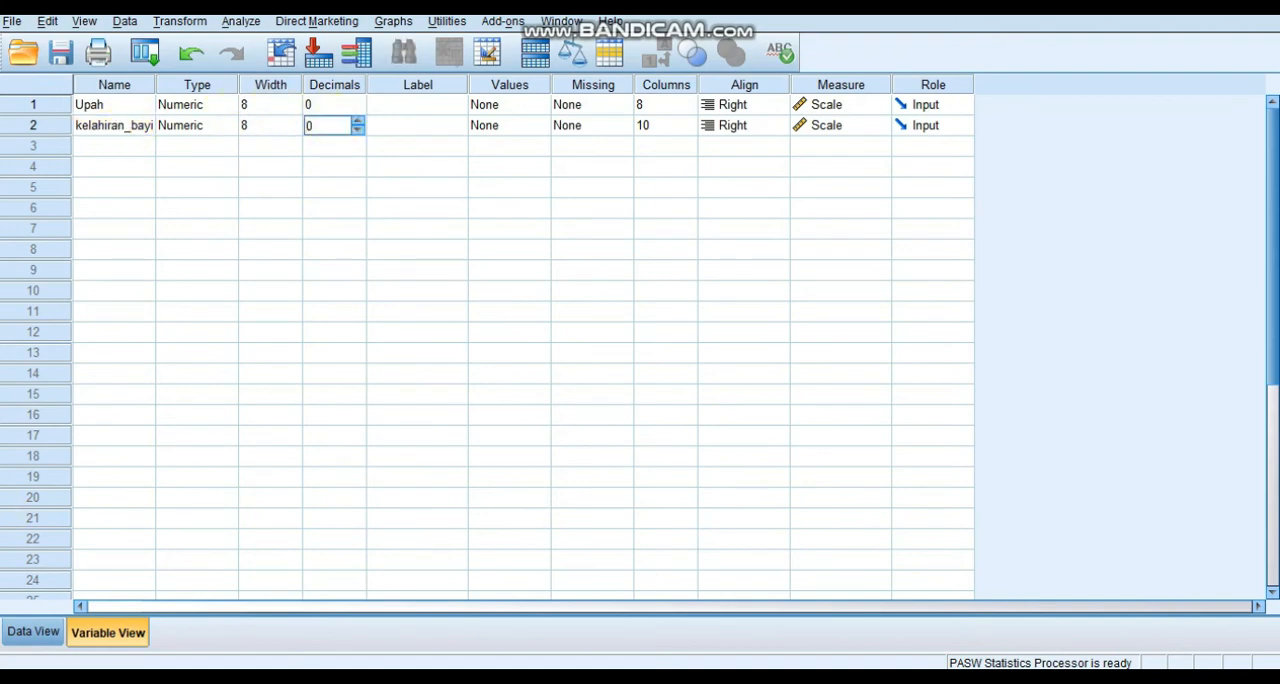
pyautogui.click(43, 631)
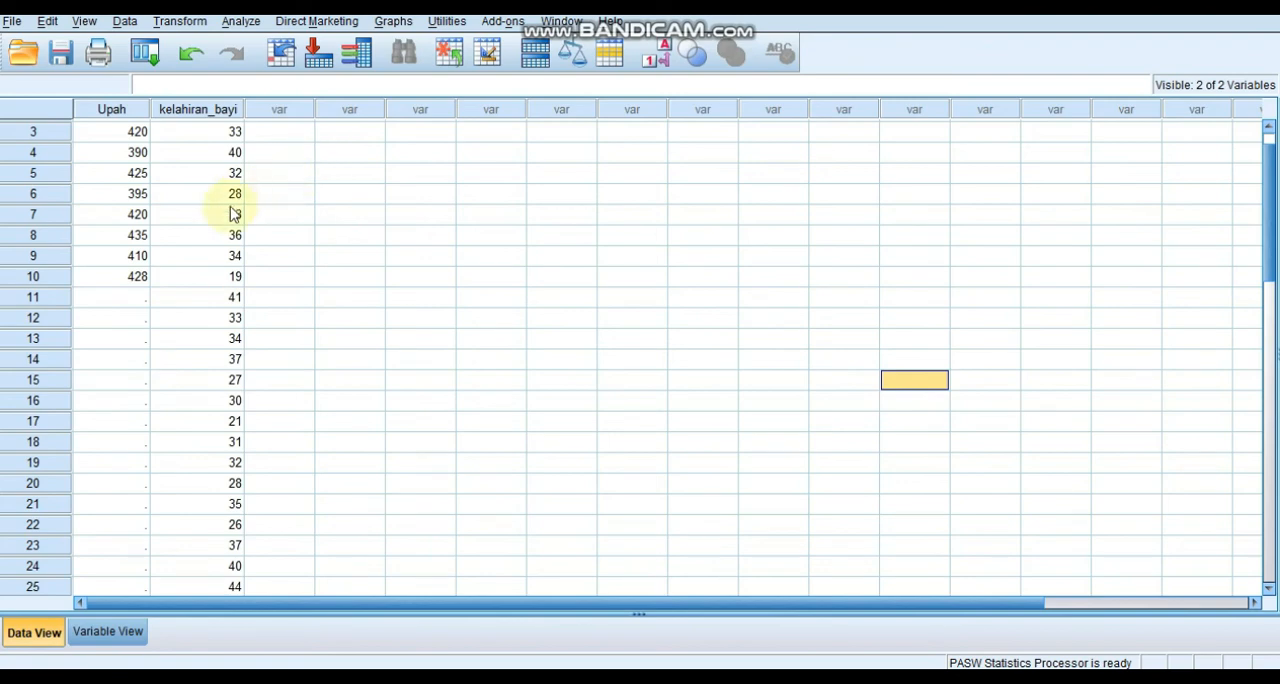
pyautogui.moveTo(1274, 236)
pyautogui.mouseDown()
pyautogui.moveTo(1274, 366)
pyautogui.moveTo(1269, 211)
pyautogui.mouseUp()
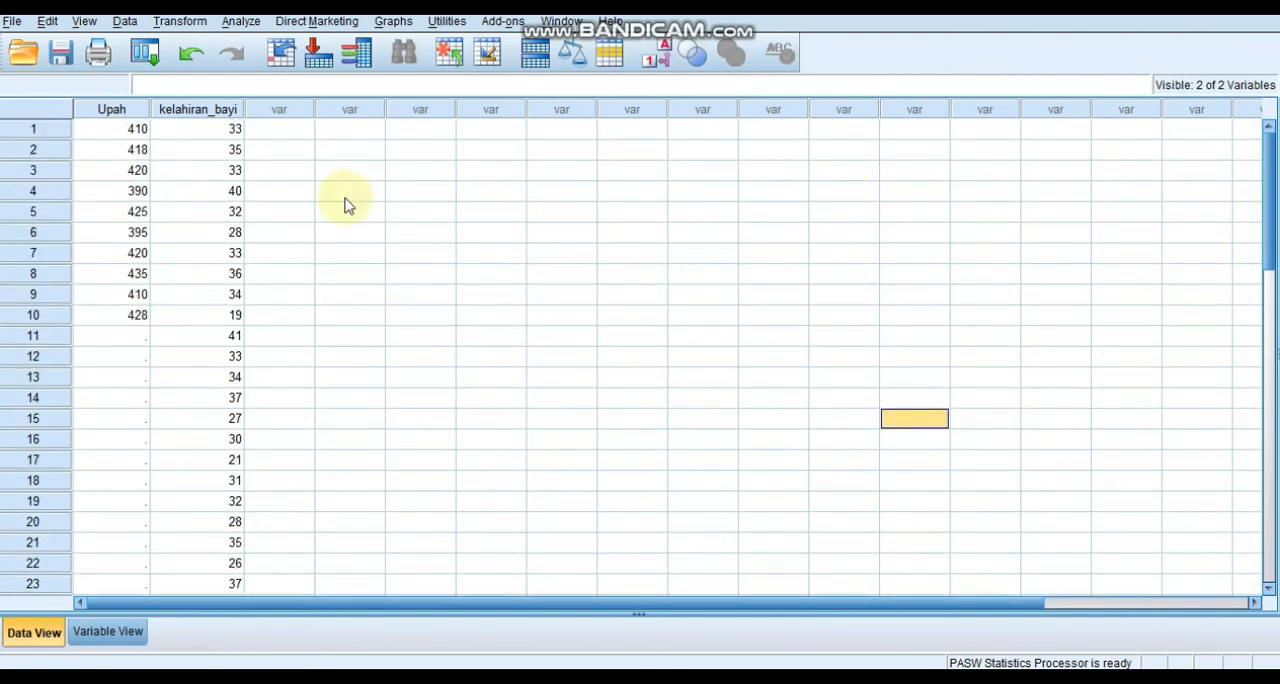
# Open a One-Sample T Test with kelahiran_bayi as the test variable and 32 as the test value.
pyautogui.click(234, 30)
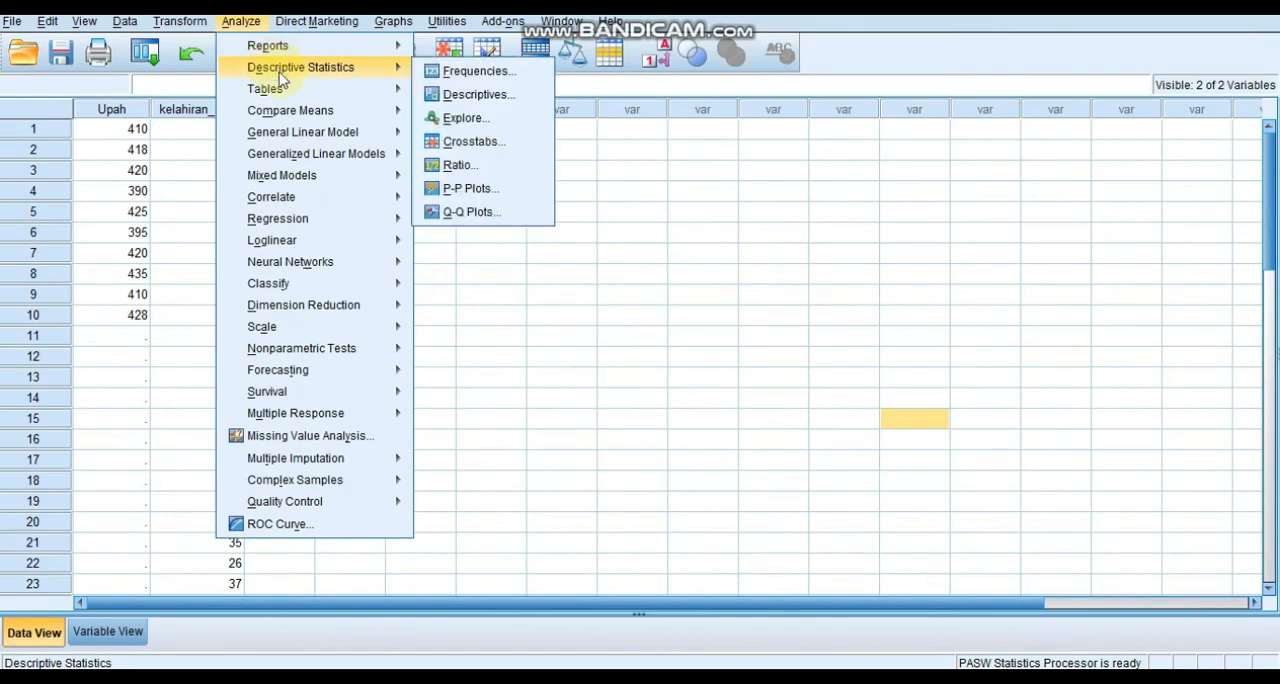
pyautogui.moveTo(308, 119)
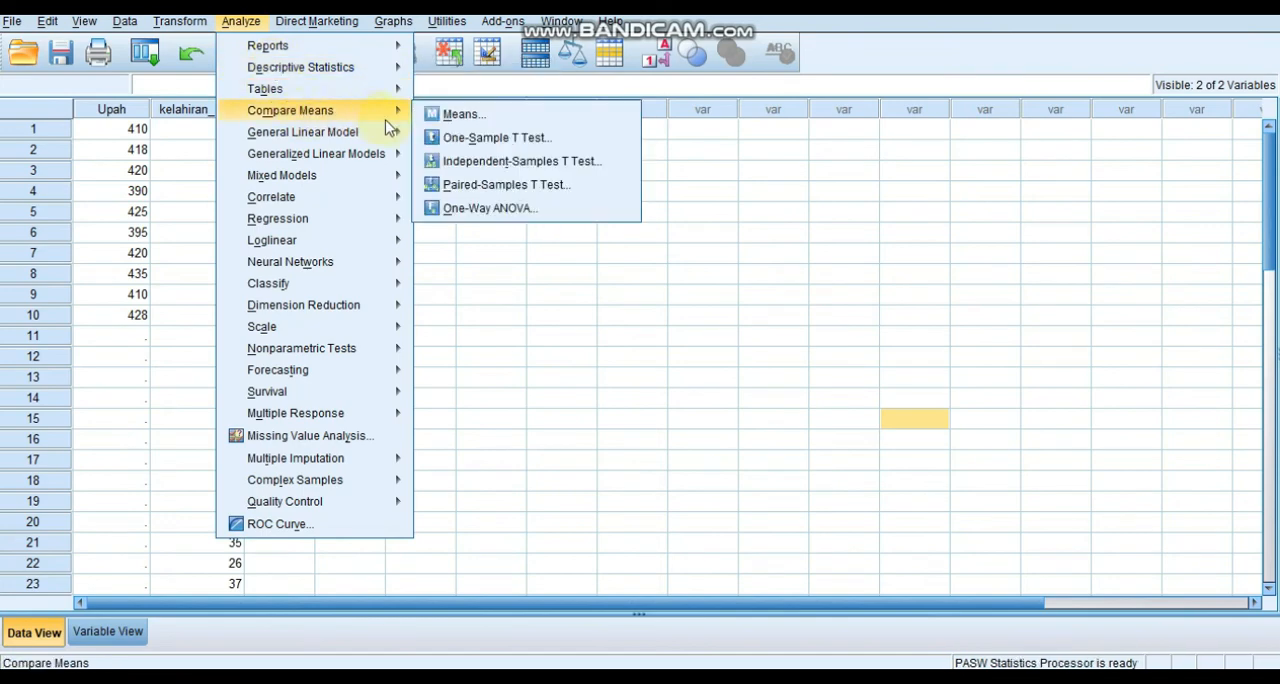
pyautogui.click(458, 138)
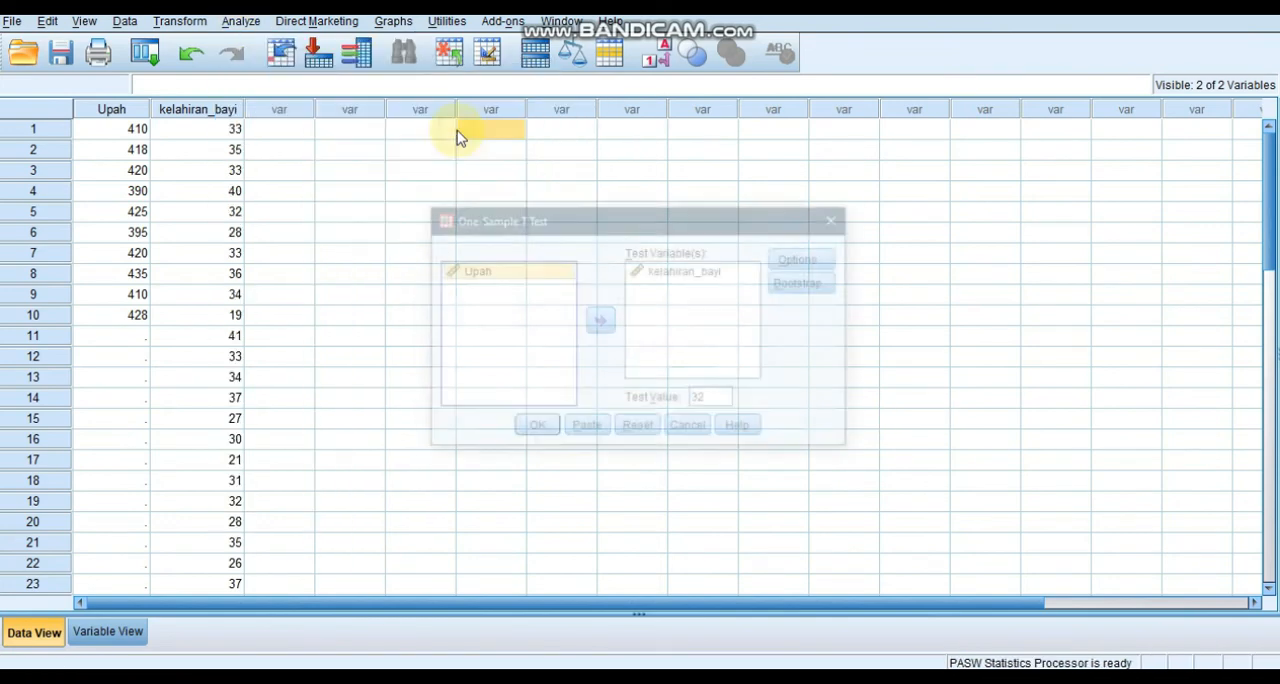
pyautogui.click(659, 281)
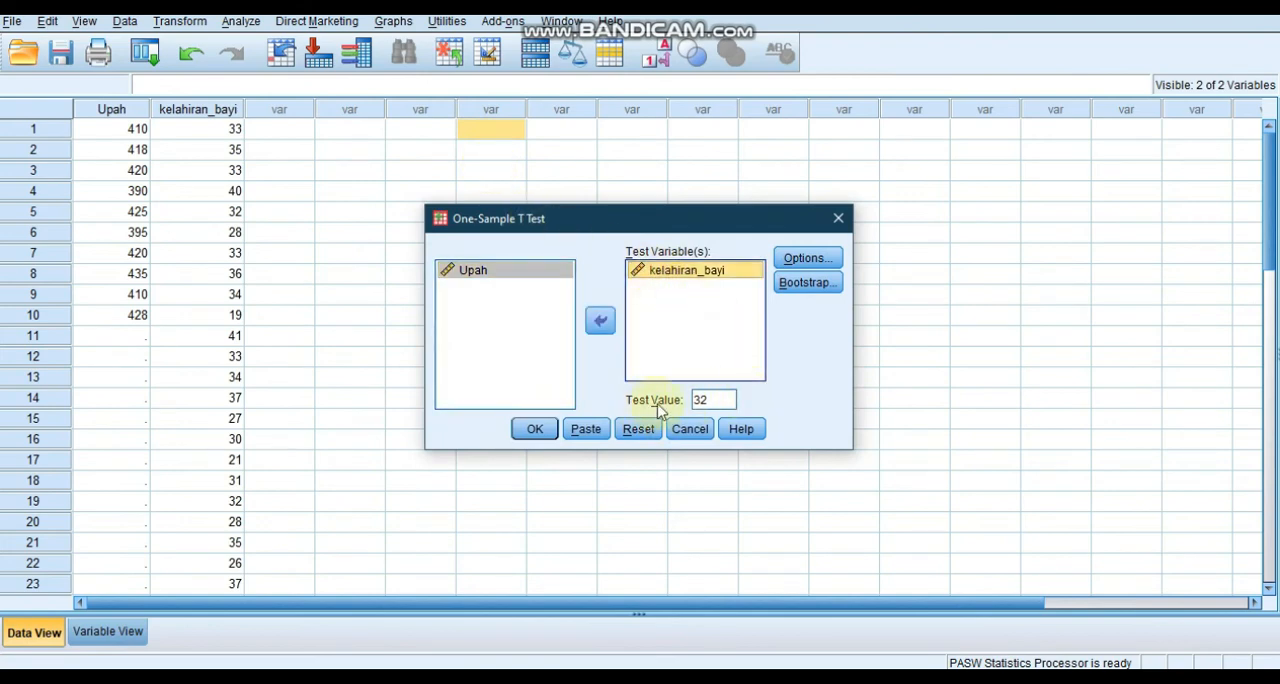
pyautogui.doubleClick(706, 401)
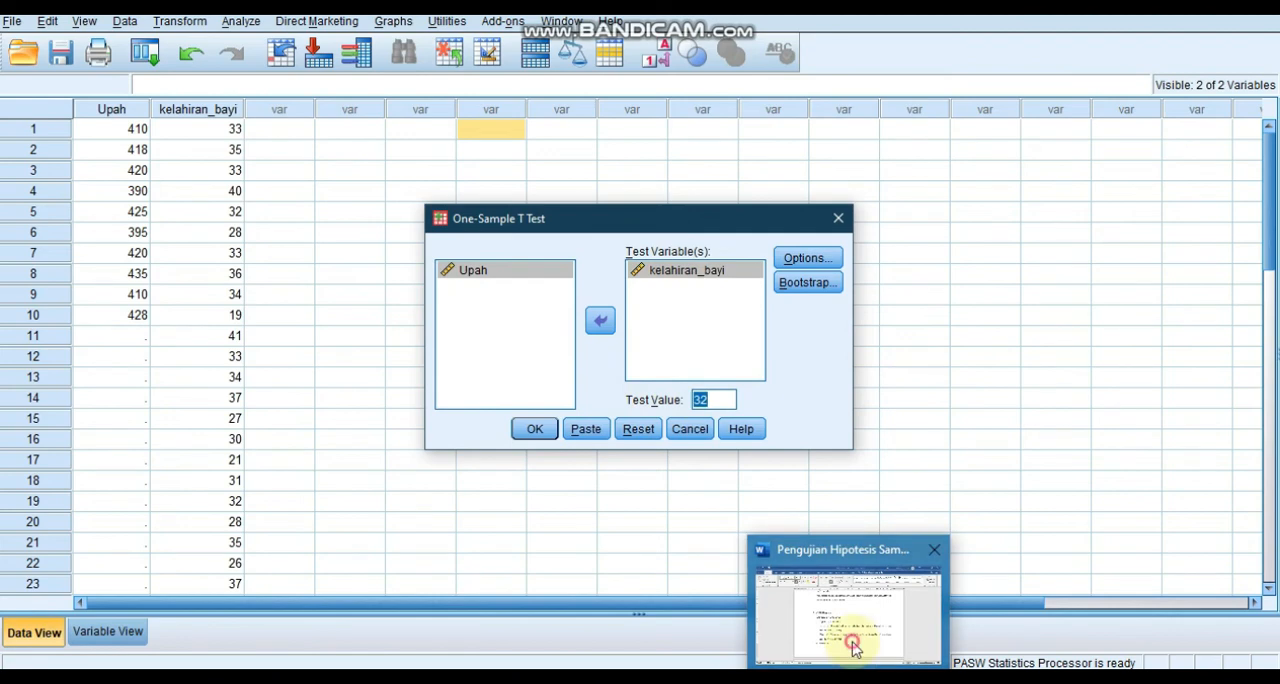
# Check the hypothesised mean of problem 2 in Word and return to the One-Sample T Test setup.
pyautogui.click(851, 647)
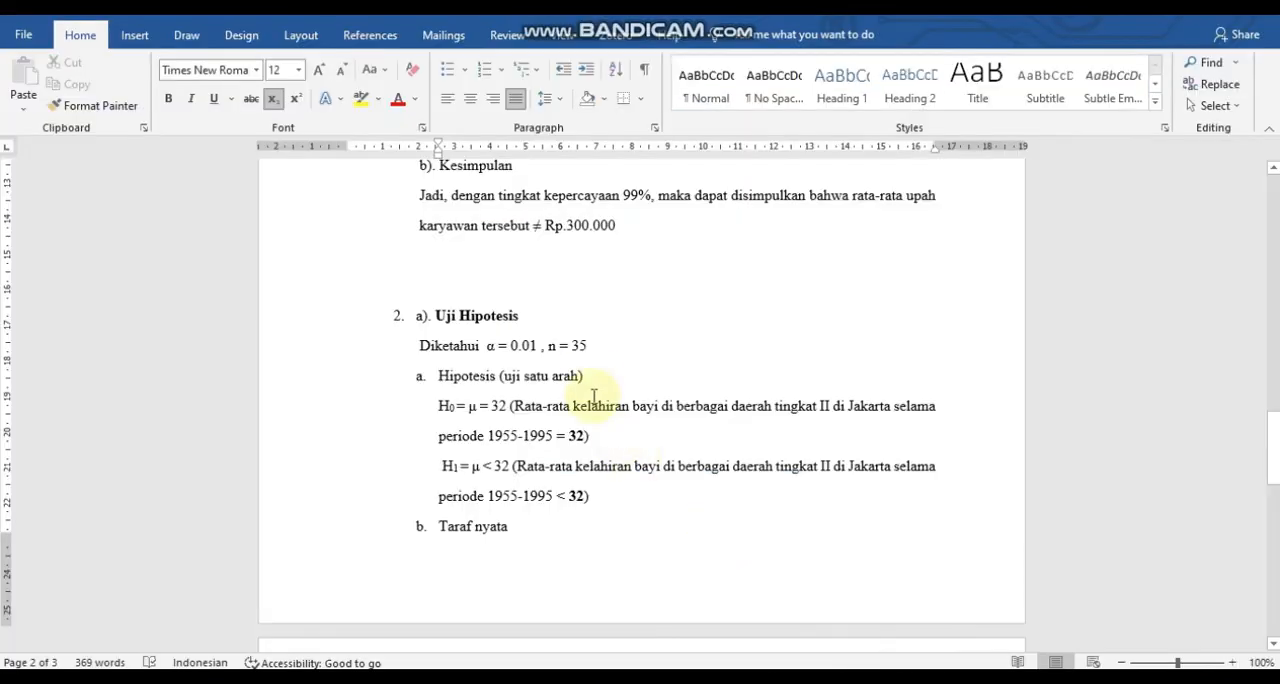
pyautogui.click(808, 650)
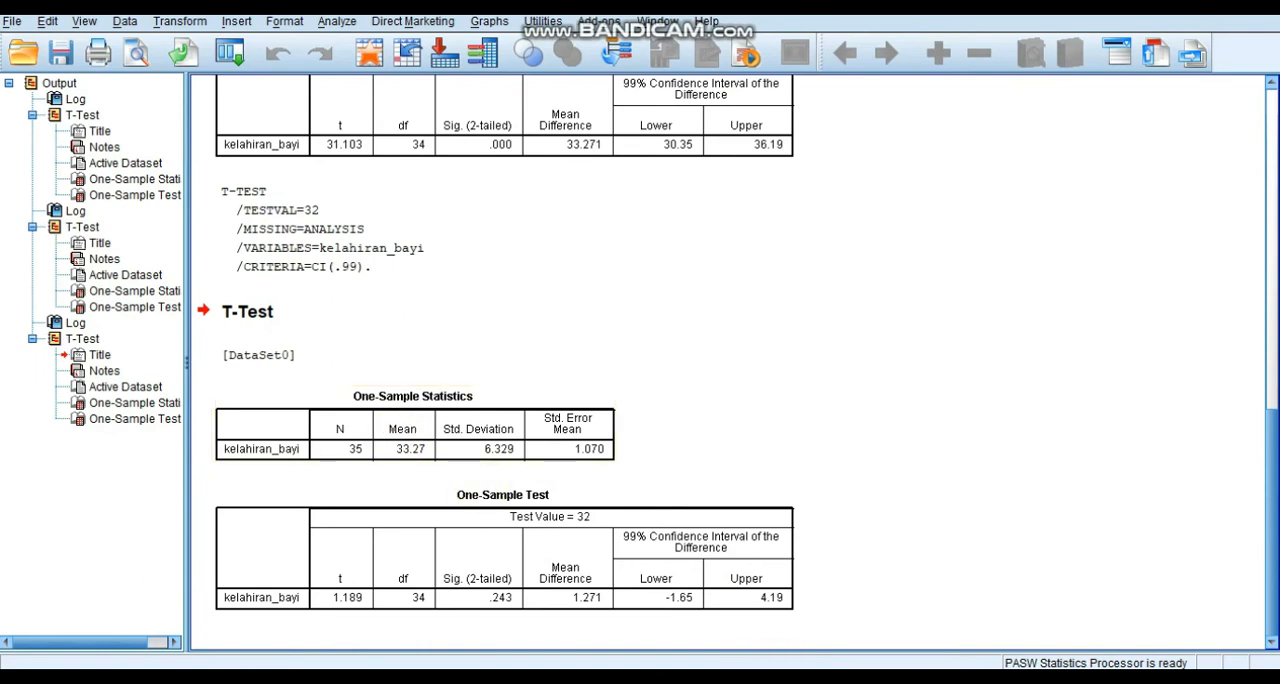
pyautogui.moveTo(808, 660)
pyautogui.click(700, 633)
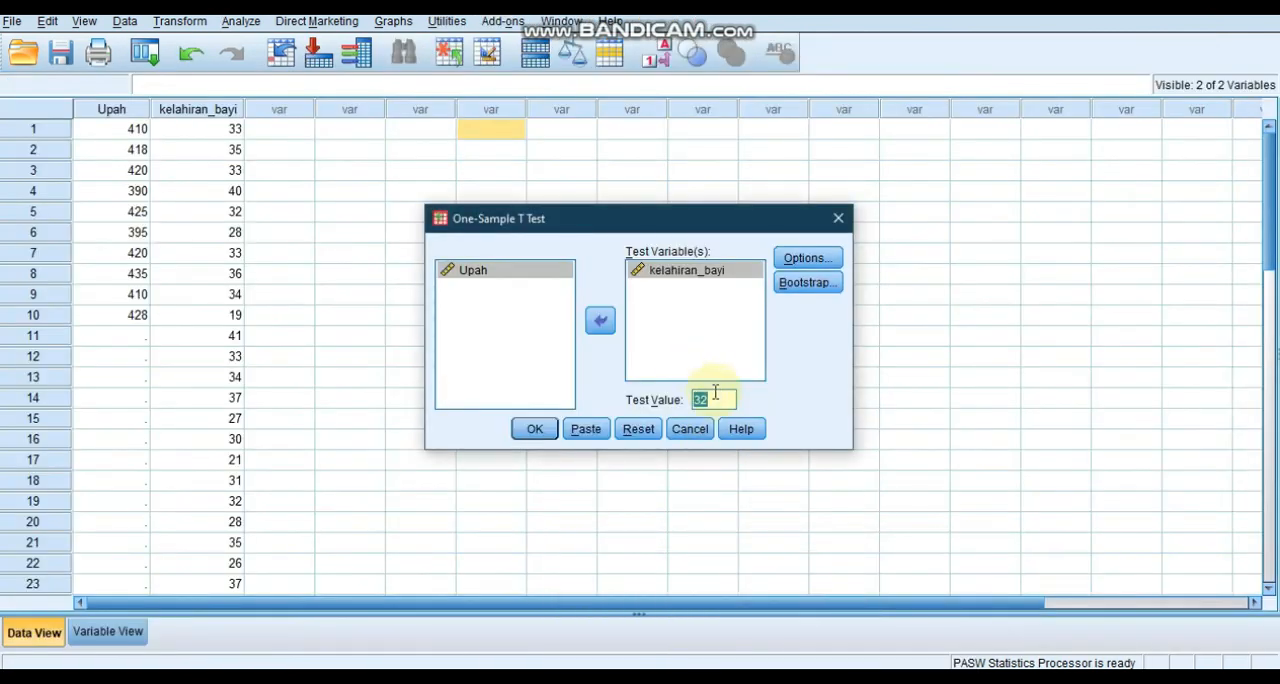
# Keep the confidence interval at 99% with cases excluded analysis by analysis, and run the t test.
pyautogui.click(815, 260)
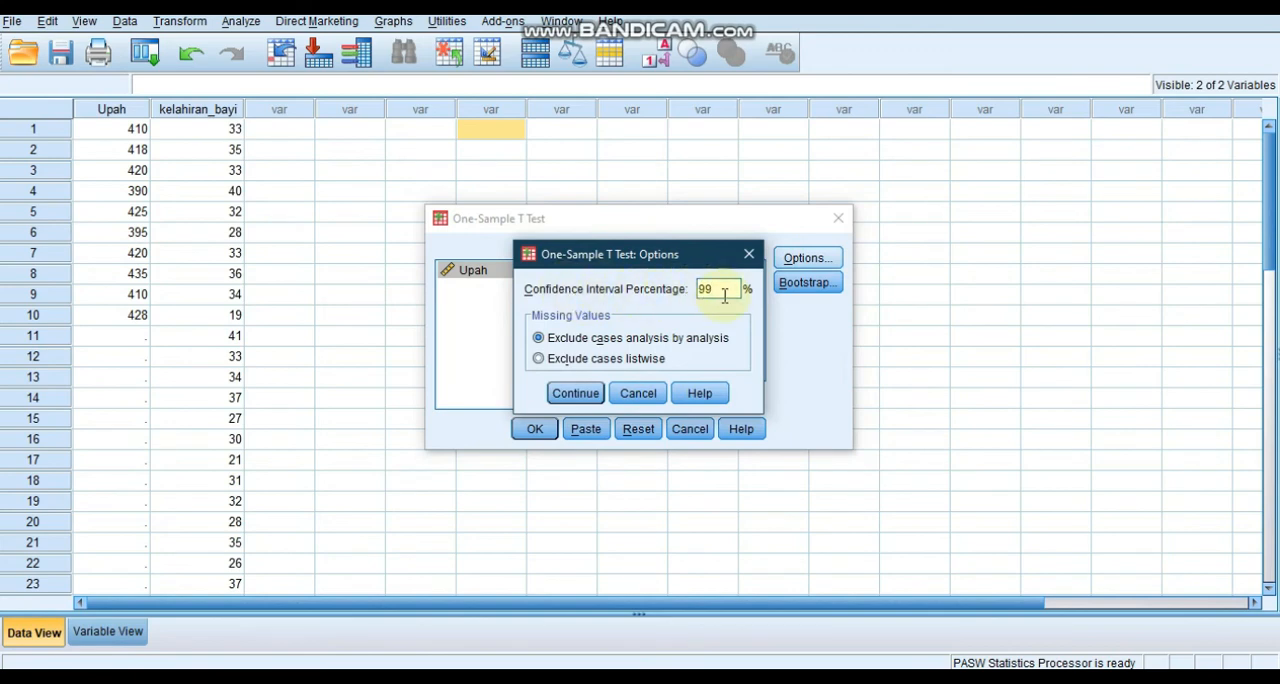
pyautogui.click(574, 396)
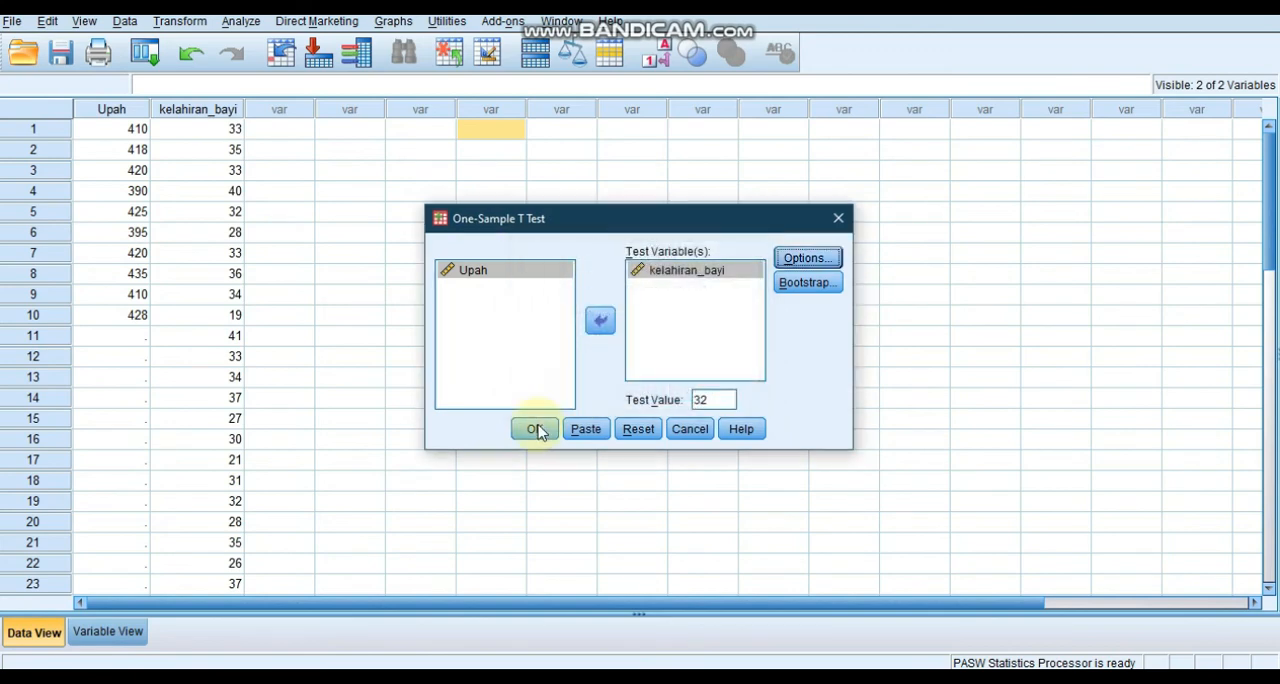
pyautogui.click(537, 429)
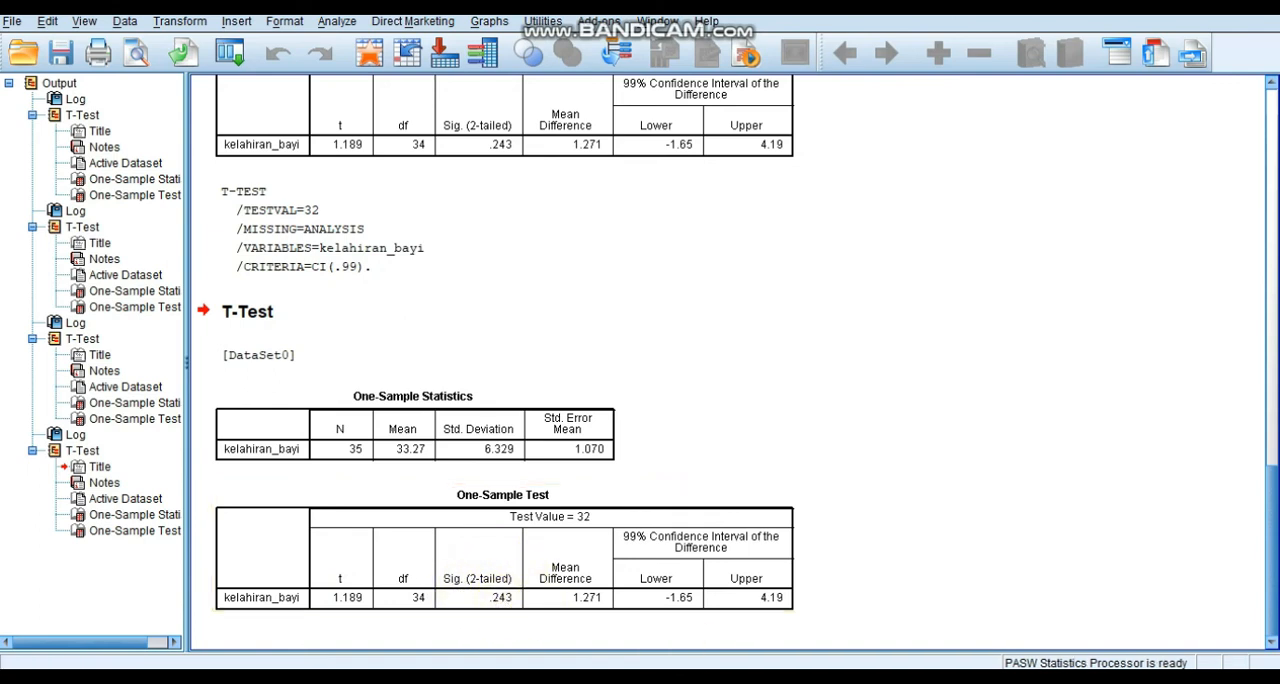
# Return to Word and shorten the P Value under Statistik uji of problem 2 to 0.243.
pyautogui.click(878, 624)
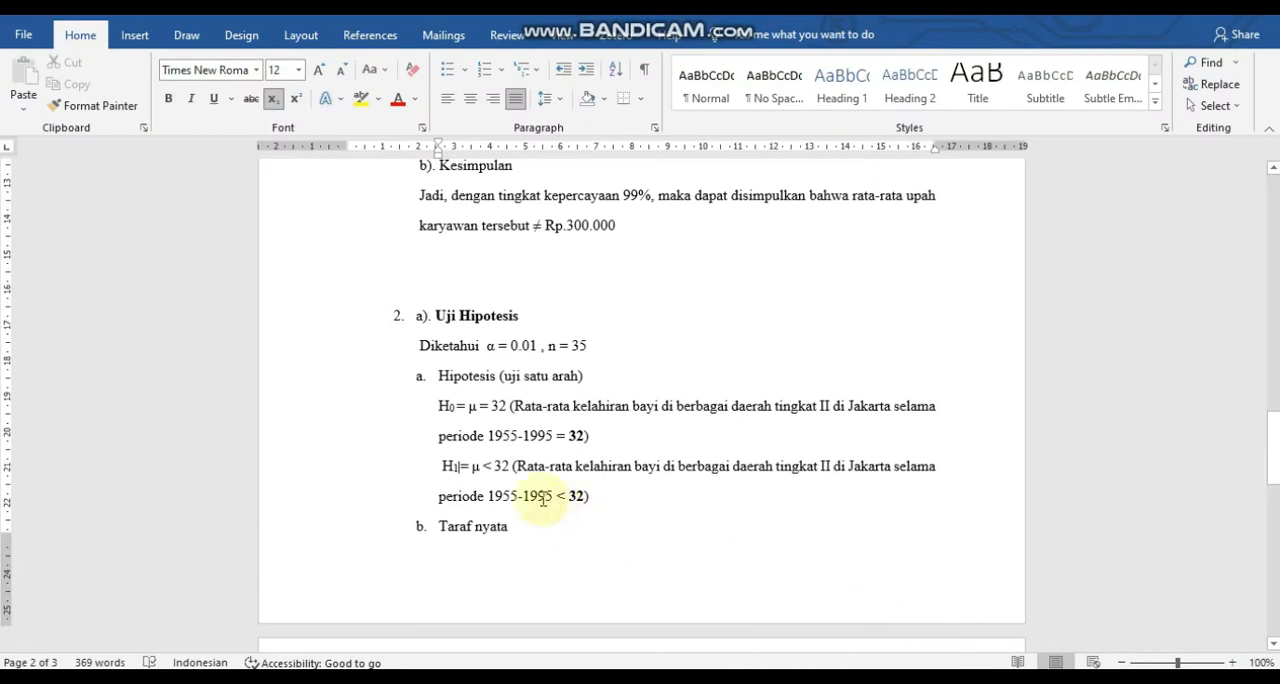
pyautogui.click(1273, 542)
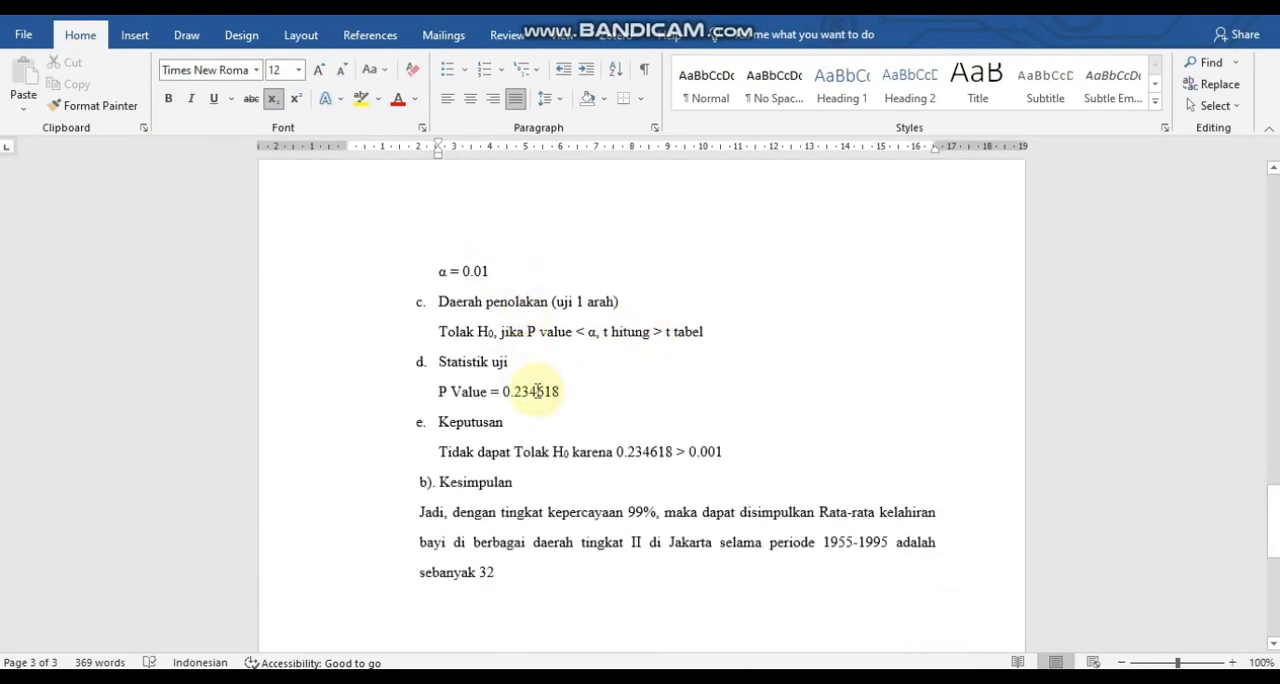
pyautogui.click(564, 391)
pyautogui.press('BackSpace')
pyautogui.press('BackSpace')
pyautogui.press('BackSpace')
pyautogui.press('BackSpace')
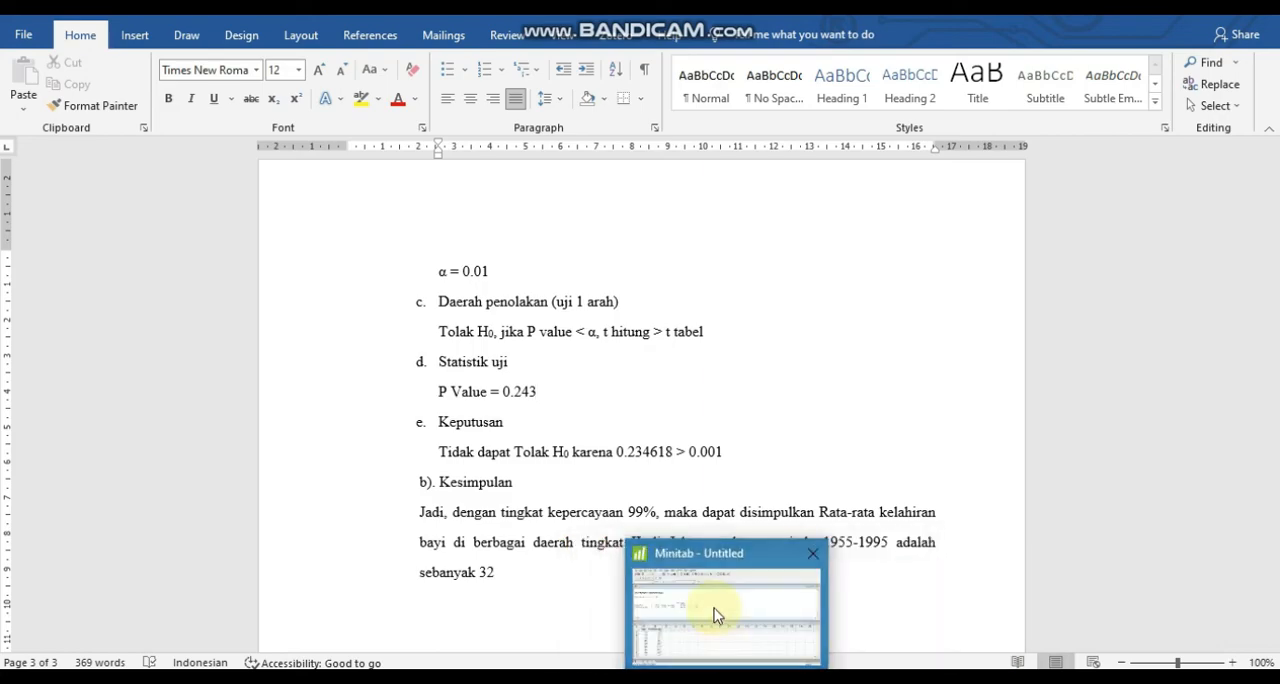
# Switch to Minitab and open a 1-Sample t test on 'kelahiran bayi' with a hypothesized mean of 32.
pyautogui.click(717, 622)
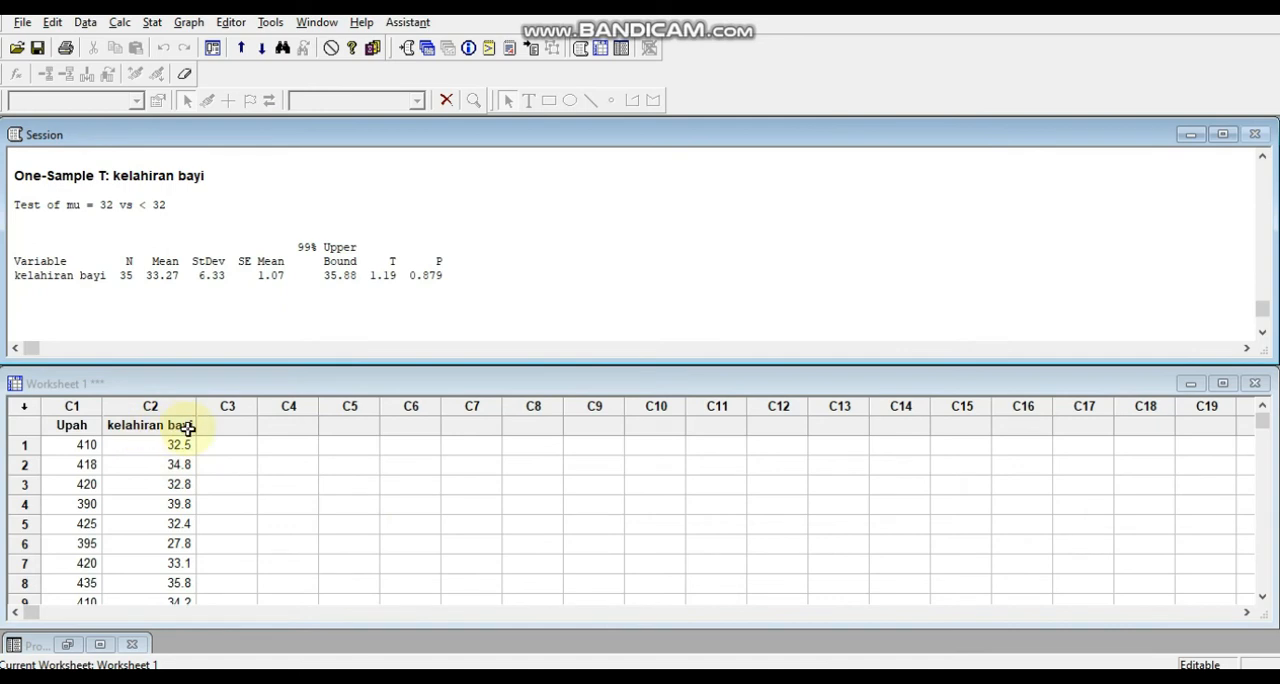
pyautogui.click(154, 23)
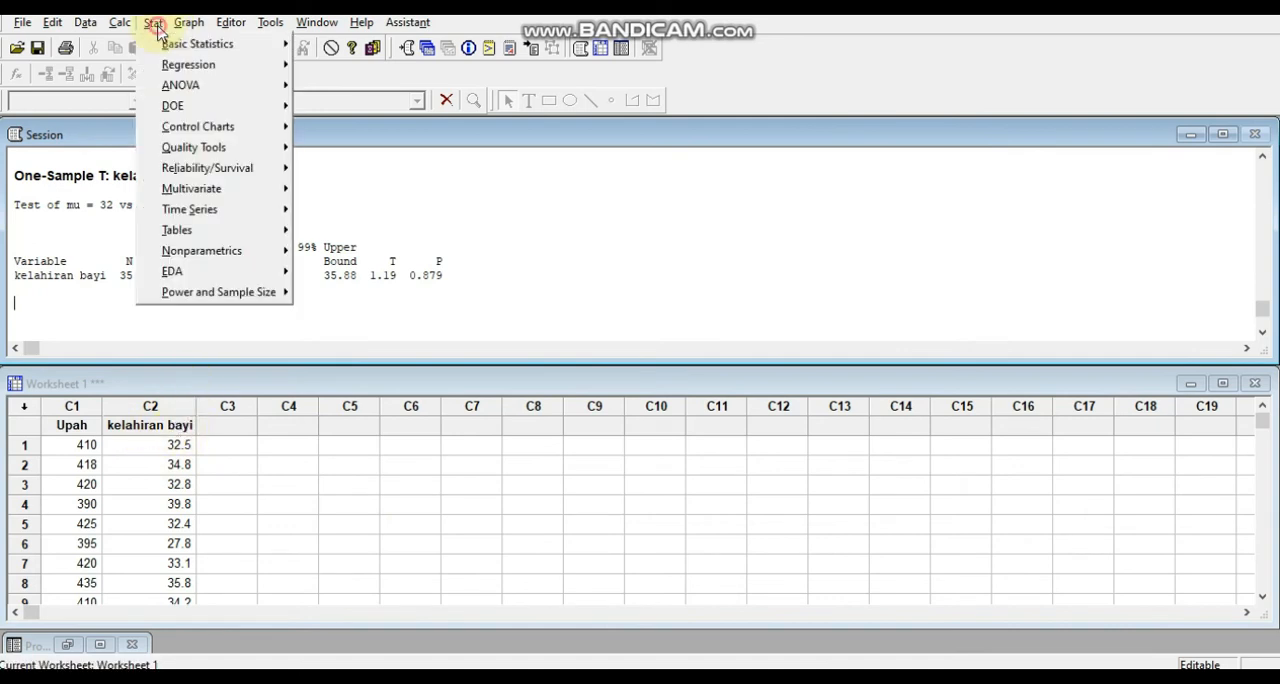
pyautogui.moveTo(167, 47)
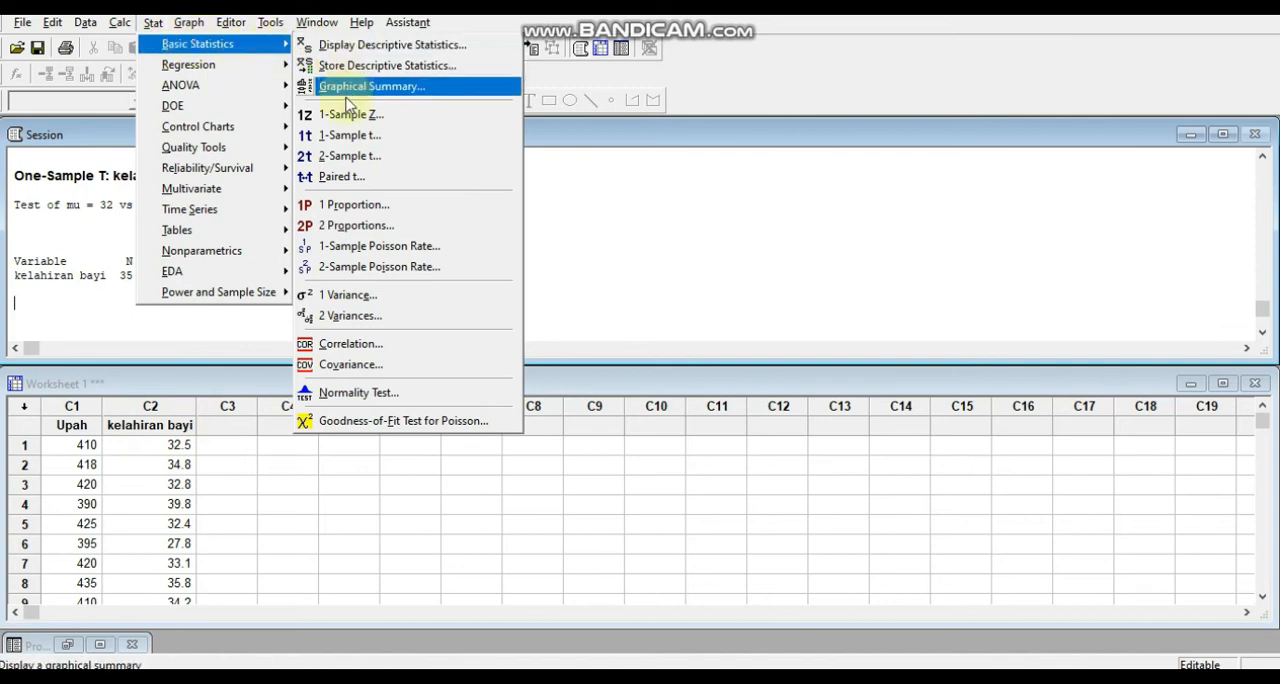
pyautogui.click(355, 138)
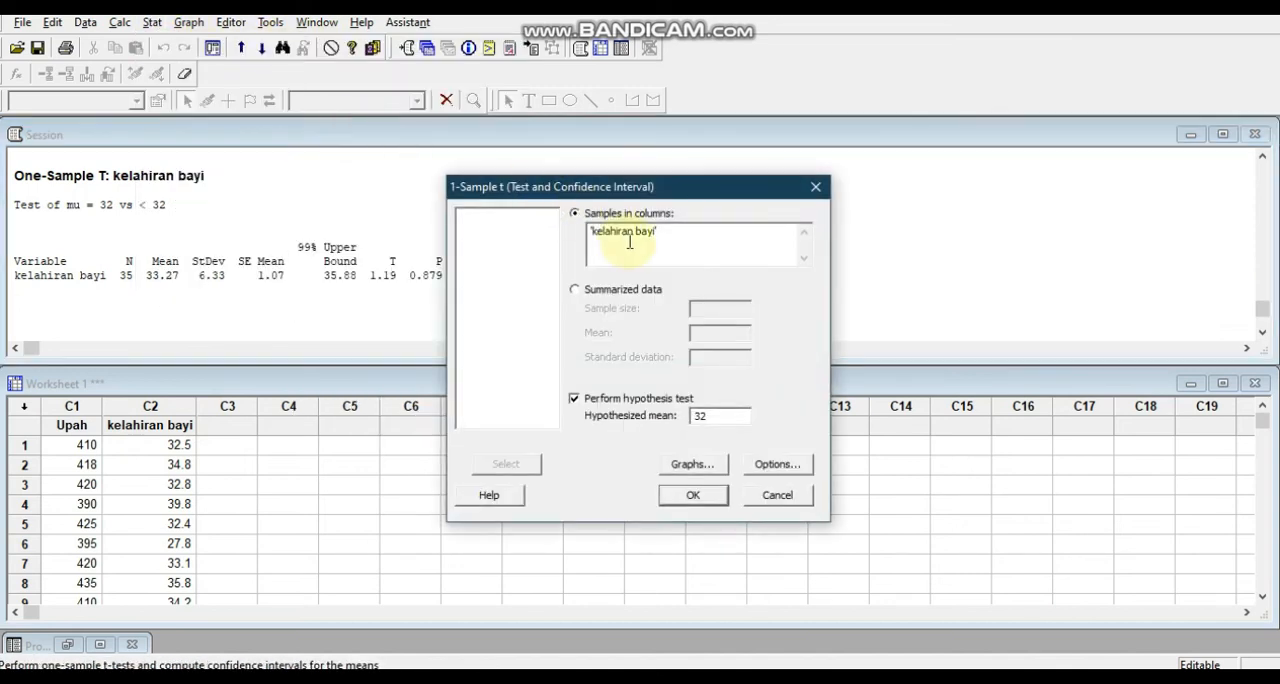
pyautogui.click(628, 240)
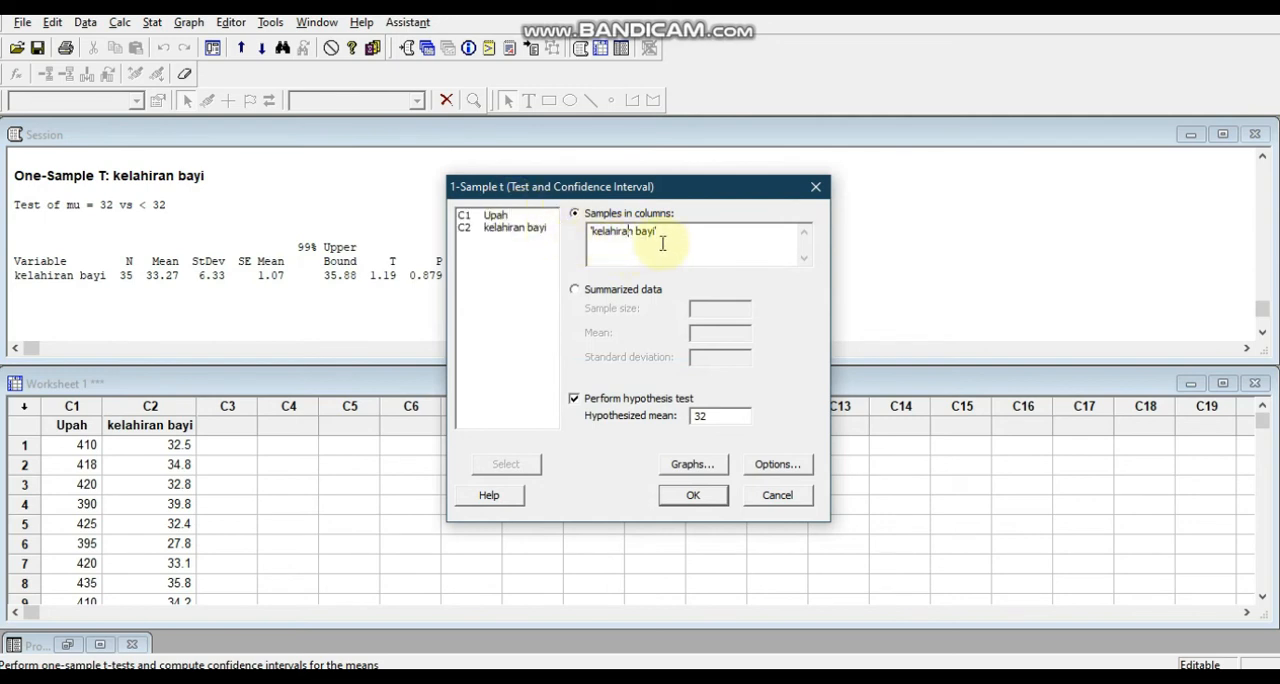
pyautogui.click(717, 416)
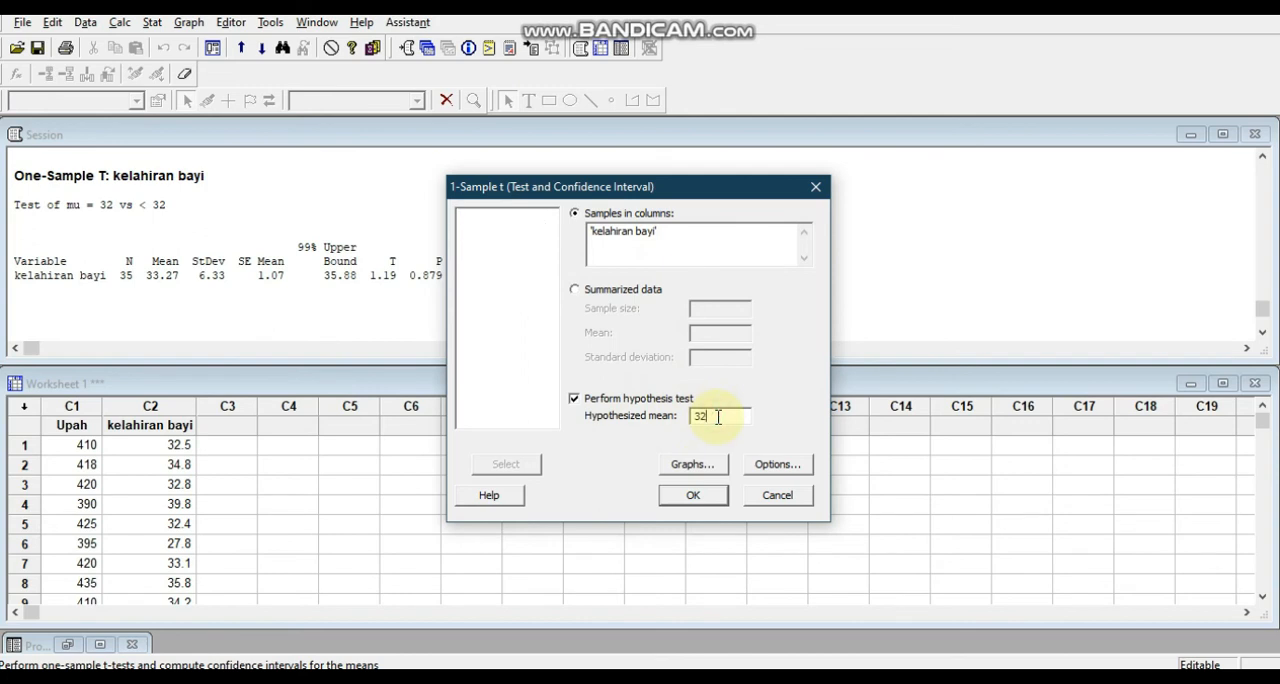
# Keep the confidence level at 99 and the alternative as less than, and run the t test.
pyautogui.click(768, 466)
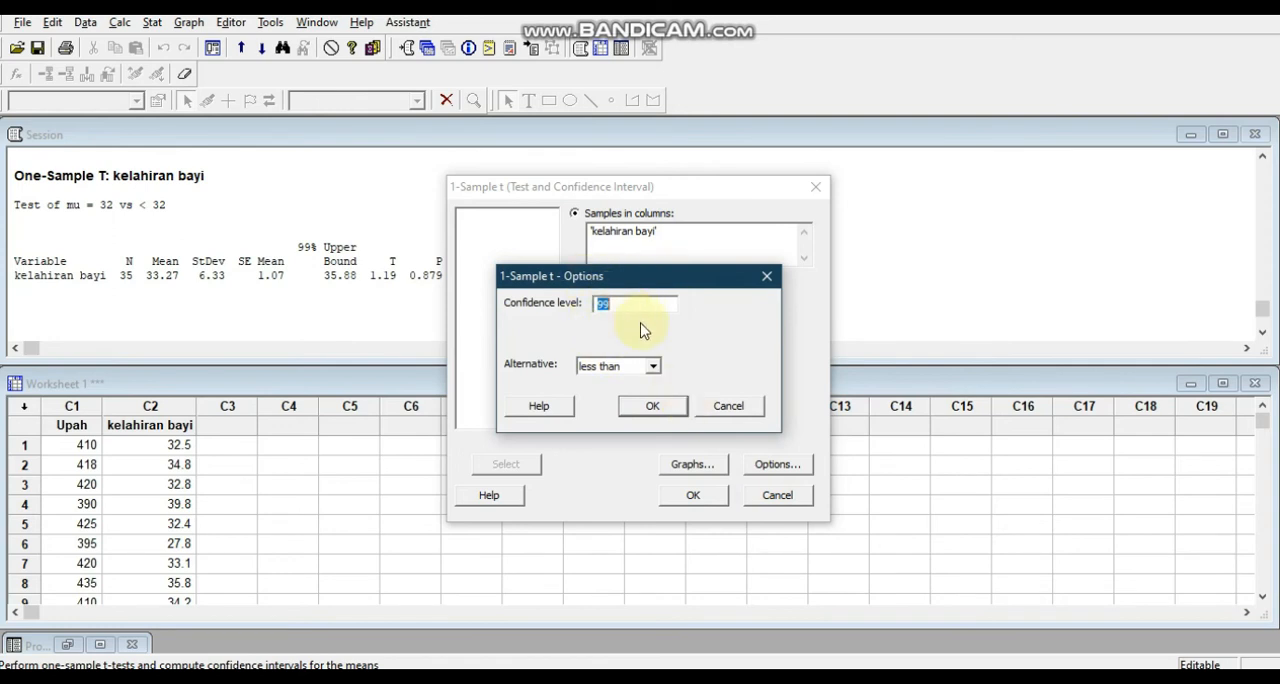
pyautogui.click(652, 367)
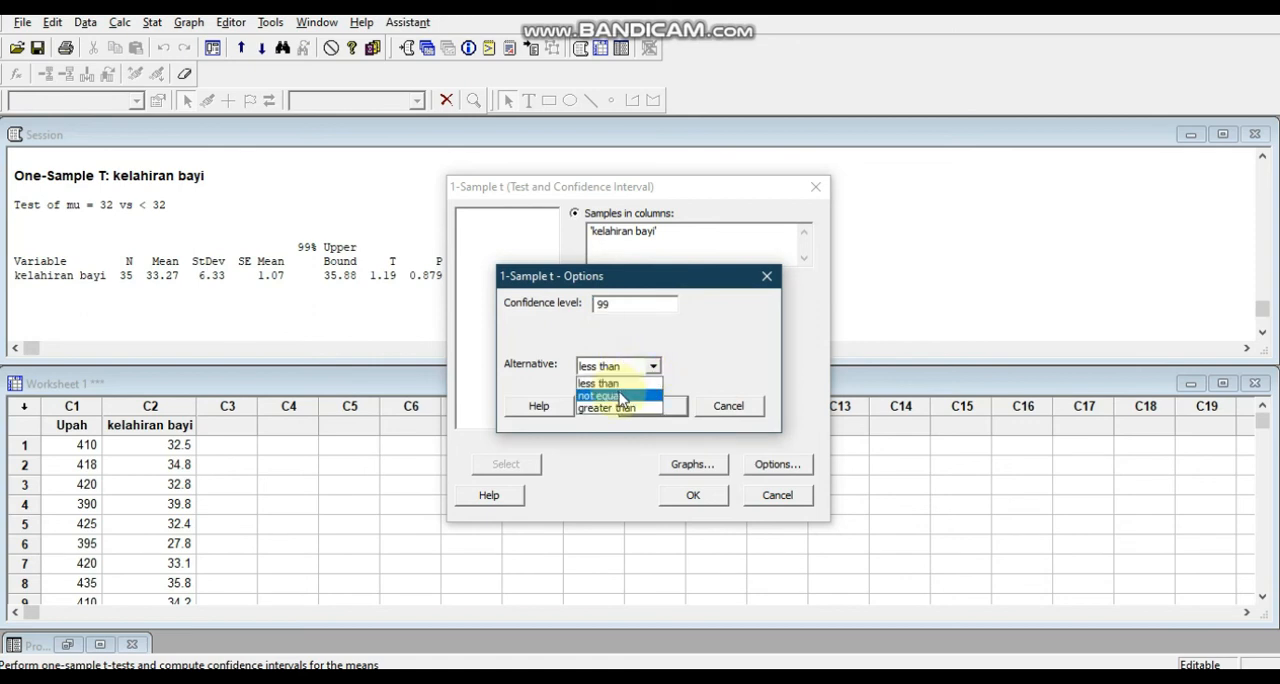
pyautogui.click(619, 386)
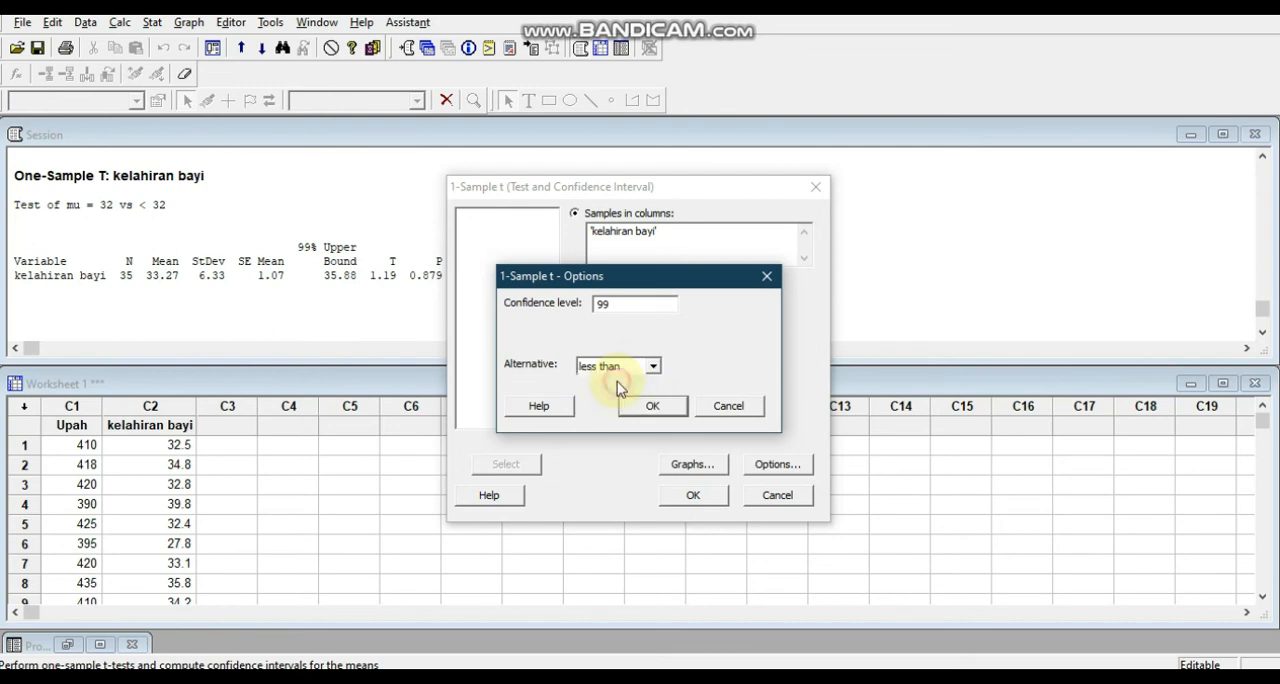
pyautogui.click(643, 406)
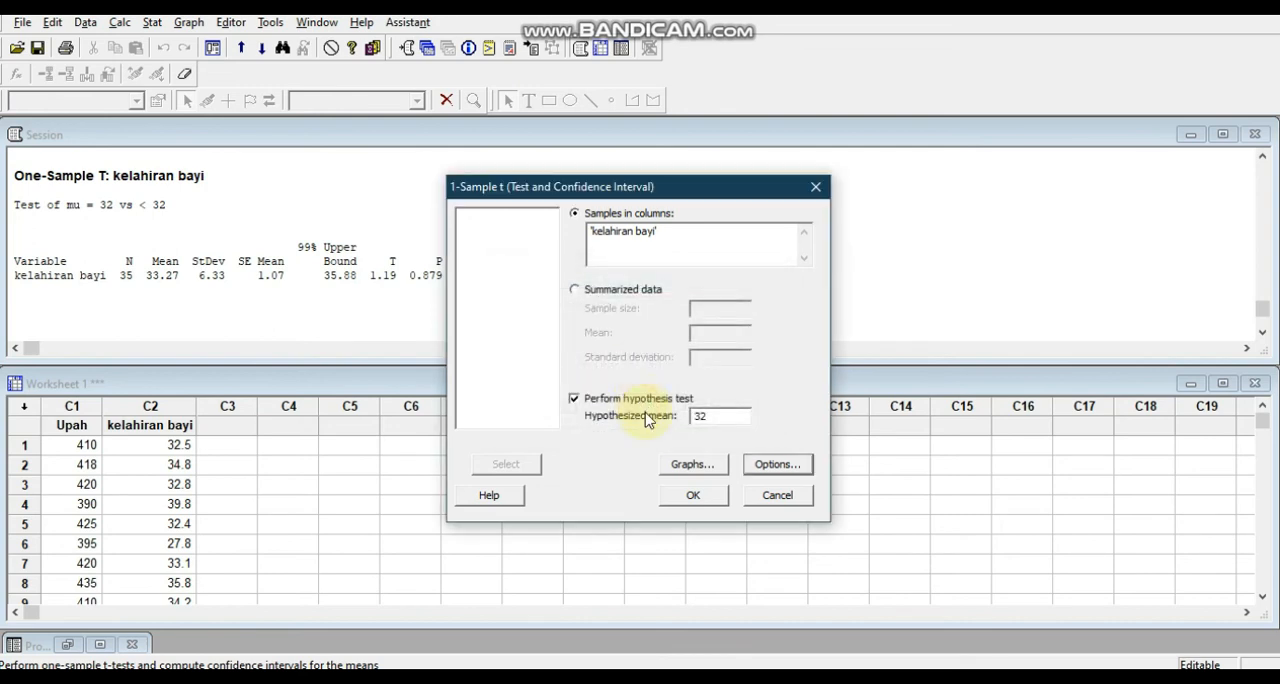
pyautogui.click(688, 497)
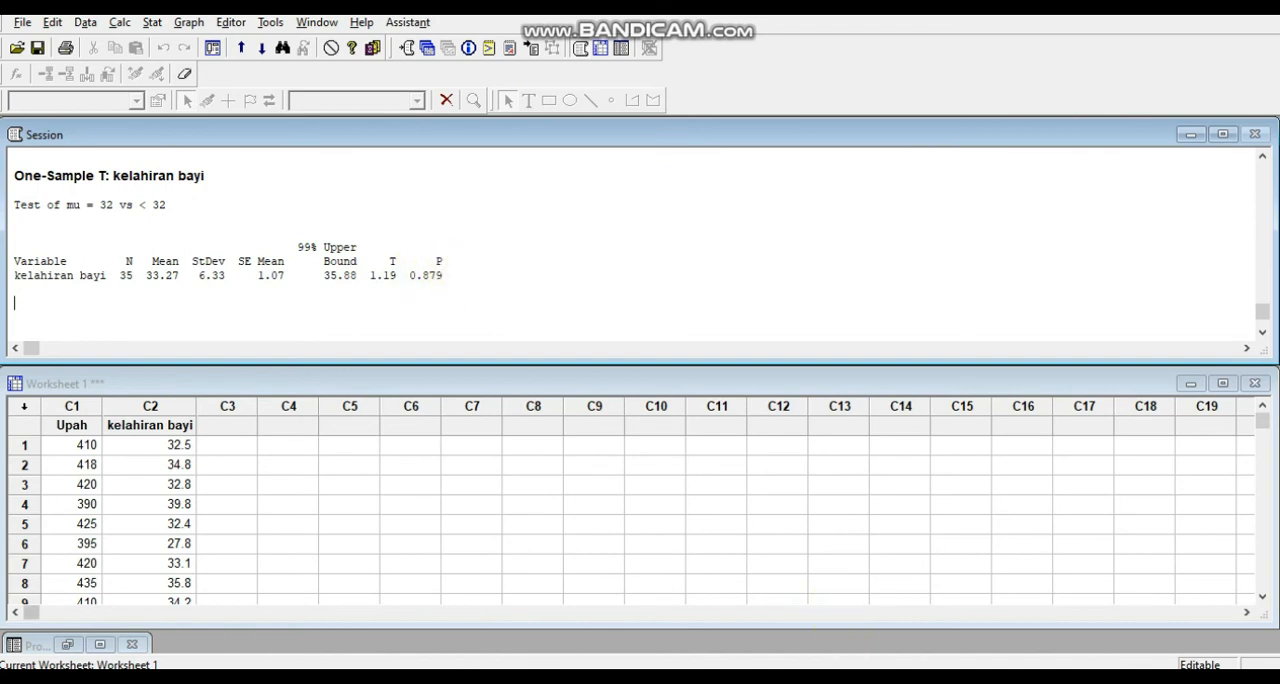
# Return to Word and shorten the P value in the Keputusan line of problem 2 to 0.243.
pyautogui.click(858, 612)
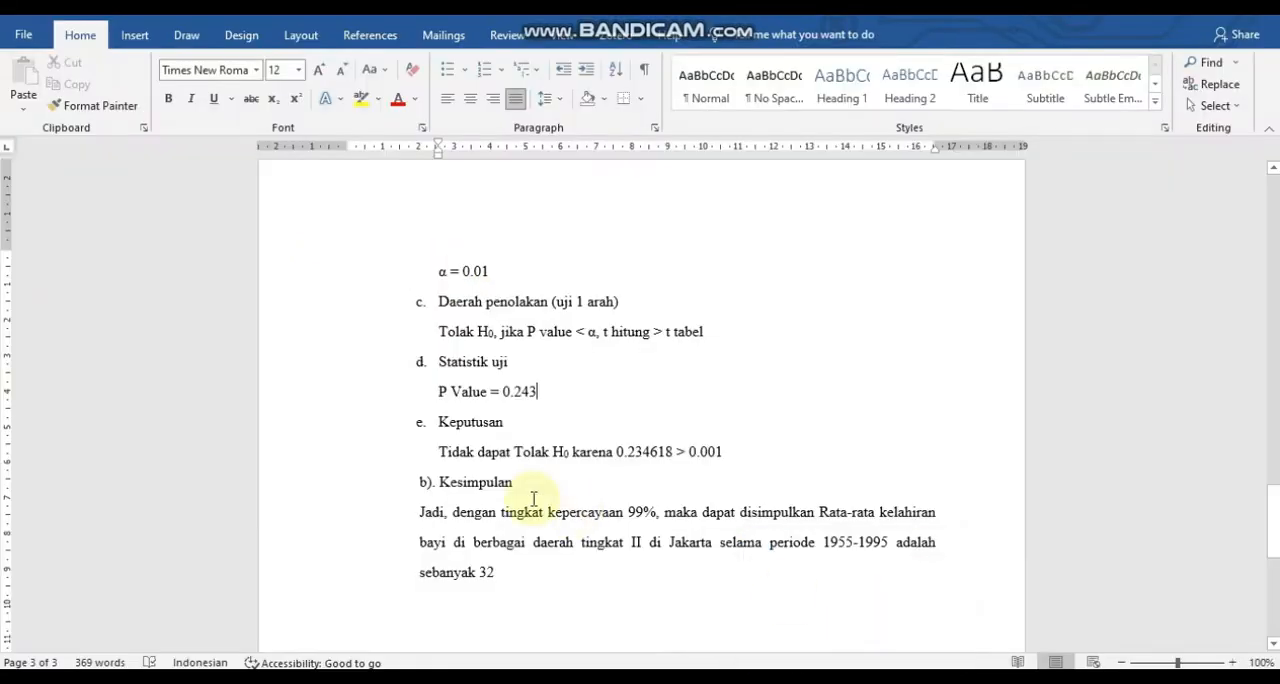
pyautogui.click(673, 453)
pyautogui.press('BackSpace')
pyautogui.press('BackSpace')
pyautogui.press('BackSpace')
pyautogui.press('BackSpace')
pyautogui.press('BackSpace')
pyautogui.write('43')
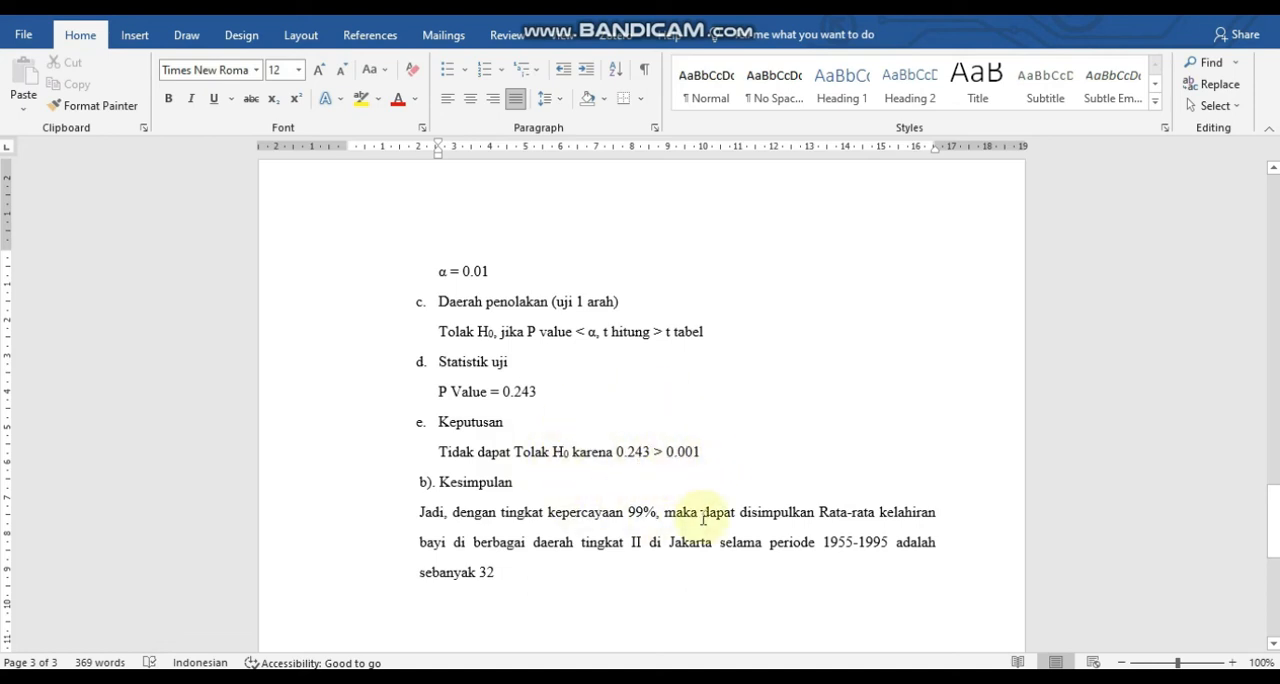
# Switch to the data workbook in Excel and label the kelahiran bayi average in D38 as "rata-rata".
pyautogui.moveTo(808, 677)
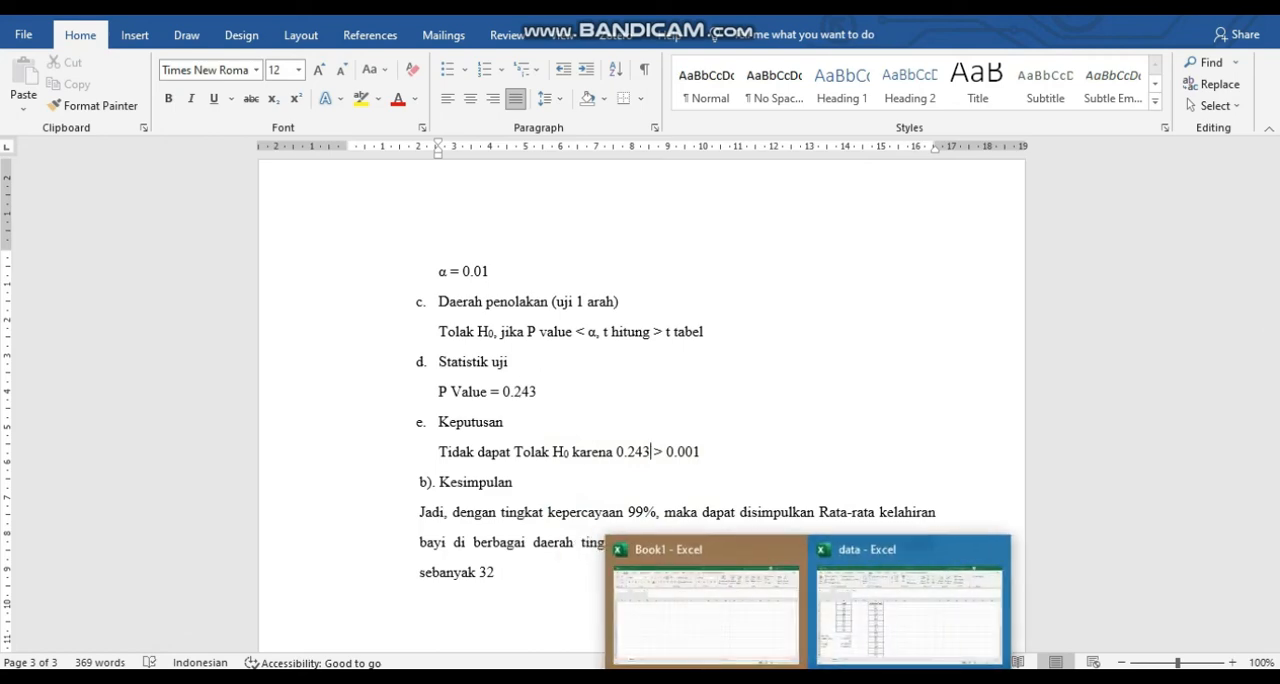
pyautogui.click(857, 622)
pyautogui.moveTo(1268, 394); pyautogui.dragTo(1103, 588)
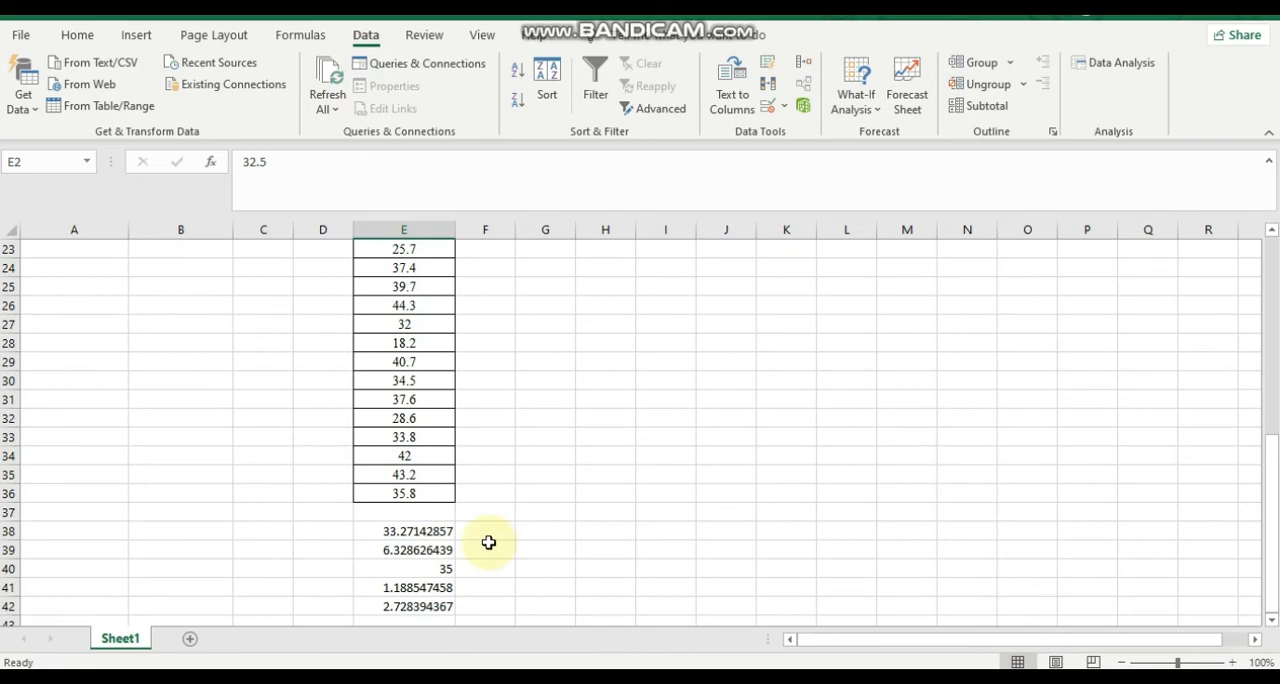
pyautogui.click(420, 531)
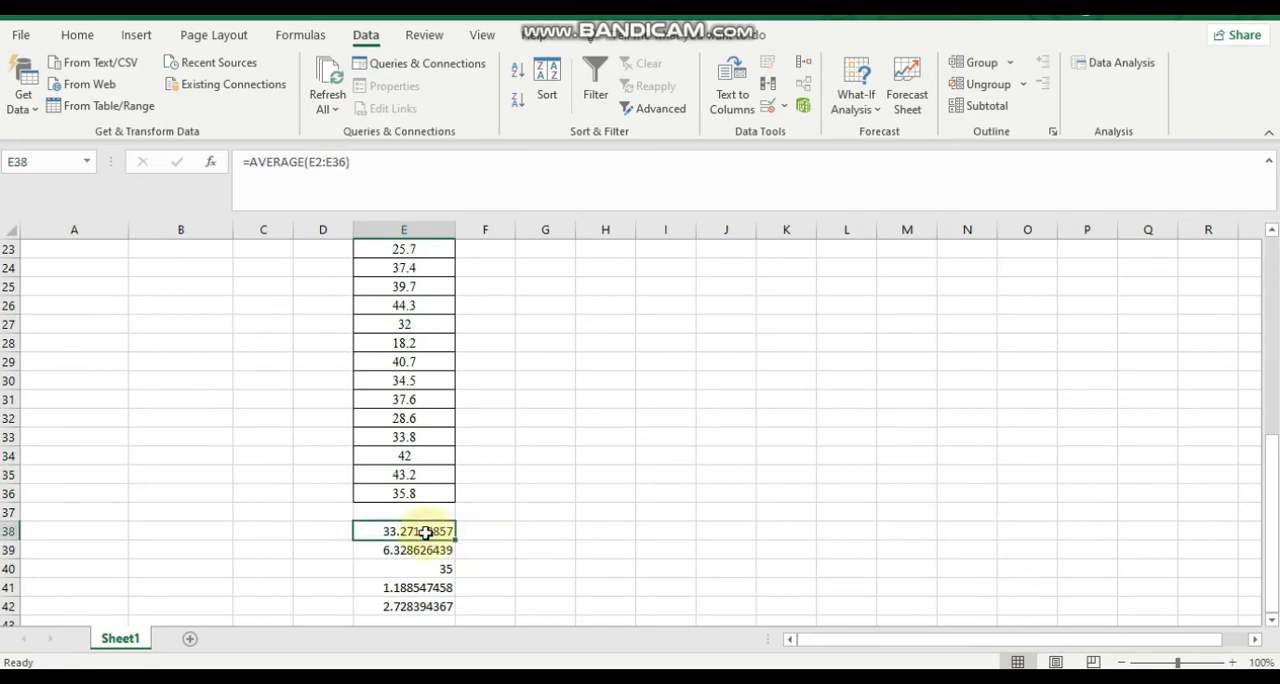
pyautogui.click(333, 530)
pyautogui.write('rata-rata')
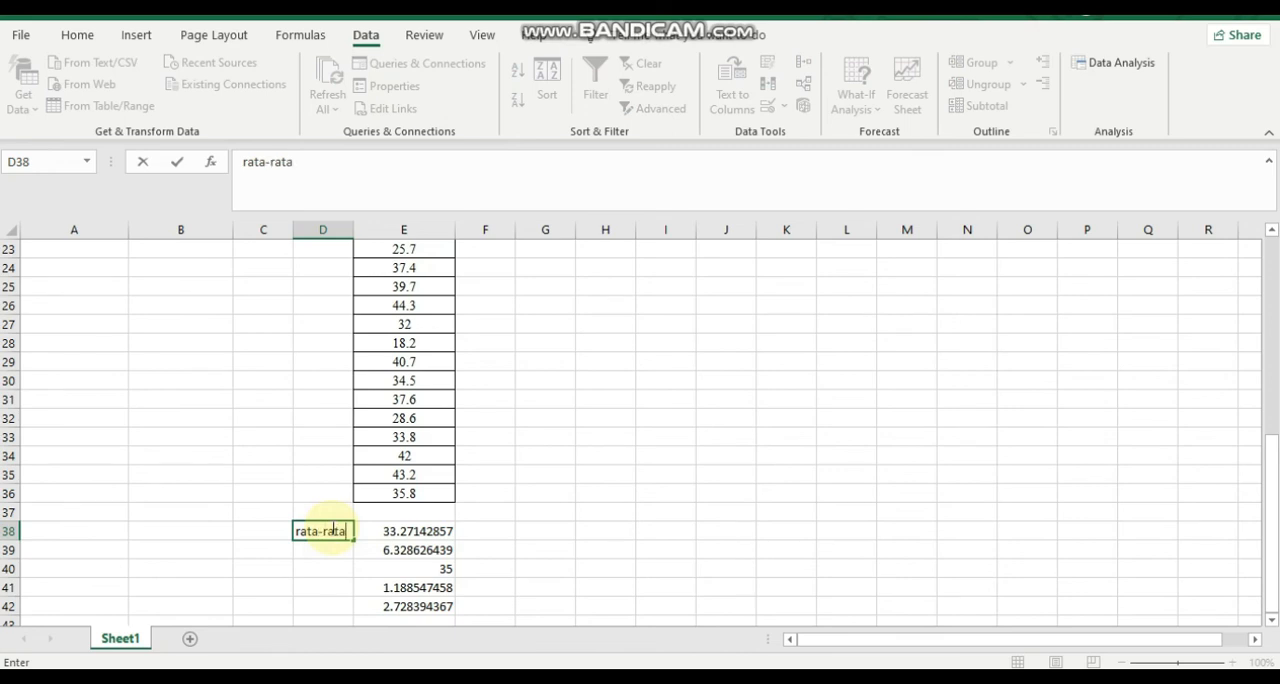
pyautogui.press('Return')
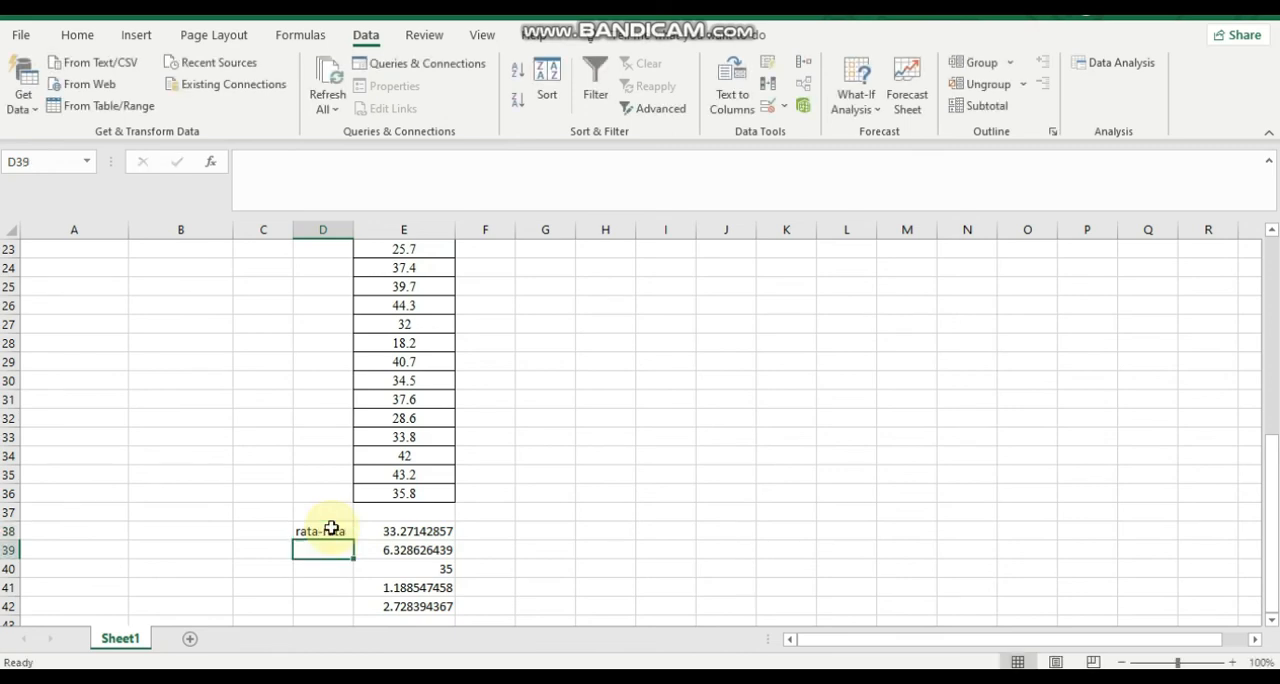
# Label the standard deviation in D39 as "standar deviasi", correcting the misspelled first word.
pyautogui.write('tandar de')
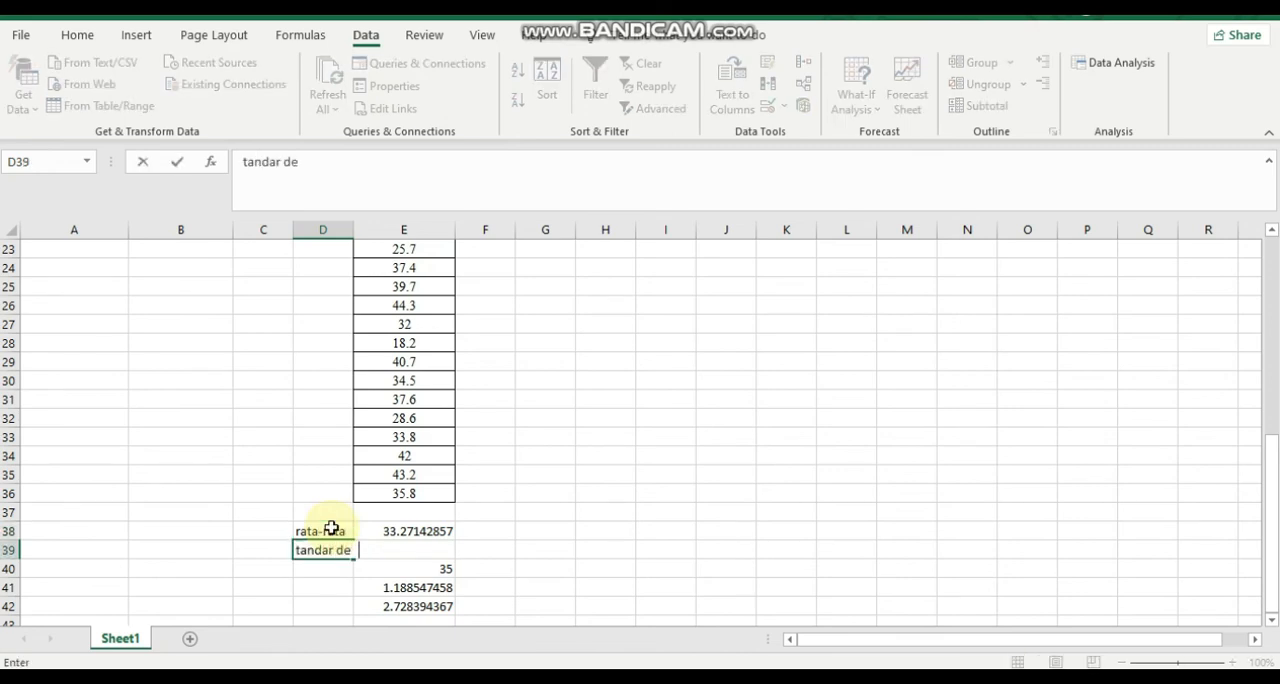
pyautogui.write('vias')
pyautogui.press('BackSpace')
pyautogui.press('BackSpace')
pyautogui.press('BackSpace')
pyautogui.press('BackSpace')
pyautogui.press('BackSpace')
pyautogui.press('BackSpace')
pyautogui.press('BackSpace')
pyautogui.press('BackSpace')
pyautogui.press('BackSpace')
pyautogui.press('BackSpace')
pyautogui.press('BackSpace')
pyautogui.press('BackSpace')
pyautogui.write('s')
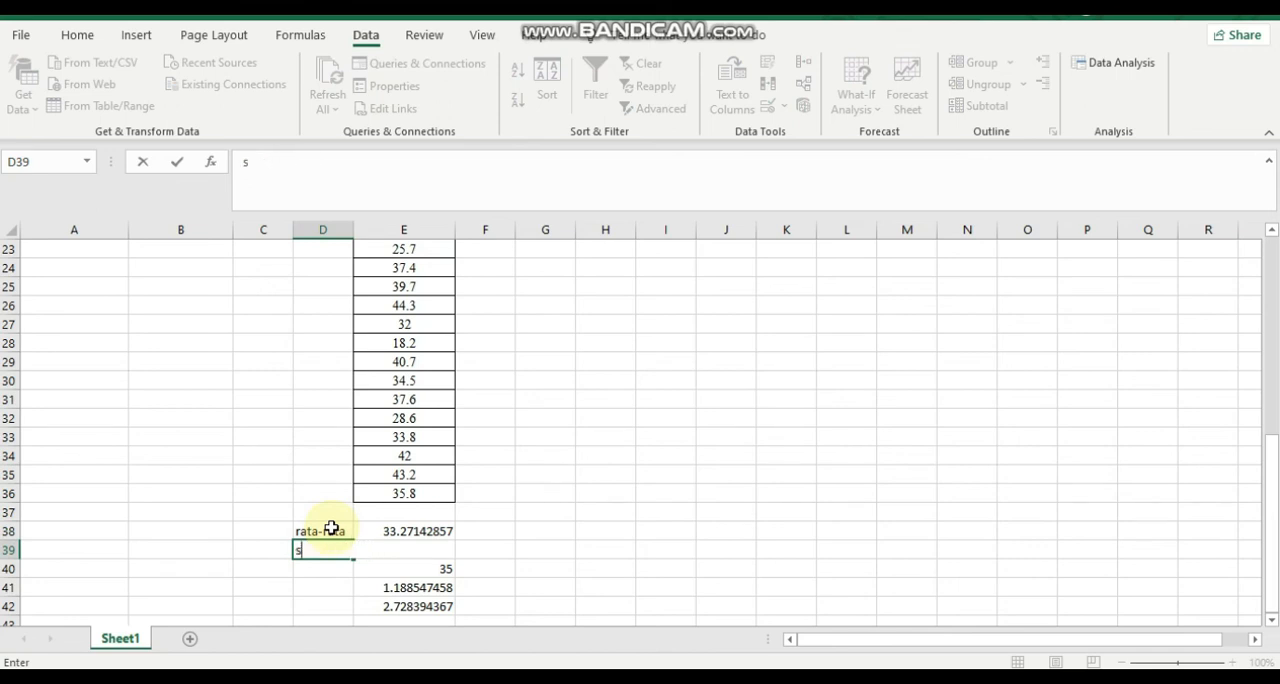
pyautogui.write('tandar deviasi')
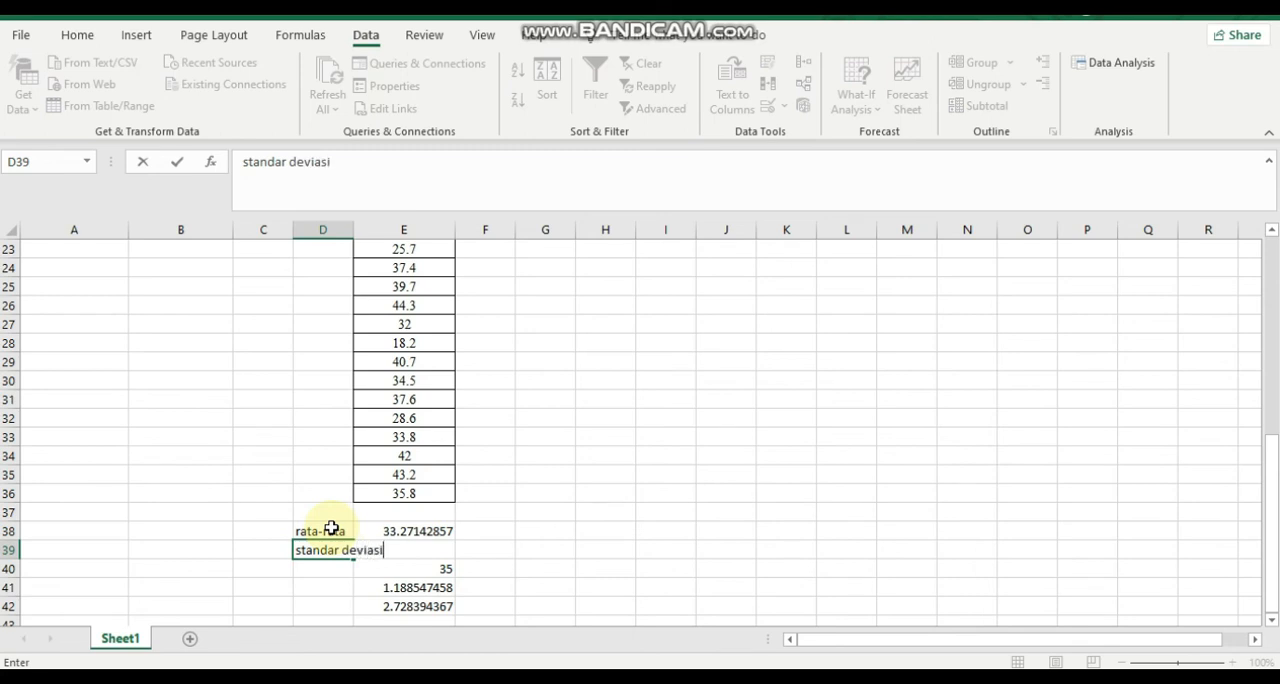
pyautogui.press('Return')
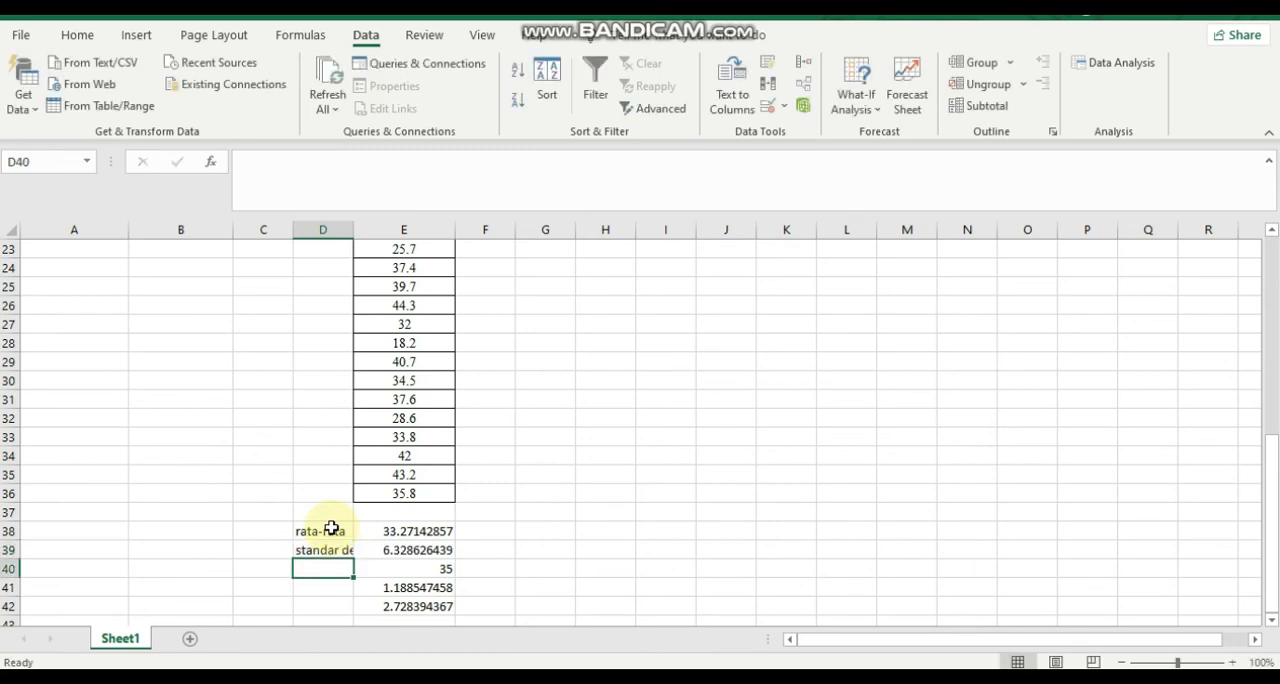
# Label the remaining statistics "n" in D40, "t hitung" in D41 and "t tabel" in D42.
pyautogui.write('n')
pyautogui.press('Return')
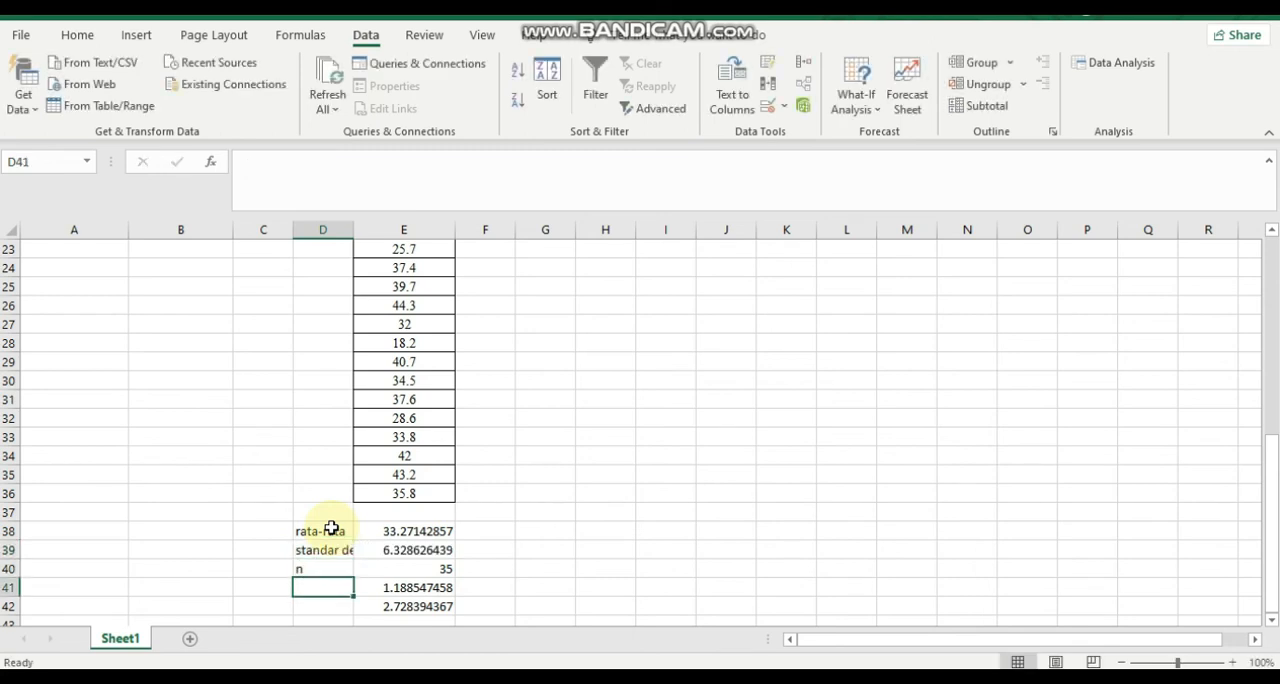
pyautogui.write('t hitung')
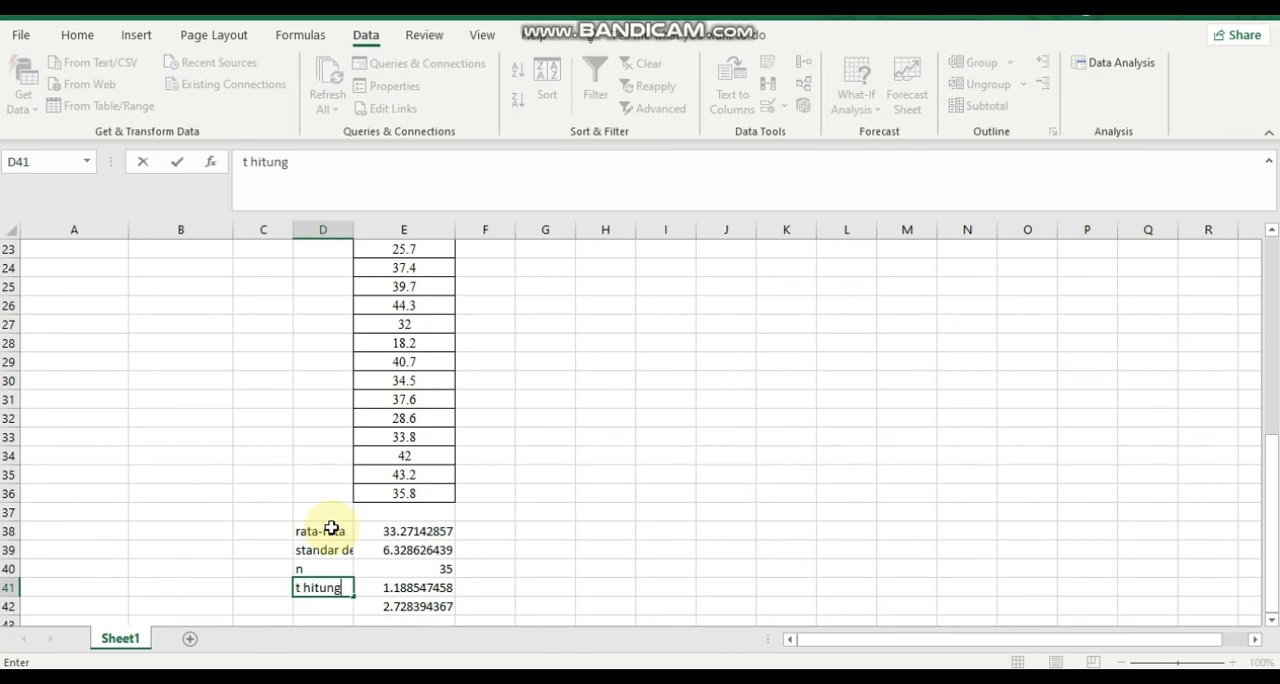
pyautogui.press('Return')
pyautogui.write('t tabel')
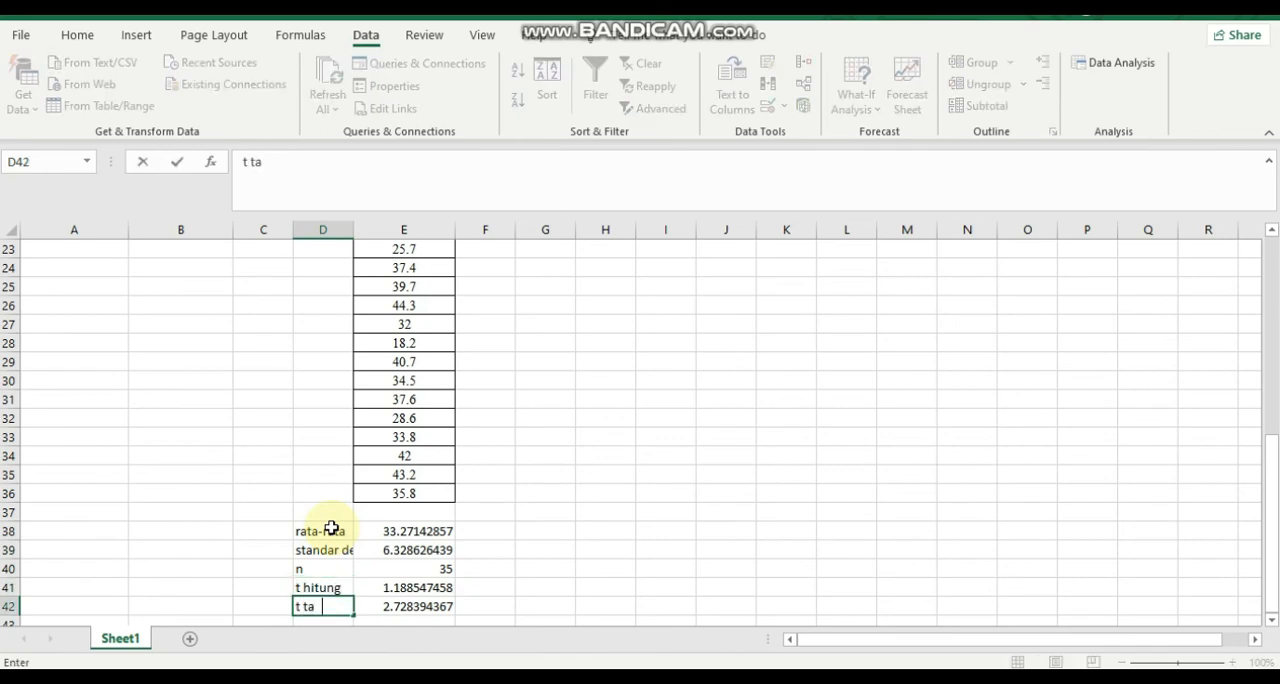
pyautogui.press('Return')
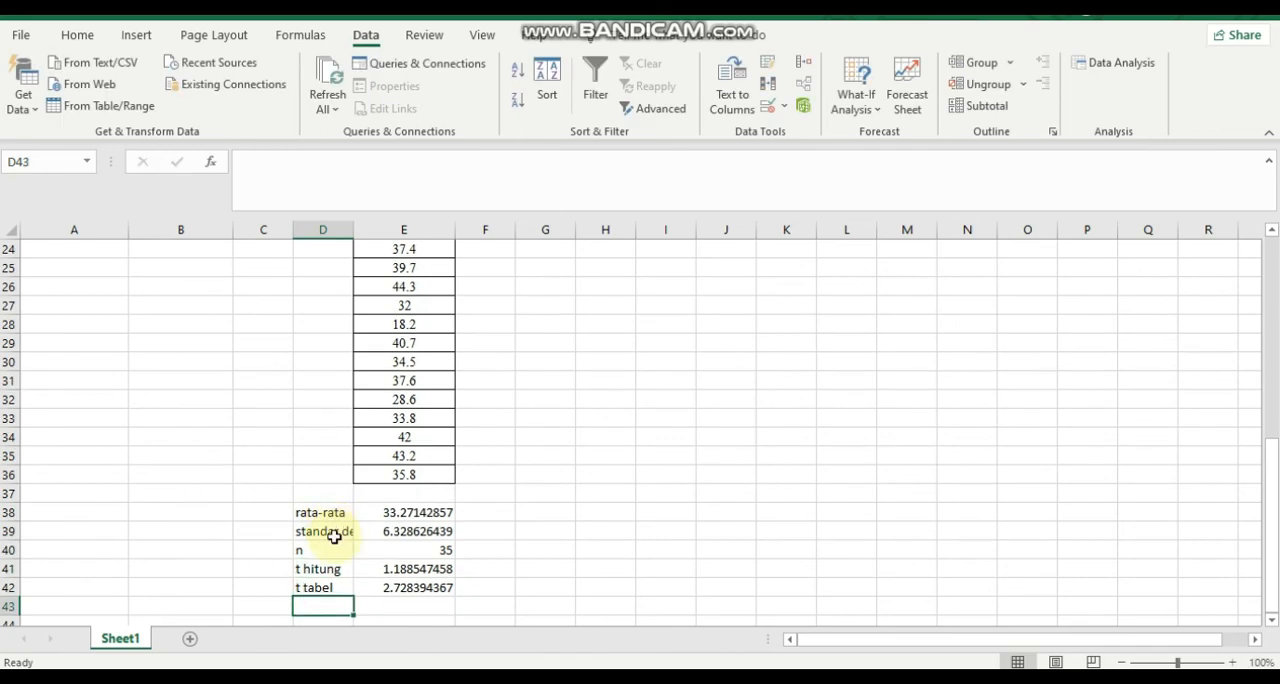
pyautogui.click(326, 591)
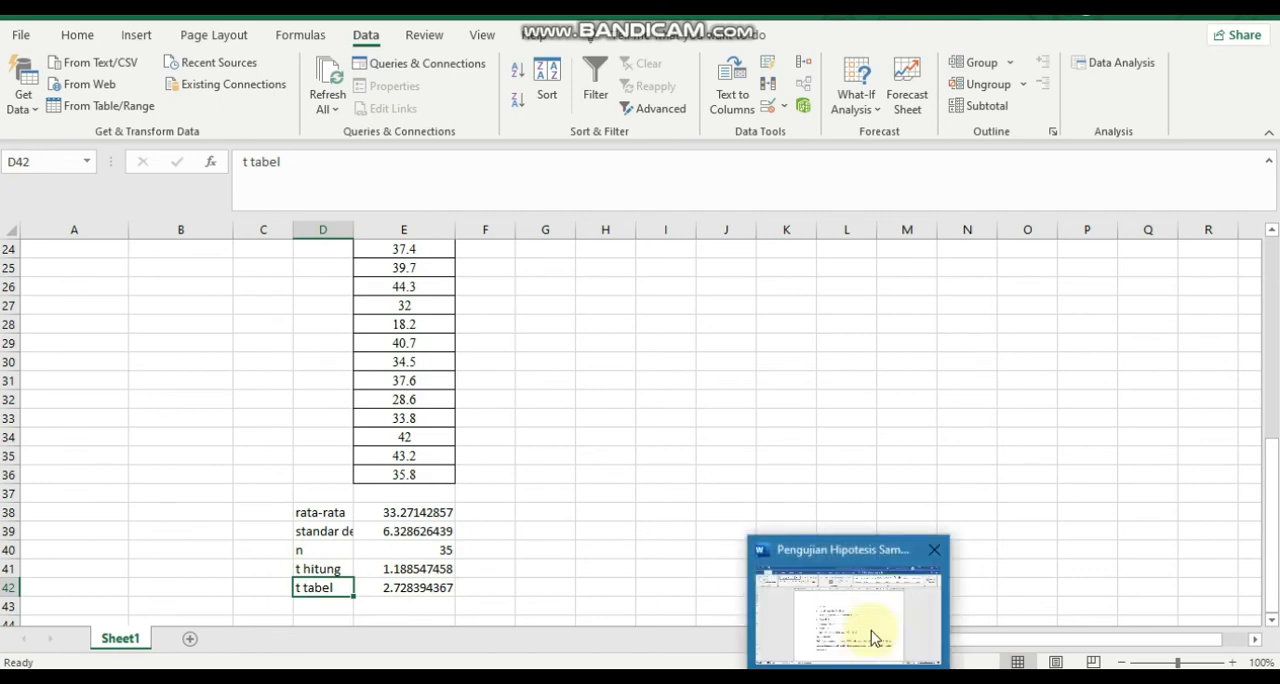
# Return to Word and append ", t hitung = 1,18" to the P Value line under Statistik uji.
pyautogui.click(879, 607)
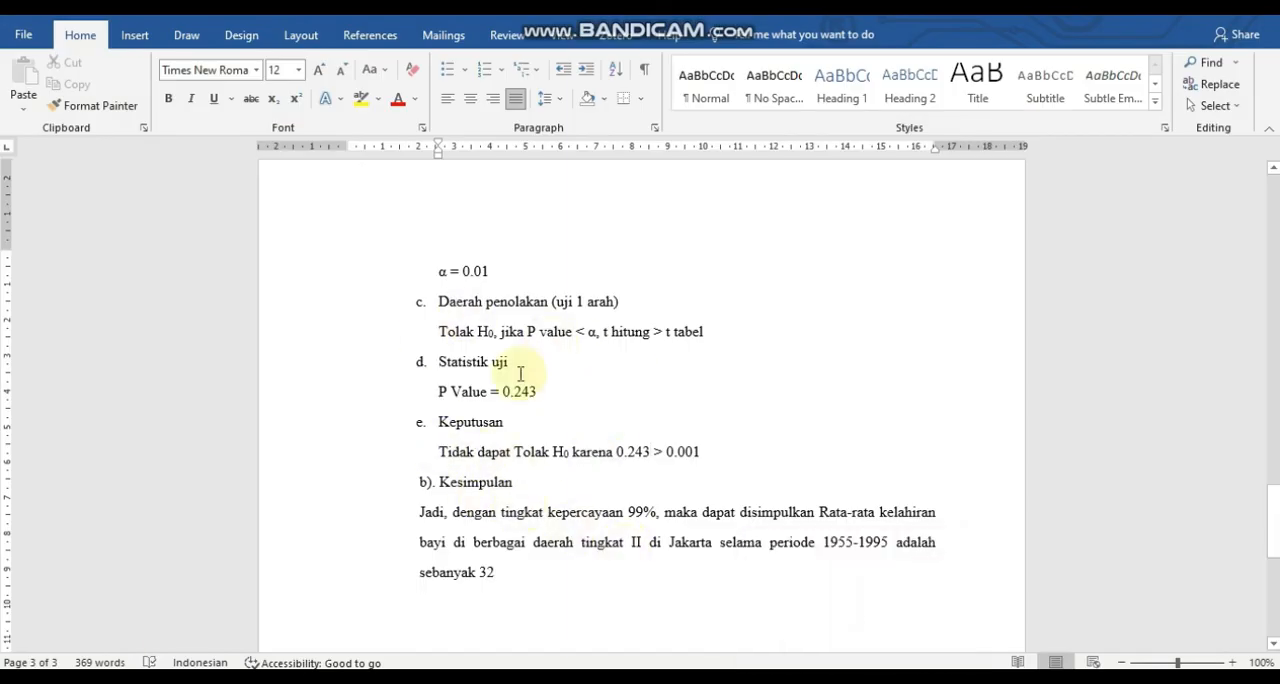
pyautogui.click(570, 393)
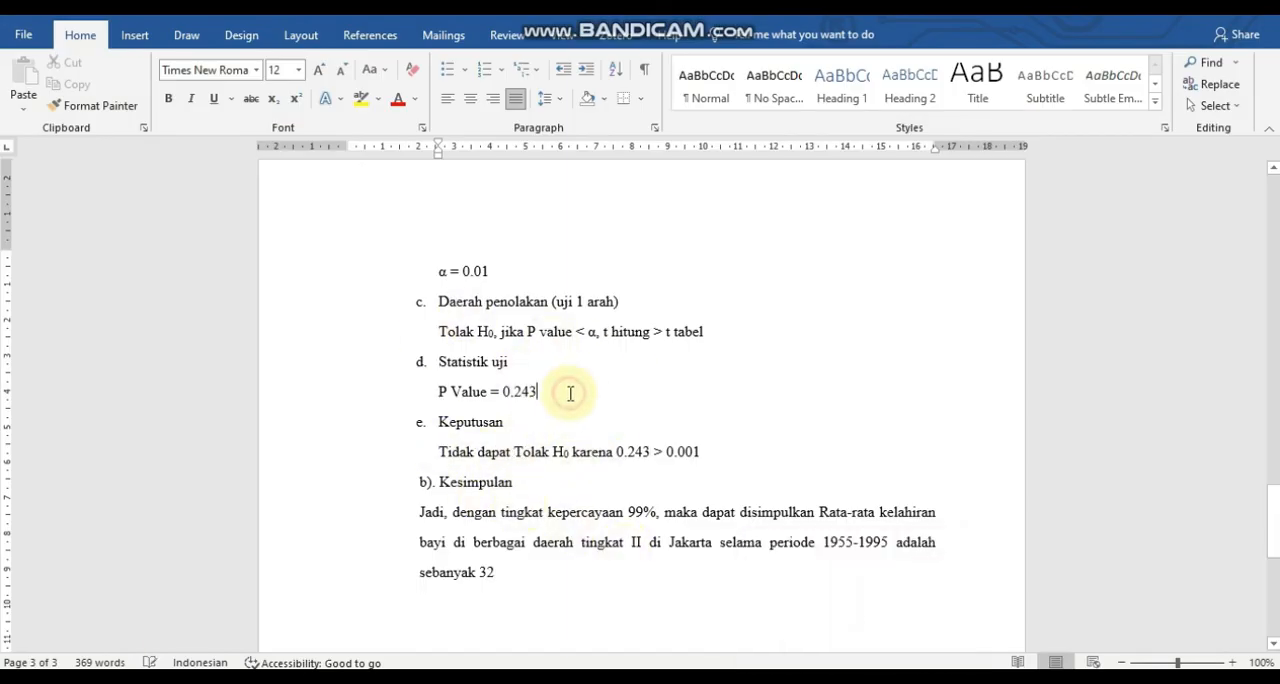
pyautogui.write(', t hitung = 1,18')
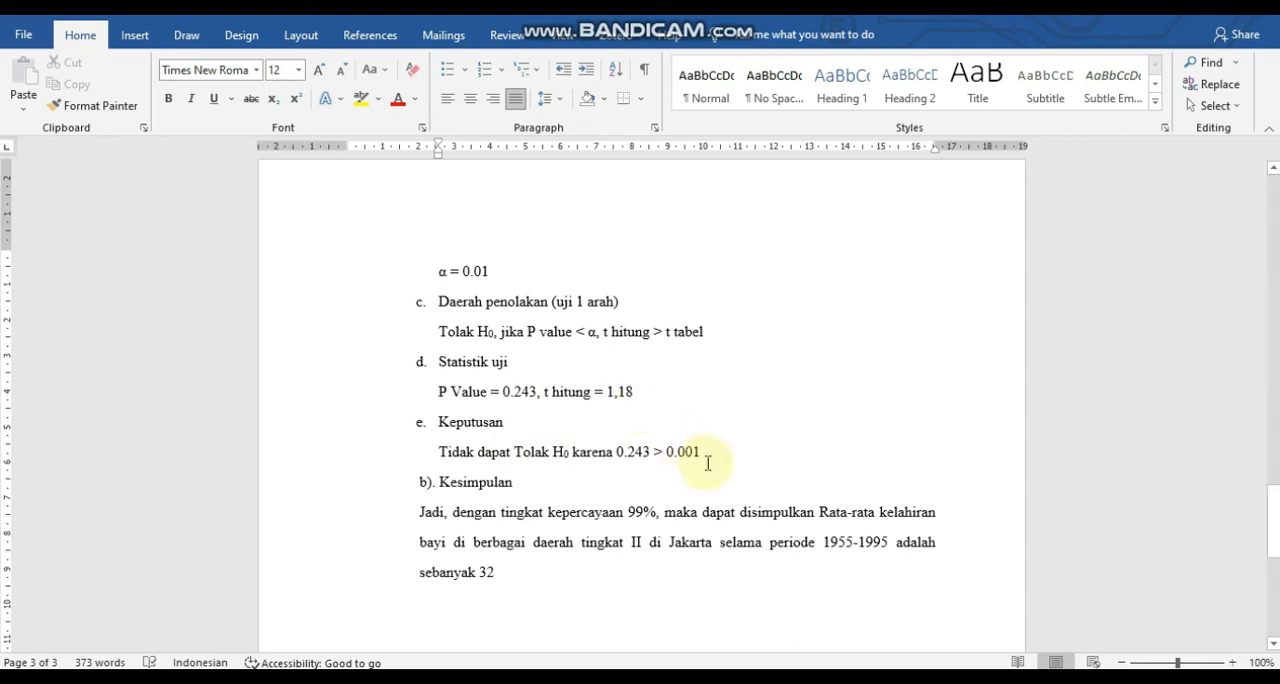
# Append ", t hitung < t tabel yaitu 1,18 < 2,73" to the Keputusan line, checking t tabel in the data workbook.
pyautogui.click(705, 453)
pyautogui.write(', t hitung')
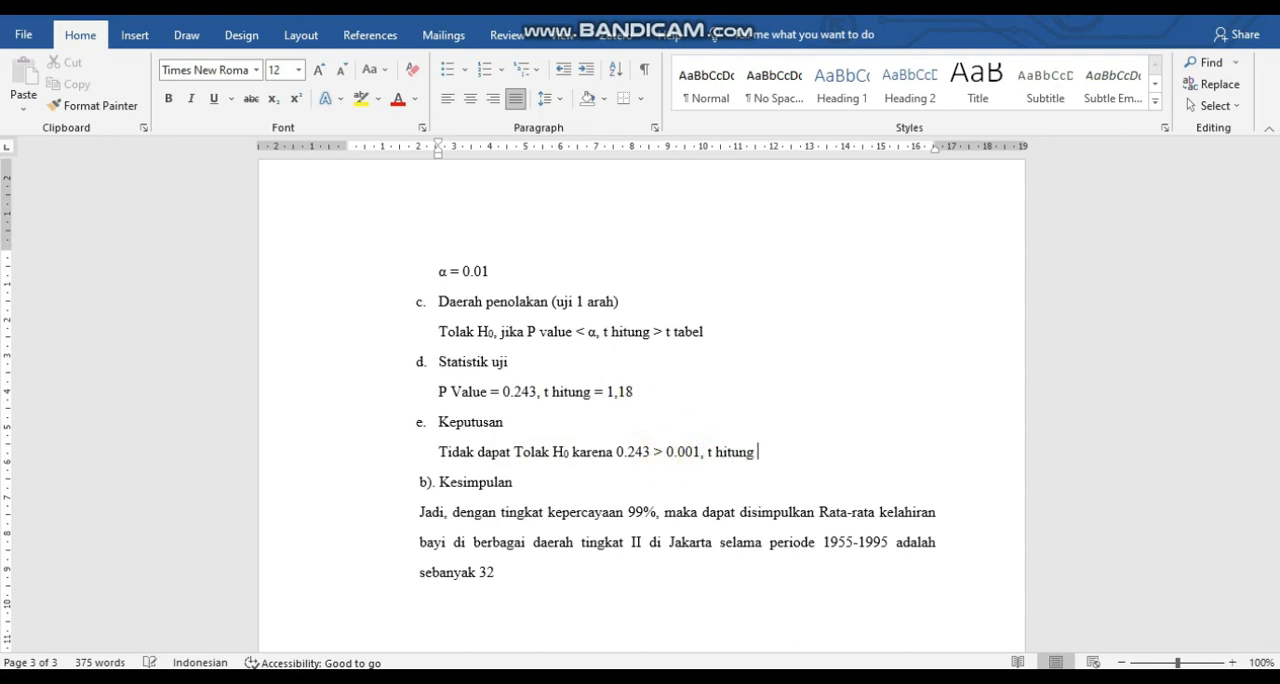
pyautogui.write(' <')
pyautogui.write('< 2')
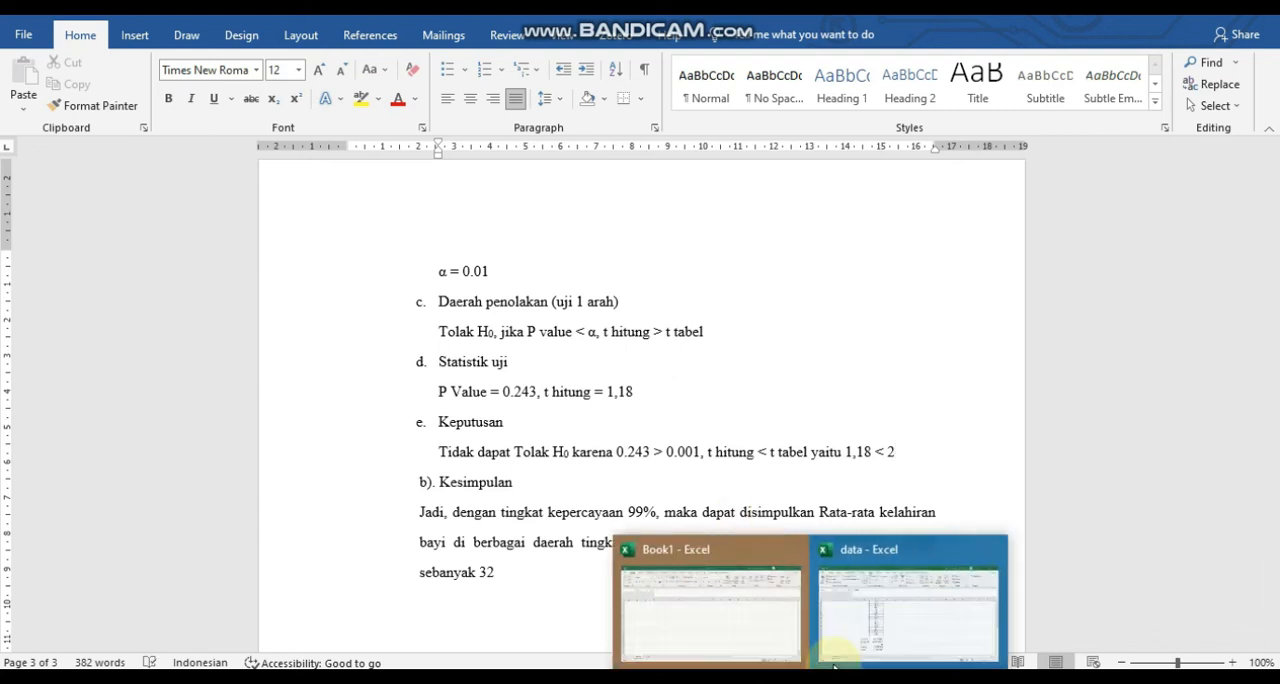
pyautogui.click(848, 628)
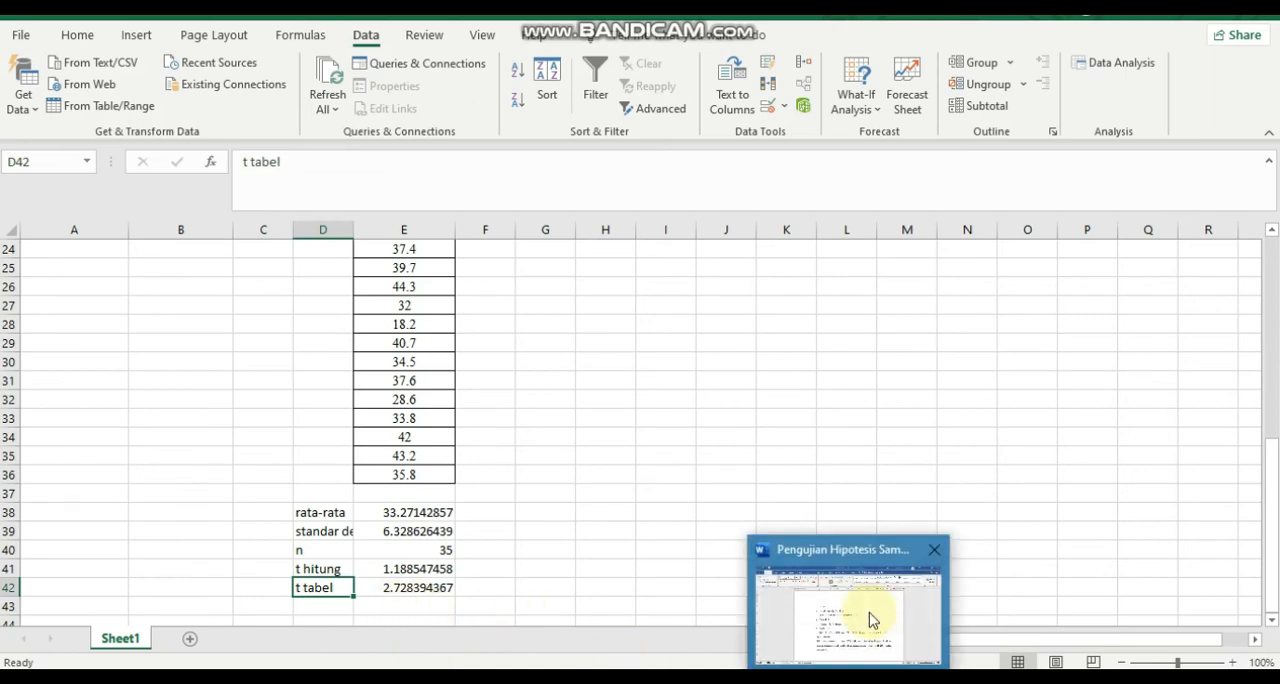
pyautogui.click(870, 615)
pyautogui.press('BackSpace')
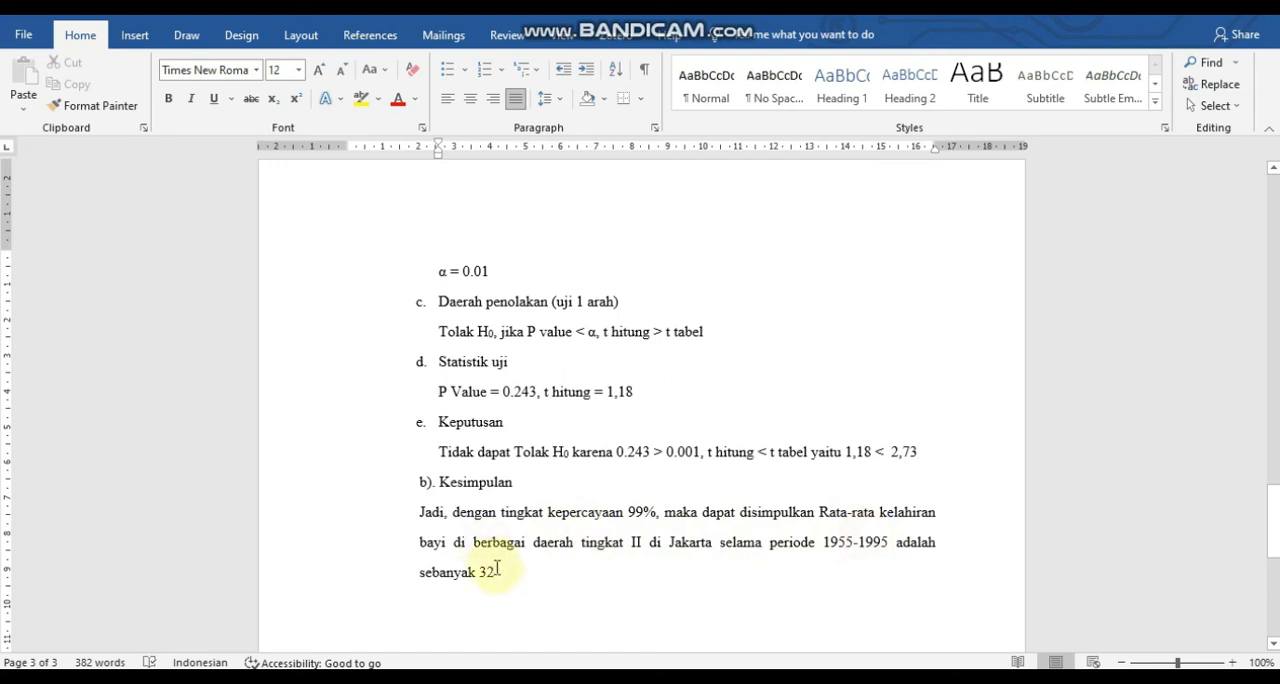
pyautogui.moveTo(1274, 490); pyautogui.dragTo(1262, 178)
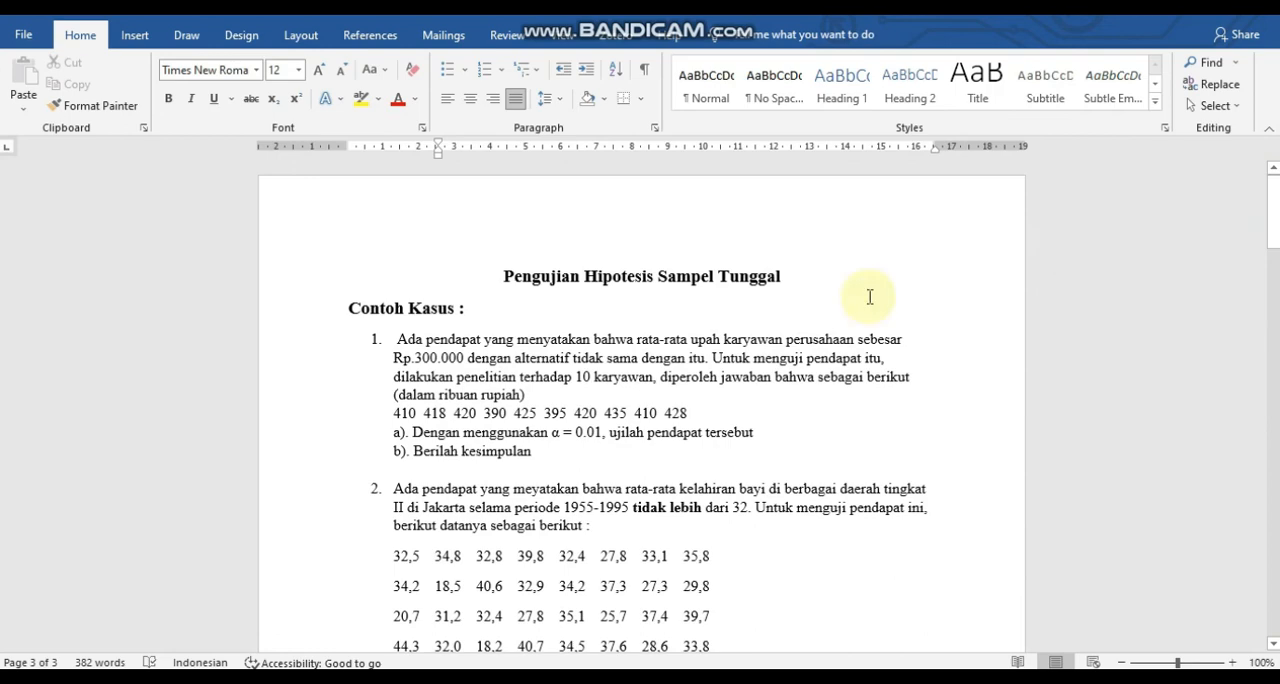
# Below the problem 2 conclusion, start a Normal-style numbered list with the item "Uji dua arah satu sampel".
pyautogui.moveTo(1273, 210); pyautogui.dragTo(1258, 526)
pyautogui.moveTo(1257, 543); pyautogui.dragTo(1250, 588)
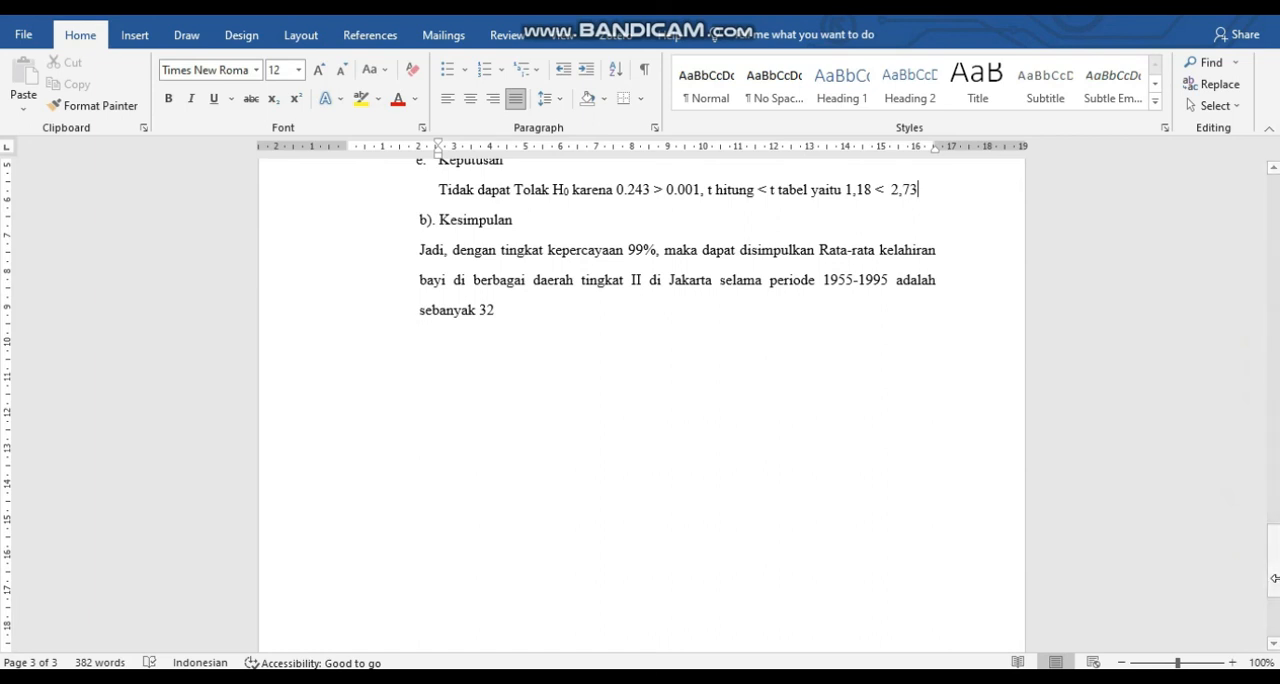
pyautogui.press('Return')
pyautogui.hotkey('ctrl', 'shift', 'n')
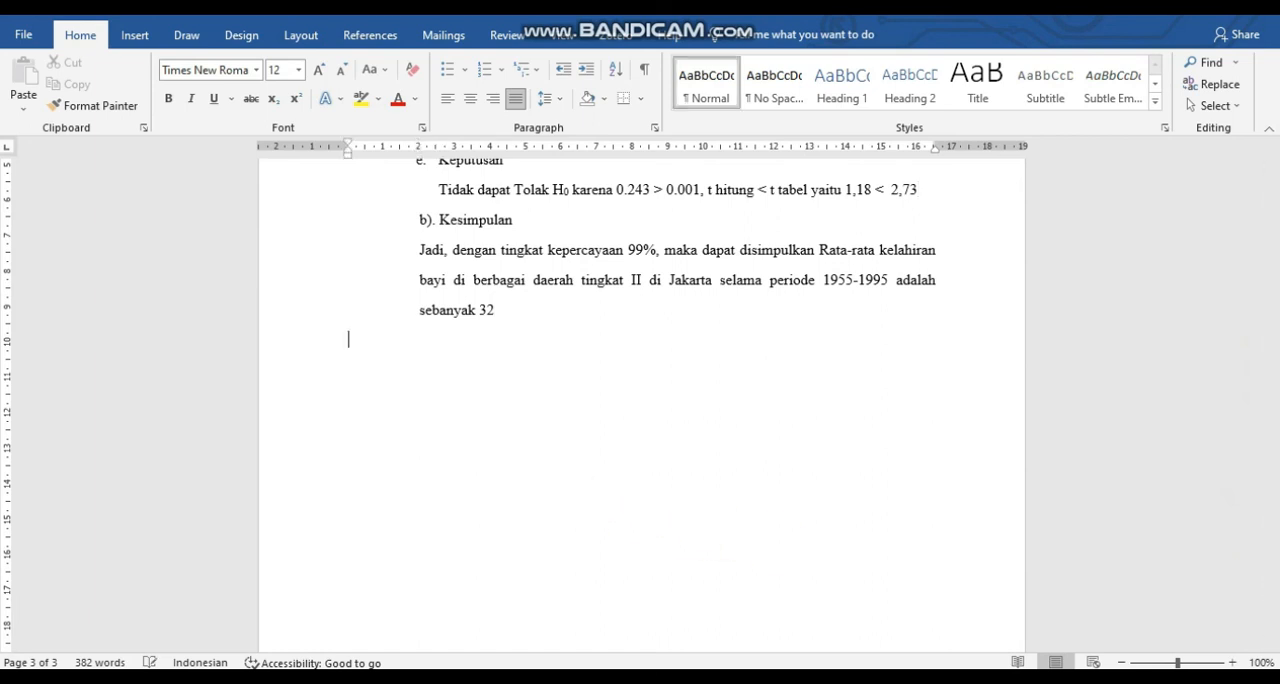
pyautogui.write('1. uji d')
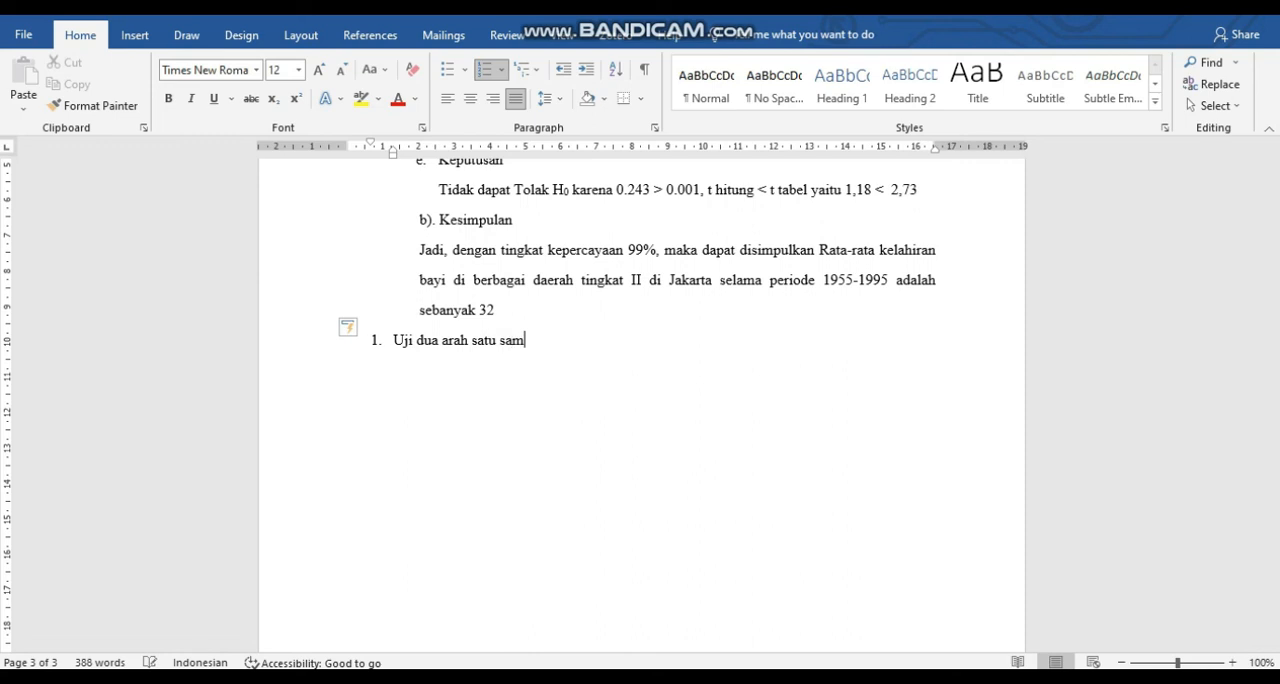
# Add "Uji satu arah satu sampel" as the second item of the numbered list.
pyautogui.press('Return')
pyautogui.write('uji')
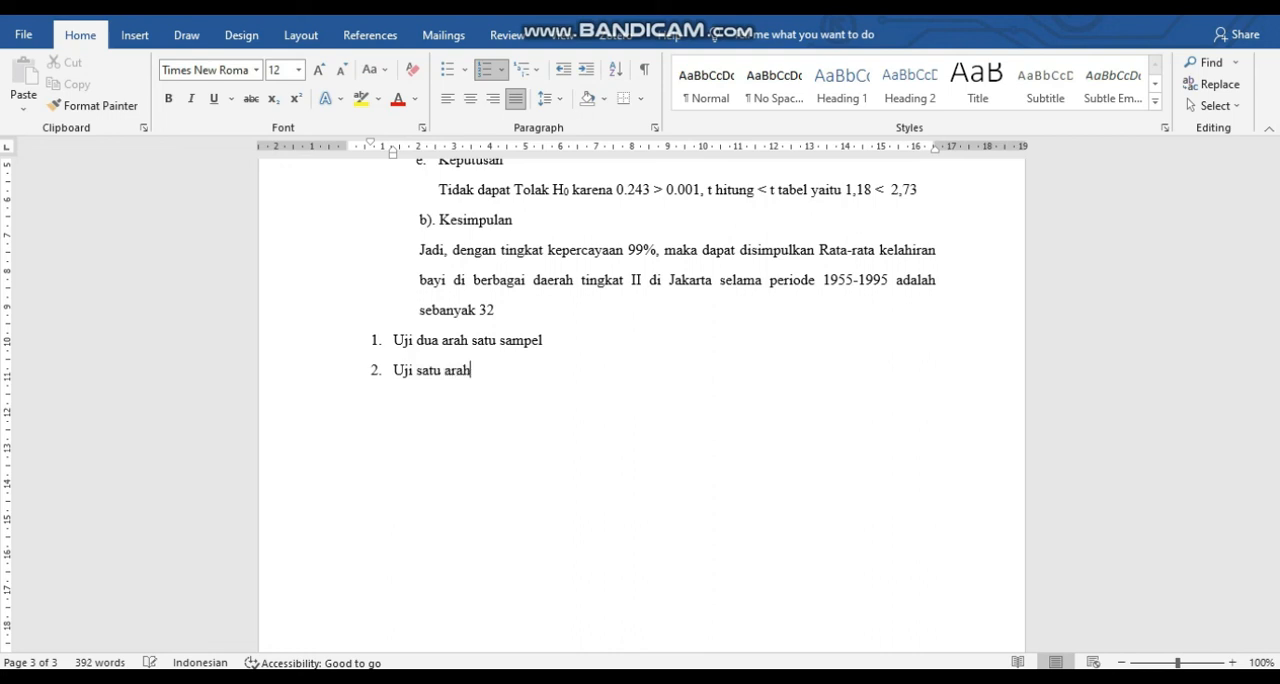
pyautogui.write('satu arah satu sampel')
# Add the unnumbered note "Data tiap praktikan berbeda." beneath the second list item.
pyautogui.press('Return')
pyautogui.press('BackSpace')
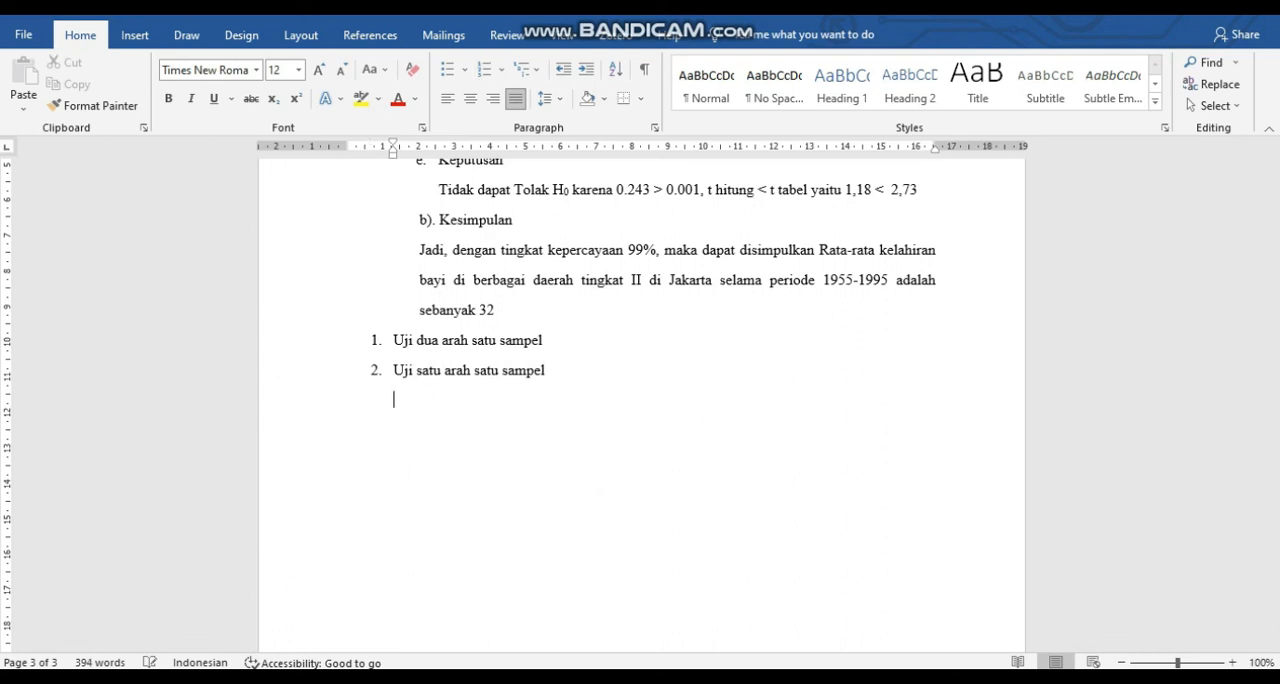
pyautogui.write('Data tiap praktikan berbeda.')
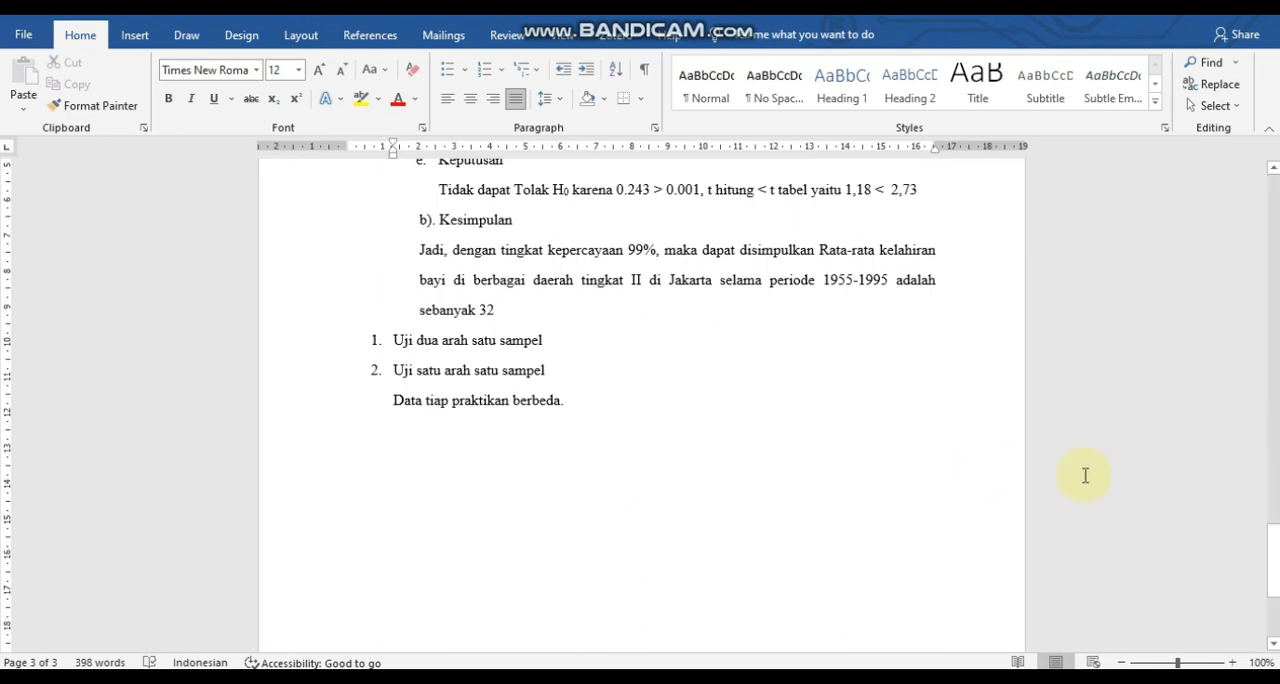
# Review the case problems and the problem 1 solution, check the T-Test output in SPSS, and return to Word.
pyautogui.moveTo(1273, 537); pyautogui.dragTo(1275, 140)
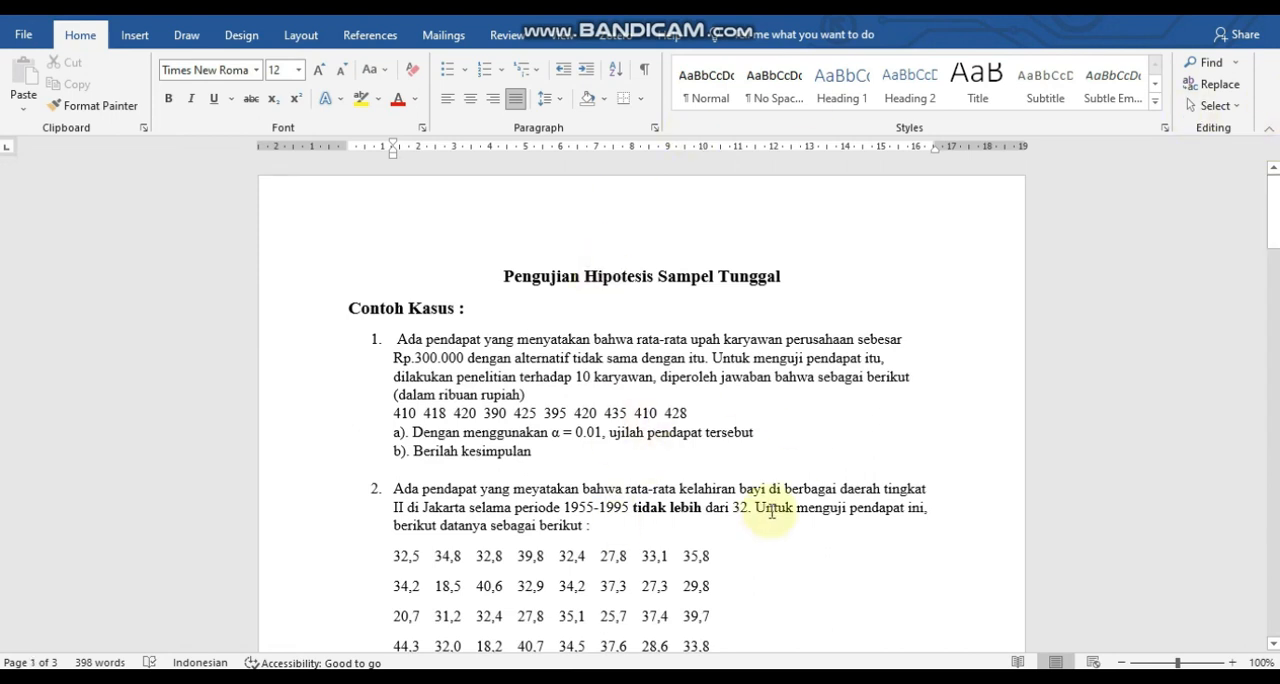
pyautogui.moveTo(1275, 230); pyautogui.dragTo(1274, 362)
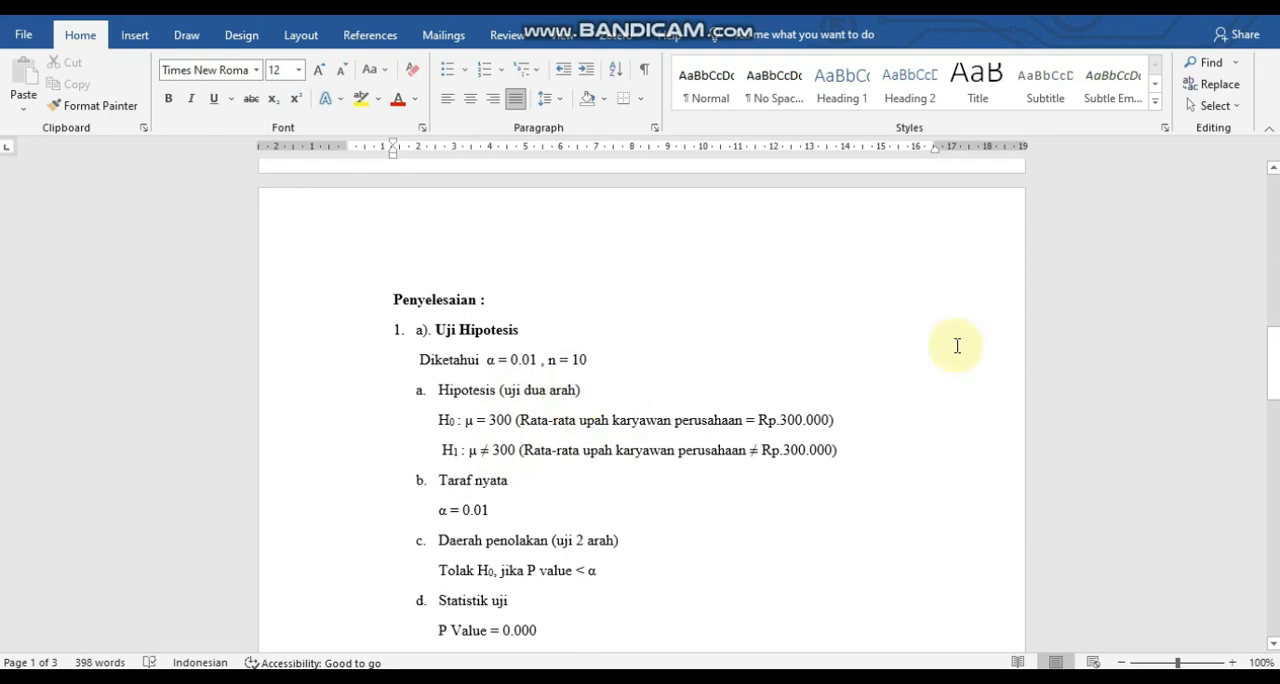
pyautogui.moveTo(1269, 374); pyautogui.dragTo(1271, 416)
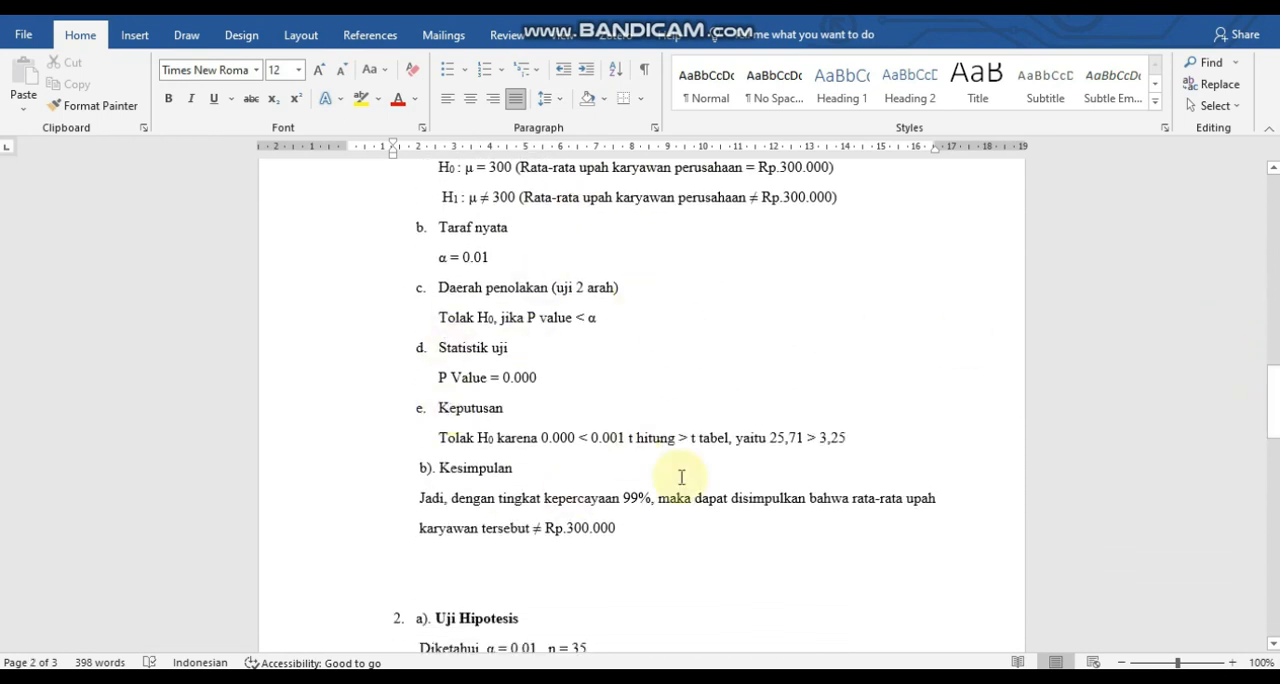
pyautogui.moveTo(805, 663)
pyautogui.click(805, 660)
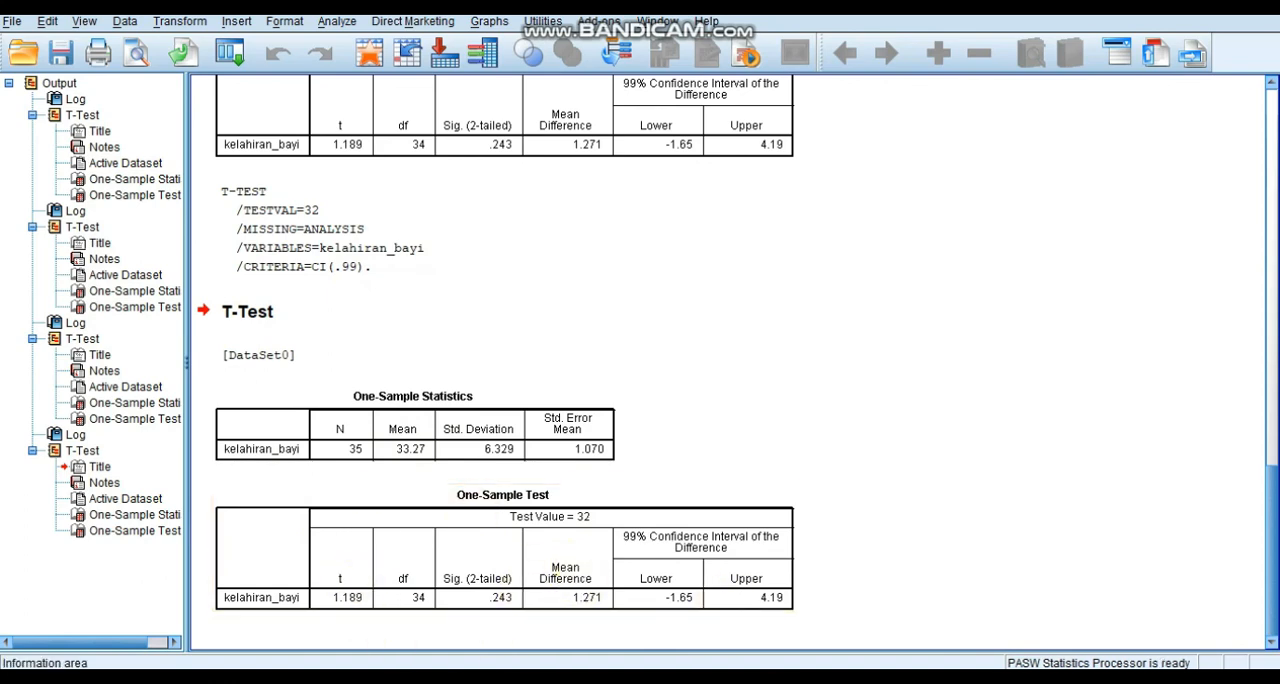
pyautogui.moveTo(850, 663)
pyautogui.click(862, 626)
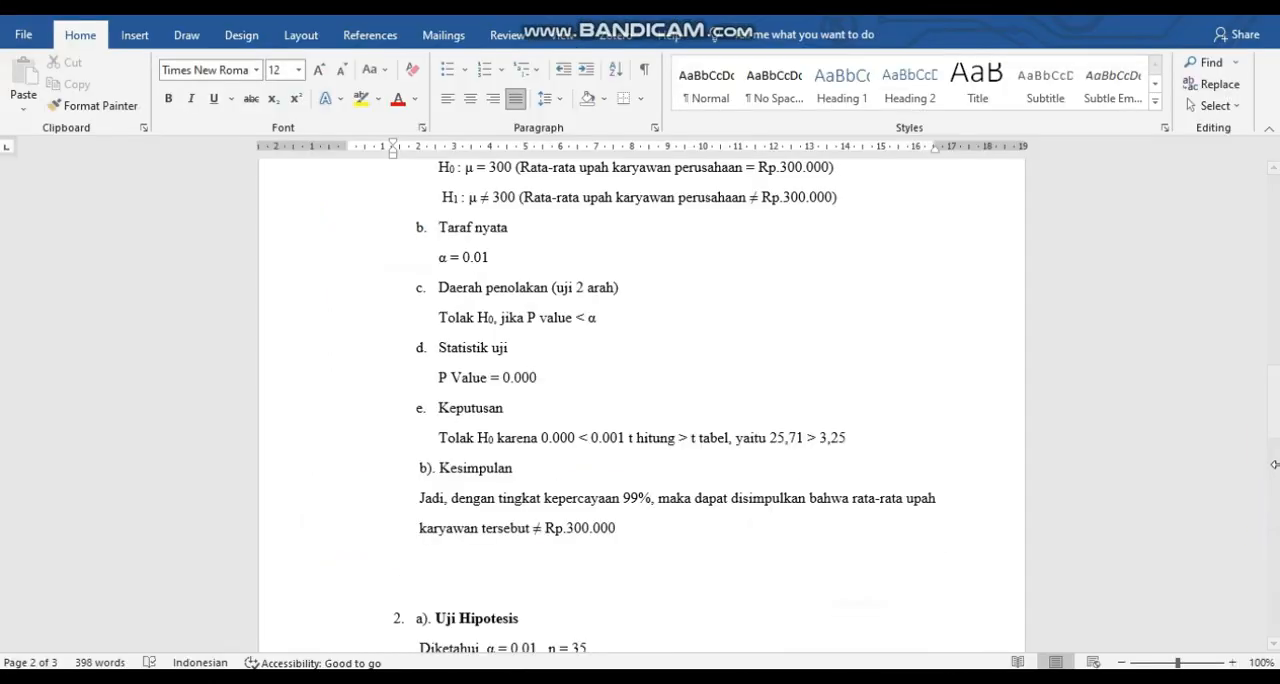
# Add blank lines after the closing note to reach a new page and enter the bold heading "Lampiran" there.
pyautogui.moveTo(1273, 425); pyautogui.dragTo(1273, 600)
pyautogui.click(600, 417)
pyautogui.press('Return')
pyautogui.press('Return')
pyautogui.press('Return')
pyautogui.press('Return')
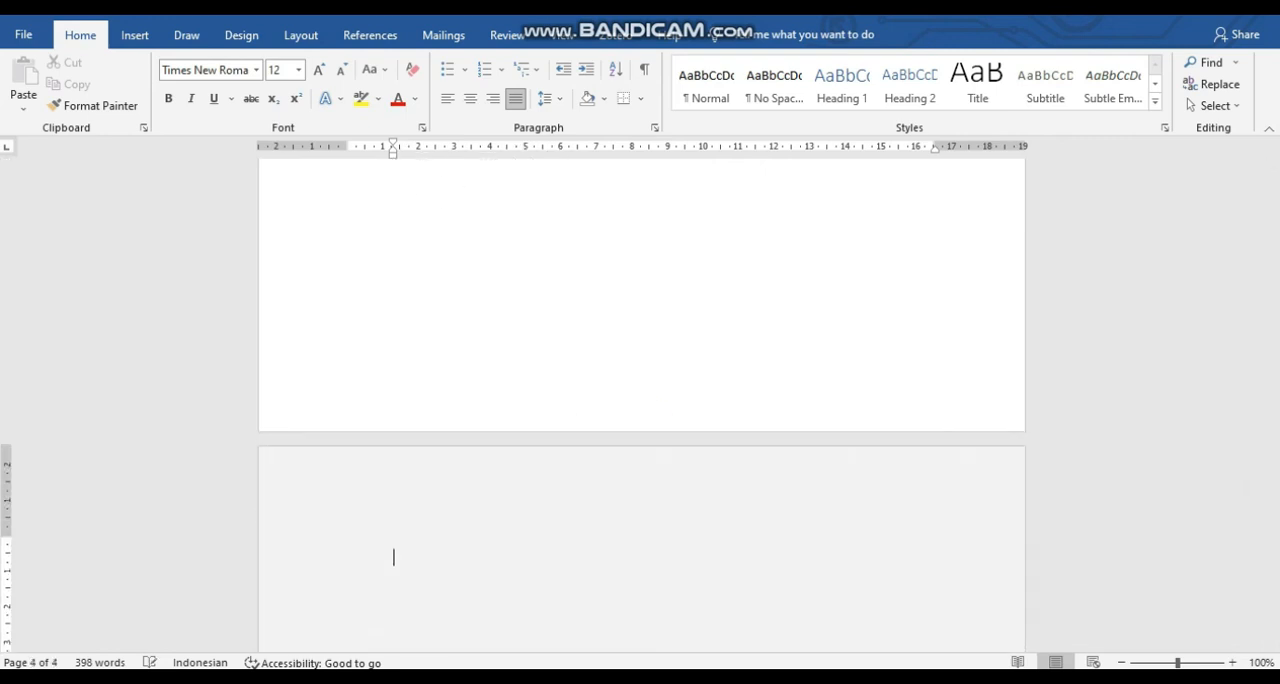
pyautogui.press('BackSpace')
pyautogui.hotkey('ctrl', 'b')
pyautogui.write('Lampiran')
# Center the "Lampiran" heading on its page.
pyautogui.hotkey('shift', 'Left')
pyautogui.hotkey('shift', 'Left')
pyautogui.hotkey('shift', 'Left')
pyautogui.hotkey('shift', 'Left')
pyautogui.hotkey('shift', 'Left')
pyautogui.hotkey('shift', 'Left')
pyautogui.hotkey('shift', 'Left')
pyautogui.hotkey('shift', 'Left')
pyautogui.hotkey('shift', 'Left')
pyautogui.hotkey('shift', 'Left')
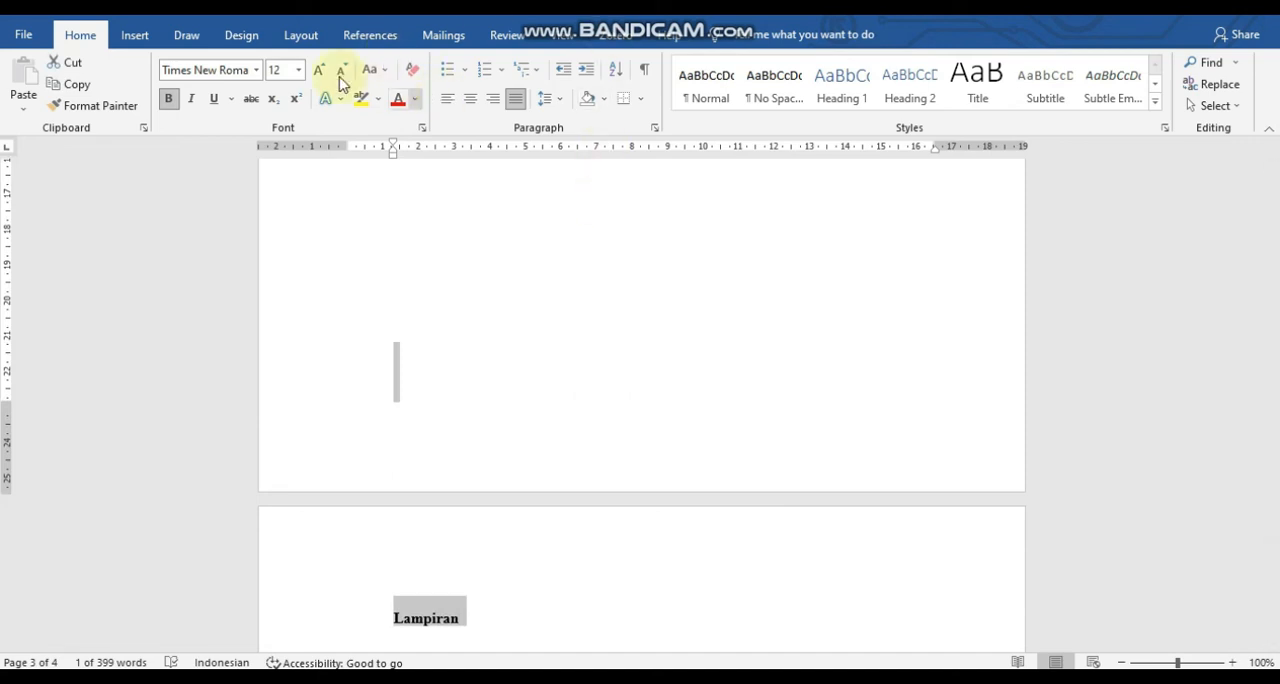
pyautogui.click(469, 98)
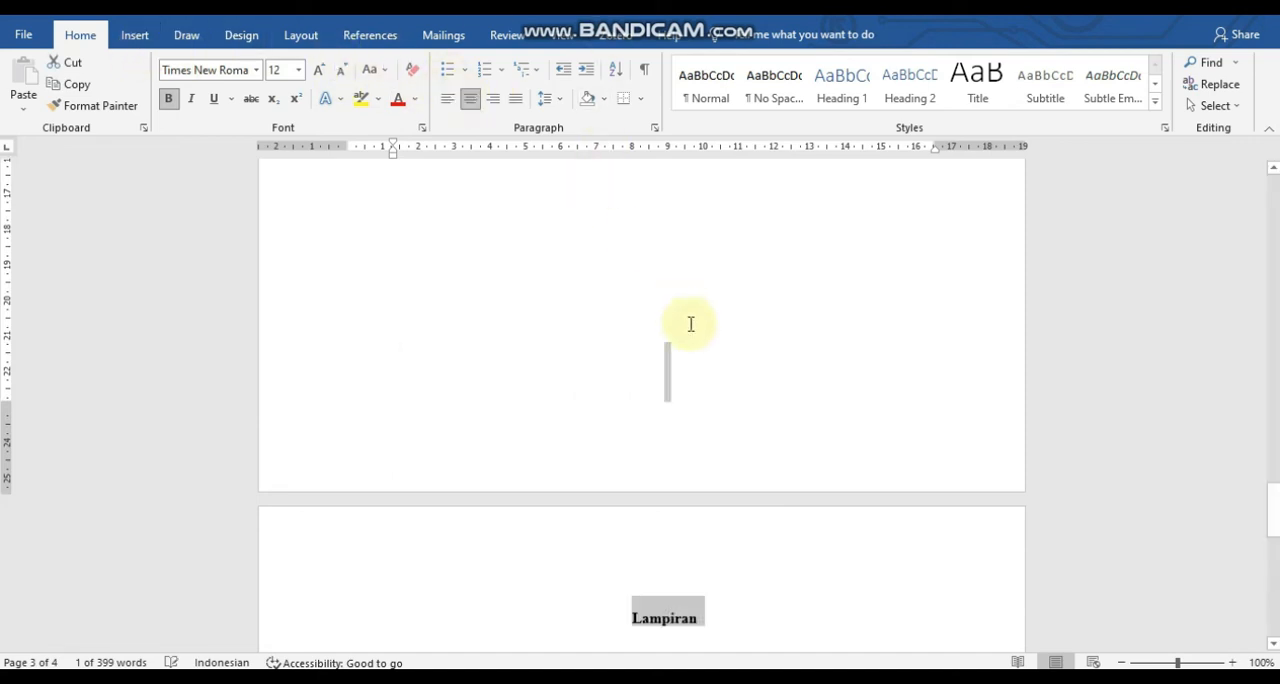
# Below the Lampiran heading, start a left-aligned numbered list with the item "Output di SPSS".
pyautogui.click(726, 612)
pyautogui.press('Return')
pyautogui.hotkey('ctrl', 'l')
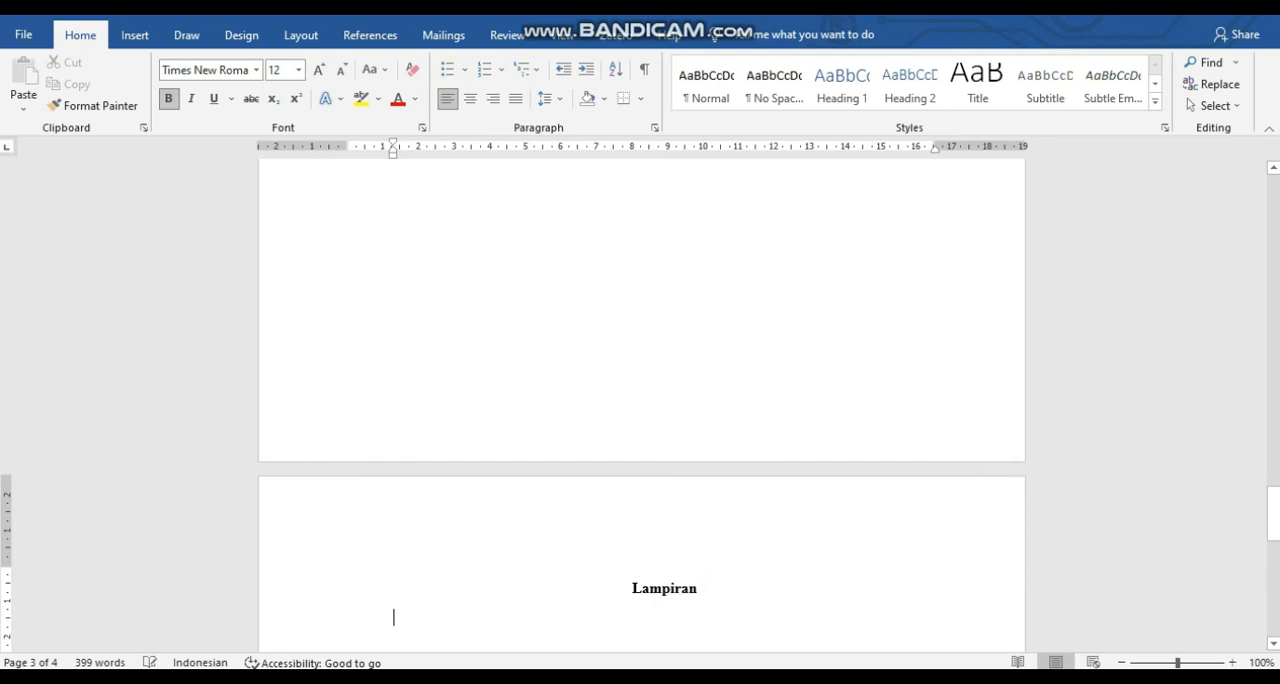
pyautogui.write('1. output di SPSS')
pyautogui.press('Return')
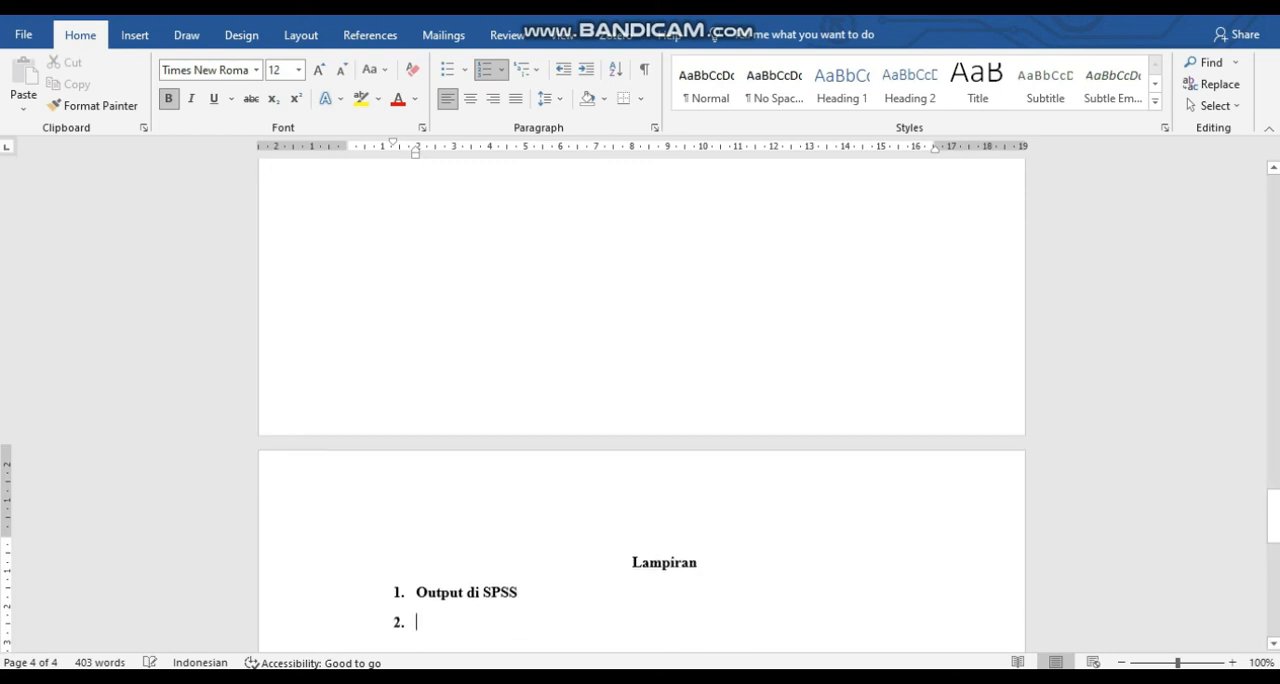
# Enter "Output di Minitab" as the second Lampiran item, correcting the capitalized start of the first word.
pyautogui.write('OUT')
pyautogui.press('BackSpace')
pyautogui.press('BackSpace')
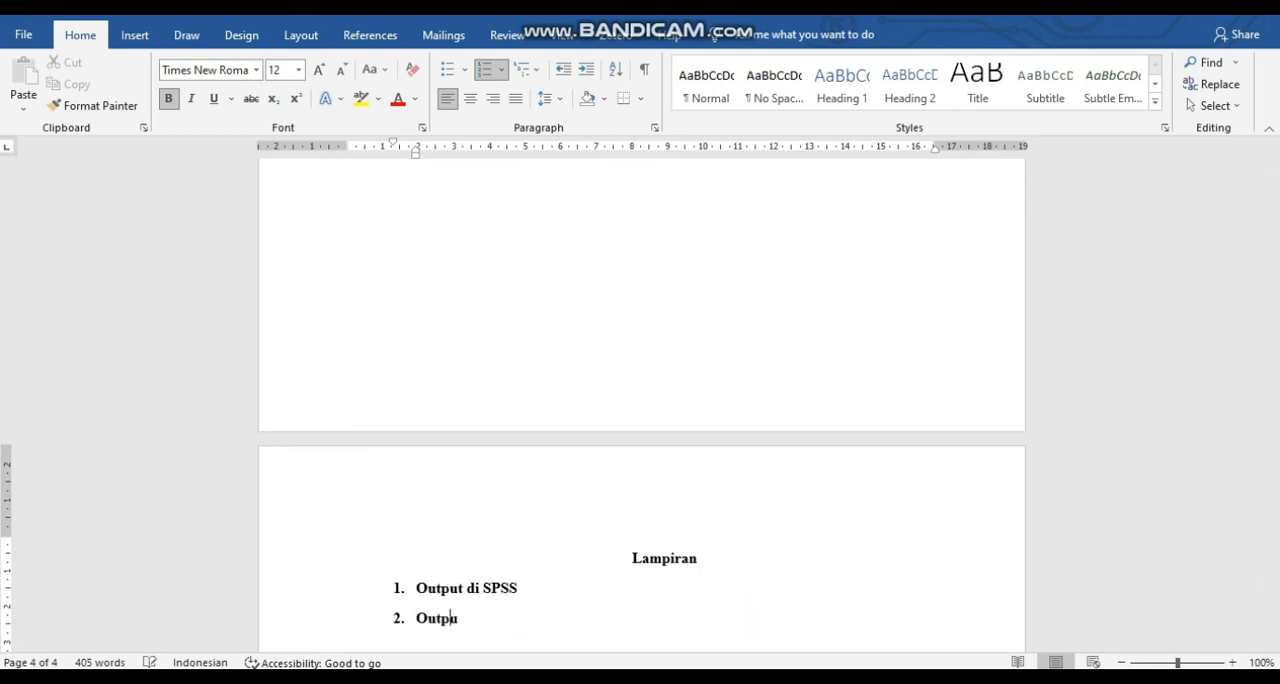
pyautogui.write('utput di Minitab')
pyautogui.press('Return')
# Enter "Otput di Microsoft Excel" as the third item of the Lampiran list.
pyautogui.click(726, 615)
pyautogui.write('Oyr')
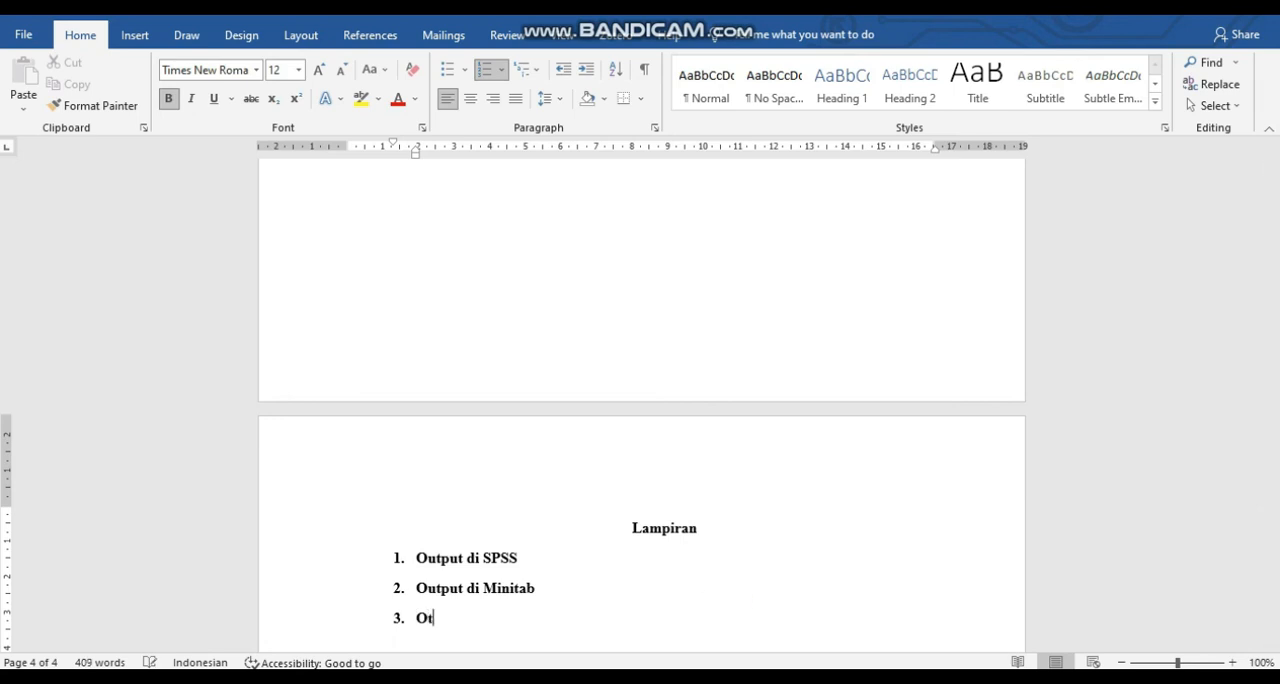
pyautogui.write('i Microsoft Excel')
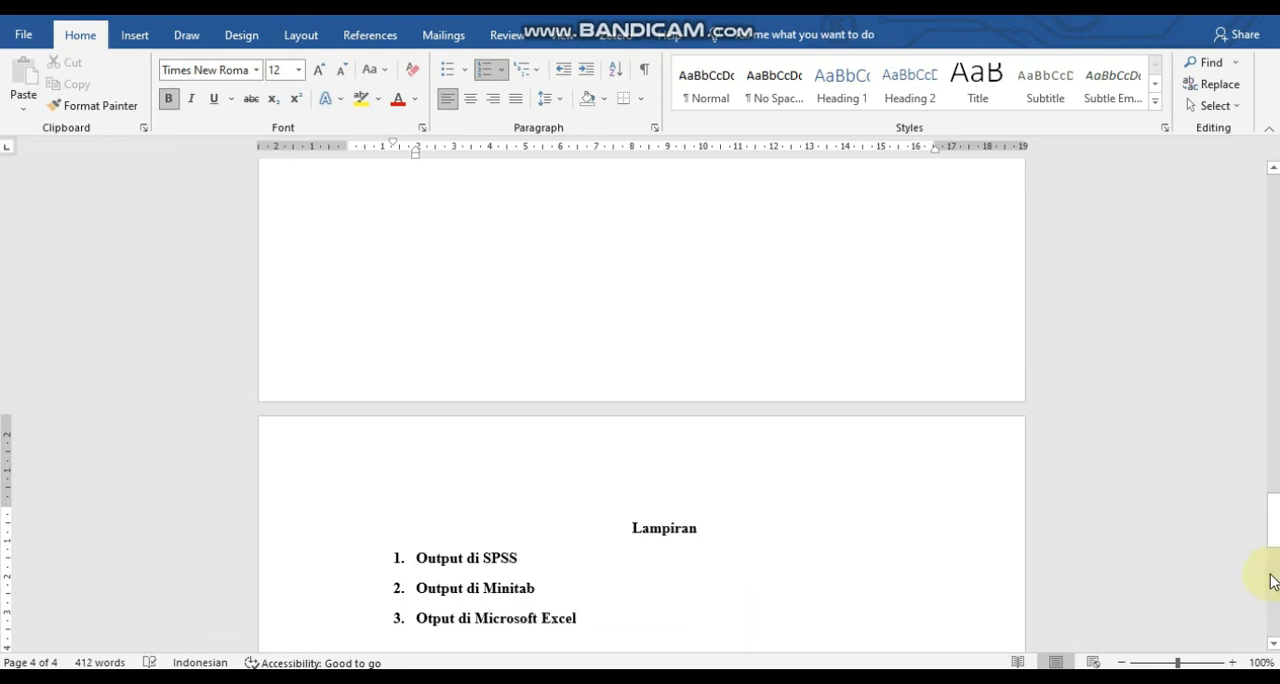
# Add the source placeholder line "Sumber : ........" directly below part b) of problem 1 on the first page.
pyautogui.moveTo(1272, 535); pyautogui.dragTo(1273, 202)
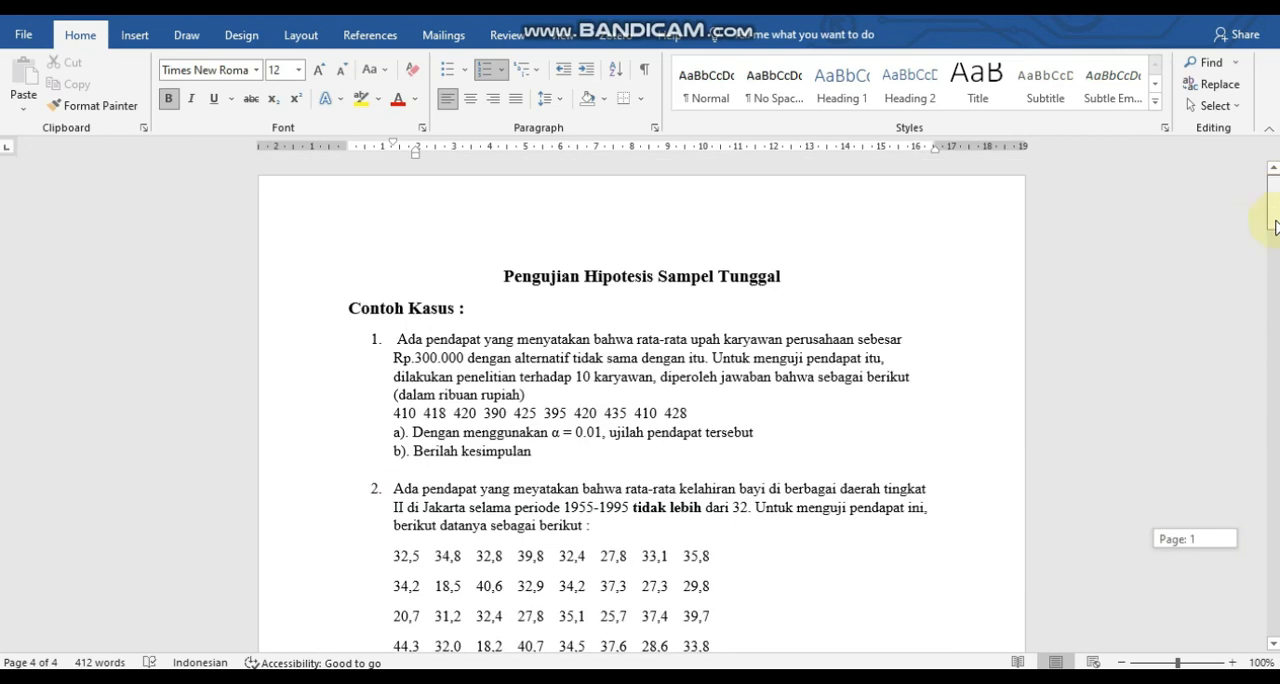
pyautogui.scroll(-3, 590, 258)
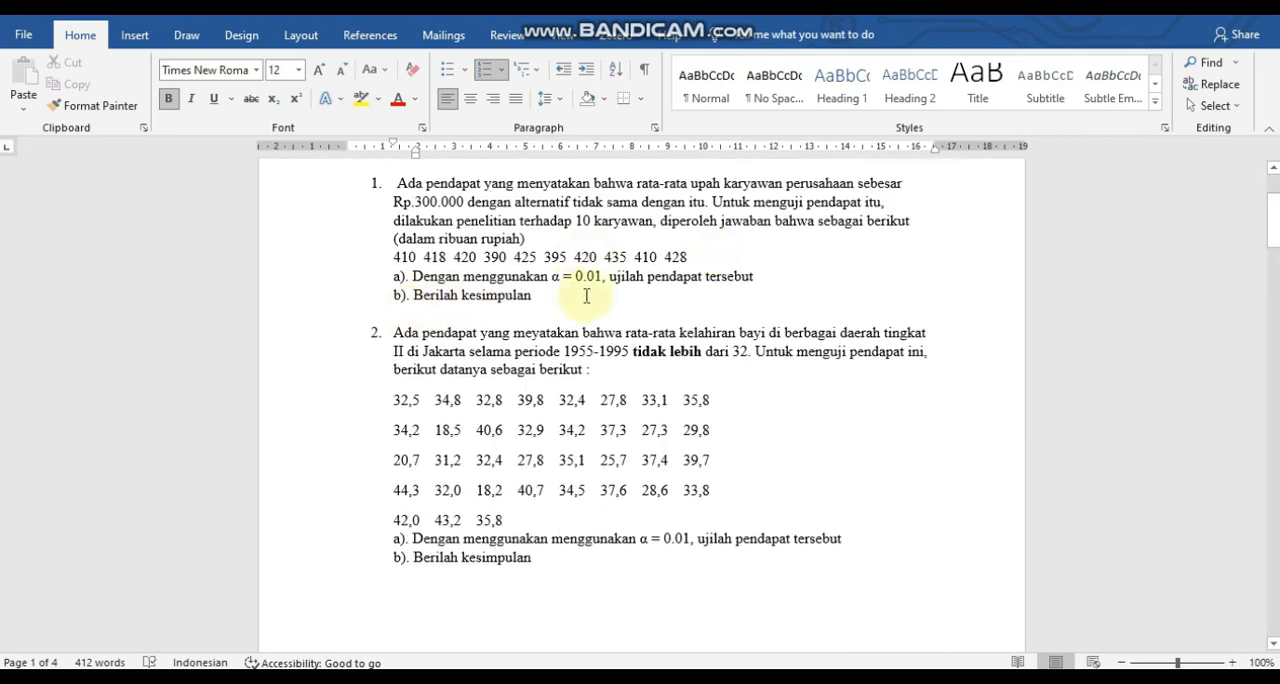
pyautogui.click(460, 314)
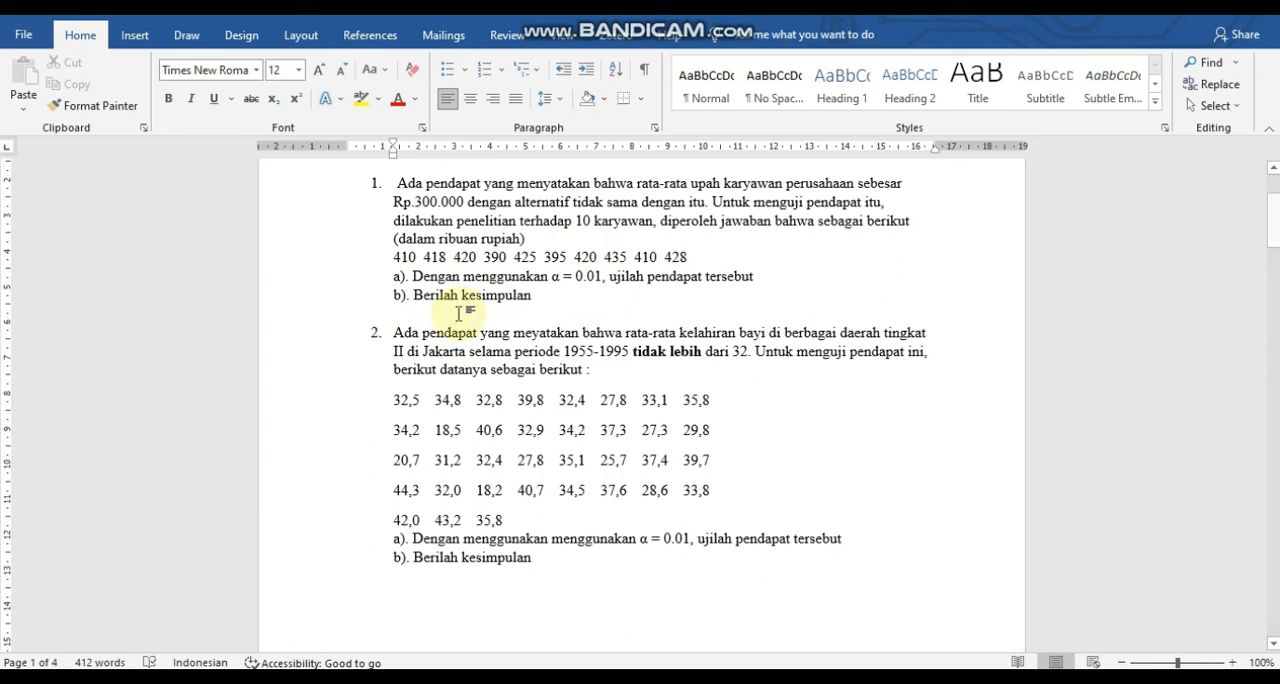
pyautogui.write('Sumber : ........')
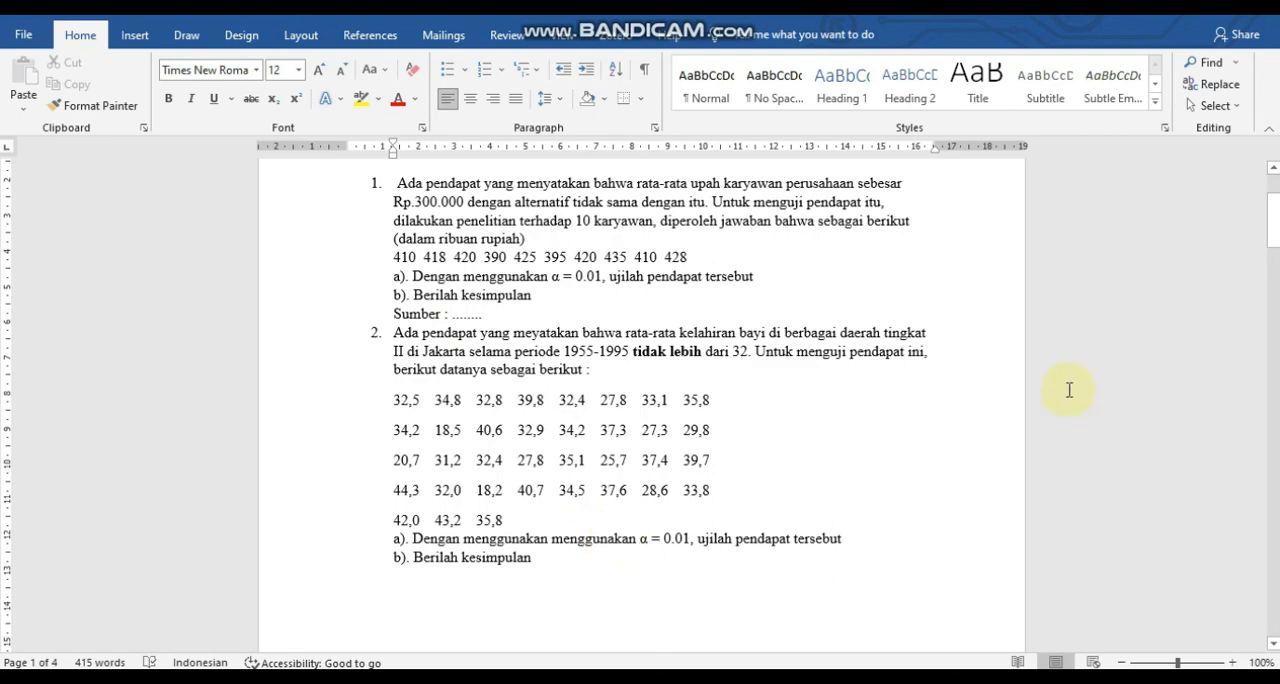
pyautogui.moveTo(1272, 240); pyautogui.dragTo(1269, 487)
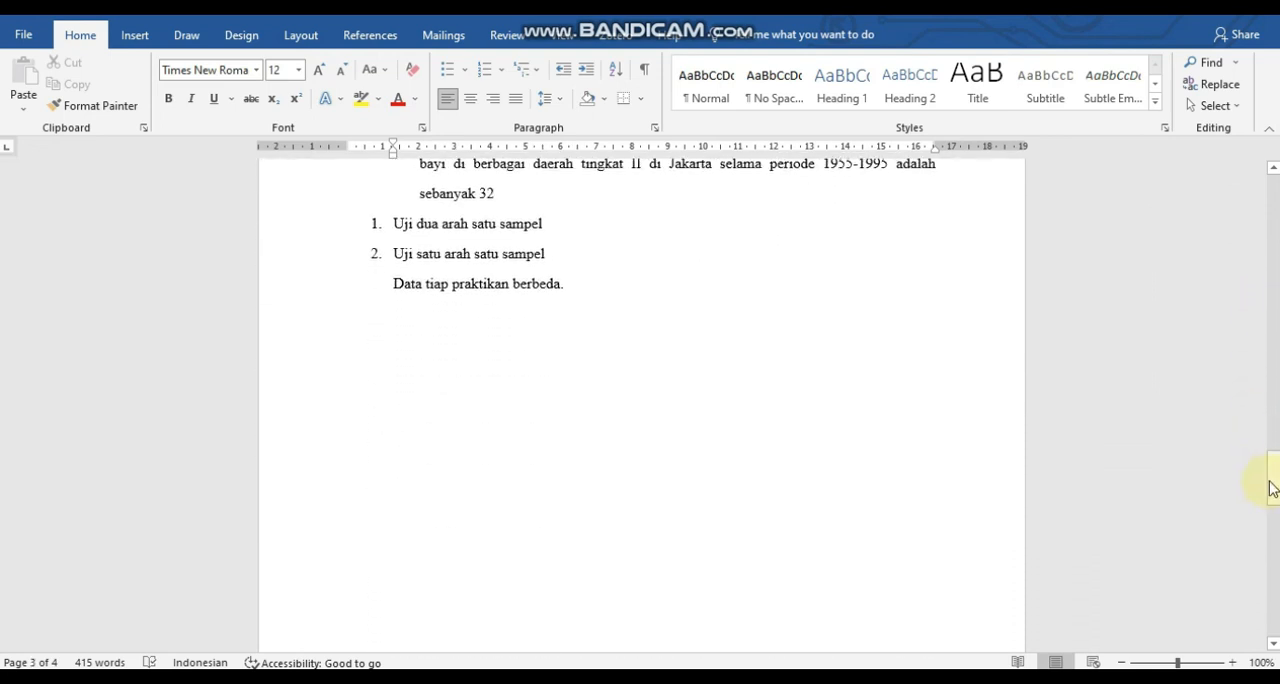